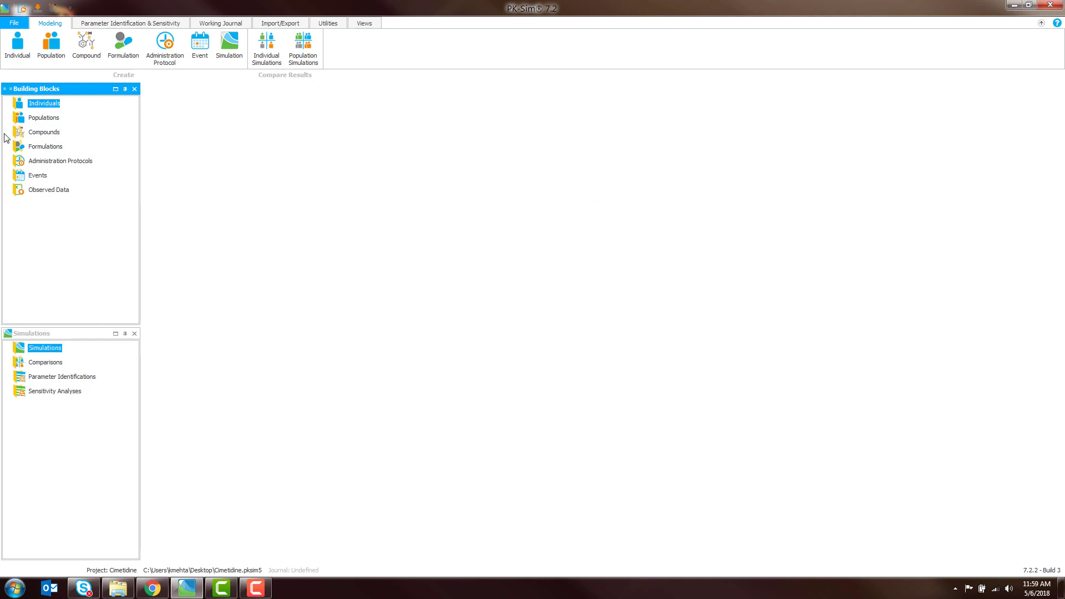
pyautogui.click(17, 45)
pyautogui.click(34, 119)
pyautogui.click(49, 105)
pyautogui.rightClick(50, 109)
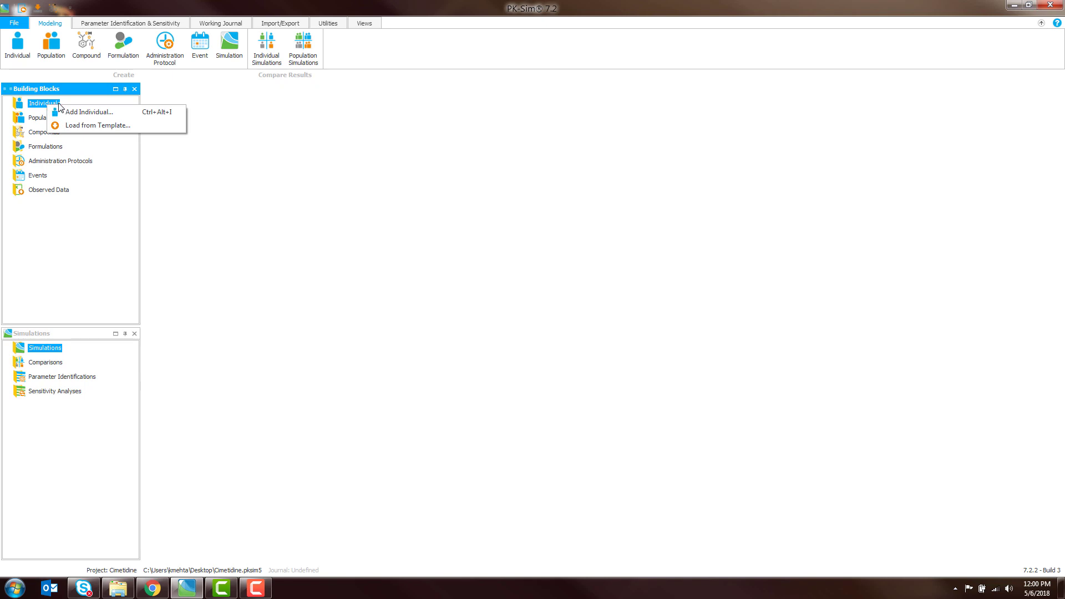
pyautogui.click(233, 151)
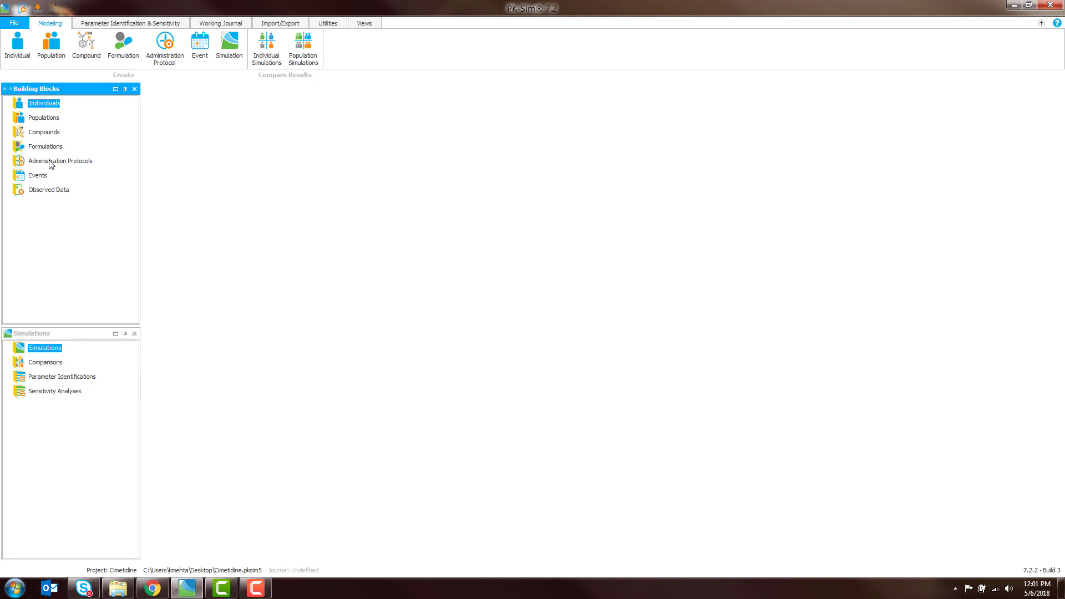
# Load the predefined individual template "Standard European Male for DDI" into the project
pyautogui.rightClick(49, 104)
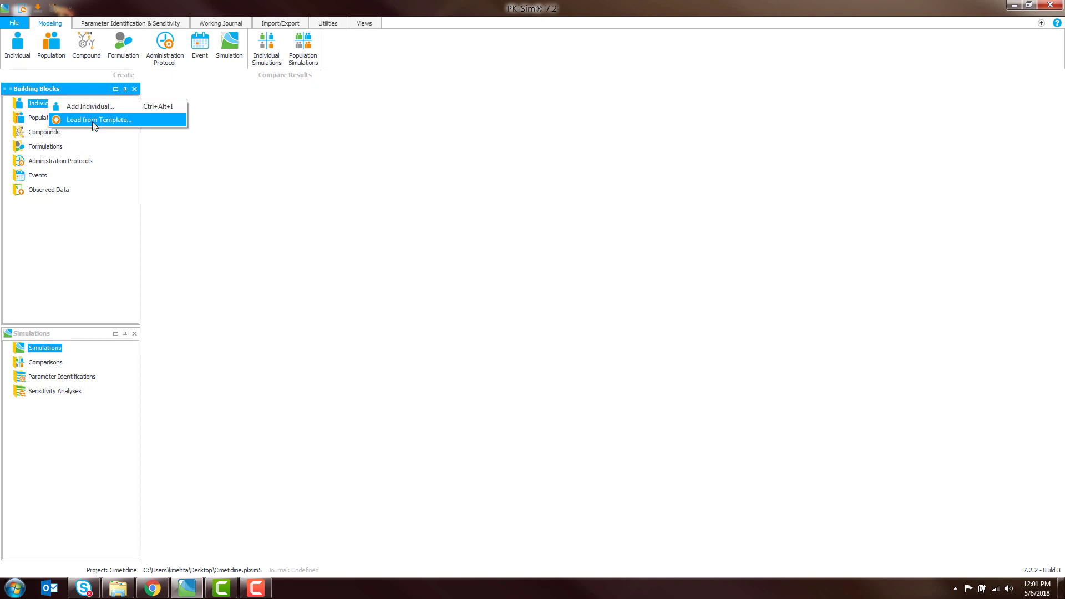
pyautogui.click(92, 120)
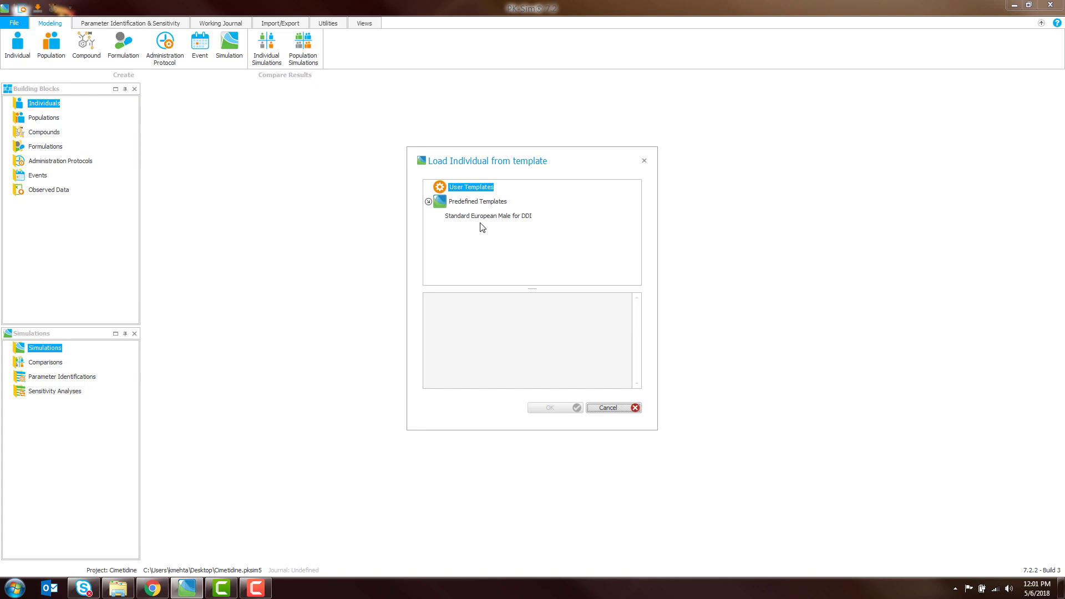
pyautogui.click(481, 222)
pyautogui.click(578, 408)
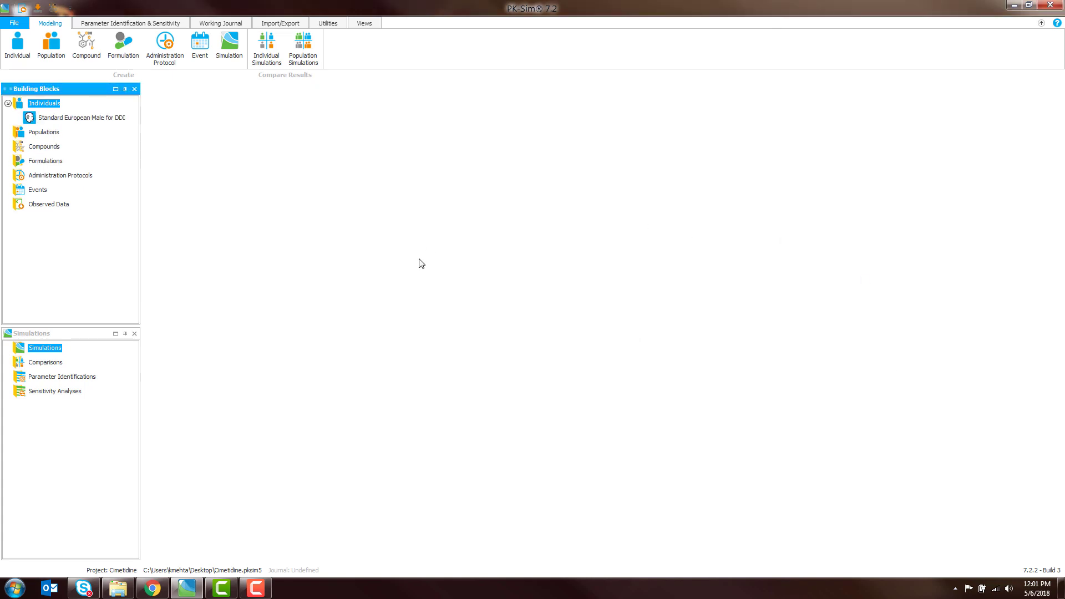
# Open the Standard European Male for DDI individual and review its biometrics and individual characteristics
pyautogui.click(115, 121)
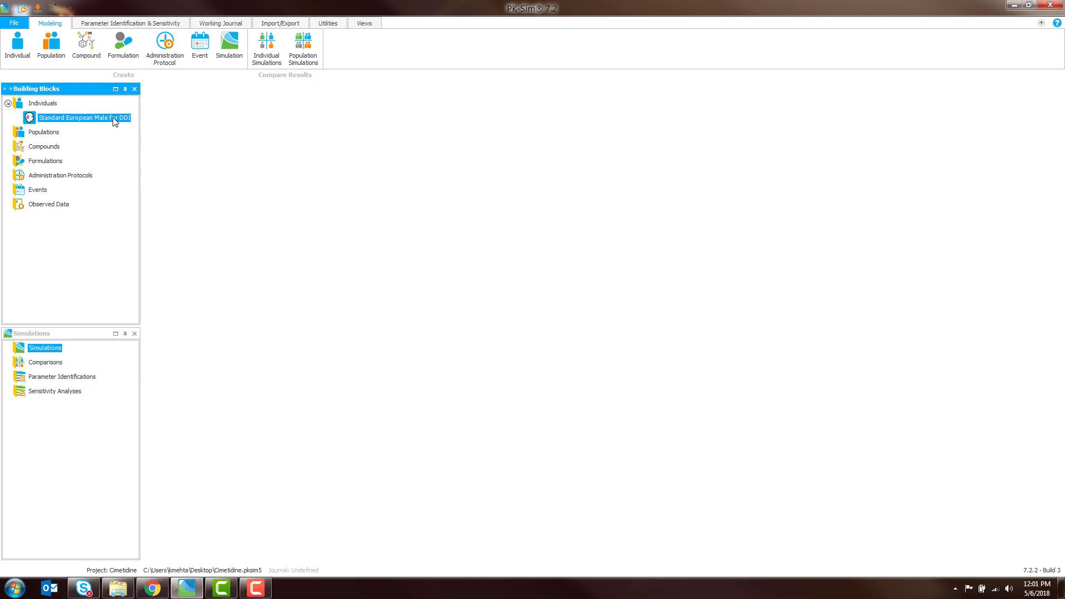
pyautogui.doubleClick(115, 121)
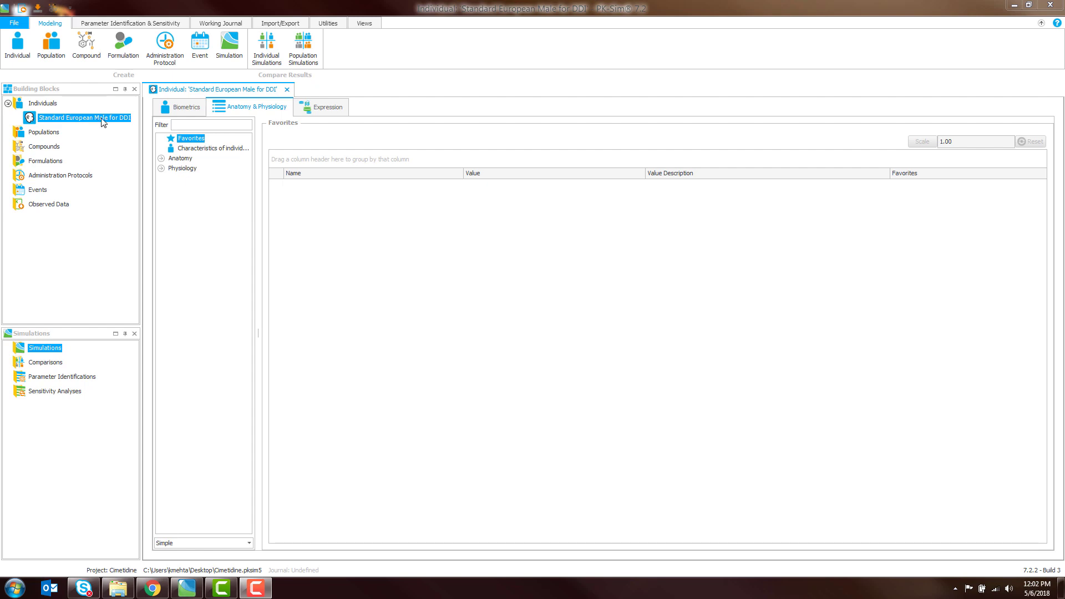
pyautogui.click(176, 113)
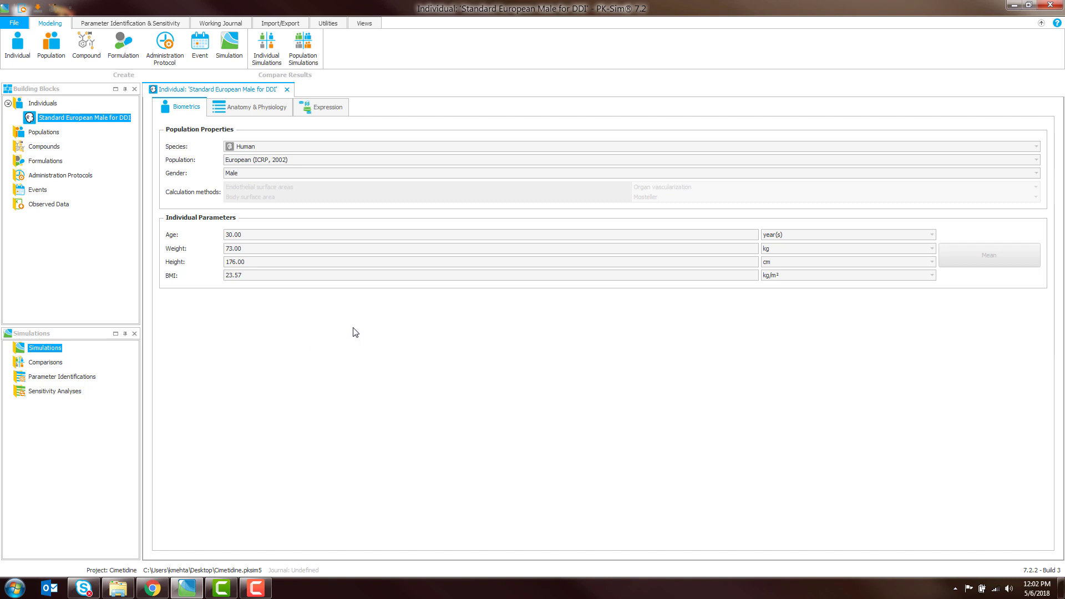
pyautogui.click(243, 111)
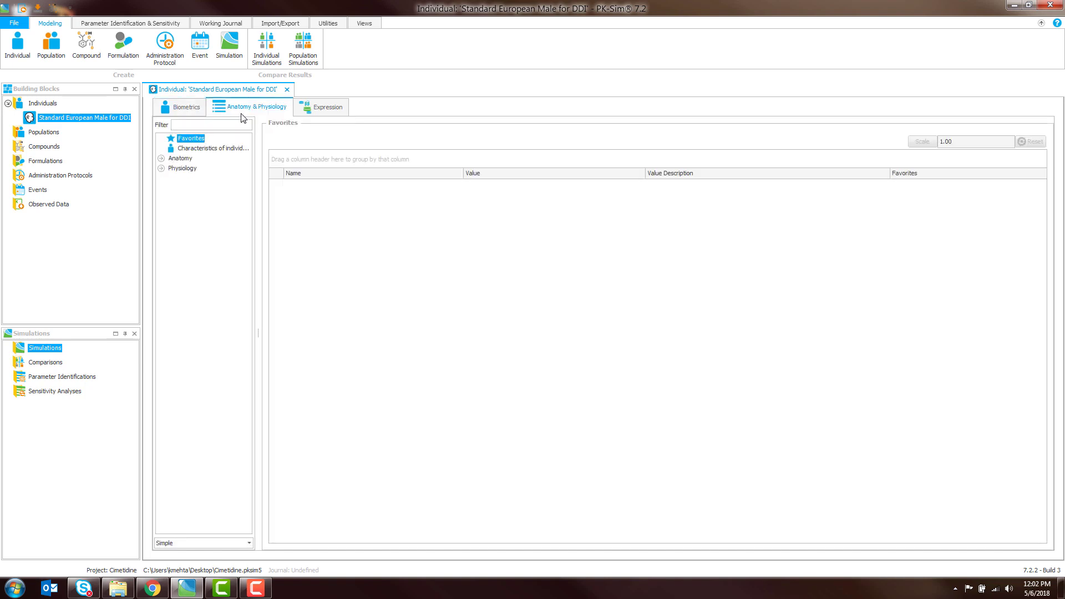
pyautogui.click(194, 149)
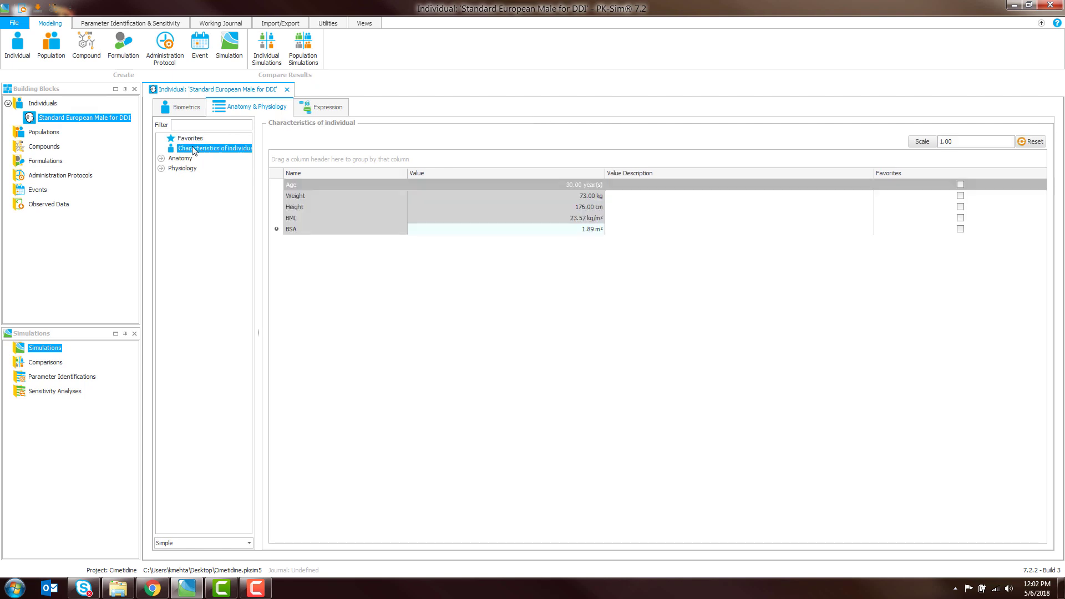
# Examine the individual's organ volumes in the anatomy parameters, from the organs down to the mucosa segments
pyautogui.click(165, 159)
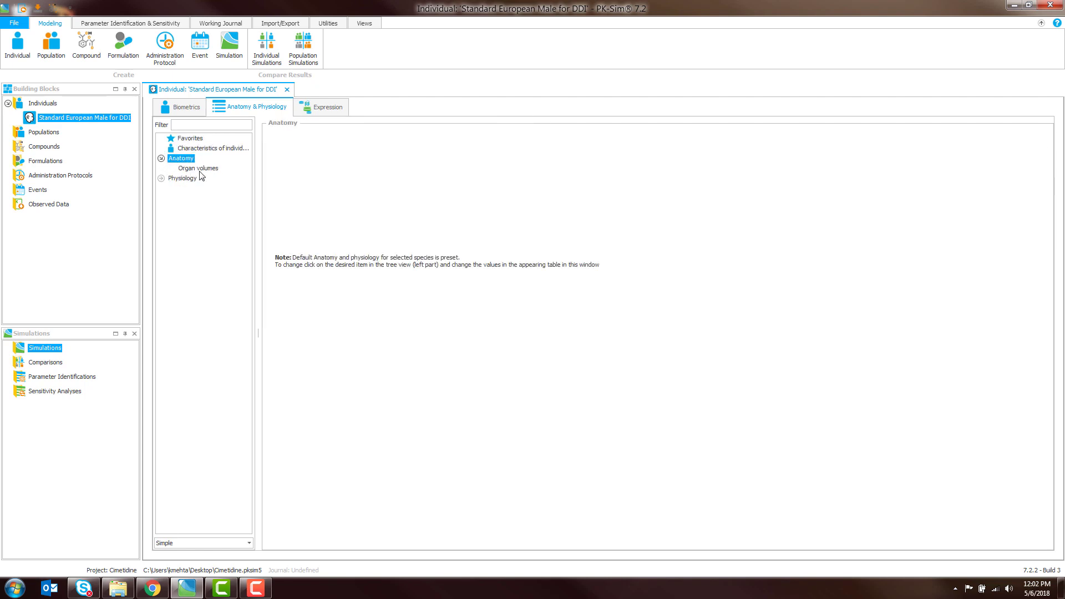
pyautogui.click(199, 169)
pyautogui.scroll(-1, 541, 366)
pyautogui.scroll(1, 541, 365)
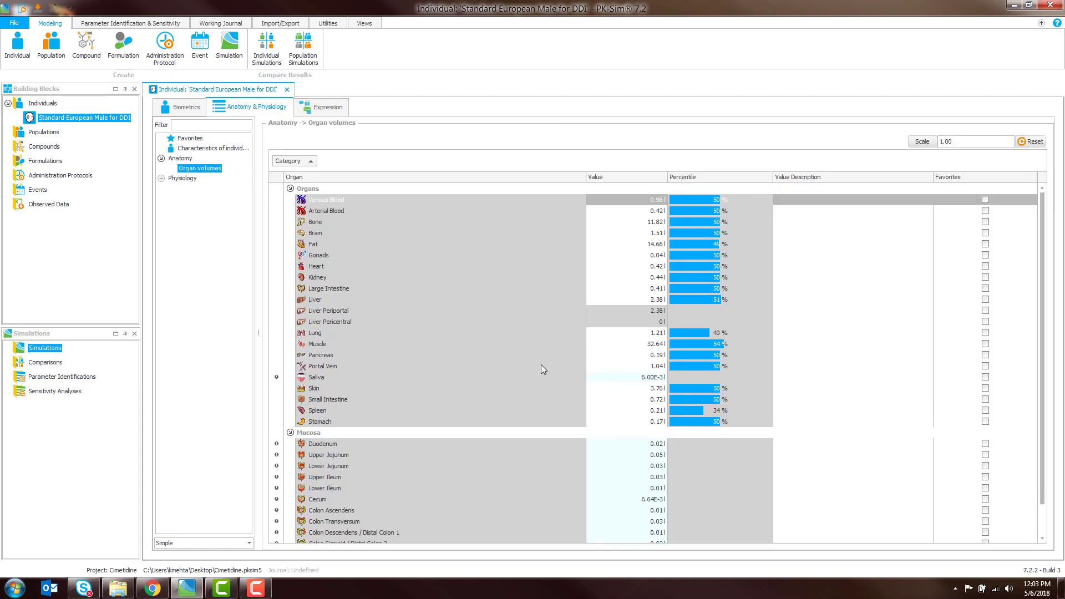
pyautogui.scroll(-1, 541, 364)
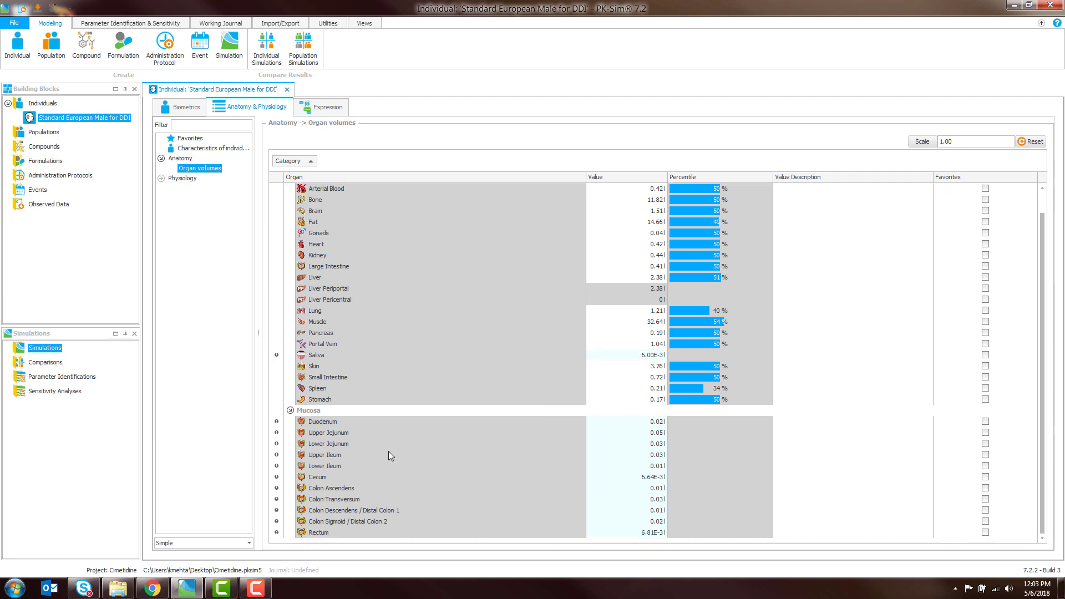
# Examine the organ blood flow rates in the individual's physiology parameters
pyautogui.click(162, 179)
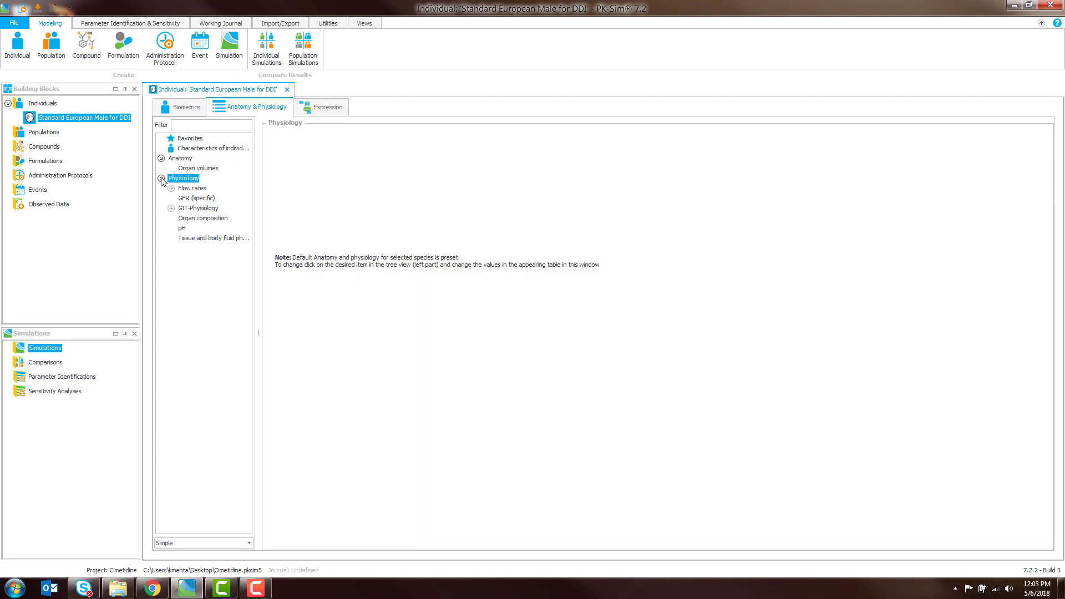
pyautogui.click(171, 188)
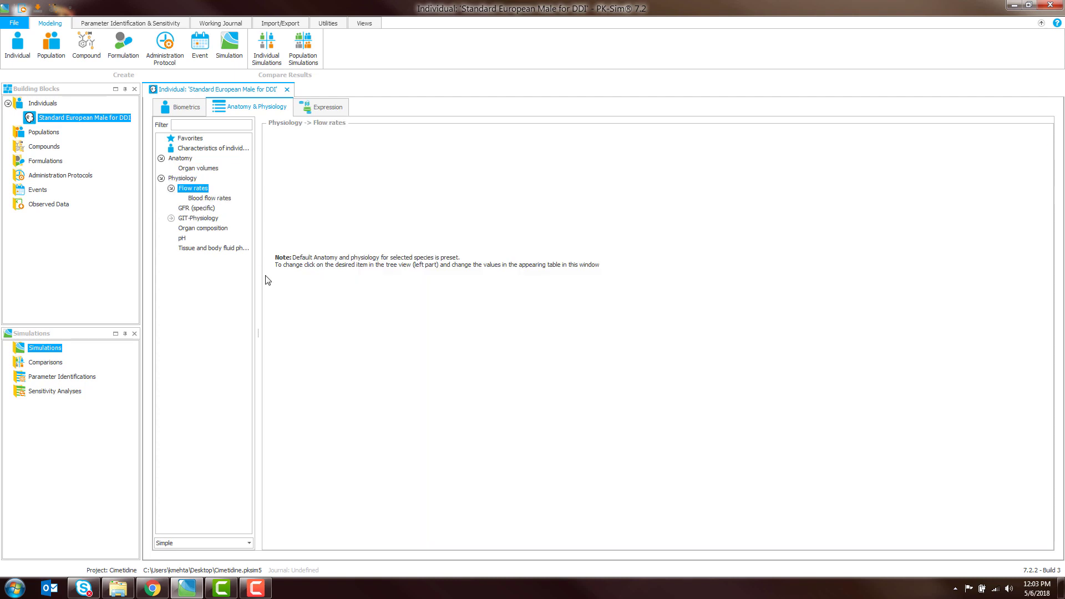
pyautogui.click(209, 199)
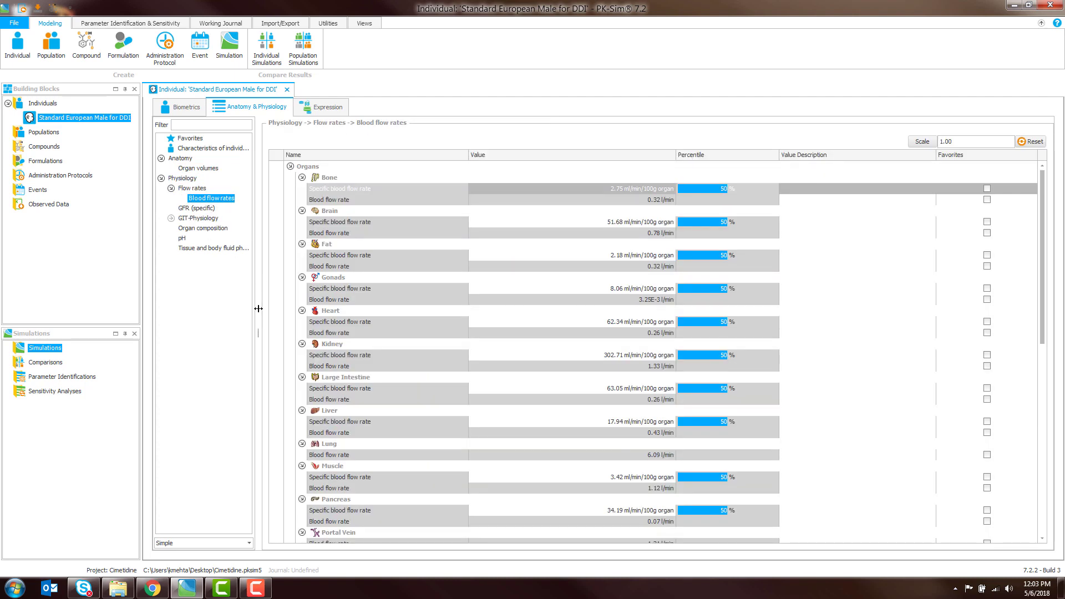
# Return to the anatomy's organ volumes and look through the organ and mucosa entries again
pyautogui.click(201, 170)
pyautogui.scroll(-1, 517, 401)
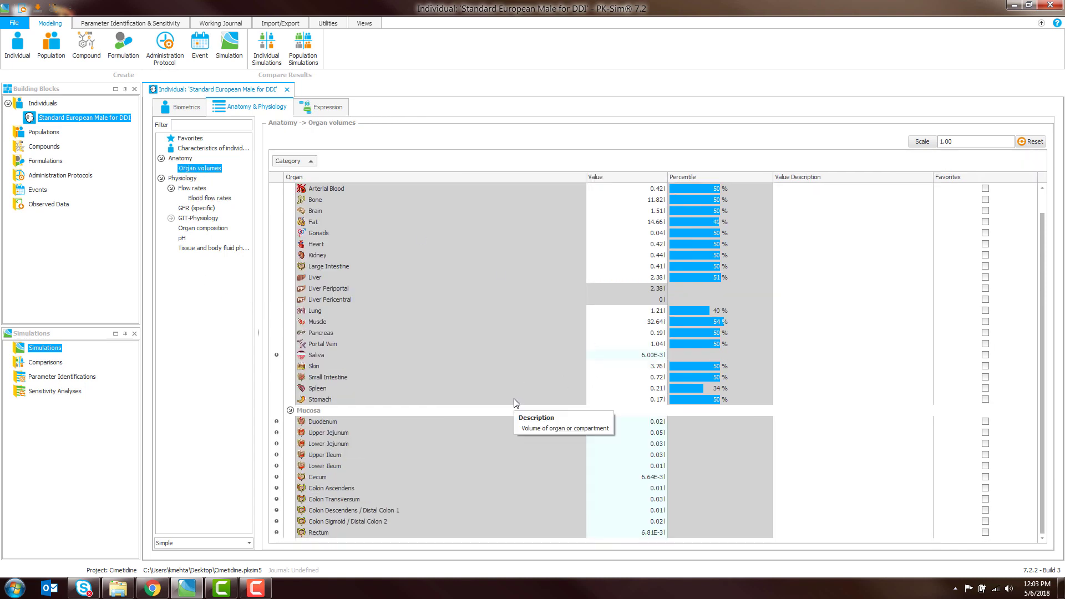
pyautogui.scroll(1, 511, 398)
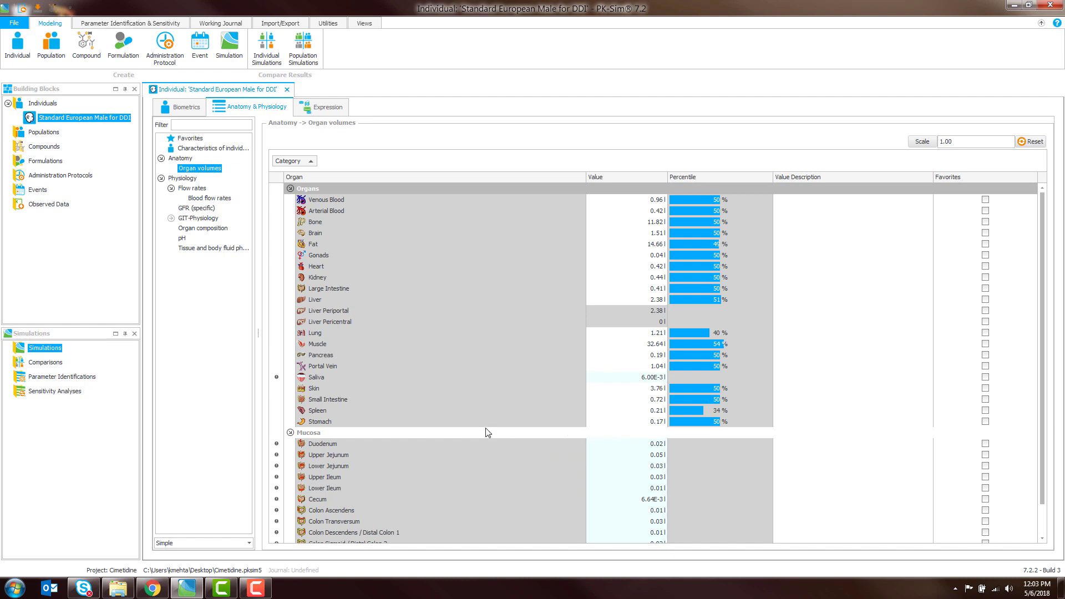
pyautogui.scroll(-1, 483, 430)
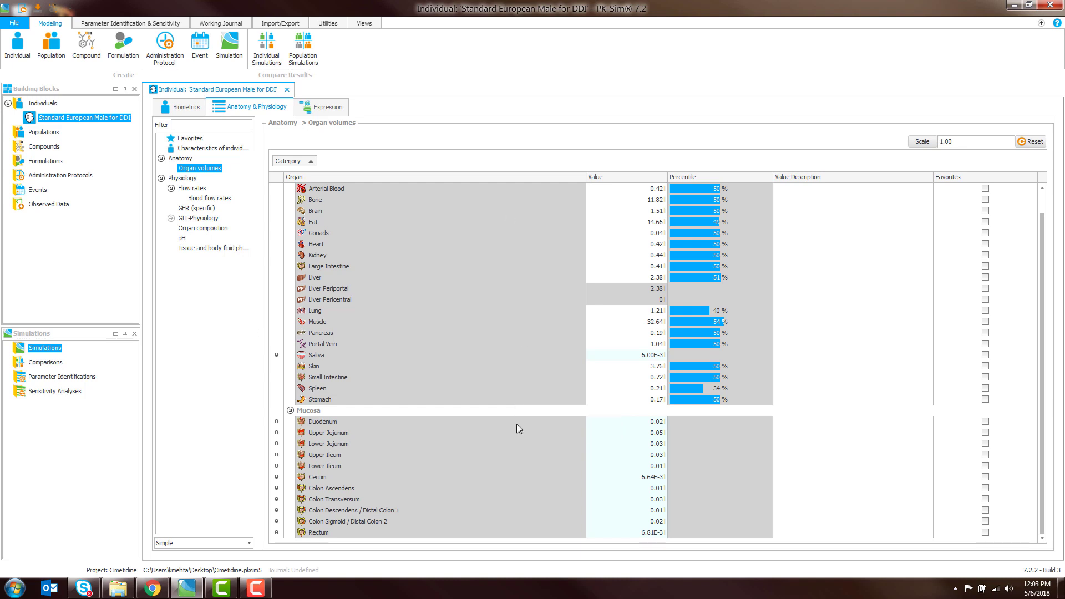
pyautogui.moveTo(504, 470)
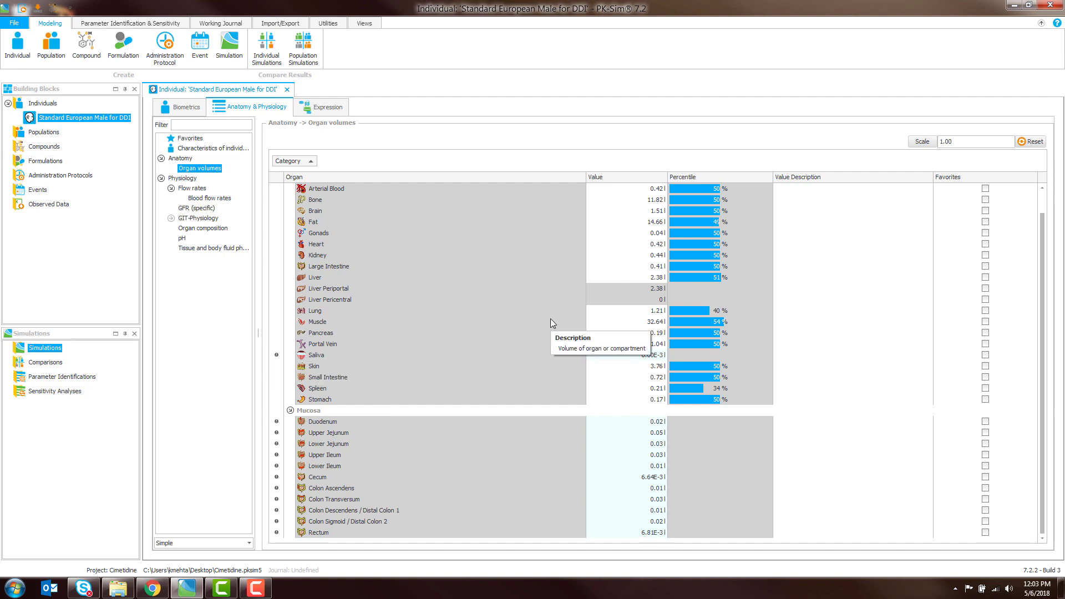
pyautogui.moveTo(558, 304)
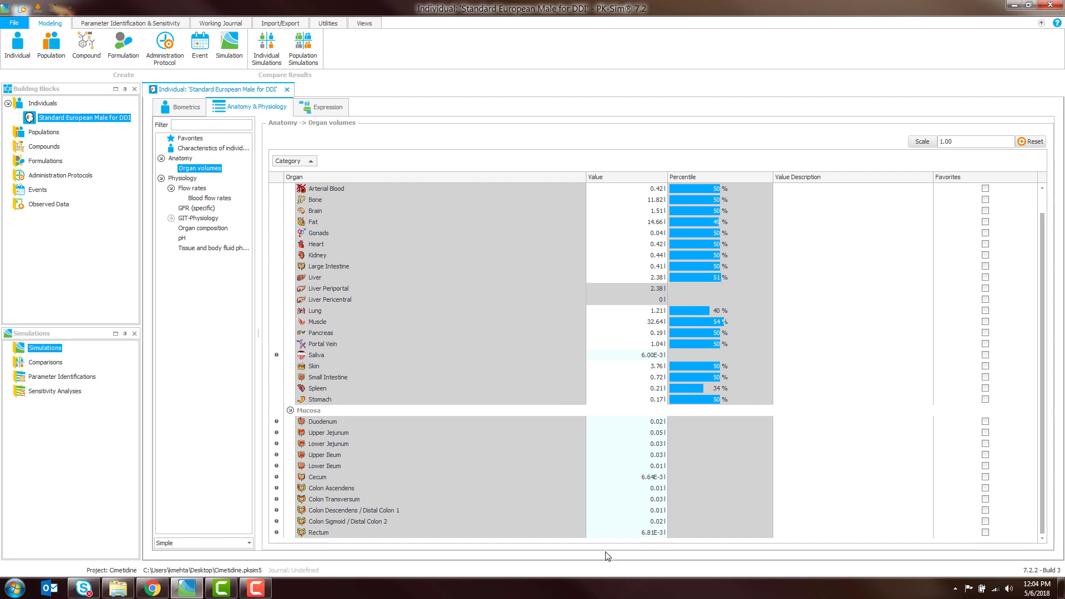
pyautogui.moveTo(581, 456)
# Review the physiology parameters for blood flow rates, specific GFR, gastrointestinal transit time and gastrointestinal pH
pyautogui.click(232, 199)
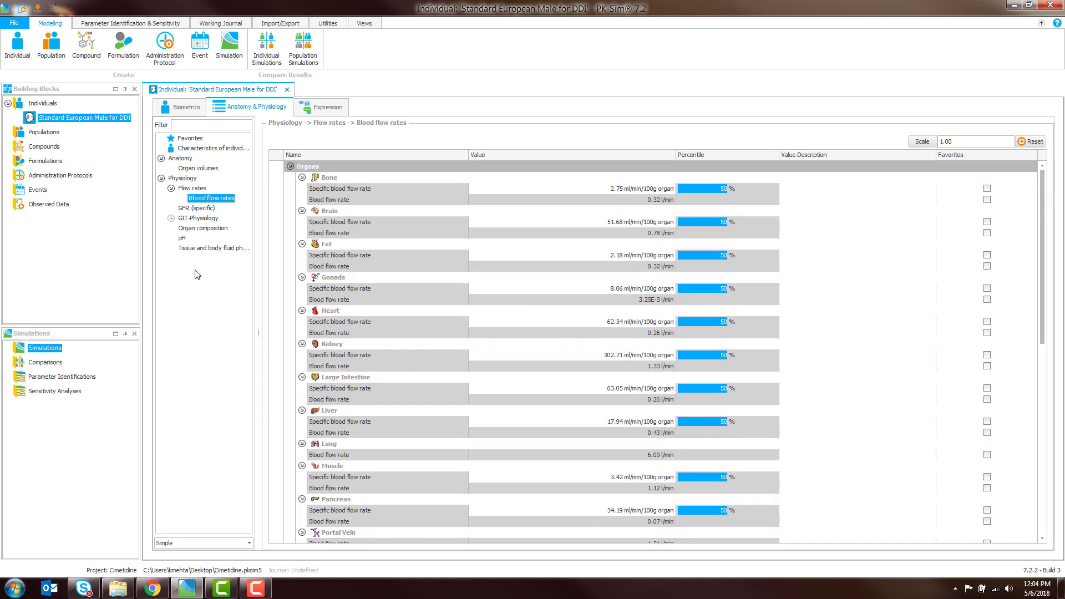
pyautogui.click(172, 218)
pyautogui.click(194, 228)
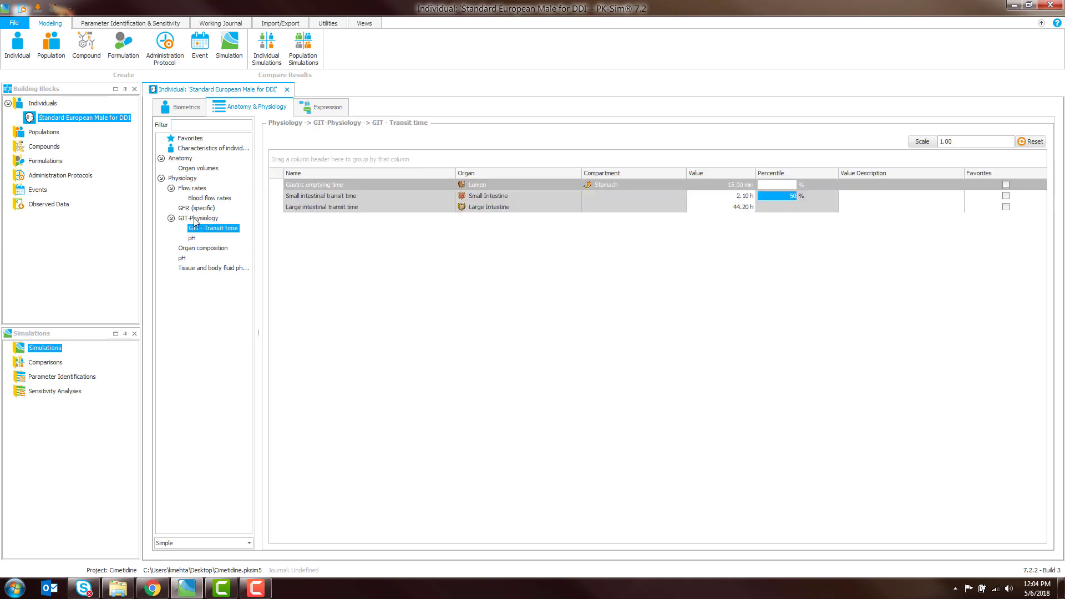
pyautogui.click(201, 199)
pyautogui.click(192, 209)
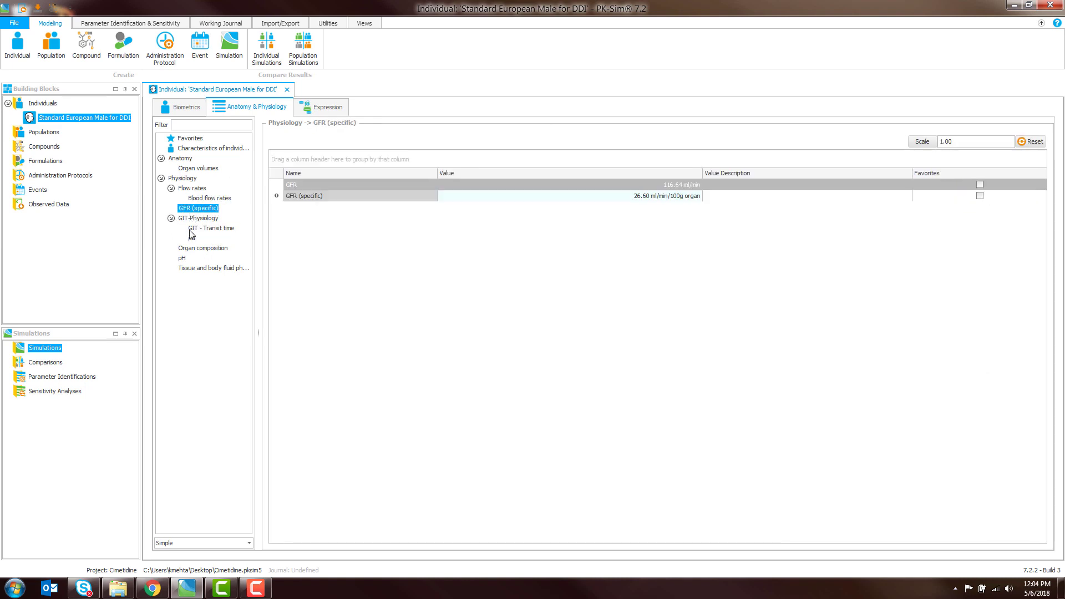
pyautogui.click(190, 231)
pyautogui.click(193, 238)
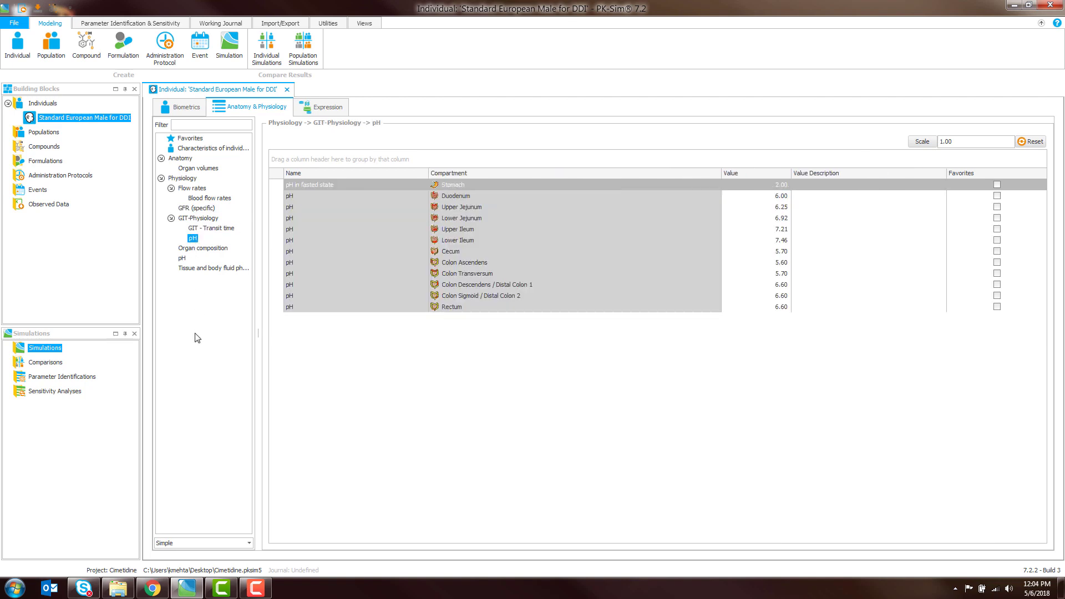
# Review the physiology parameters for organ composition, tissue and body fluid physiology, and general pH
pyautogui.click(193, 251)
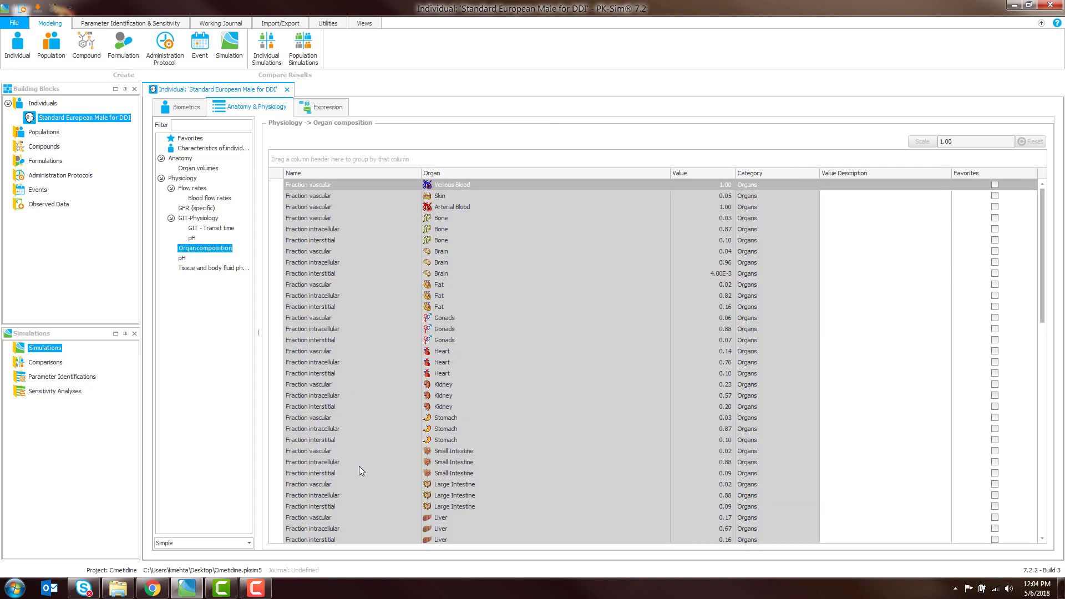
pyautogui.moveTo(328, 189)
pyautogui.click(234, 272)
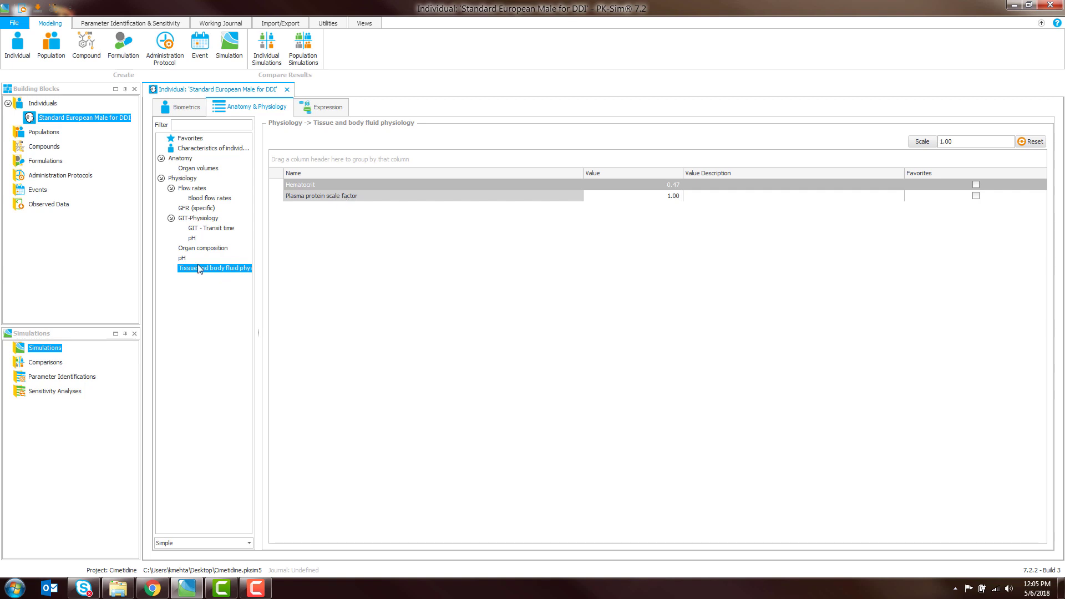
pyautogui.click(182, 258)
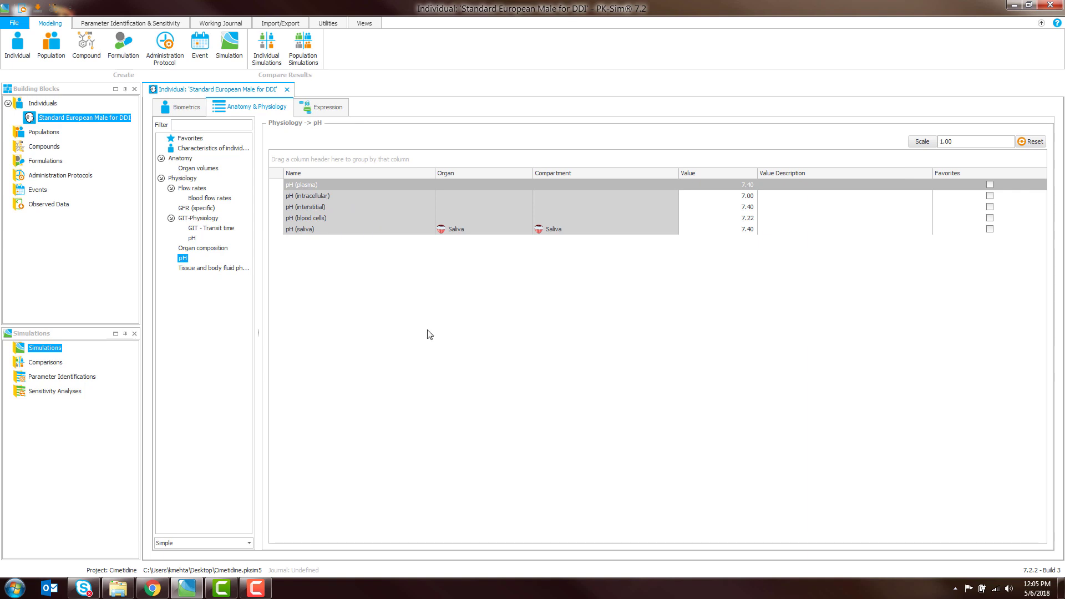
# Examine the metabolizing enzymes in the individual's expression settings and the available ways to add one
pyautogui.click(321, 104)
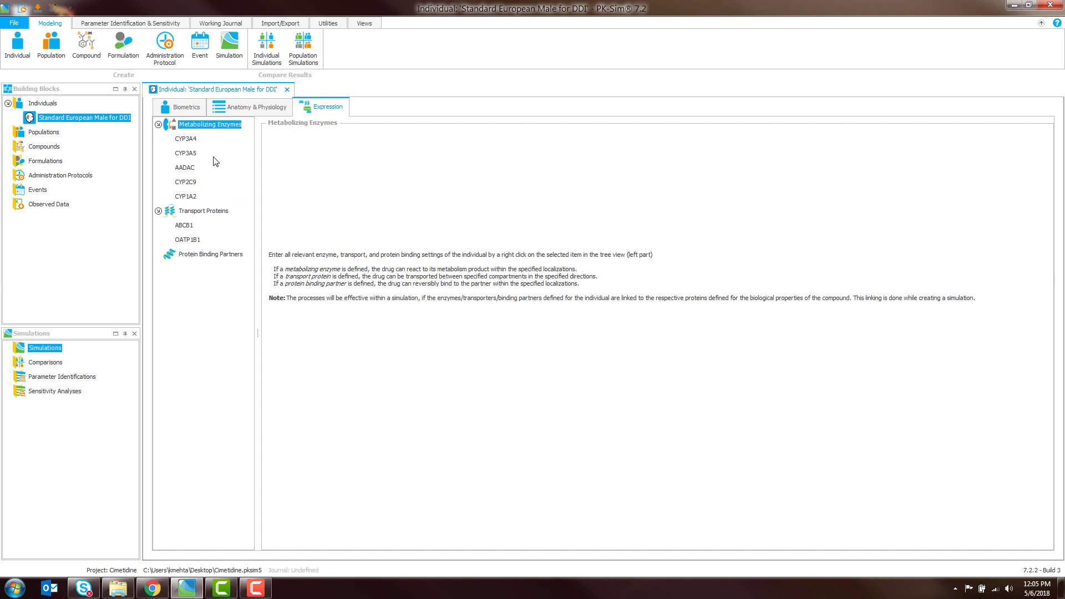
pyautogui.click(200, 139)
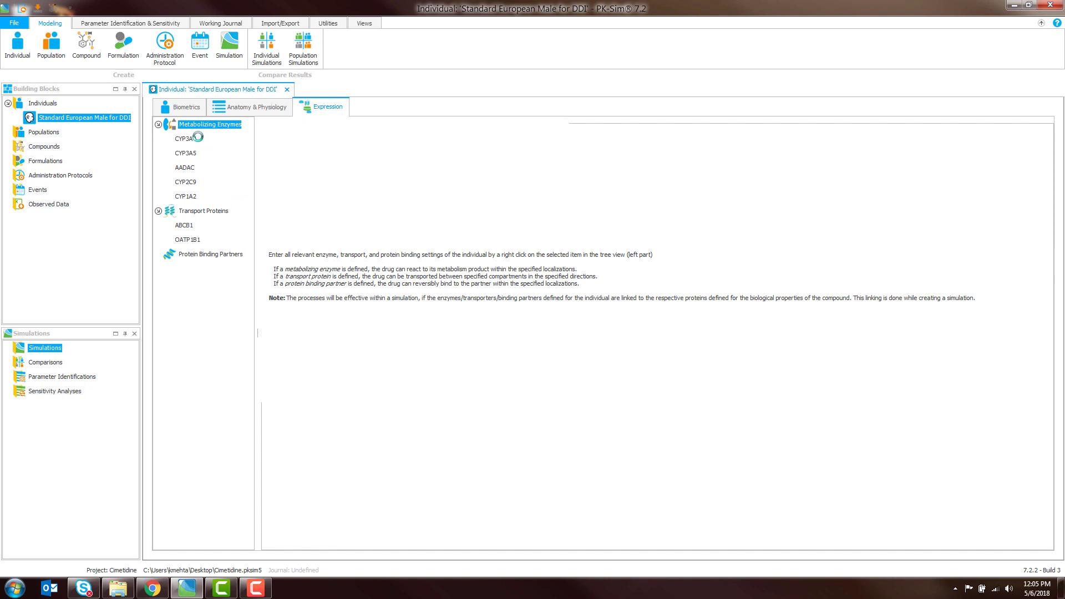
pyautogui.click(215, 125)
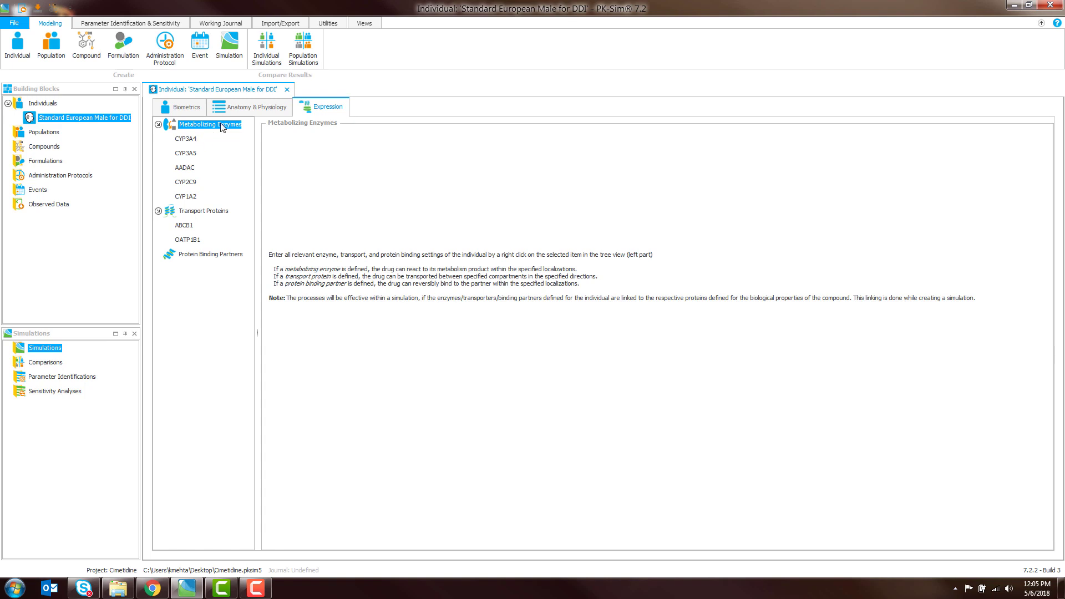
pyautogui.rightClick(221, 127)
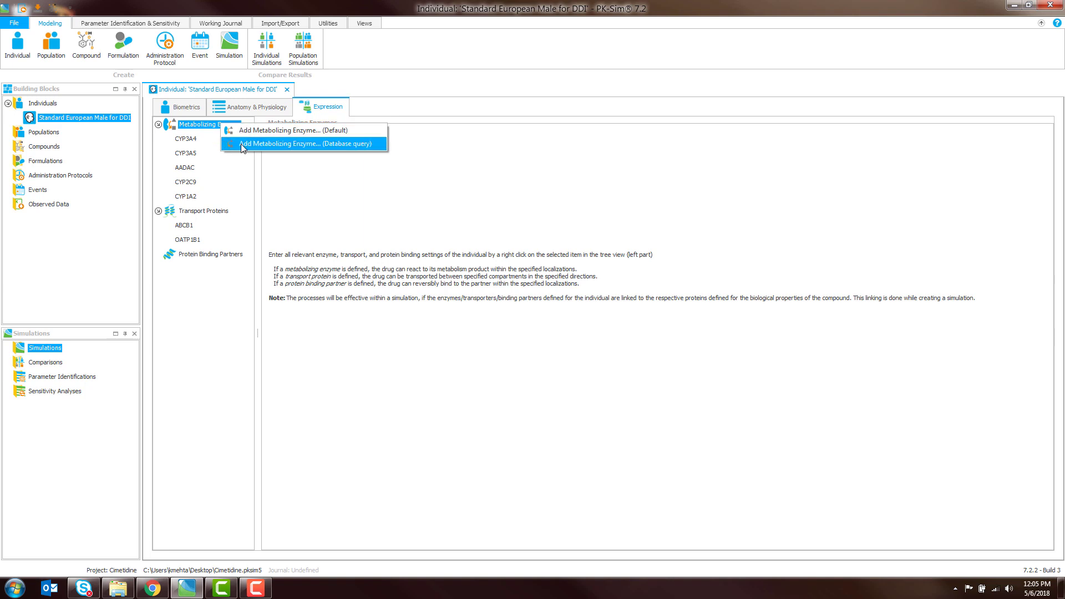
# Start adding a transport protein through a database query and search for OATP1B3
pyautogui.rightClick(214, 211)
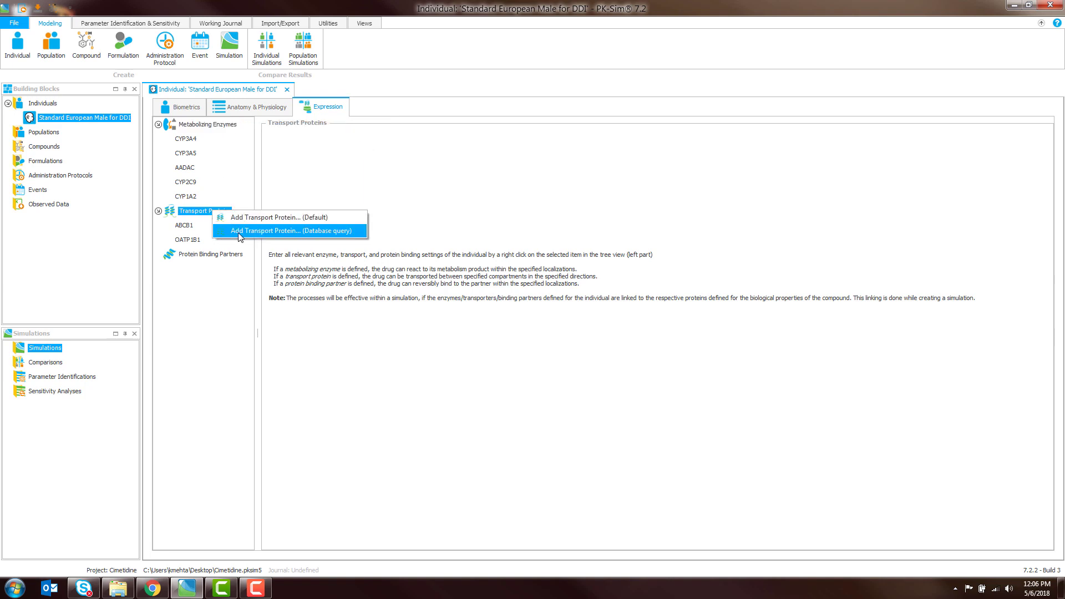
pyautogui.click(237, 231)
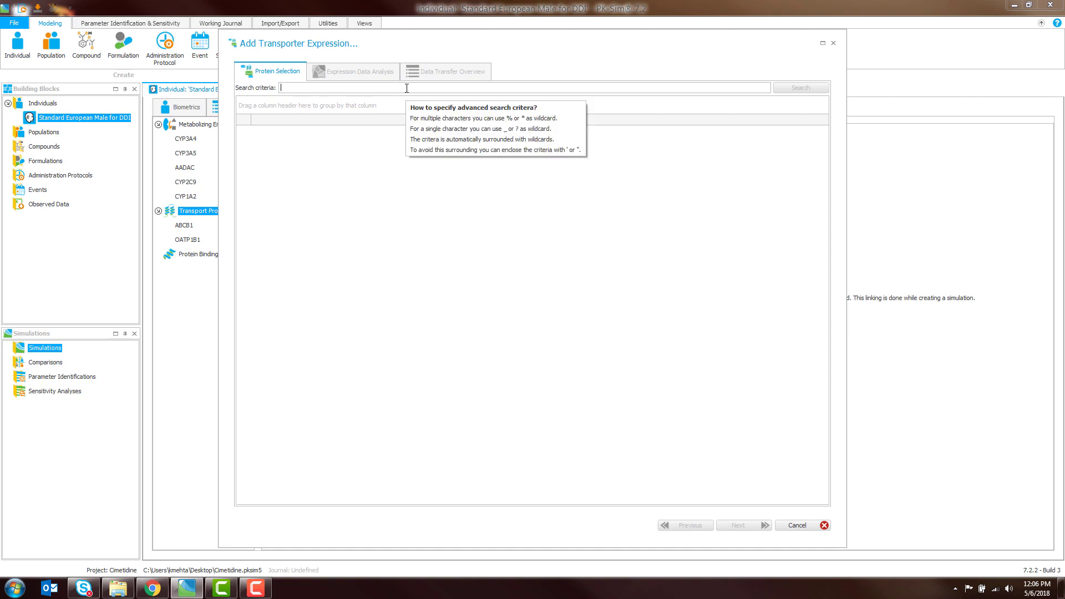
pyautogui.write('OZ')
pyautogui.click(799, 88)
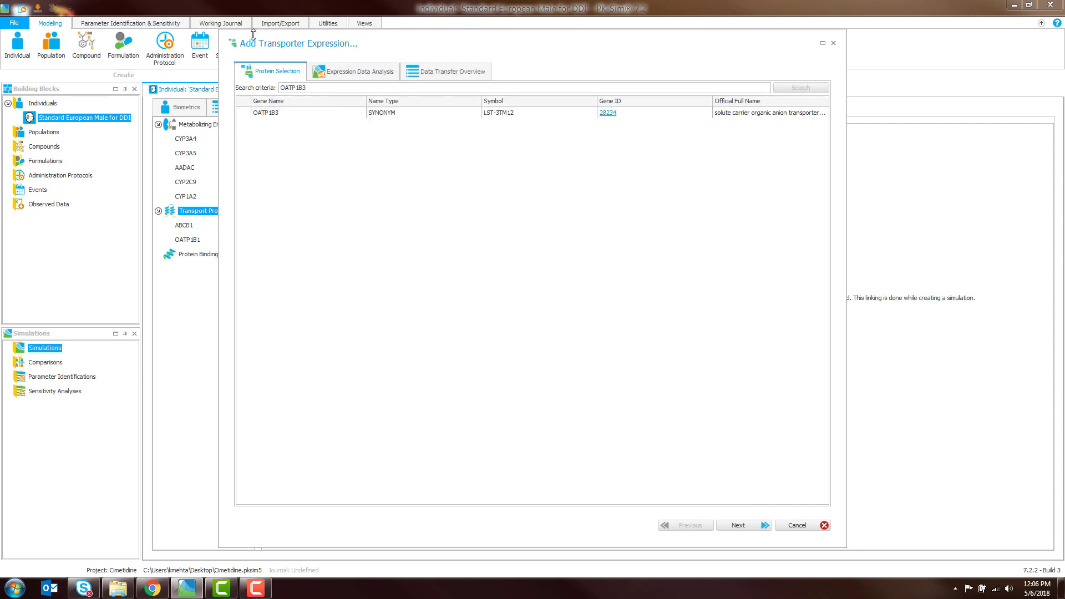
# Add the OATP1B3 search result as a transporter using its Array expression data, and set its transporter type to Influx
pyautogui.click(289, 116)
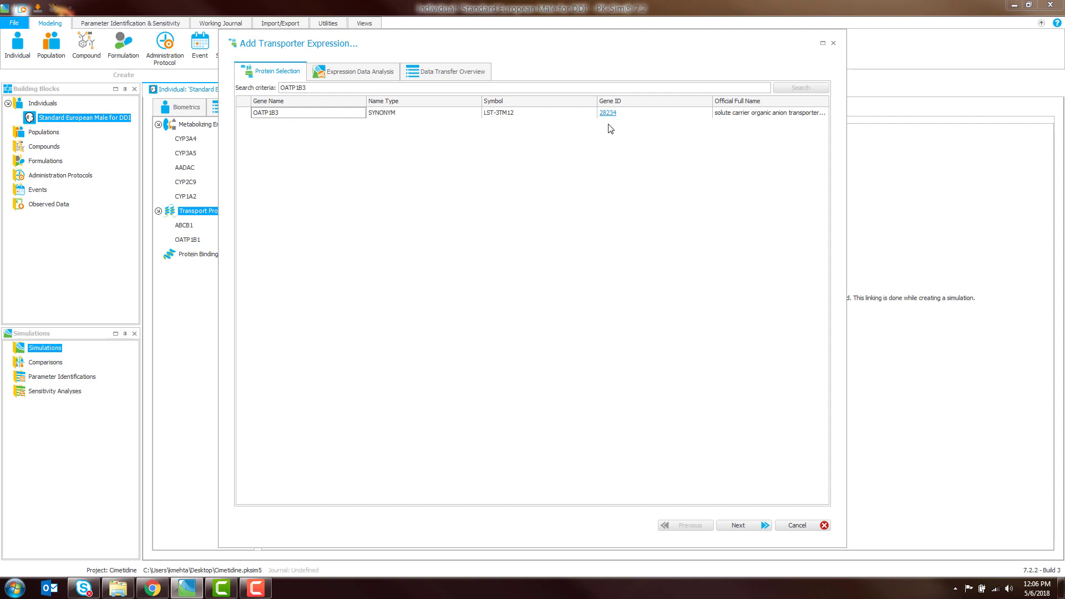
pyautogui.click(752, 525)
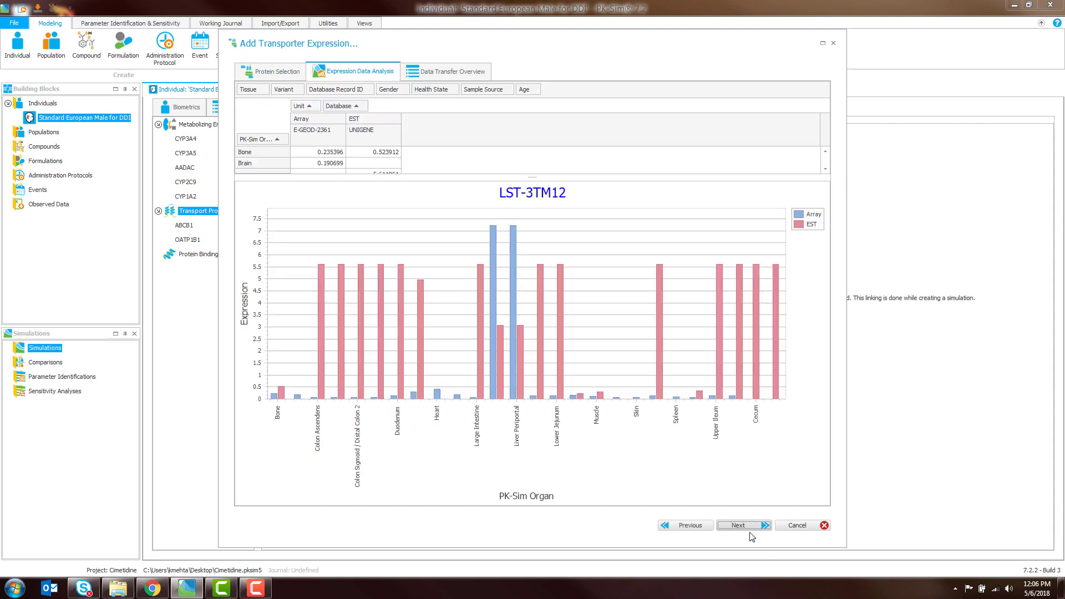
pyautogui.moveTo(387, 178); pyautogui.dragTo(388, 260)
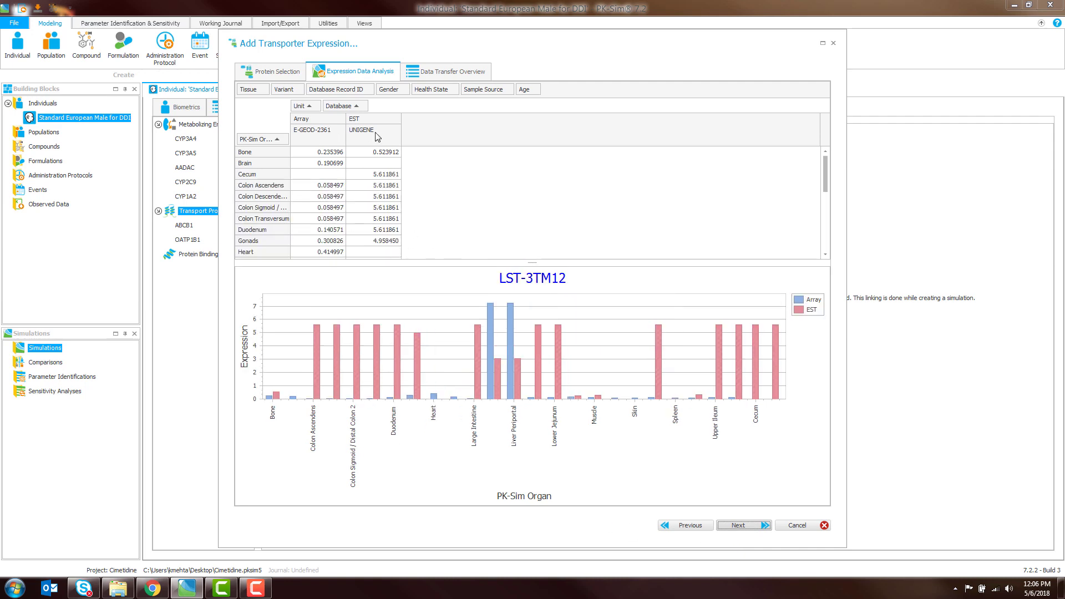
pyautogui.scroll(-3, 353, 214)
pyautogui.scroll(-3, 353, 214)
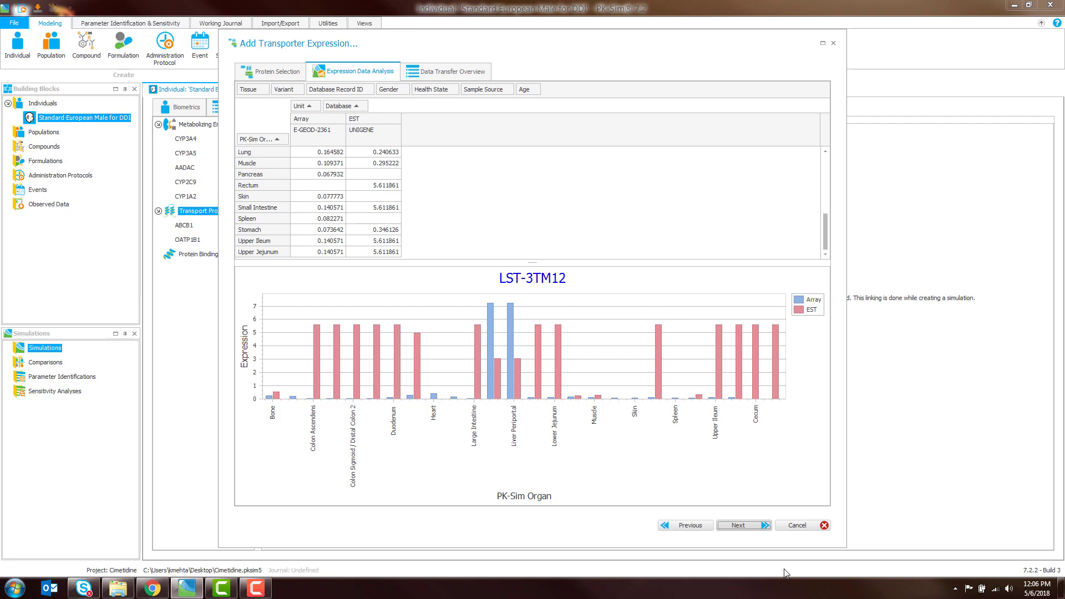
pyautogui.click(744, 526)
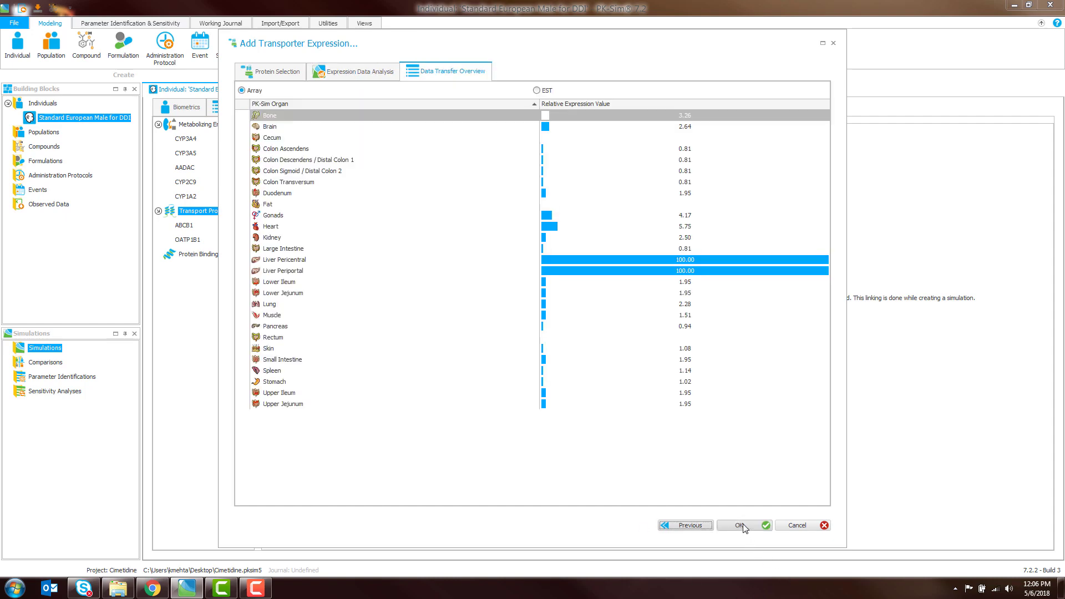
pyautogui.click(743, 526)
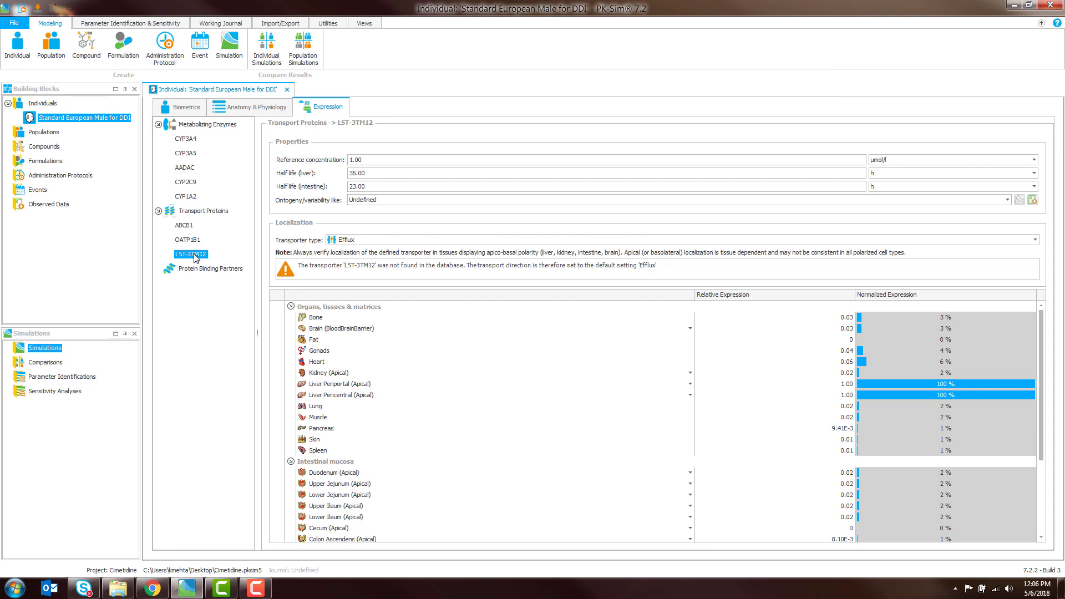
pyautogui.click(361, 242)
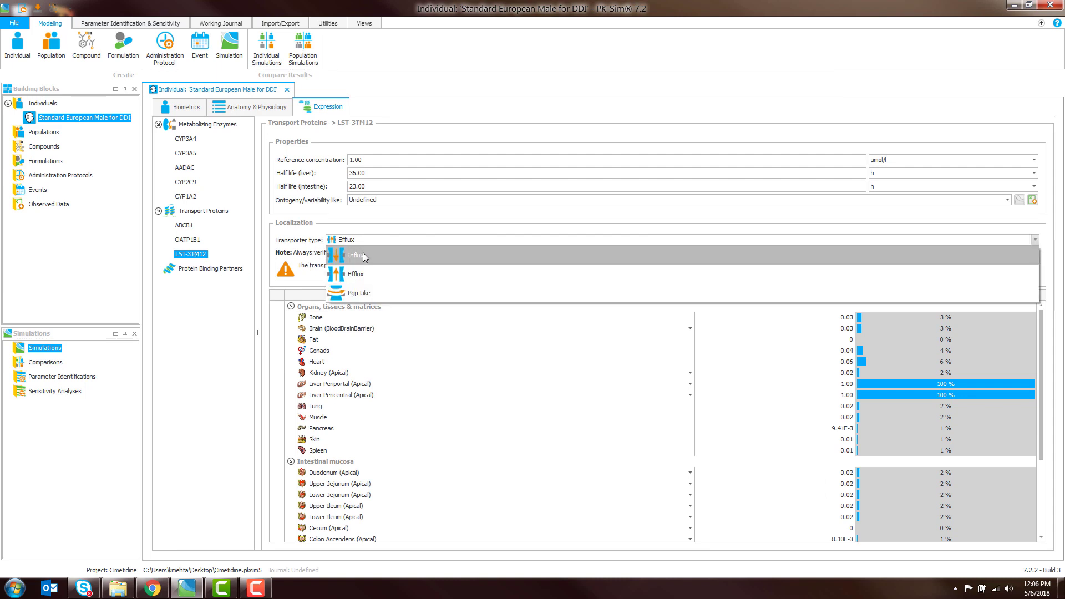
pyautogui.click(363, 255)
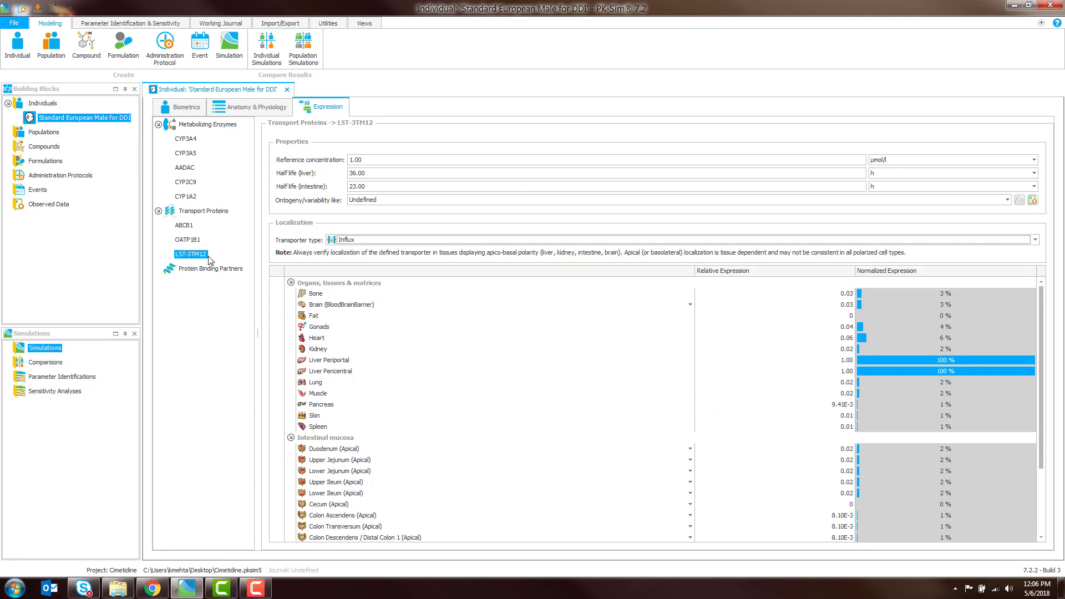
# Delete the LST-3TM12 transporter from the individual's expression settings and close the individual
pyautogui.press('Delete')
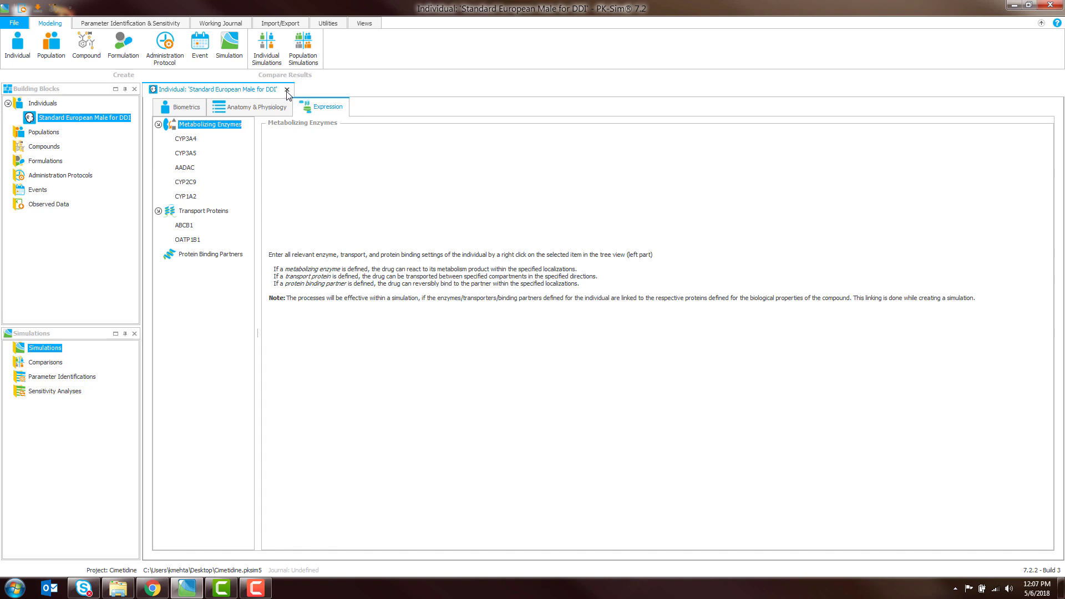
pyautogui.click(287, 90)
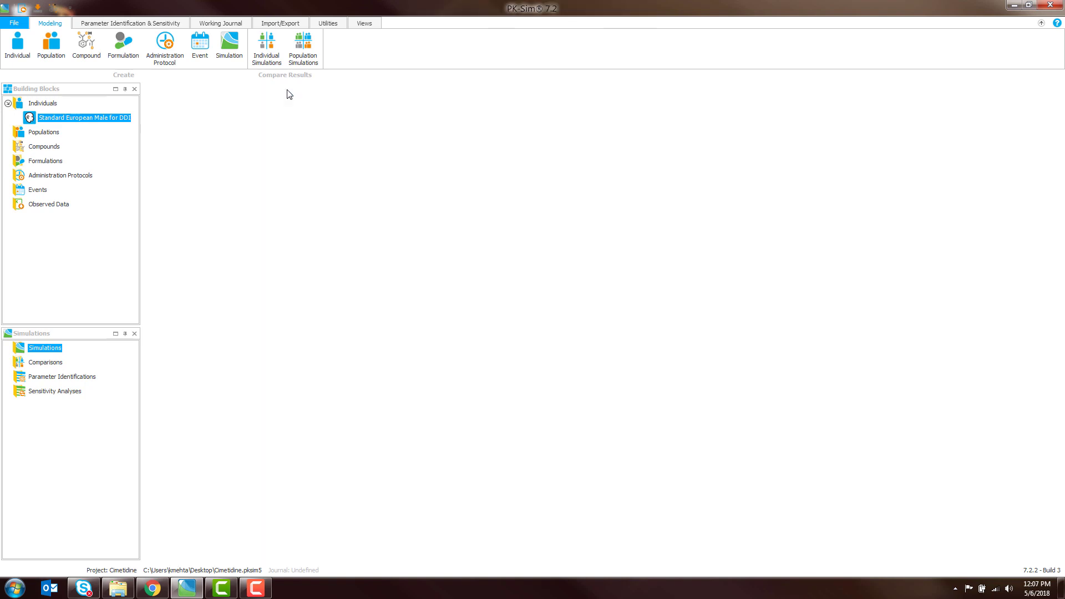
# Start scaling the European male individual as Standard American Female, using the White American (NHANES, 1997) population and Female gender
pyautogui.rightClick(108, 121)
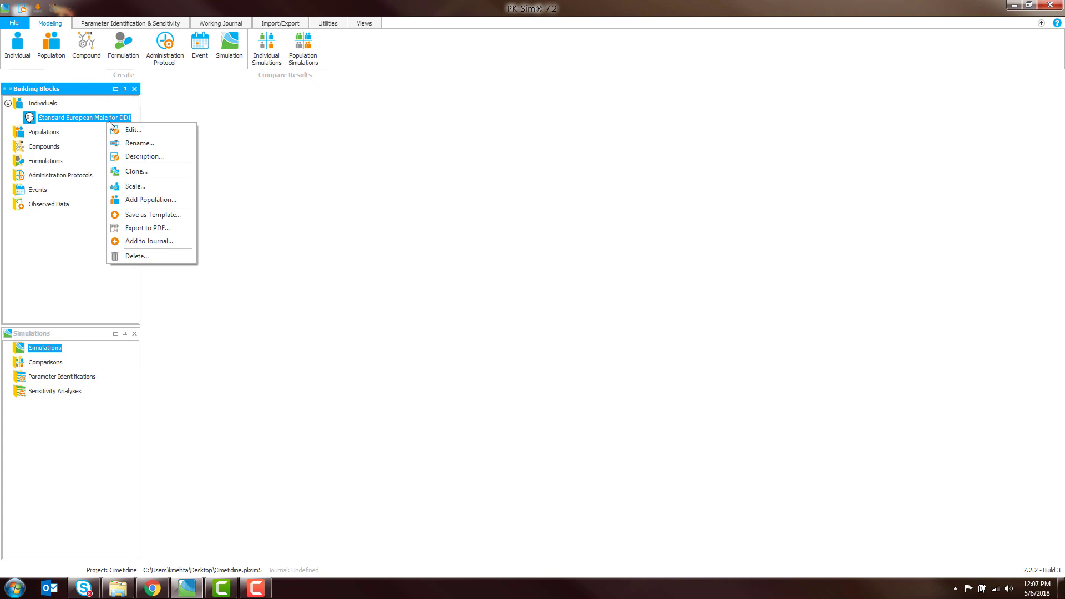
pyautogui.click(139, 192)
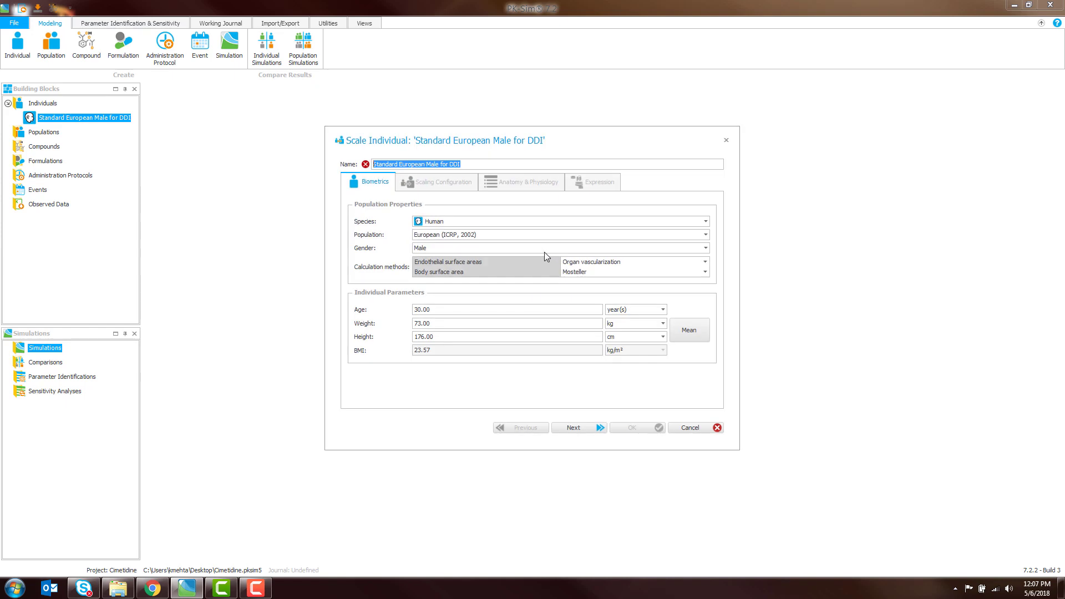
pyautogui.write('Stan')
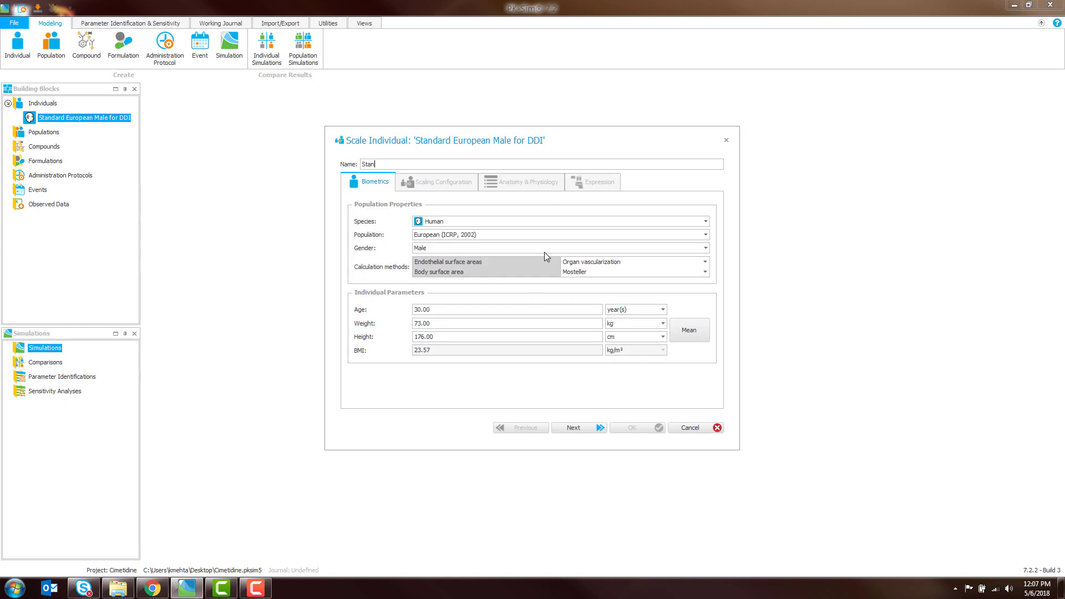
pyautogui.write('dard American Female')
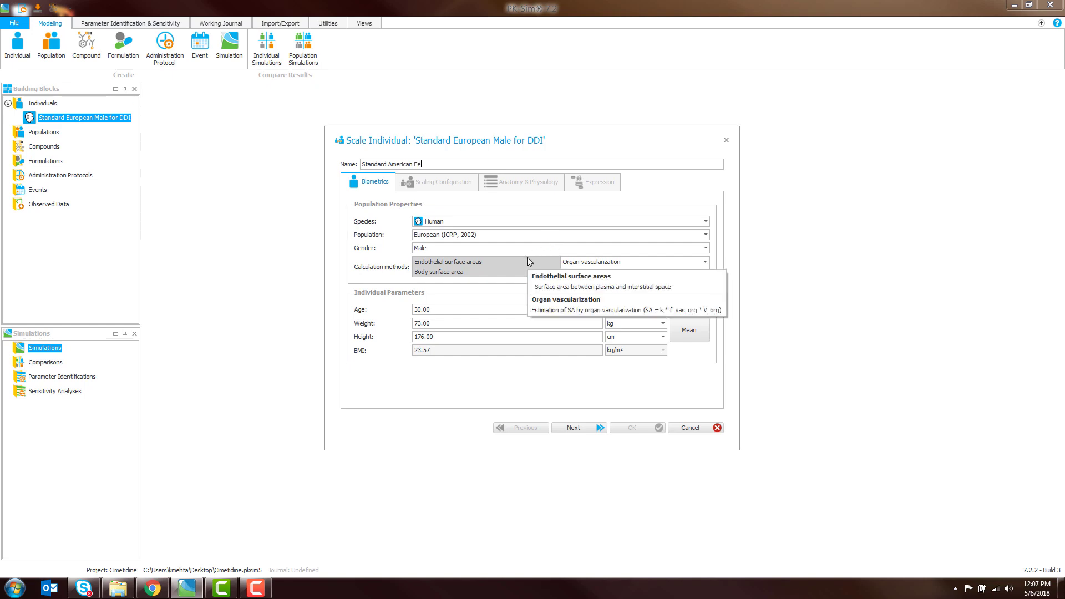
pyautogui.click(431, 236)
pyautogui.click(444, 296)
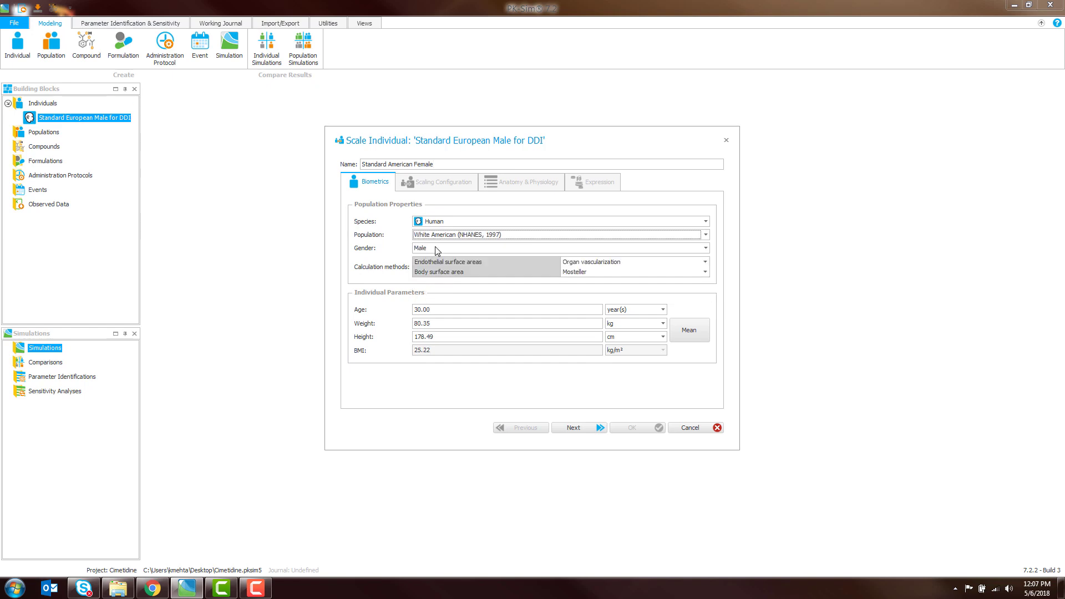
pyautogui.click(438, 248)
pyautogui.click(434, 264)
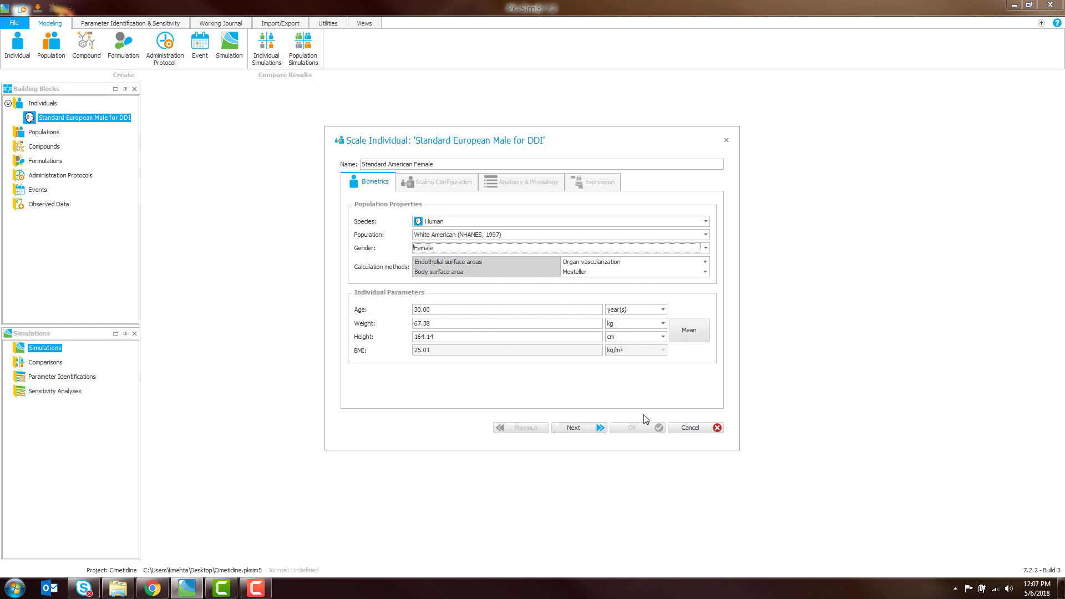
# Accept the scaling configuration, check the anatomy, physiology and expression settings, and create the scaled individual
pyautogui.click(590, 430)
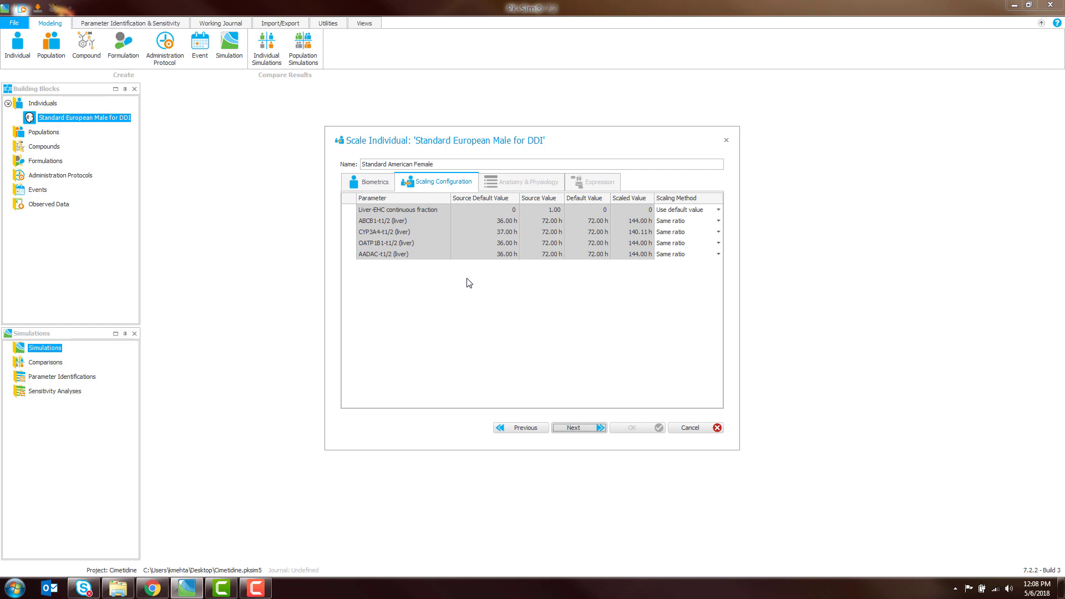
pyautogui.click(576, 429)
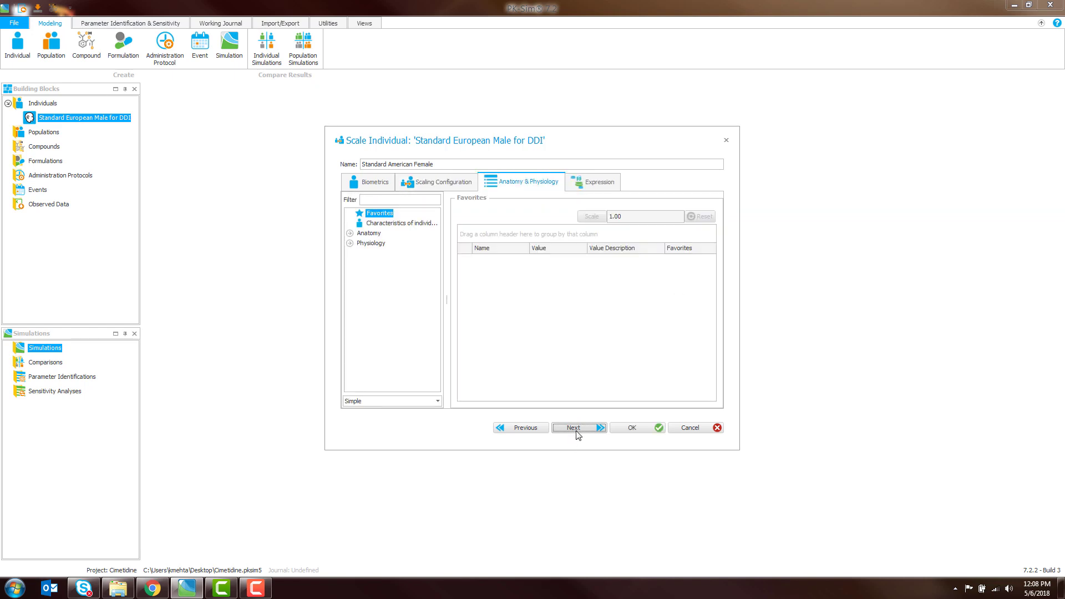
pyautogui.click(351, 234)
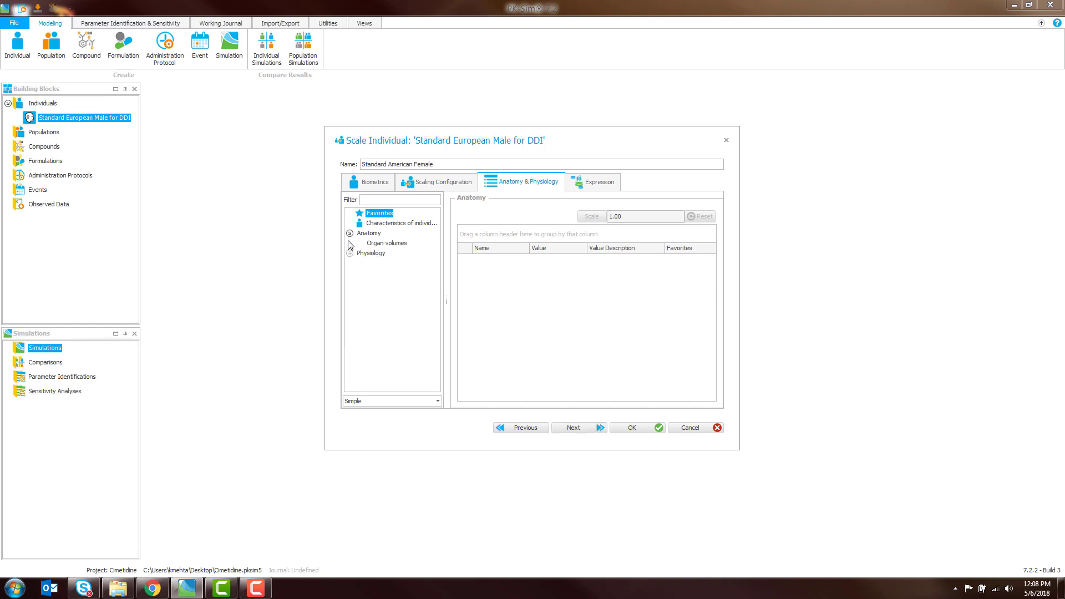
pyautogui.click(350, 253)
pyautogui.click(599, 430)
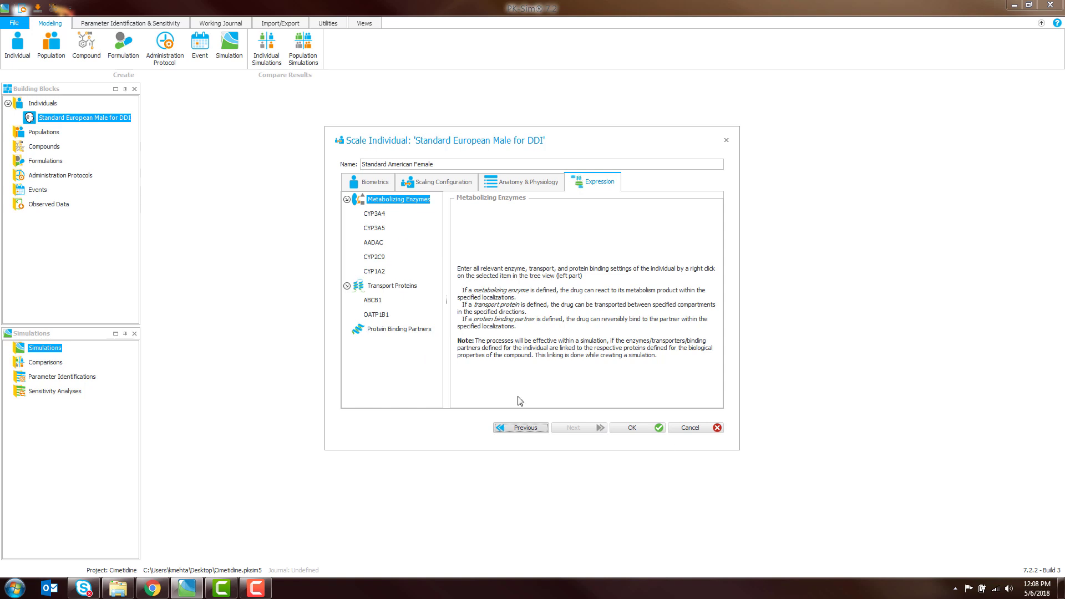
pyautogui.click(634, 429)
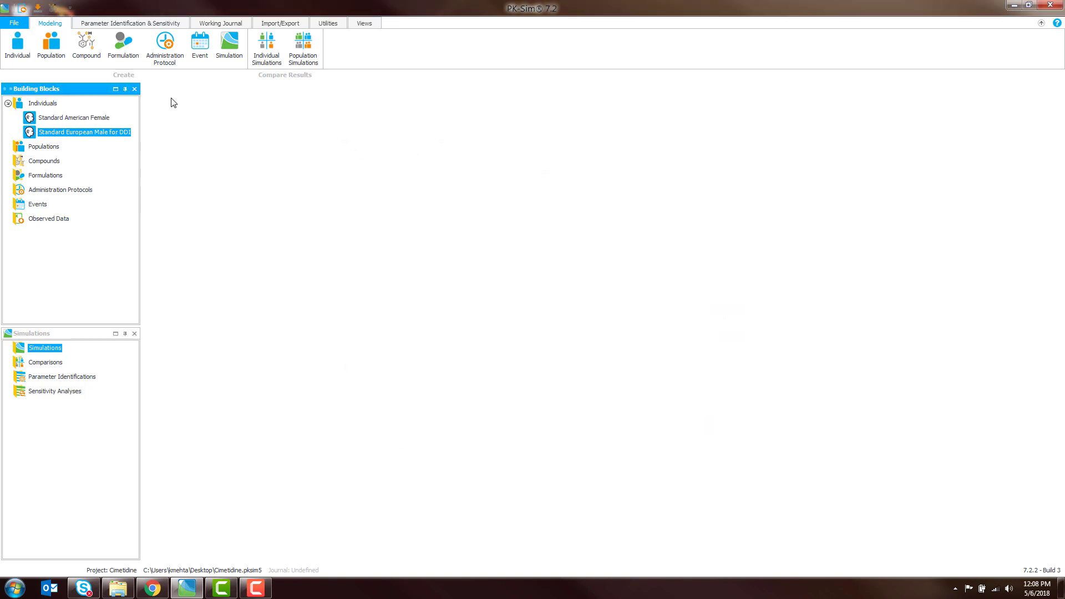
# Open the Standard American Female individual to check its characteristics, and close it again
pyautogui.click(88, 122)
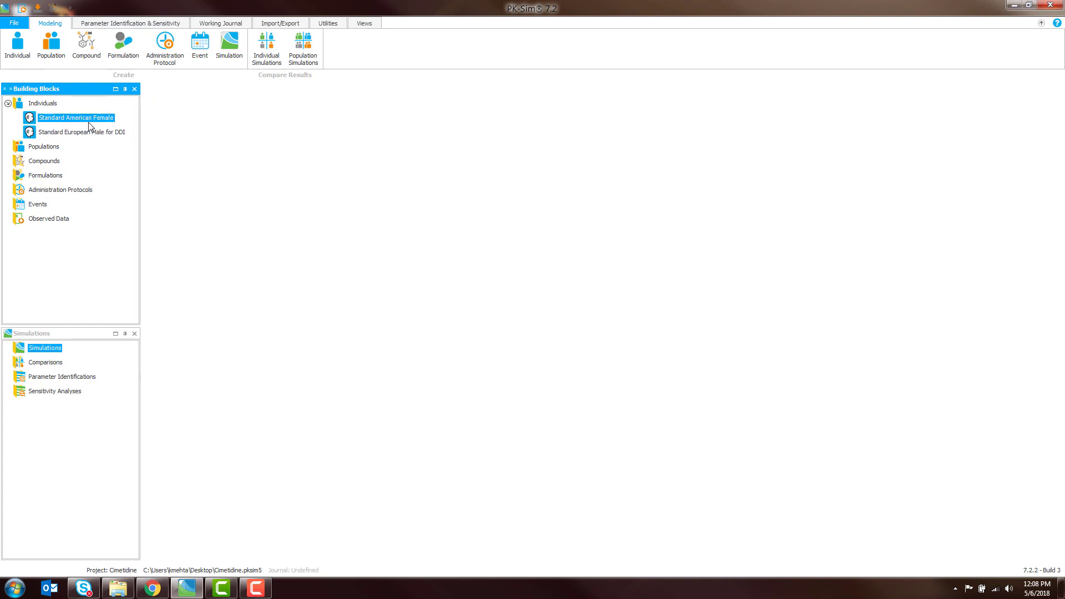
pyautogui.doubleClick(89, 124)
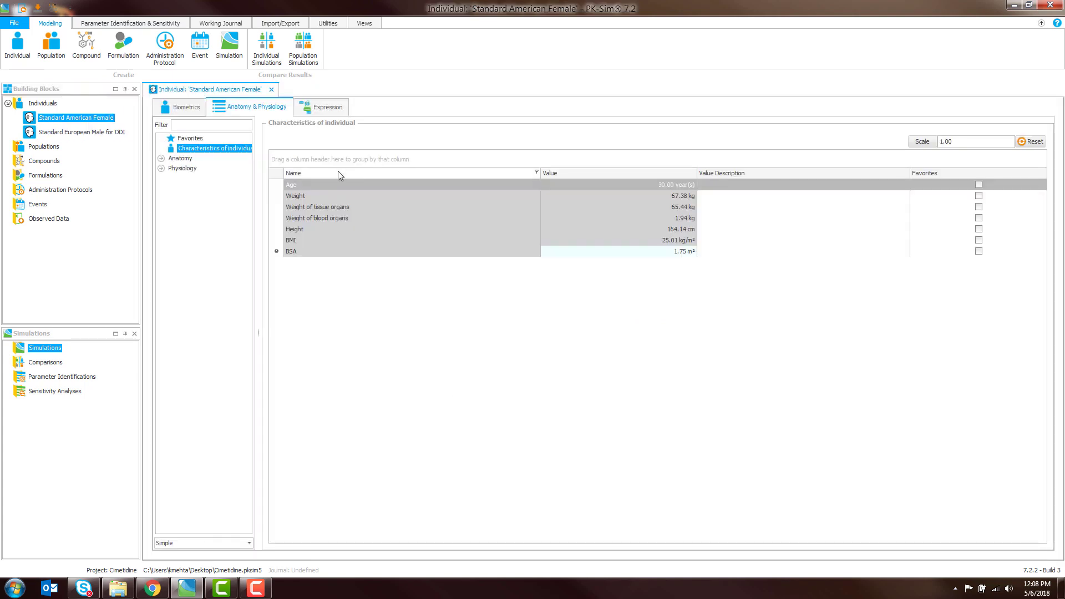
pyautogui.click(269, 89)
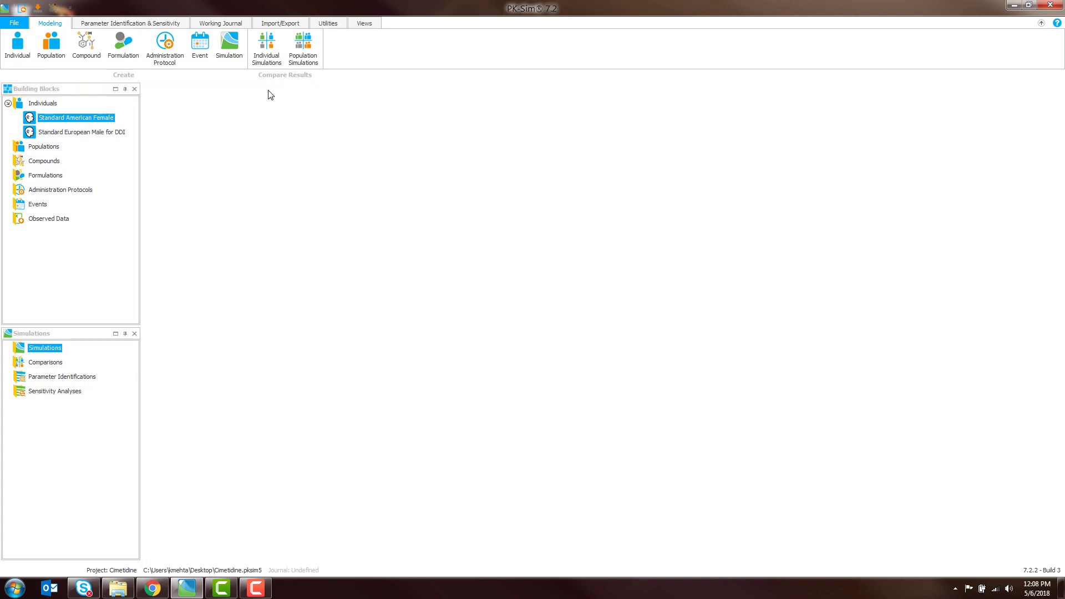
# Load the Pop1 population from the user templates into the project
pyautogui.rightClick(48, 148)
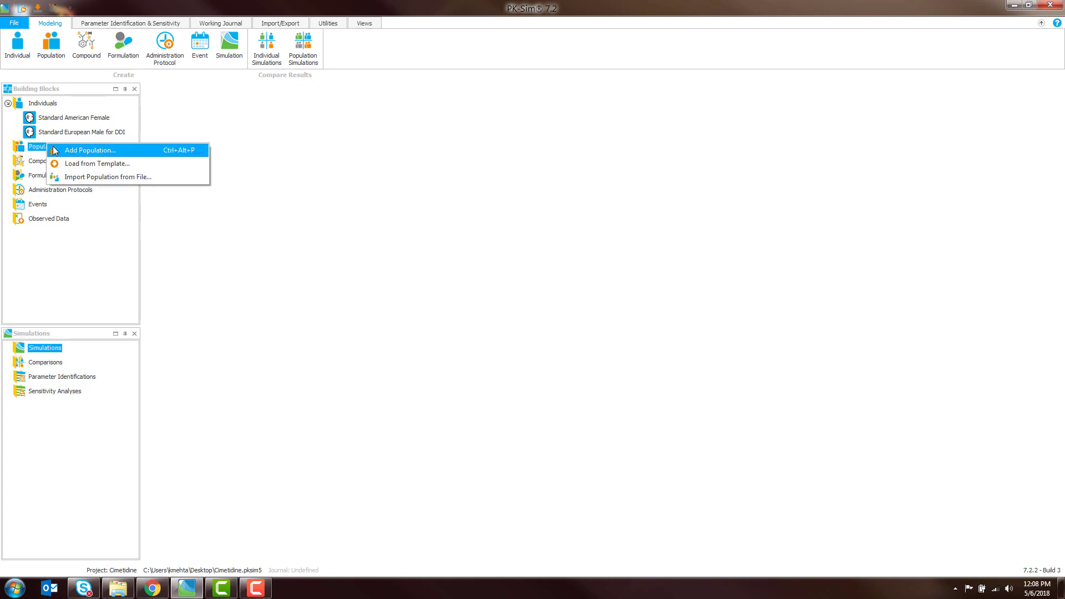
pyautogui.click(84, 164)
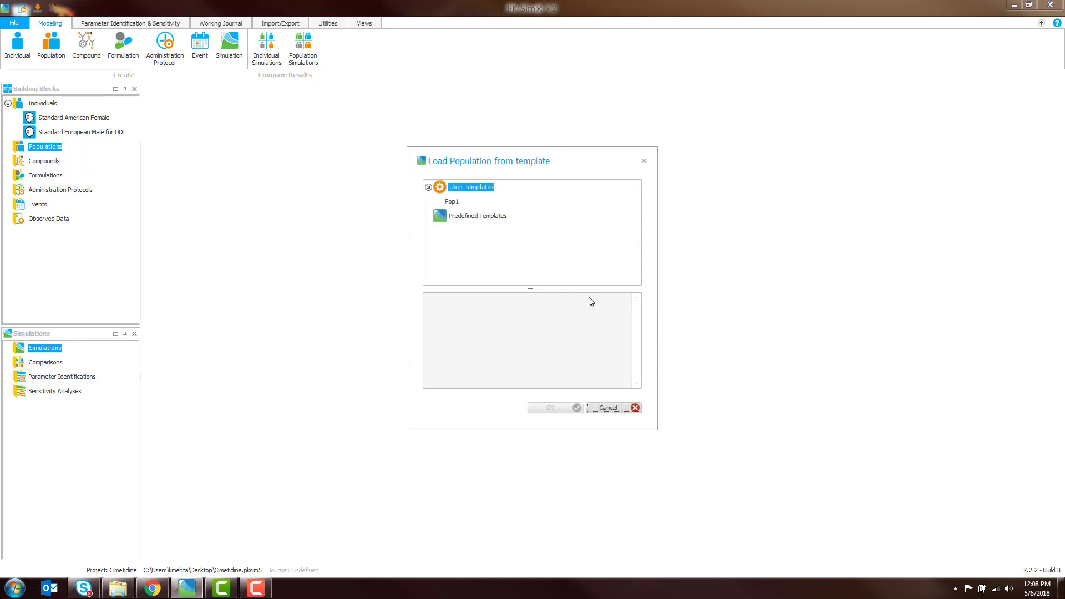
pyautogui.click(452, 202)
pyautogui.click(572, 407)
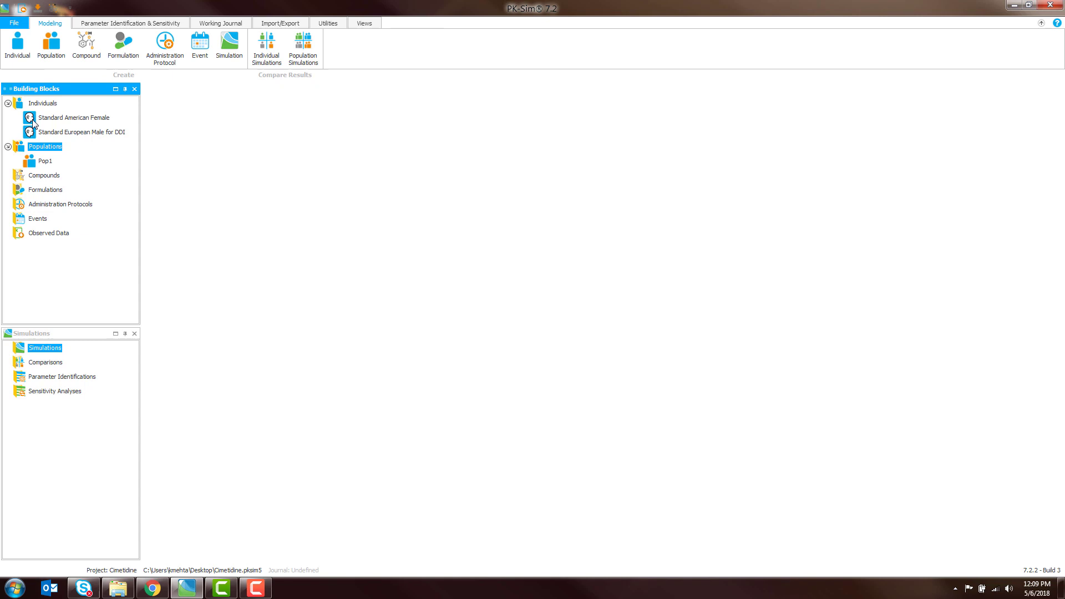
# Open the Pop1 population and review its demographics and expression settings
pyautogui.click(46, 162)
pyautogui.doubleClick(46, 162)
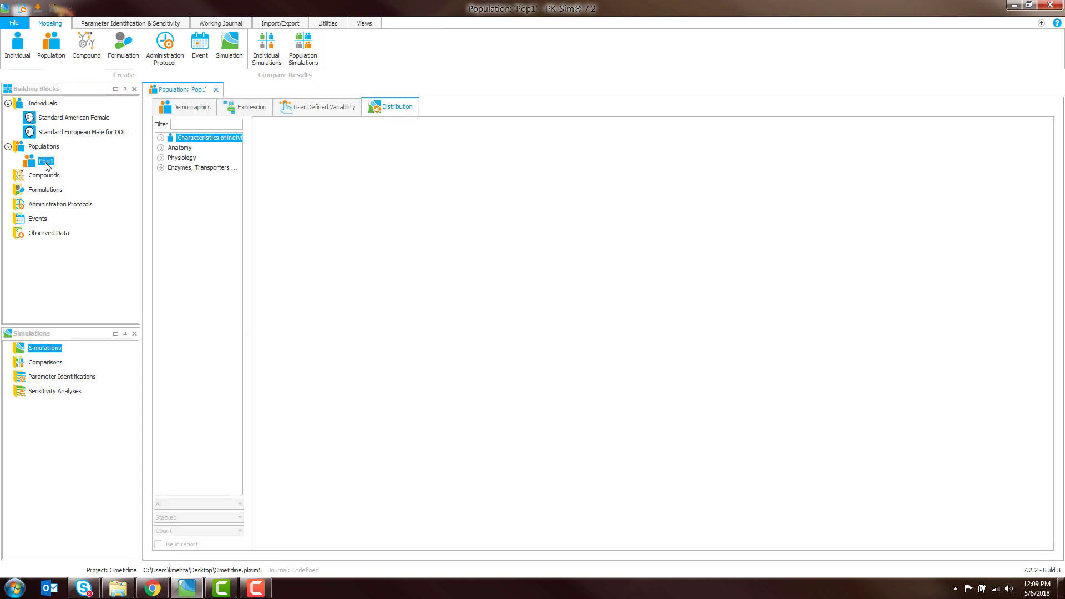
pyautogui.click(185, 109)
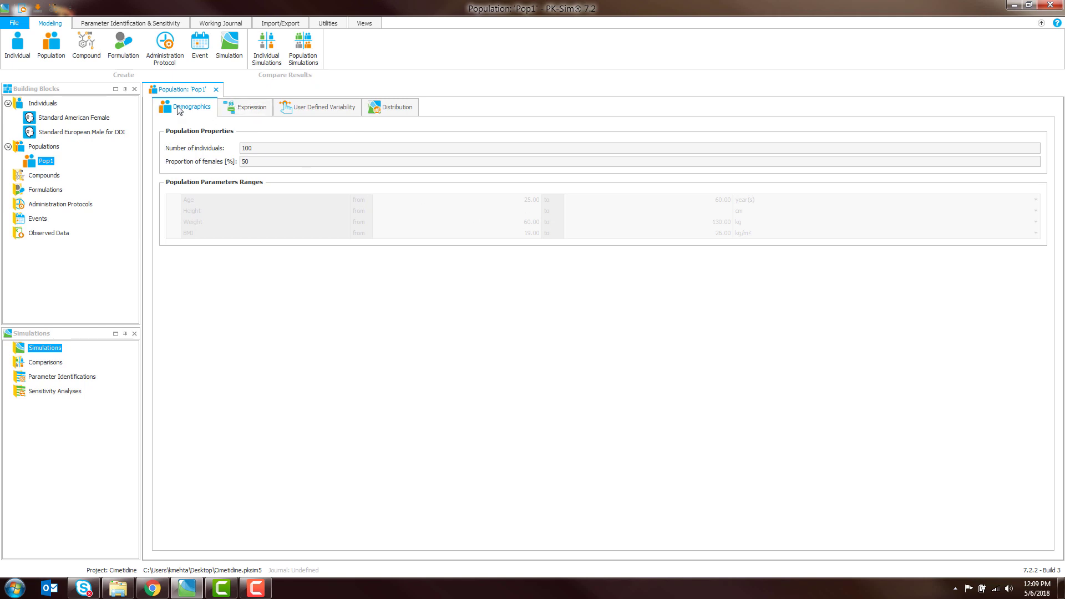
pyautogui.click(242, 109)
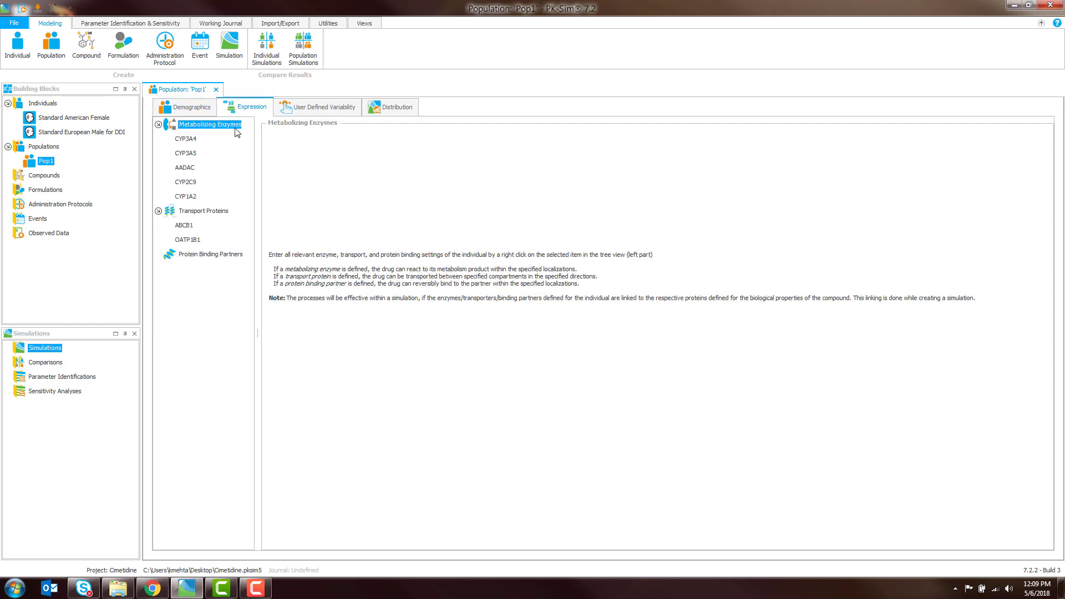
pyautogui.click(190, 107)
pyautogui.rightClick(49, 160)
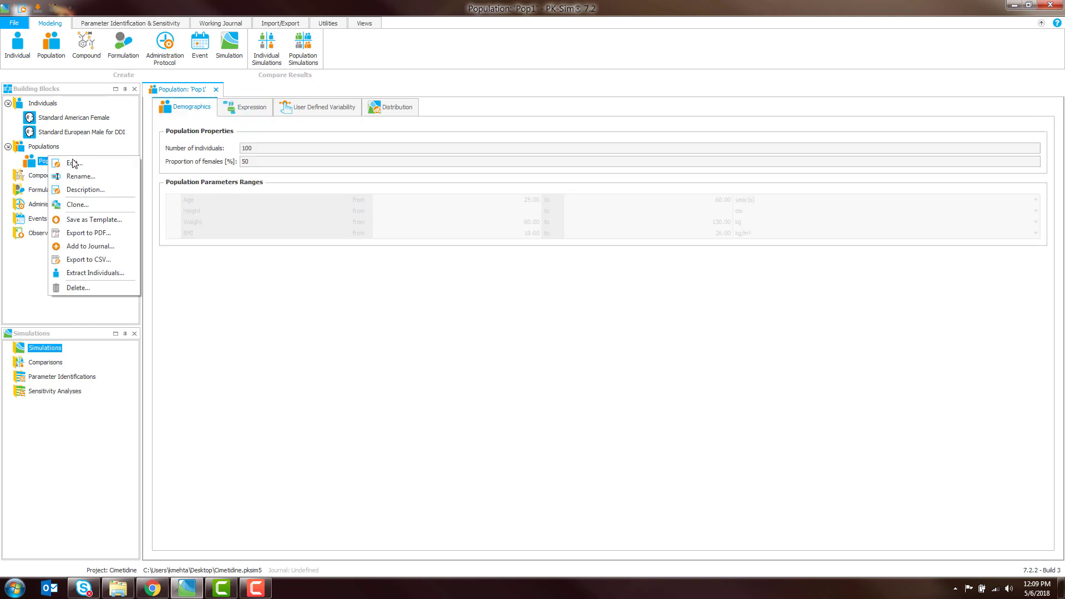
pyautogui.rightClick(51, 147)
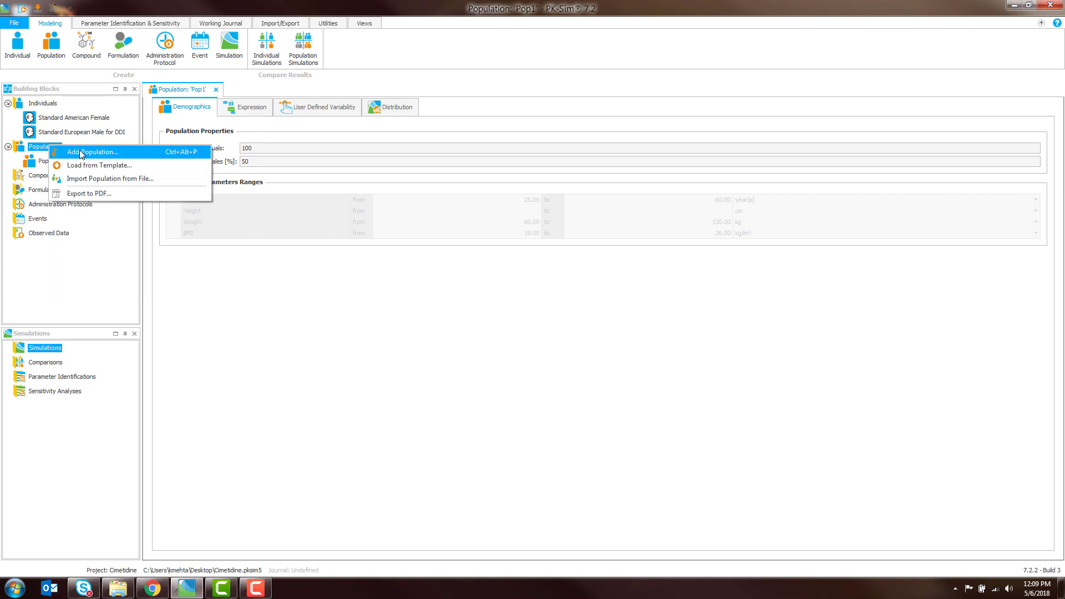
pyautogui.click(82, 153)
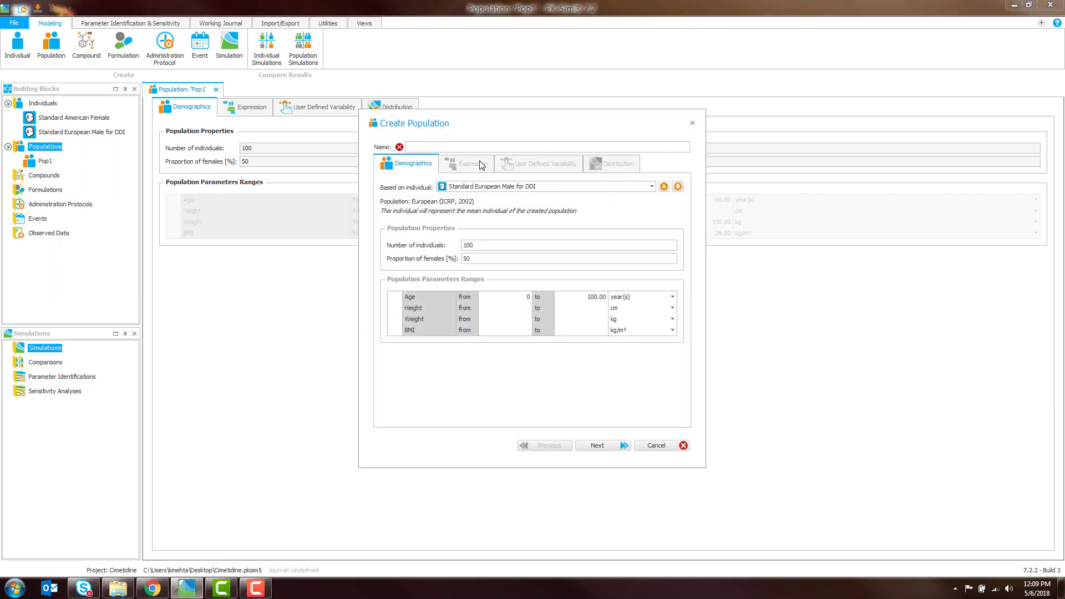
pyautogui.click(655, 446)
# Examine Pop1's expression settings and the anatomy, physiology and protein half-life parameters available for user-defined variability
pyautogui.click(242, 114)
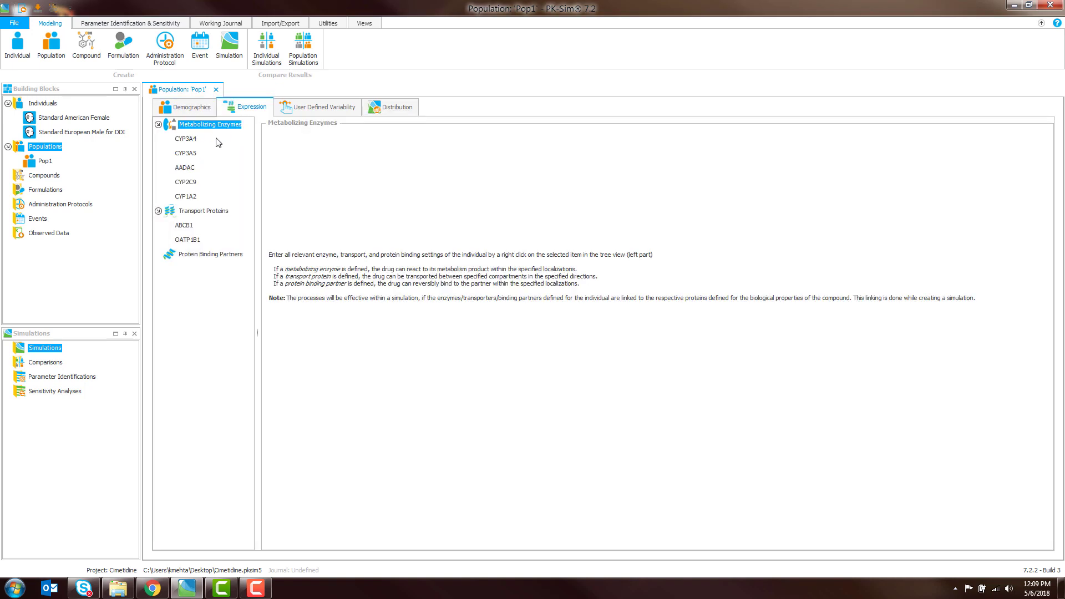
pyautogui.click(300, 111)
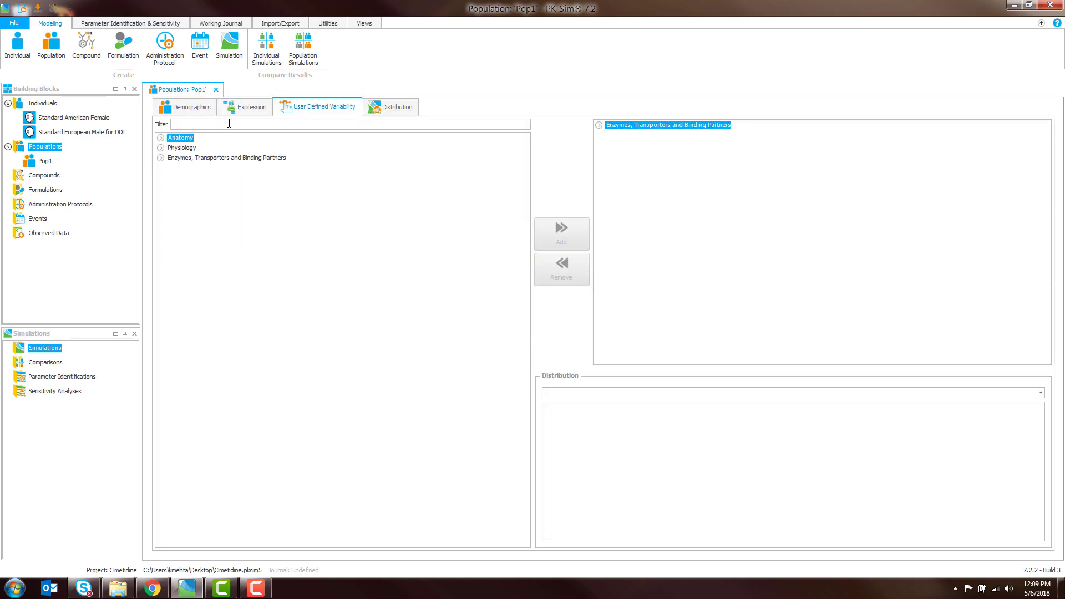
pyautogui.click(160, 148)
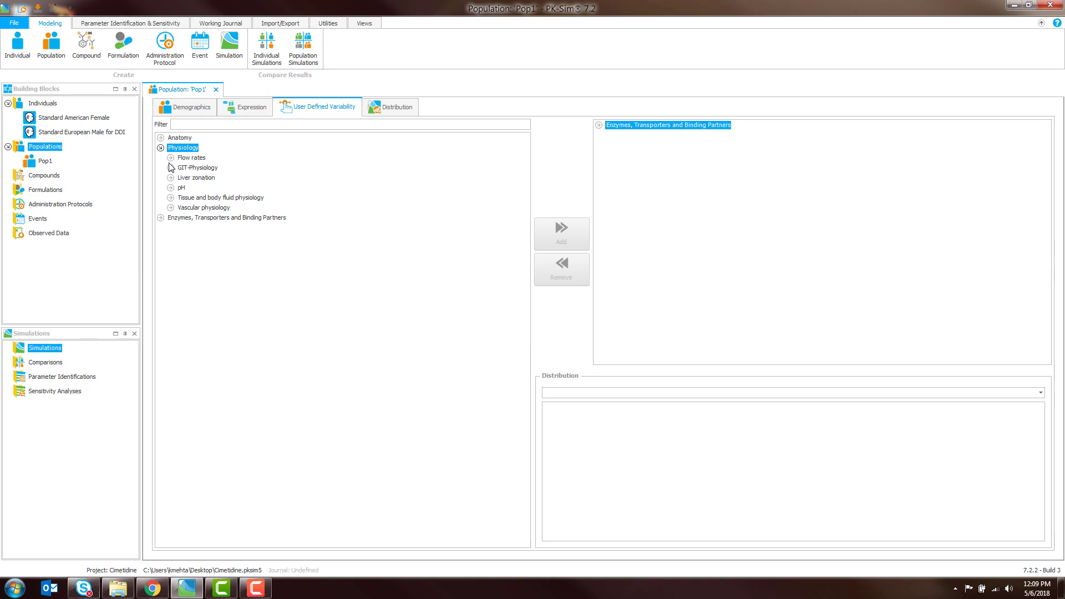
pyautogui.click(161, 218)
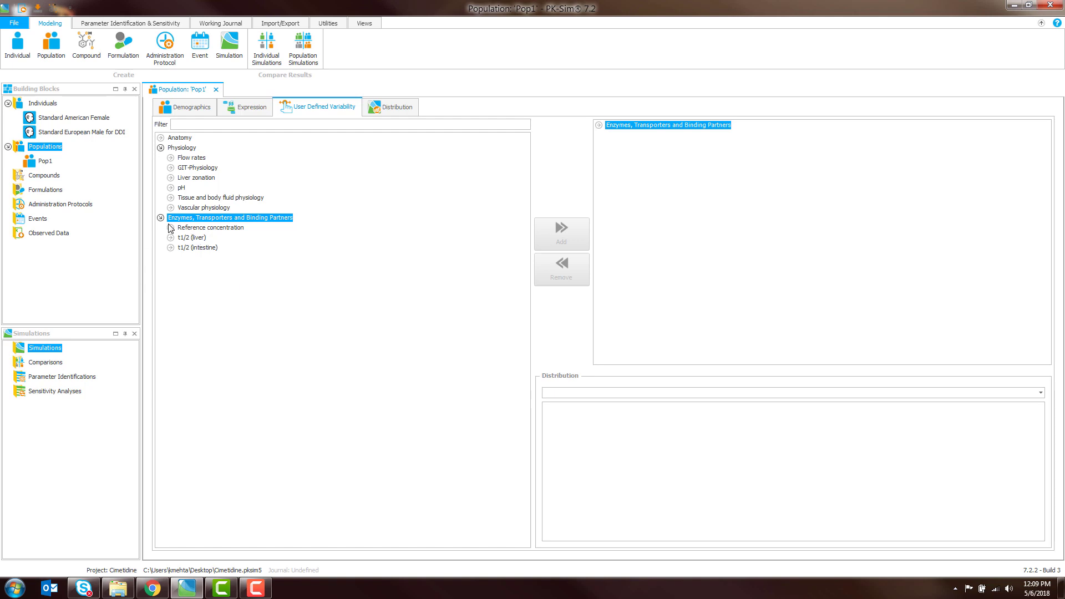
pyautogui.click(159, 138)
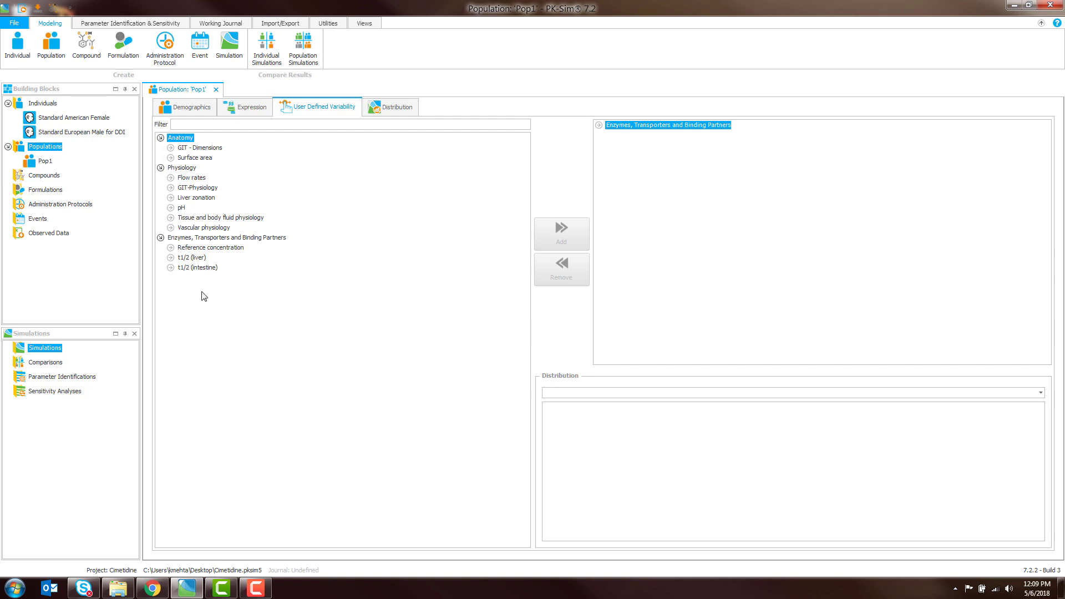
pyautogui.click(171, 258)
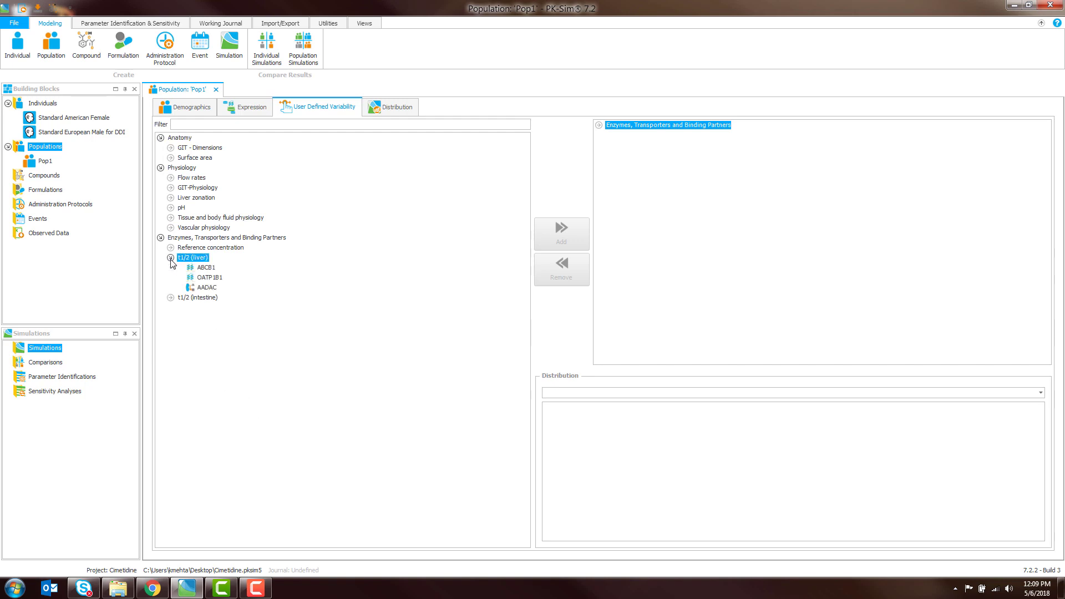
pyautogui.click(171, 298)
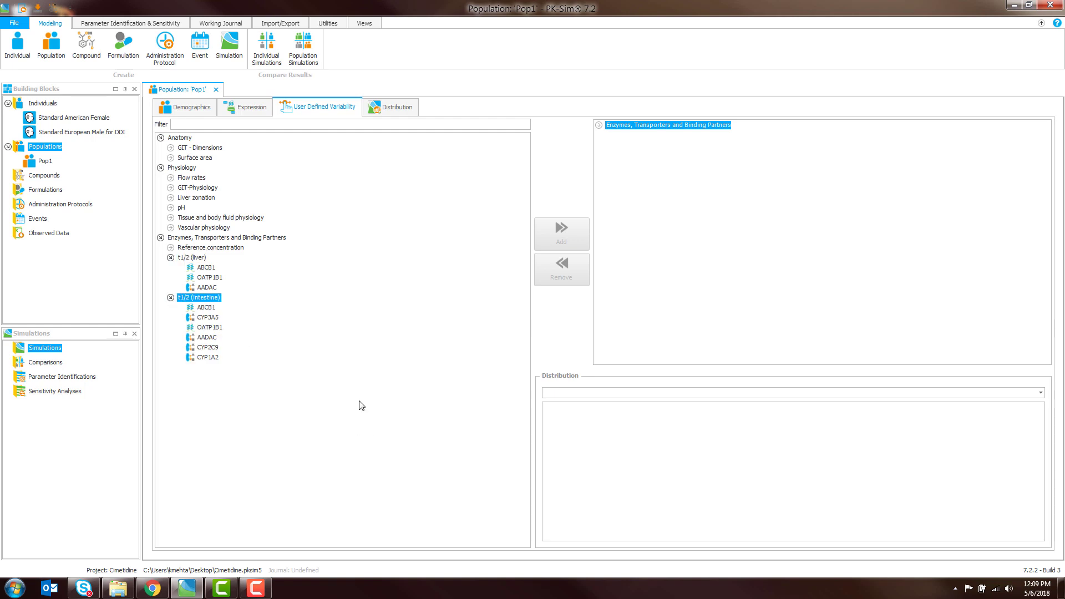
# Display Pop1's distribution of the duodenum's effective surface area enhancement factor, and close the population
pyautogui.click(393, 108)
pyautogui.click(161, 148)
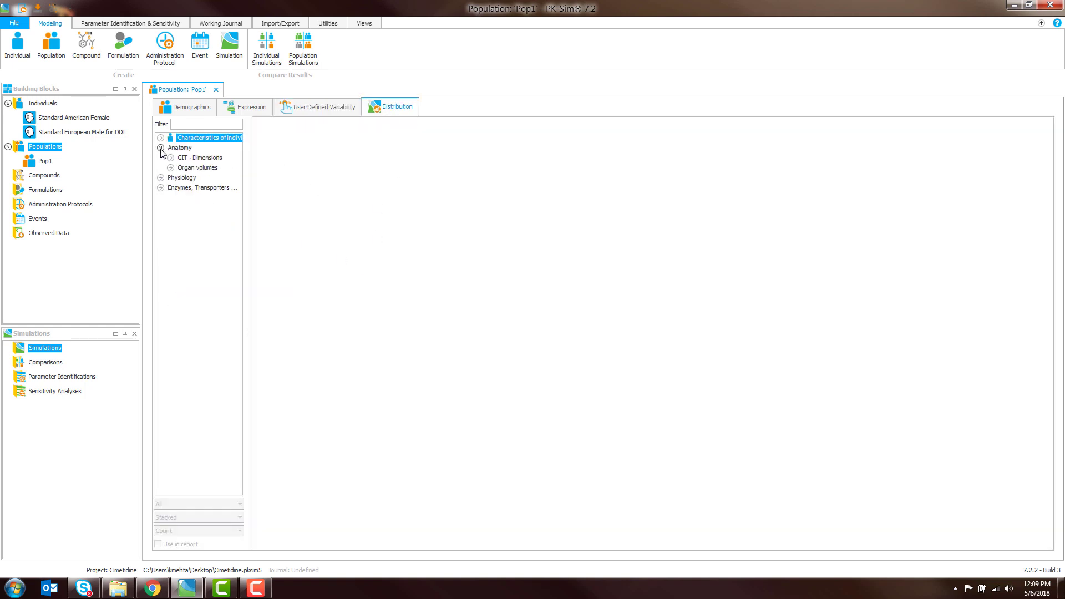
pyautogui.click(186, 159)
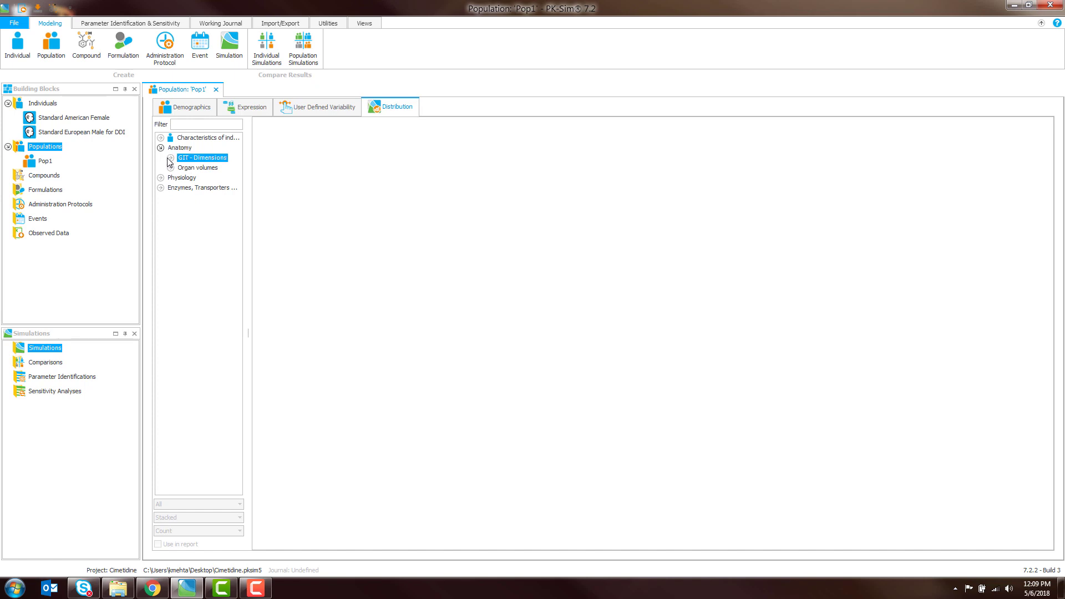
pyautogui.click(171, 158)
pyautogui.click(185, 169)
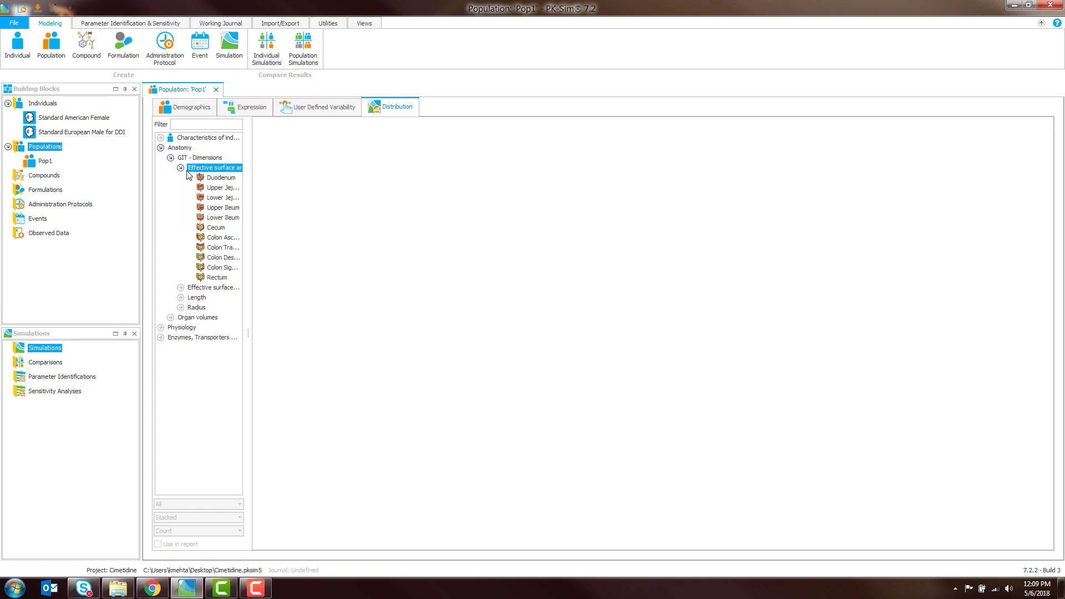
pyautogui.click(208, 179)
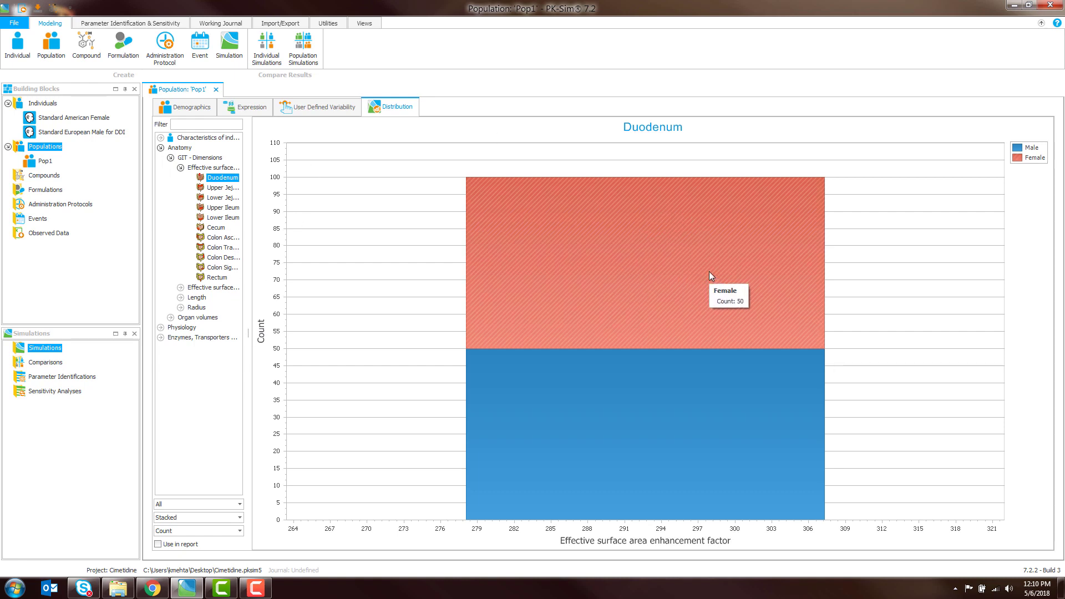
pyautogui.moveTo(704, 369)
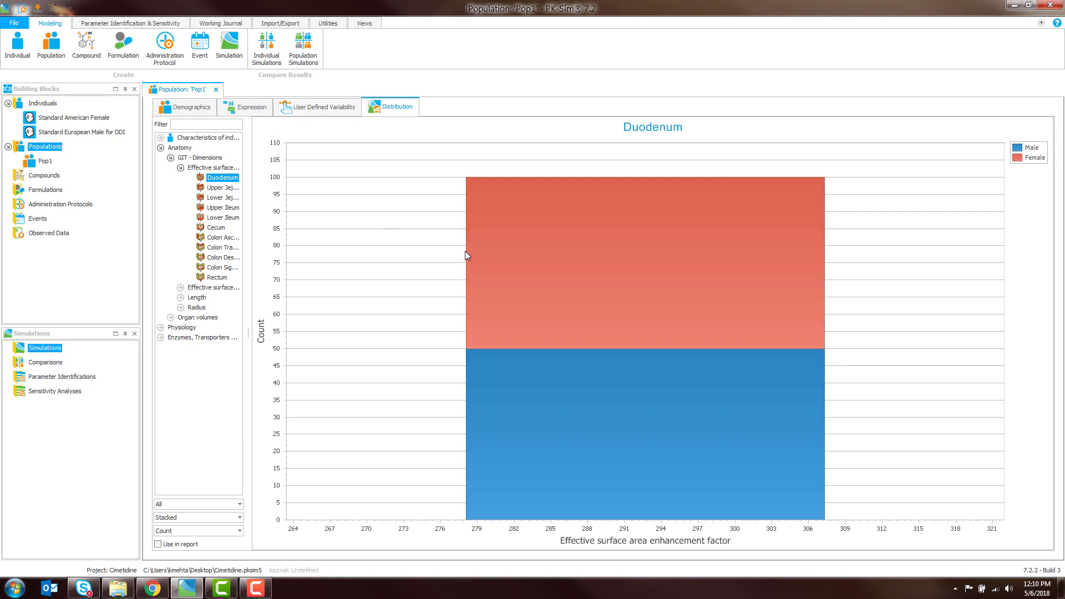
pyautogui.click(216, 90)
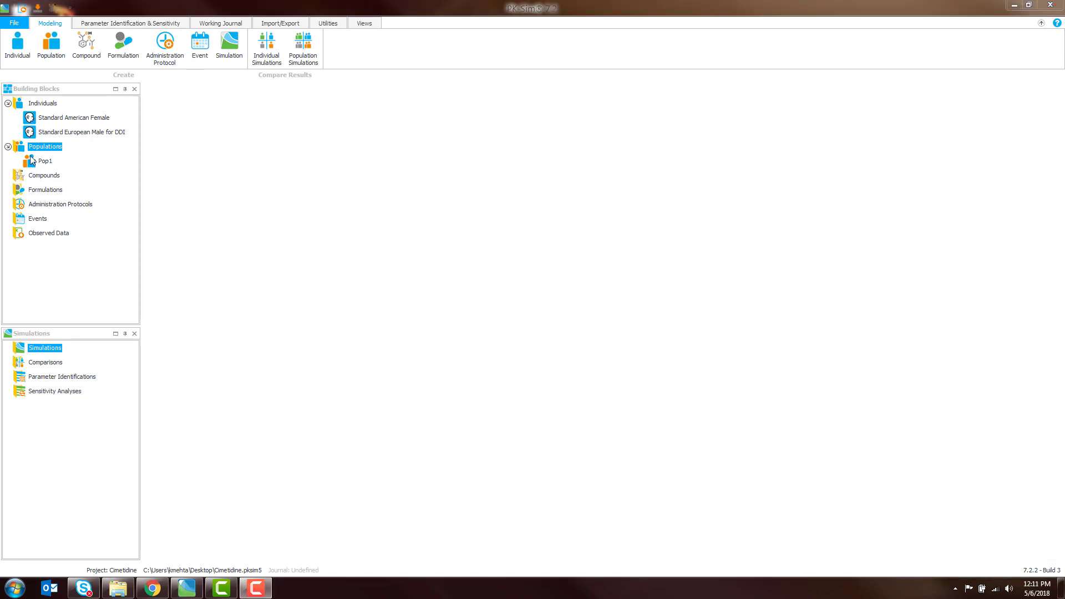
# Collapse the individuals and populations, browse the user and predefined compound templates, and cancel without loading one
pyautogui.click(8, 148)
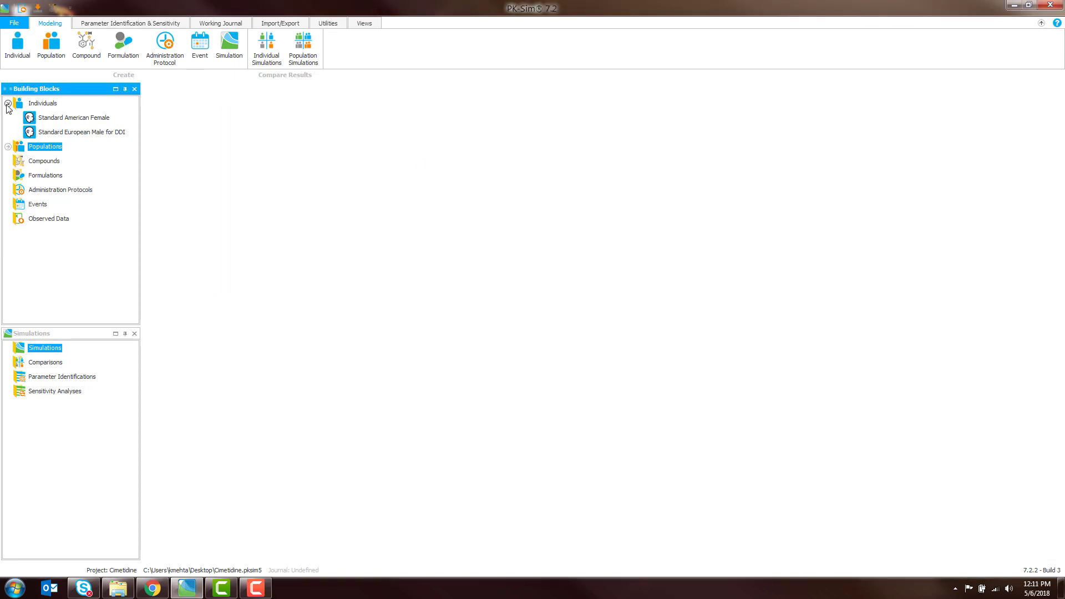
pyautogui.click(8, 103)
pyautogui.rightClick(44, 133)
pyautogui.click(78, 150)
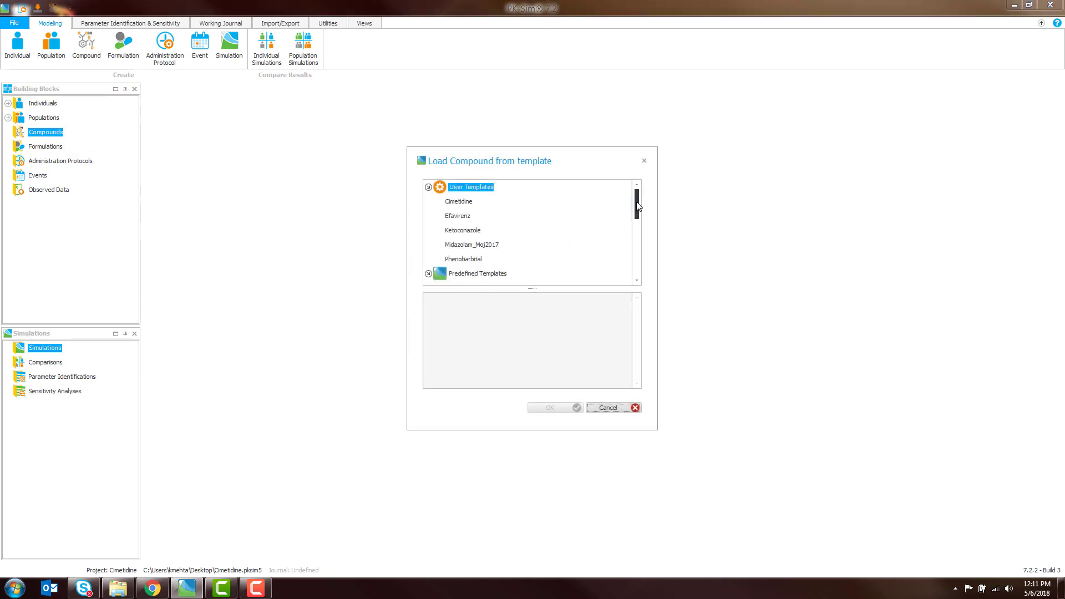
pyautogui.moveTo(640, 205); pyautogui.dragTo(638, 235)
pyautogui.scroll(-1, 472, 283)
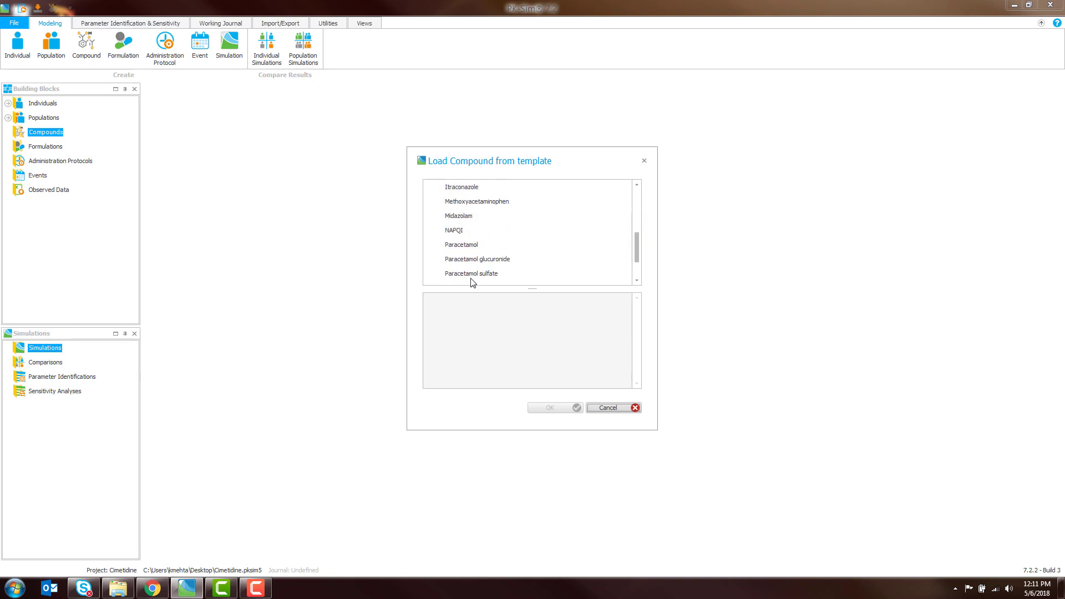
pyautogui.scroll(-1, 472, 282)
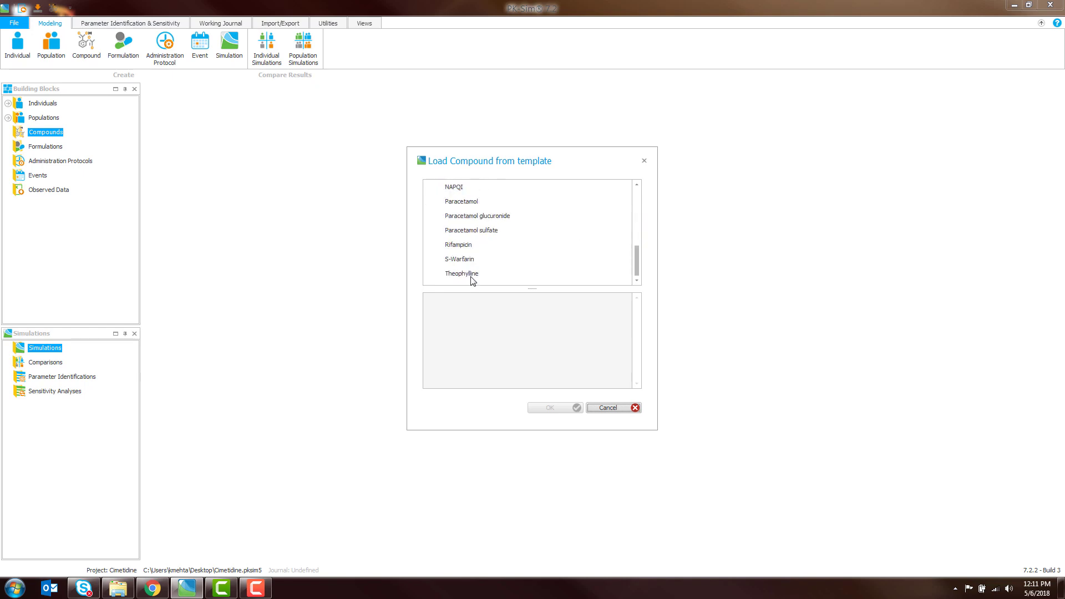
pyautogui.moveTo(514, 289); pyautogui.dragTo(513, 347)
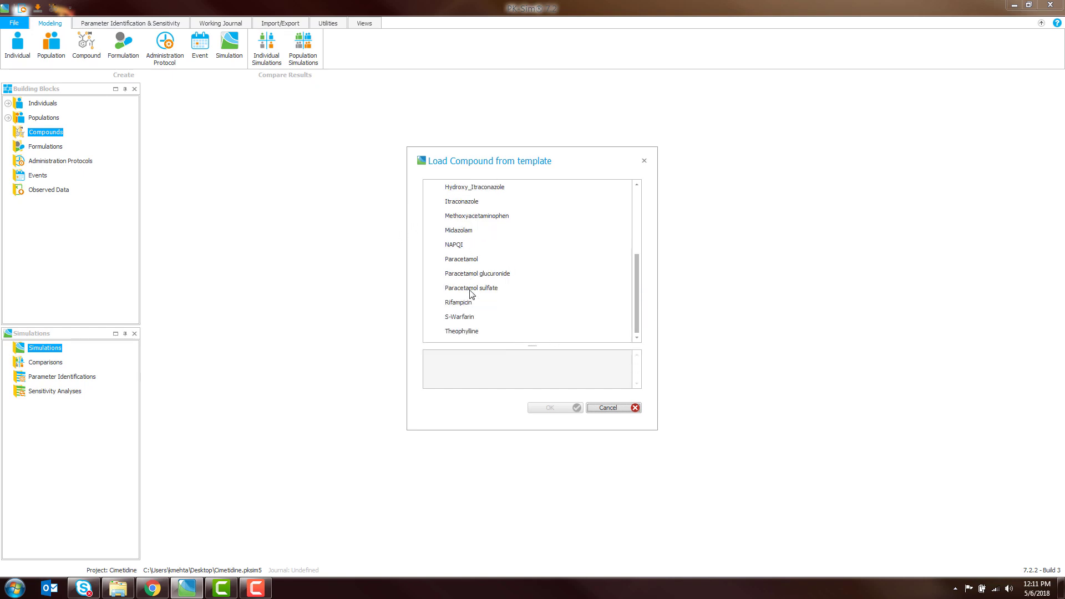
pyautogui.click(615, 412)
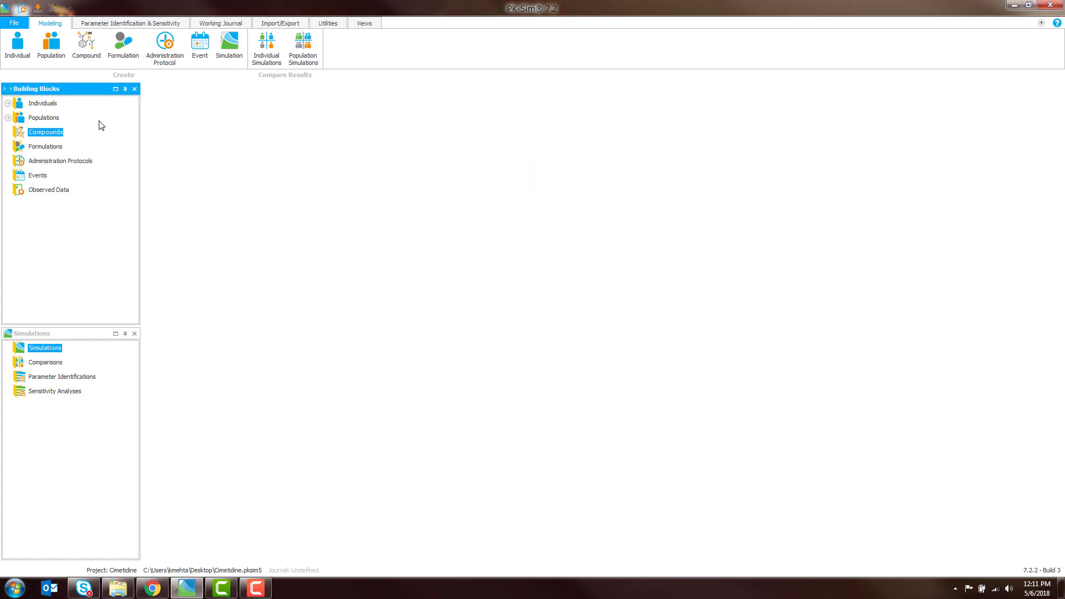
# Start creating a new compound building block and name it Cimetidine
pyautogui.rightClick(57, 136)
pyautogui.click(69, 140)
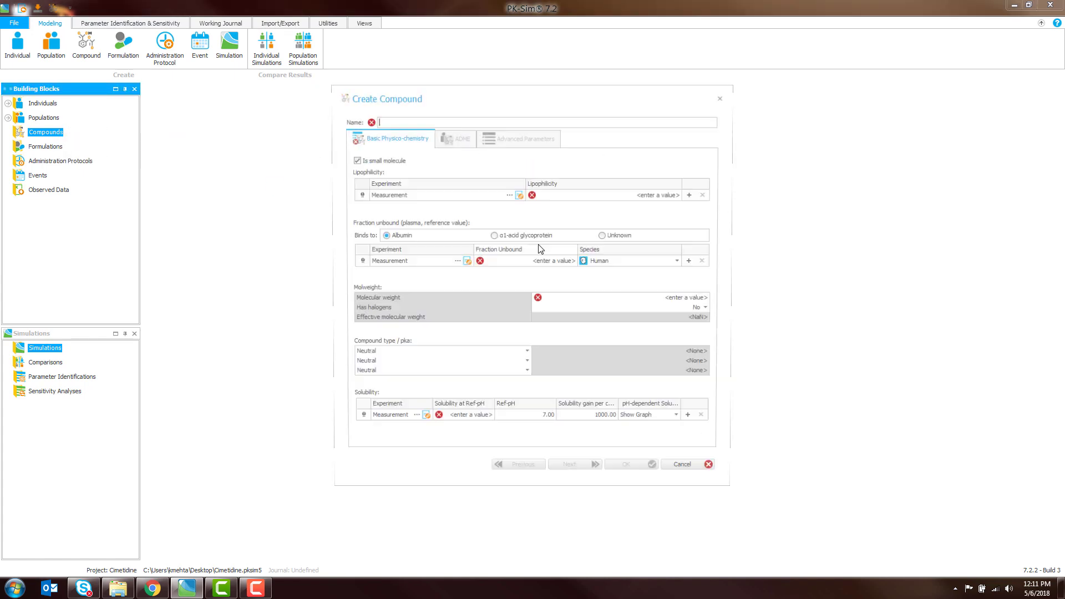
pyautogui.write('Cimetidine')
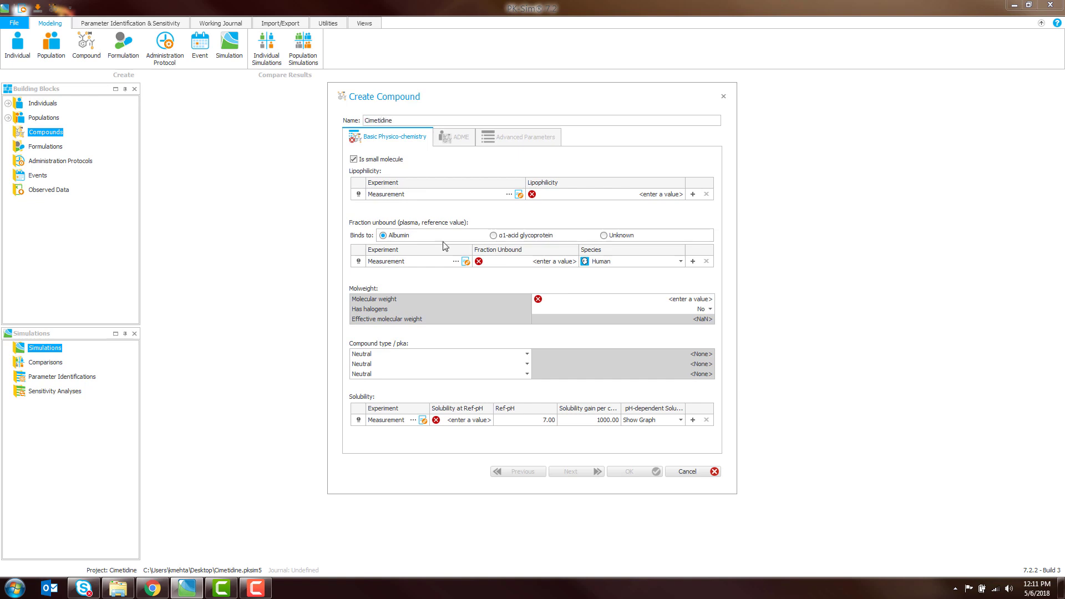
# Switch to Windows Explorer and browse the Documents library to Personal, My_Projects, PBPK_Videos, Module_PBPK
pyautogui.click(118, 590)
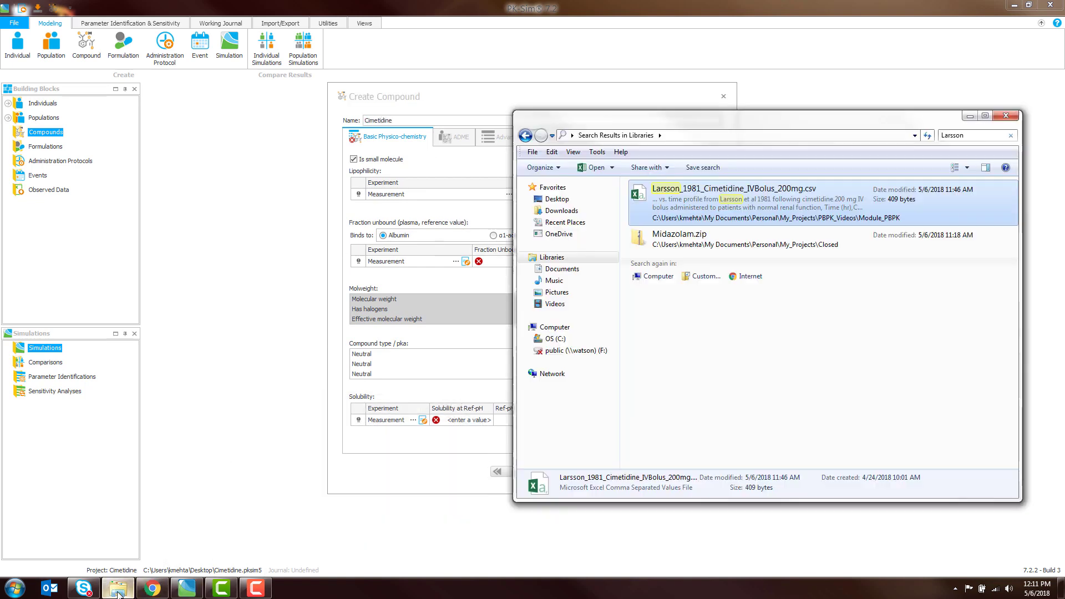
pyautogui.click(562, 269)
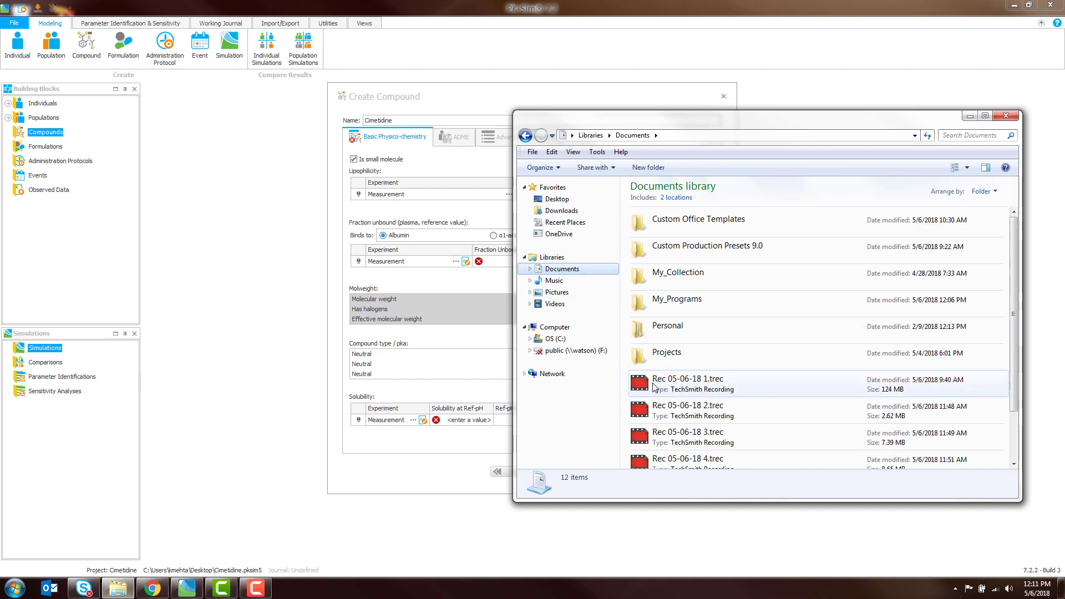
pyautogui.click(530, 269)
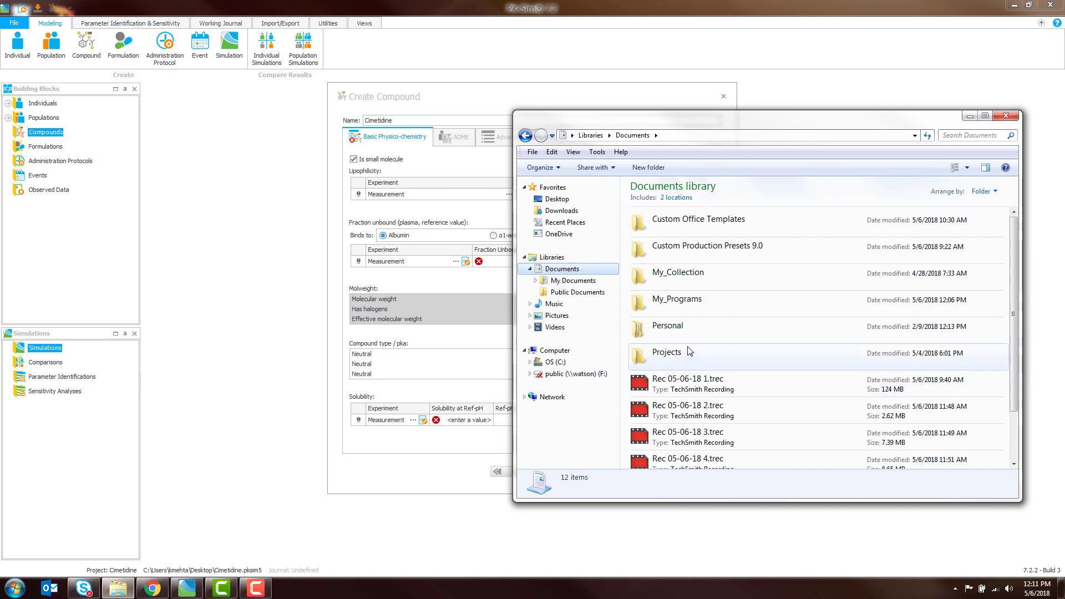
pyautogui.doubleClick(677, 331)
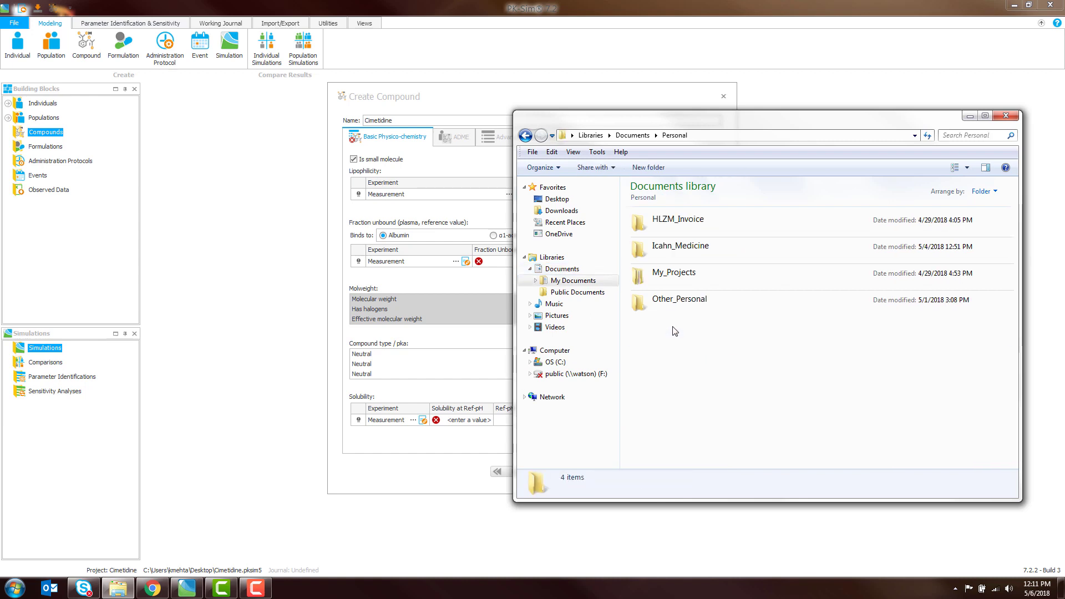
pyautogui.doubleClick(670, 278)
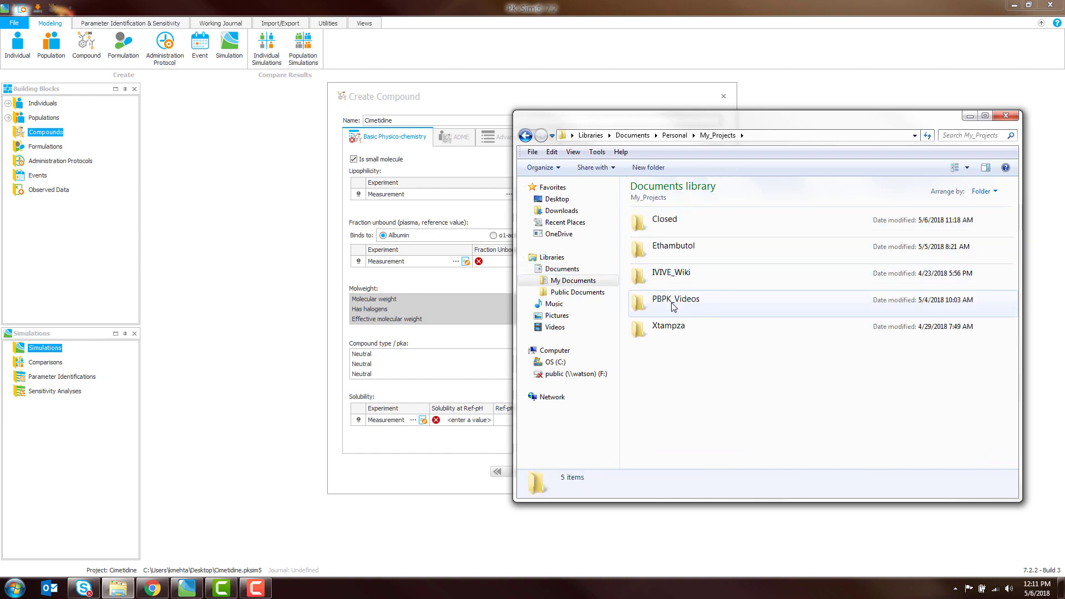
pyautogui.doubleClick(675, 304)
pyautogui.doubleClick(673, 248)
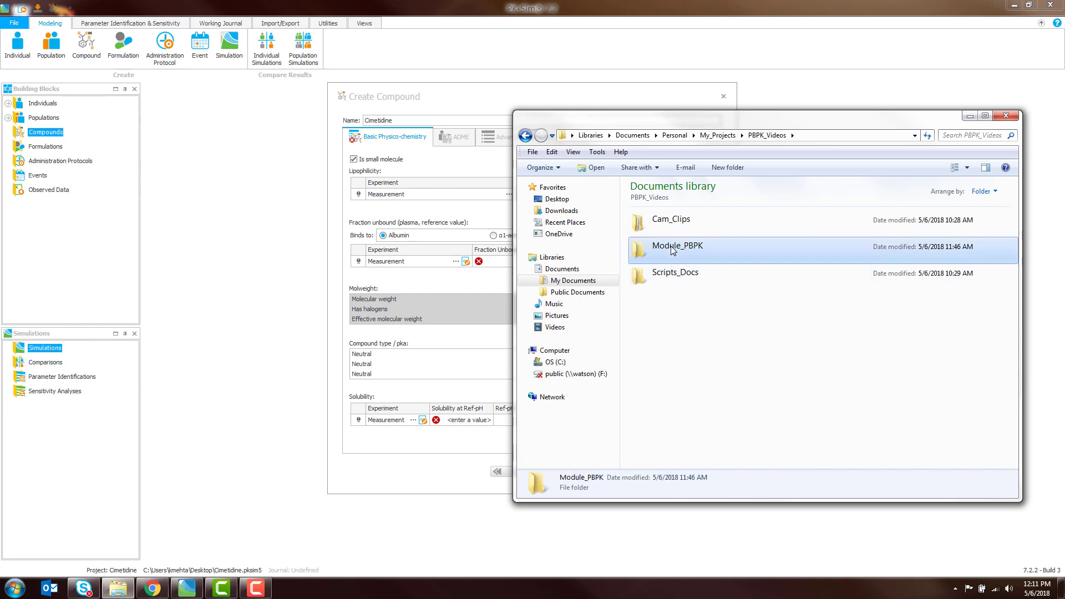
pyautogui.scroll(-1, 702, 458)
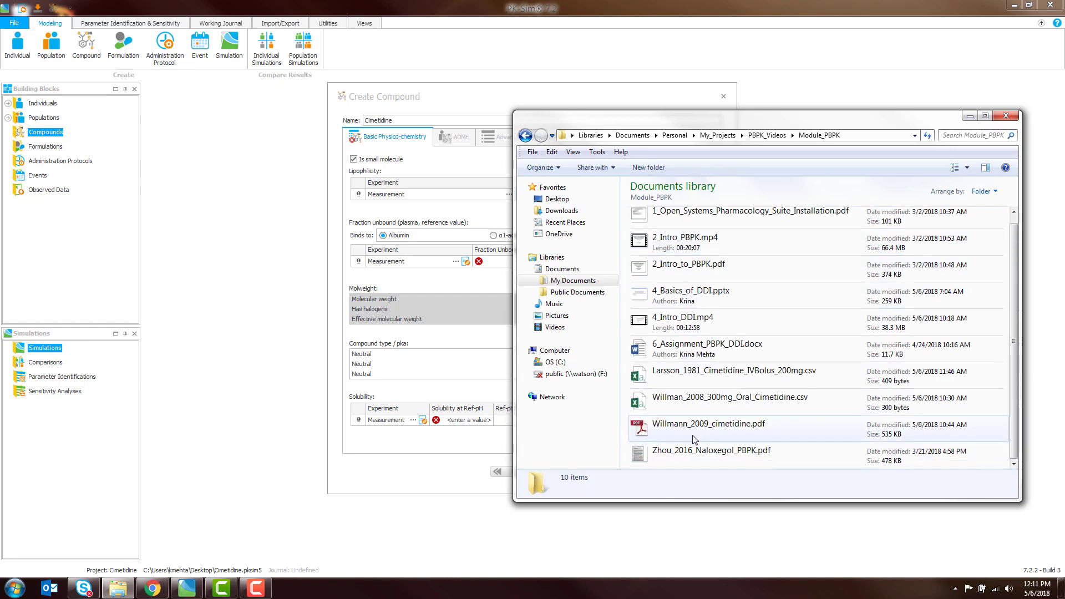
# Place the folder window and the compound dialog side by side, and open Willmann_2009_cimetidine.pdf in Adobe Reader
pyautogui.moveTo(721, 123); pyautogui.dragTo(291, 111)
pyautogui.moveTo(645, 99); pyautogui.dragTo(865, 107)
pyautogui.click(132, 589)
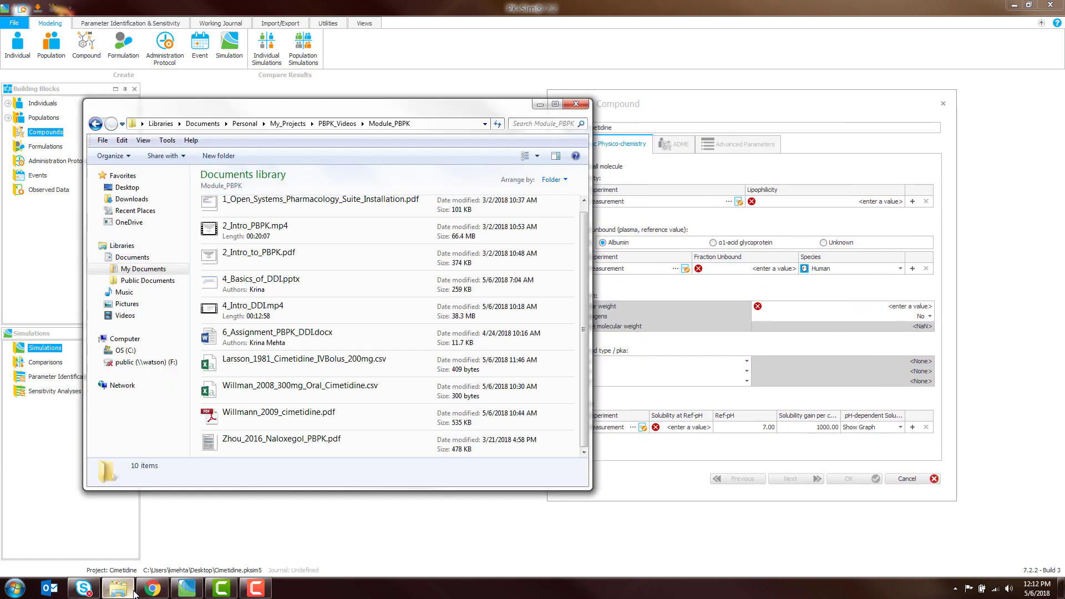
pyautogui.doubleClick(277, 422)
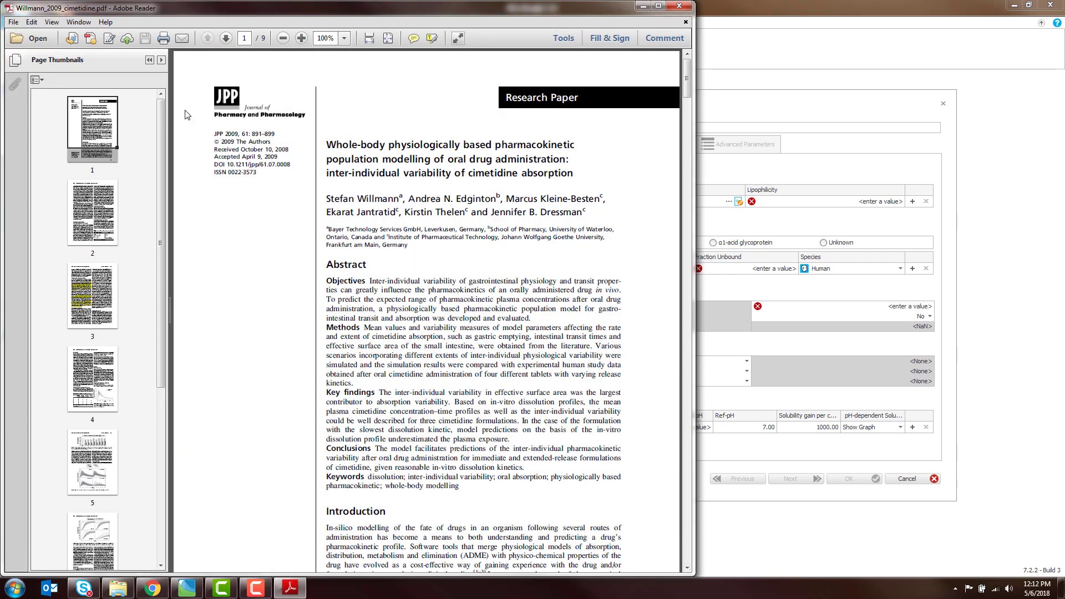
# Narrow the PDF window so it fits beside the Create Compound dialog, and close the folder window behind it
pyautogui.click(150, 60)
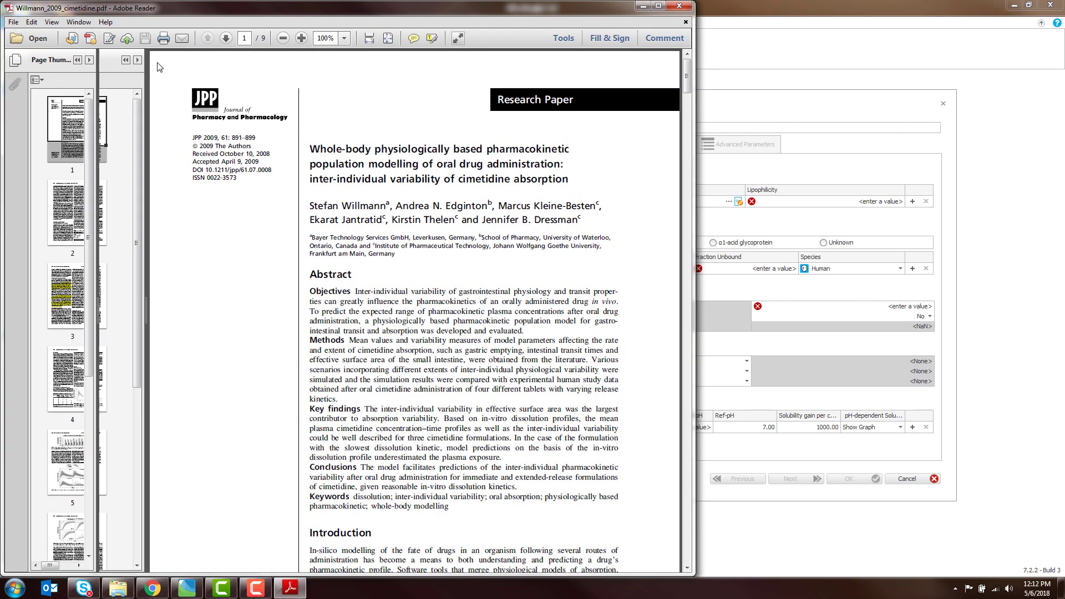
pyautogui.click(14, 59)
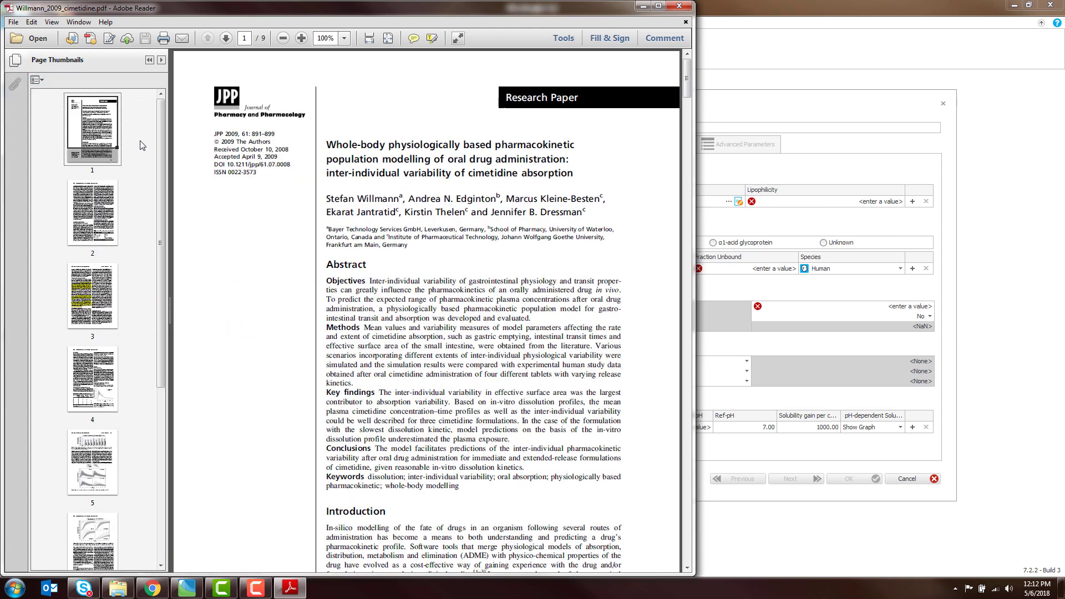
pyautogui.moveTo(162, 193); pyautogui.dragTo(163, 232)
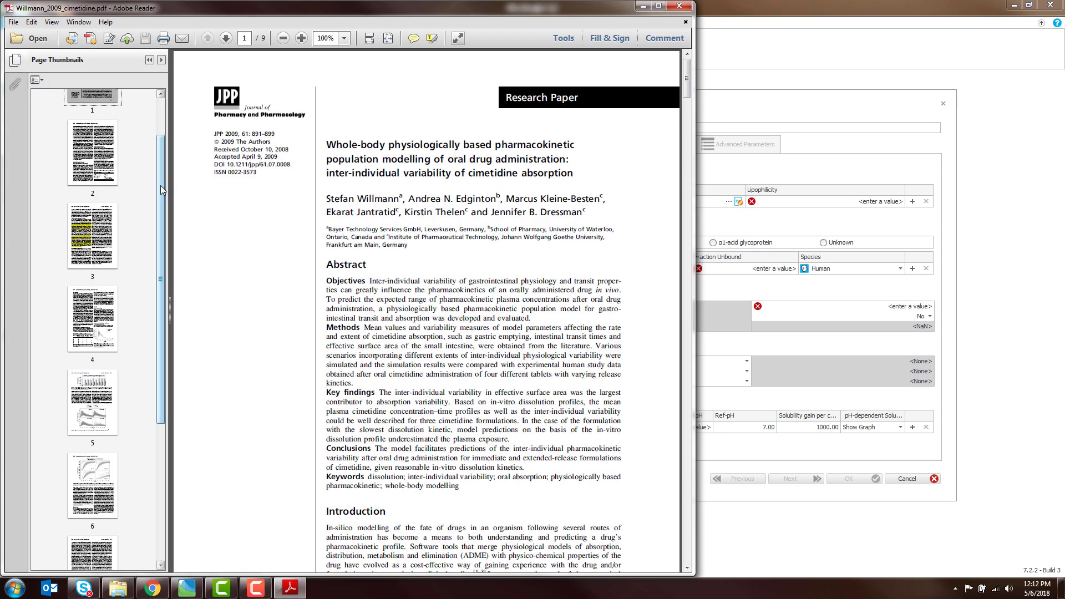
pyautogui.moveTo(694, 287); pyautogui.dragTo(577, 280)
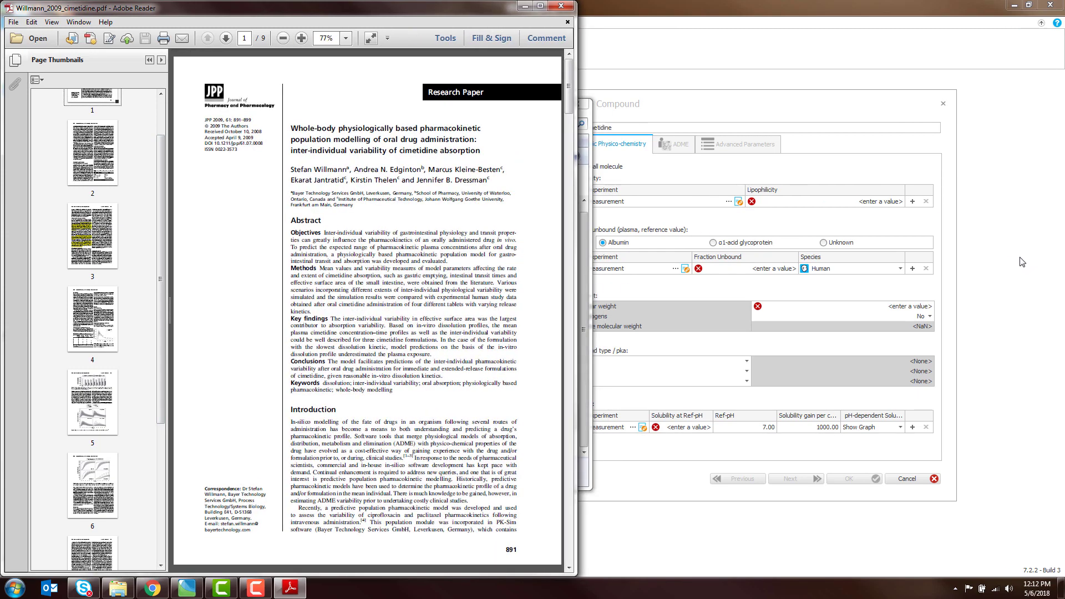
pyautogui.click(589, 118)
pyautogui.click(576, 104)
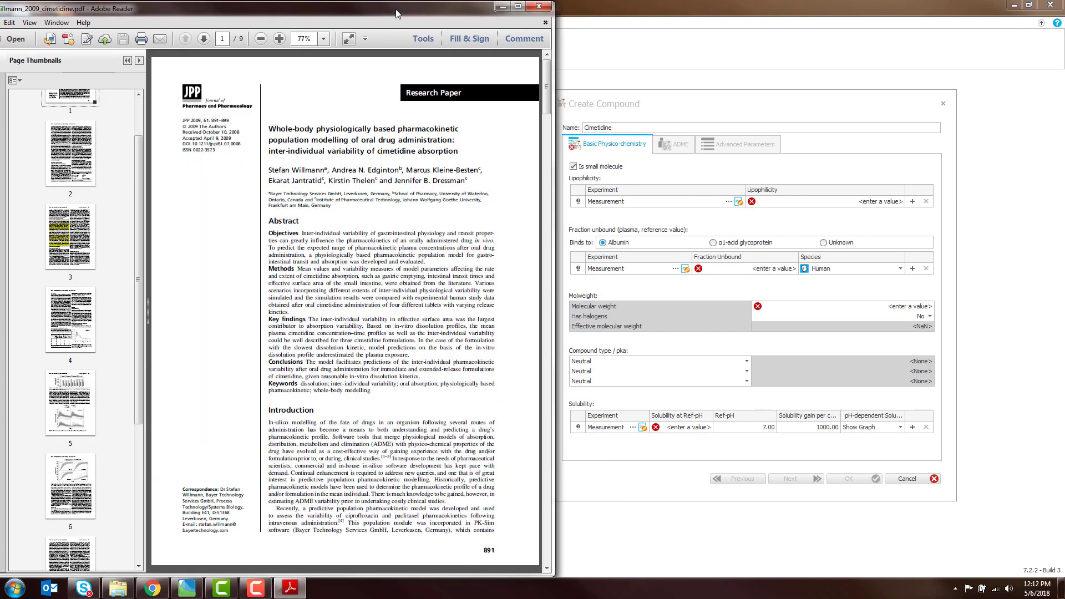
# Hide the page thumbnails in the paper and go to Table 1 with the physico-chemical parameters on page 2
pyautogui.click(123, 59)
pyautogui.scroll(-4, 446, 275)
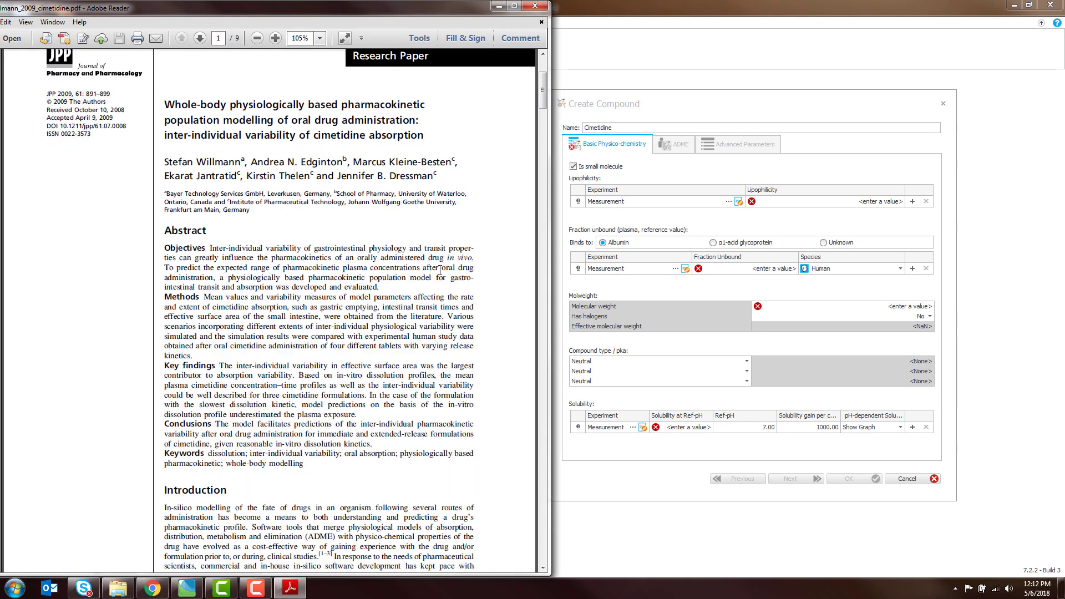
pyautogui.moveTo(543, 126); pyautogui.dragTo(546, 173)
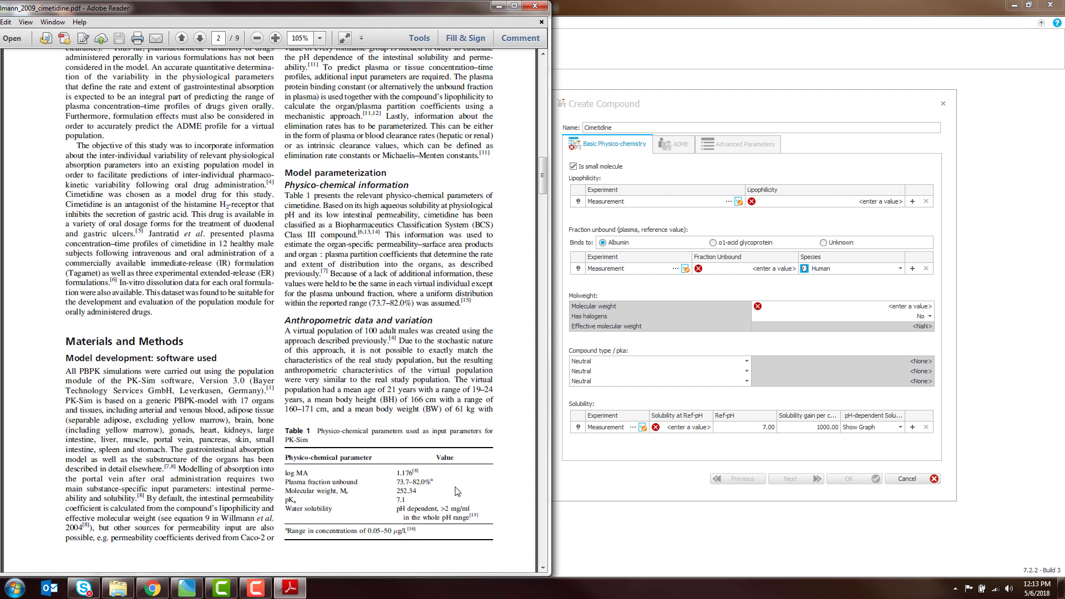
# Copy the log MA value from Table 1 and enter it as the compound's lipophilicity, 1.176 Log Units
pyautogui.moveTo(408, 473); pyautogui.dragTo(415, 473)
pyautogui.hotkey('ctrl', 'c')
pyautogui.click(864, 206)
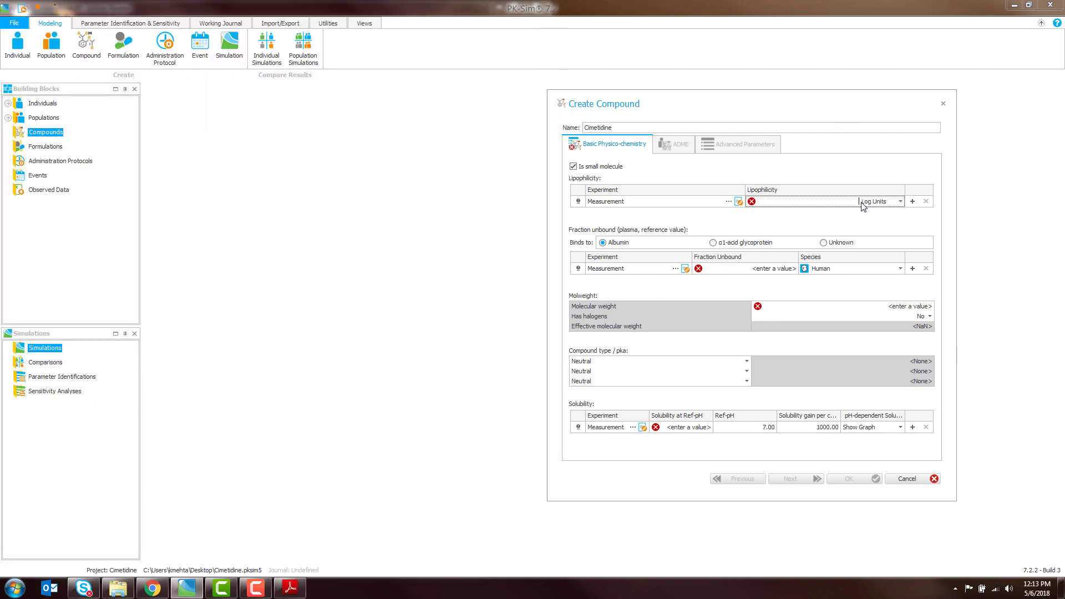
pyautogui.click(291, 589)
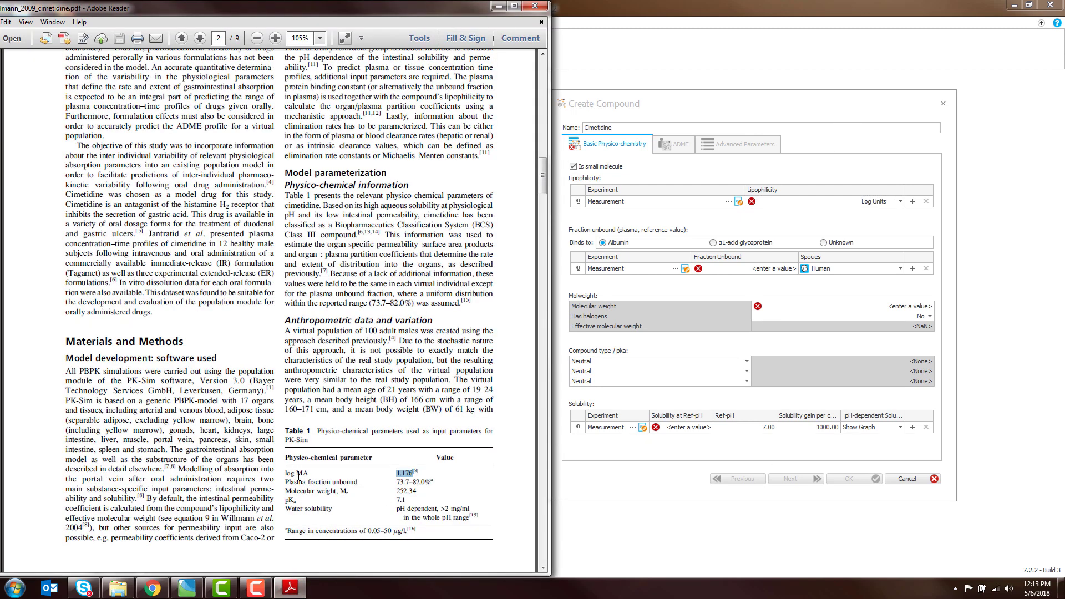
pyautogui.moveTo(299, 475); pyautogui.dragTo(306, 476)
pyautogui.moveTo(396, 473); pyautogui.dragTo(413, 474)
pyautogui.click(857, 203)
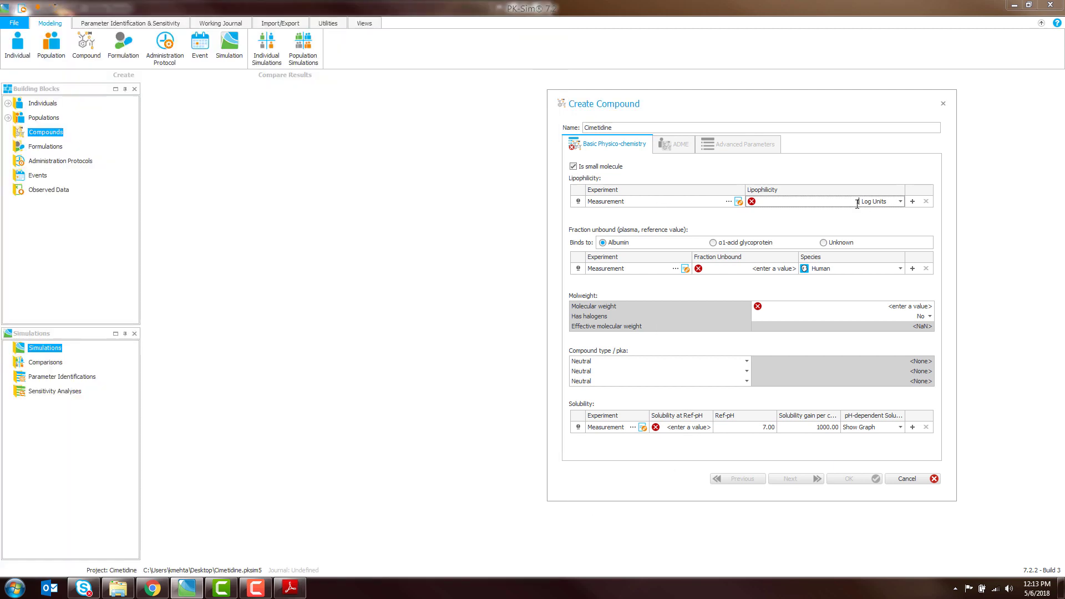
pyautogui.hotkey('ctrl', 'v')
pyautogui.hotkey('alt', 'Tab')
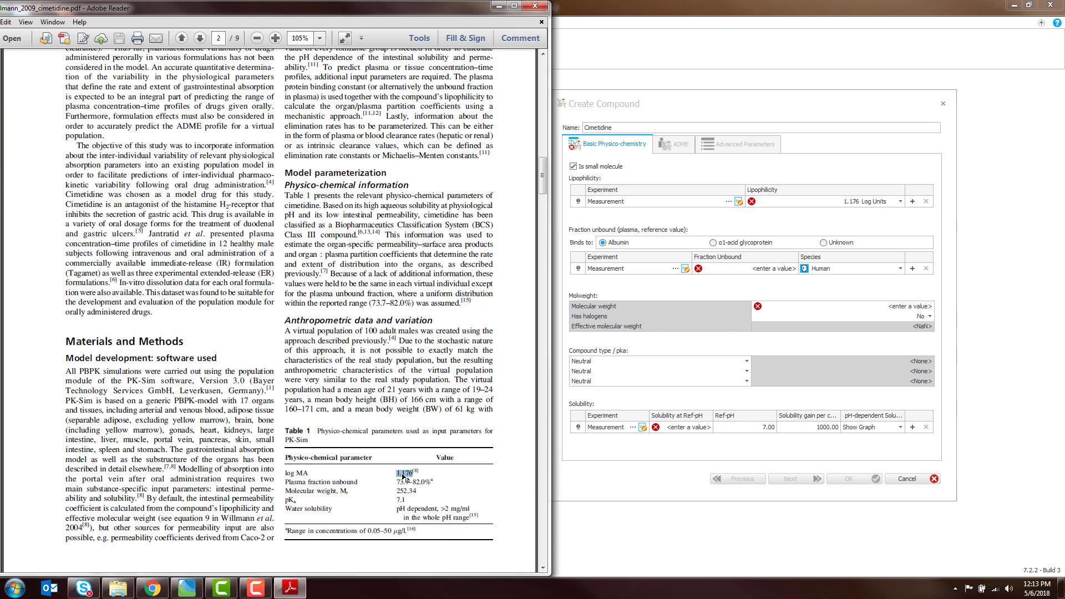
# Rename the lipophilicity alternative from Measurement to logMA
pyautogui.click(623, 199)
pyautogui.click(729, 202)
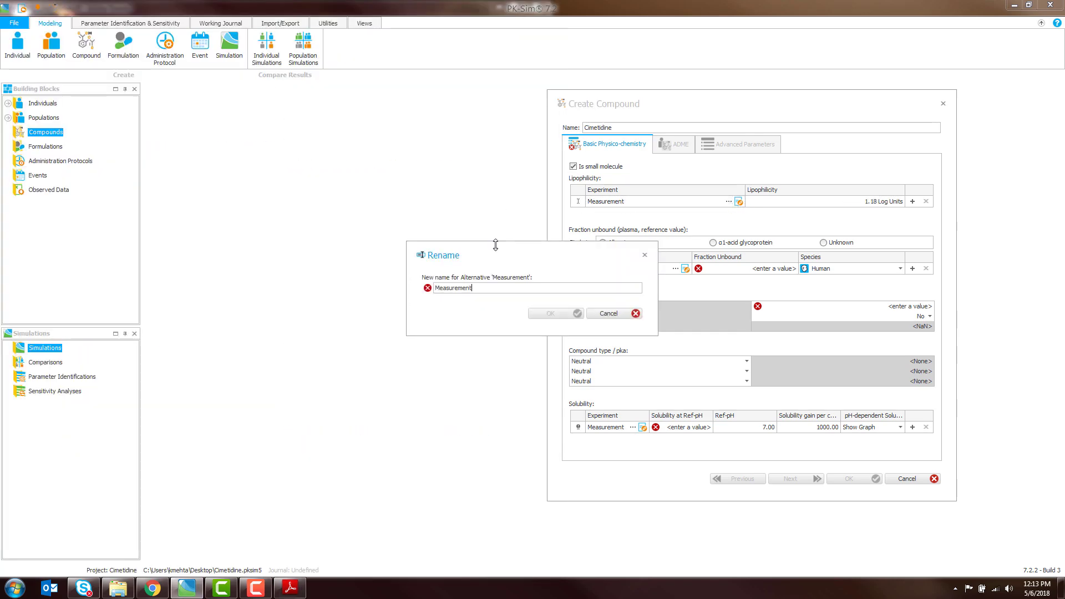
pyautogui.hotkey('ctrl', 'a')
pyautogui.write('log')
pyautogui.press('Return')
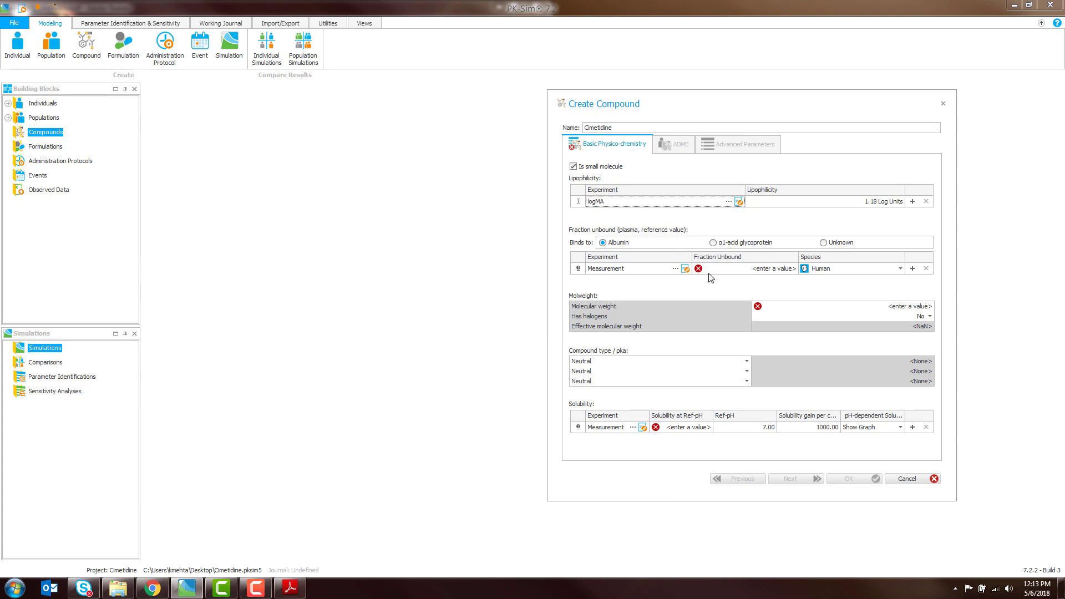
# Check the plasma fraction unbound range in Table 1 and set the compound's fraction unbound to 80 %
pyautogui.hotkey('alt', 'Tab')
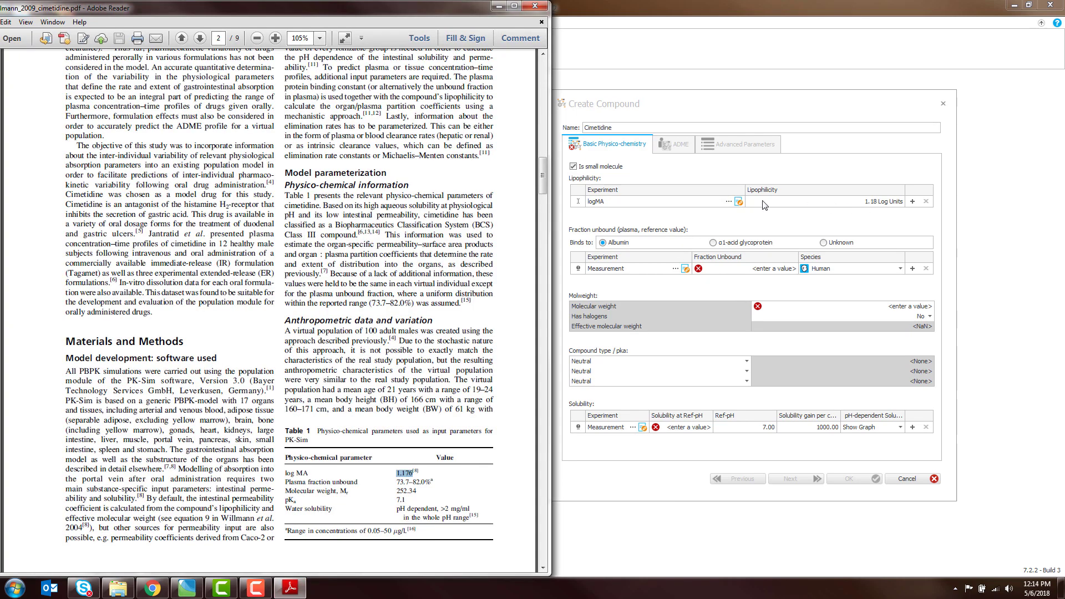
pyautogui.moveTo(286, 485); pyautogui.dragTo(425, 483)
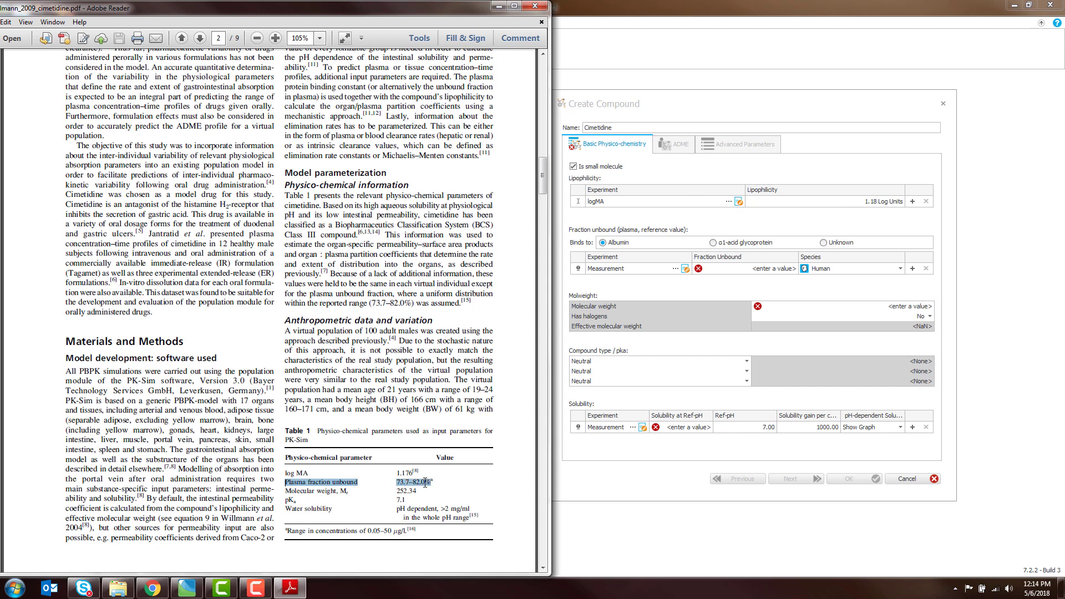
pyautogui.click(399, 487)
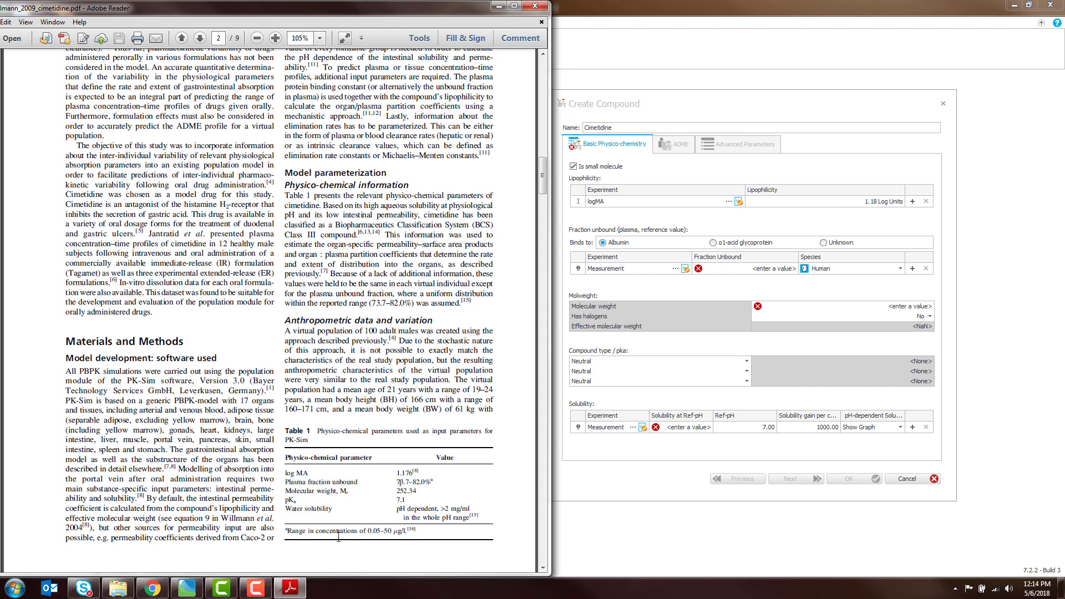
pyautogui.moveTo(396, 482); pyautogui.dragTo(425, 482)
pyautogui.click(769, 270)
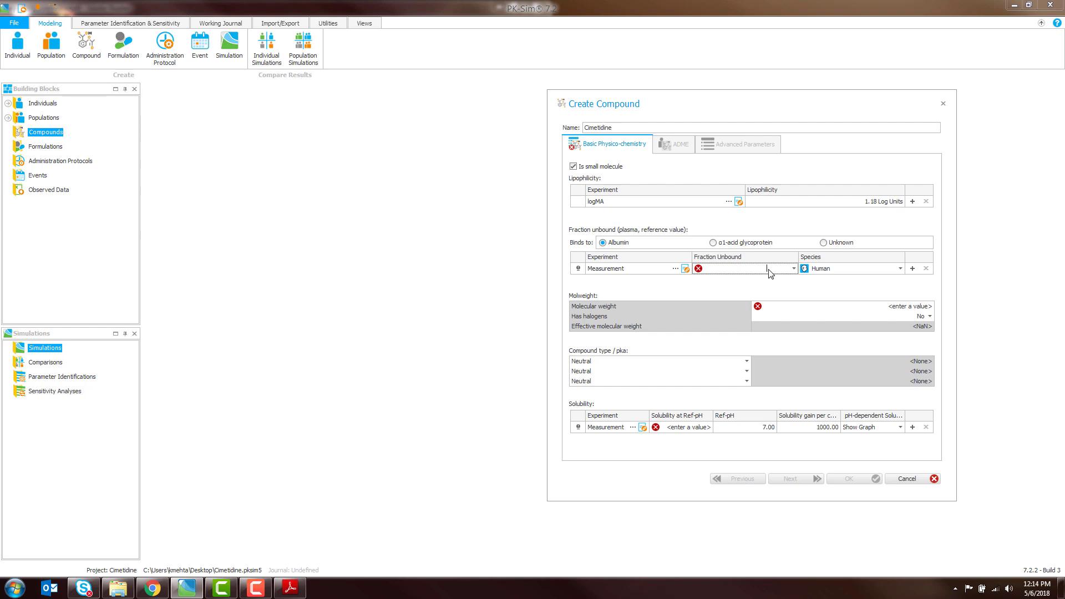
pyautogui.press('Tab')
# Look up the molecular weight in Table 1 and set the compound's molecular weight to 252.34 g/mol
pyautogui.click(290, 587)
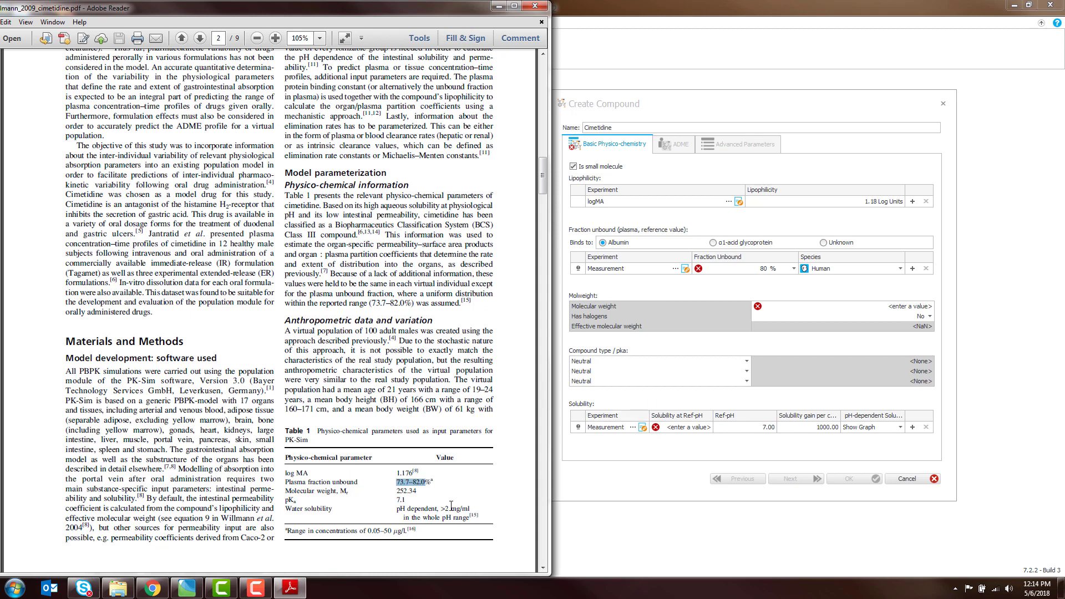
pyautogui.moveTo(397, 498); pyautogui.dragTo(418, 492)
pyautogui.click(896, 308)
pyautogui.write('25')
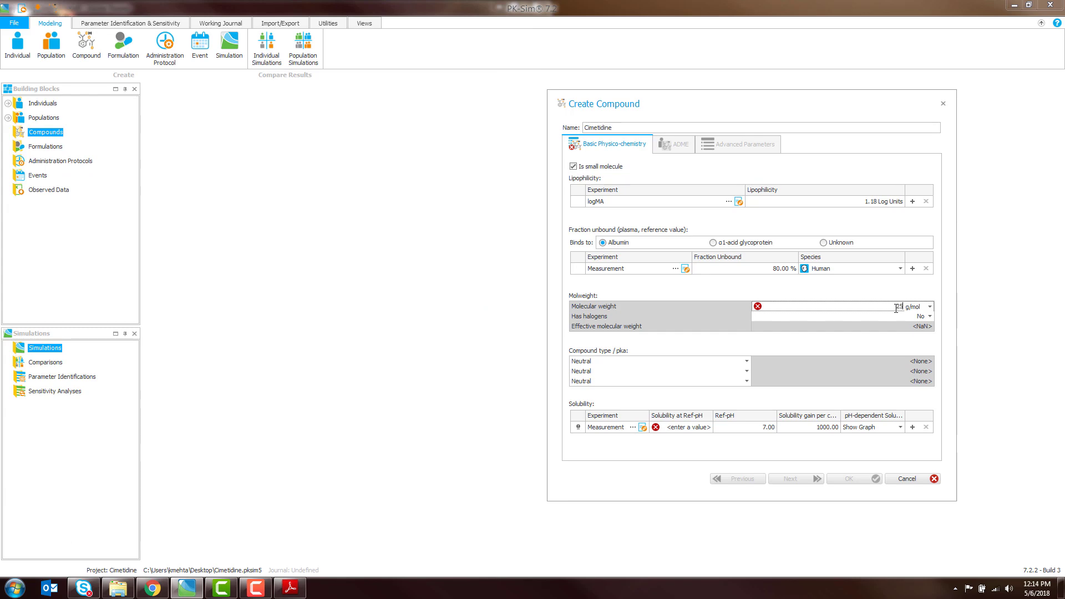
pyautogui.write('2.34')
# Look up the pKa in Table 1, then set the first compound type to Base with a pKa of 7.10
pyautogui.click(297, 591)
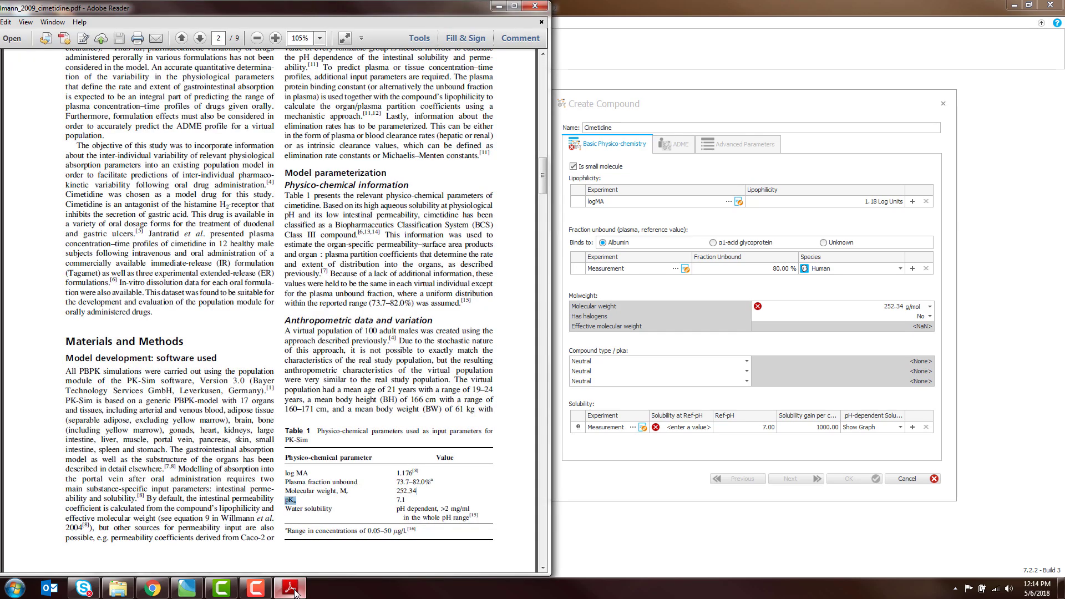
pyautogui.click(904, 378)
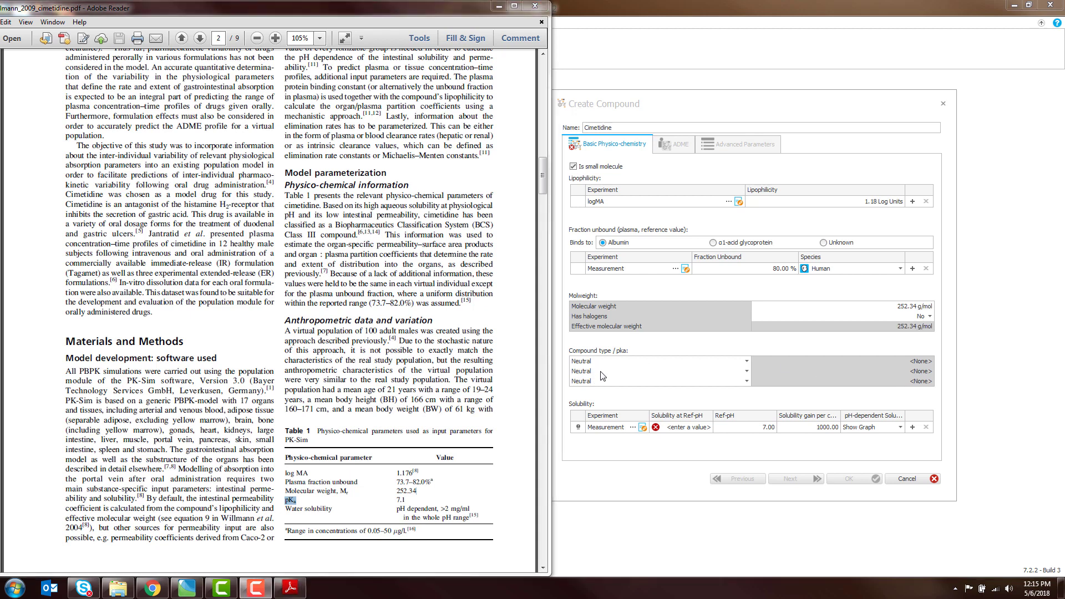
pyautogui.click(677, 364)
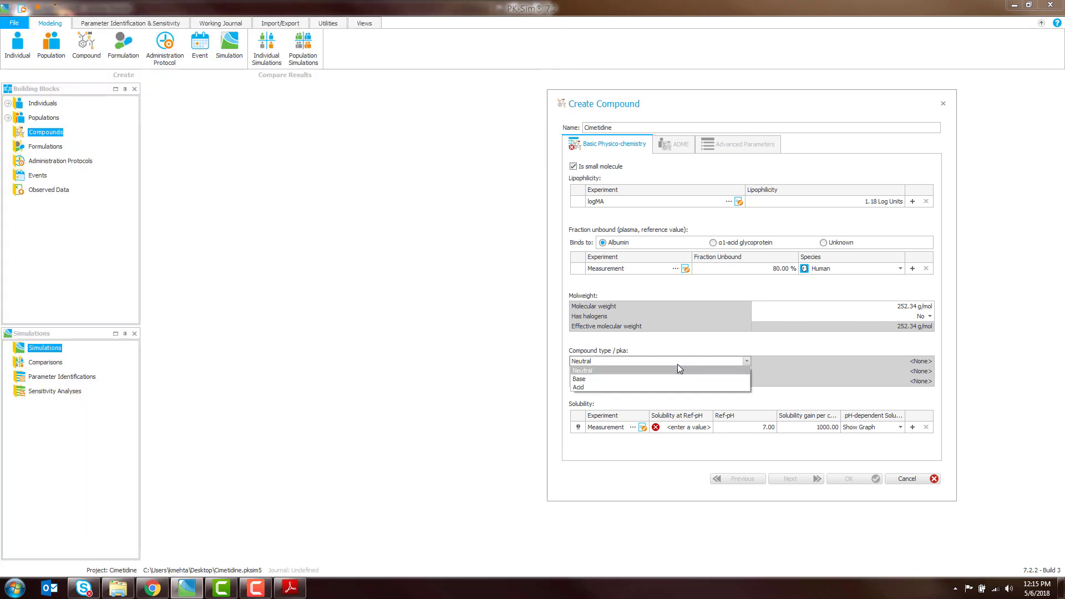
pyautogui.click(664, 389)
pyautogui.click(919, 361)
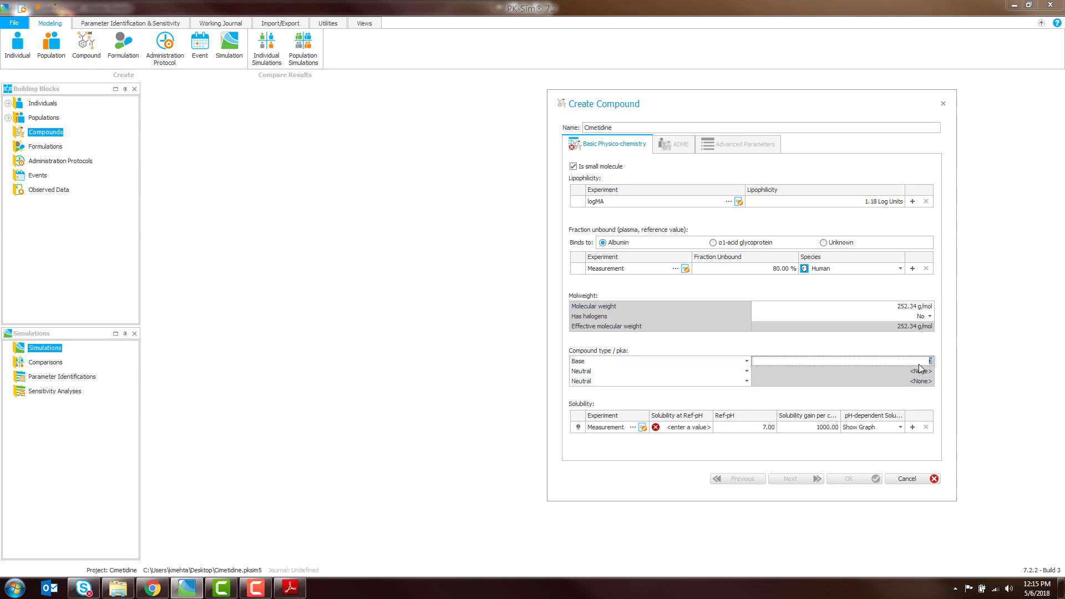
pyautogui.write('7.10')
# Look up the water solubility in Table 1 and set the solubility at reference pH to 2 mg/ml
pyautogui.click(279, 591)
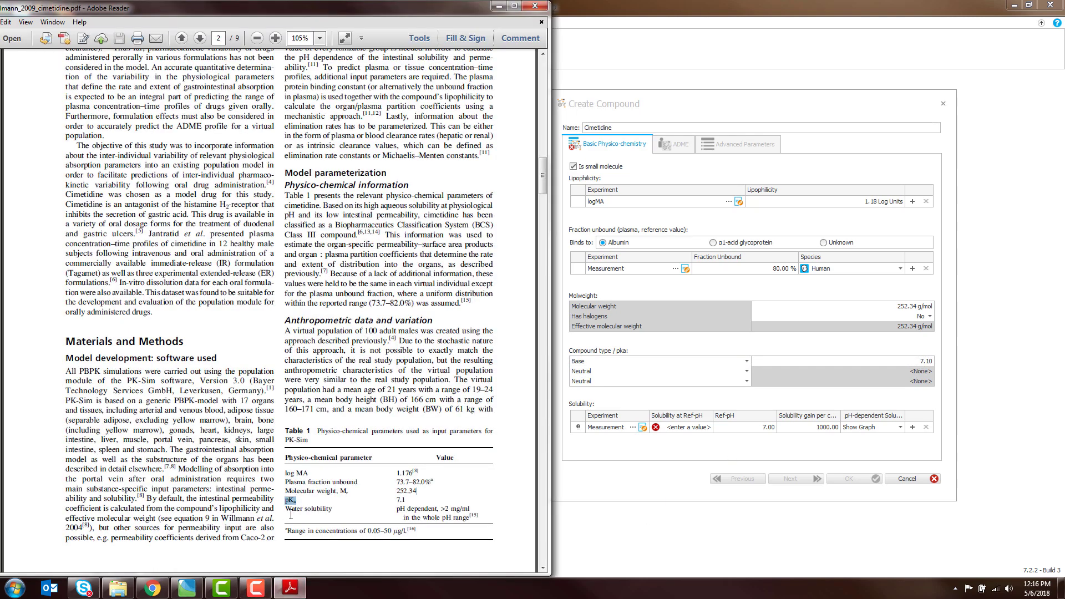
pyautogui.moveTo(445, 509); pyautogui.dragTo(471, 509)
pyautogui.click(678, 427)
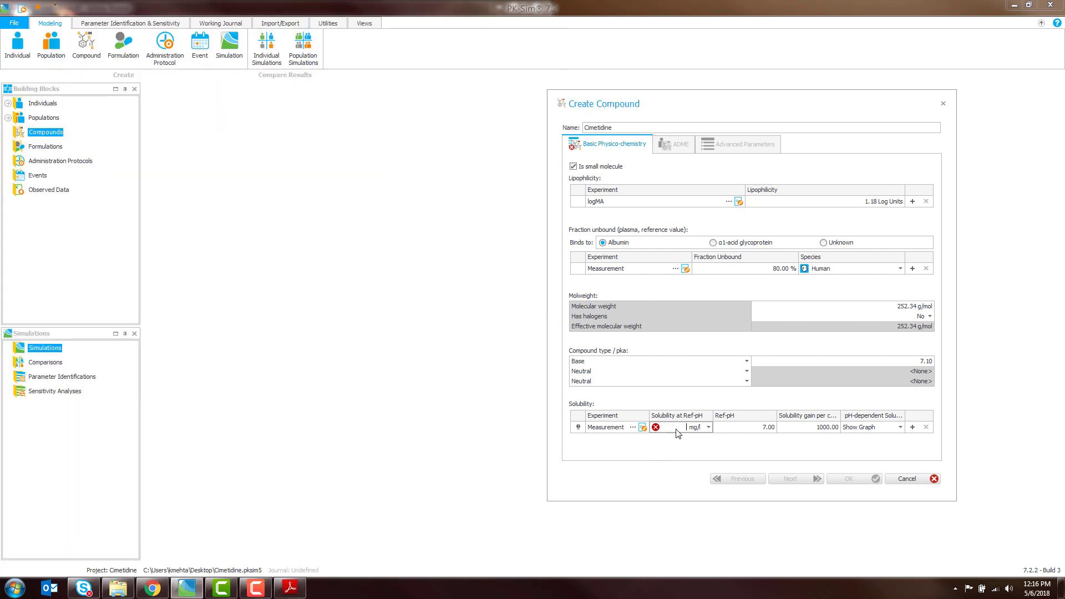
pyautogui.click(709, 428)
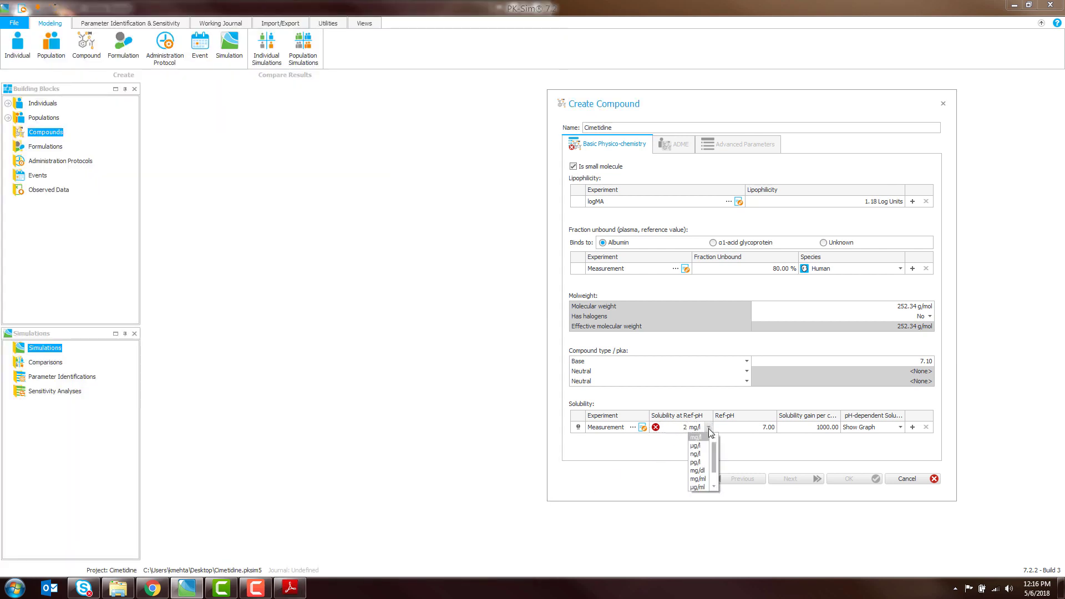
pyautogui.click(699, 479)
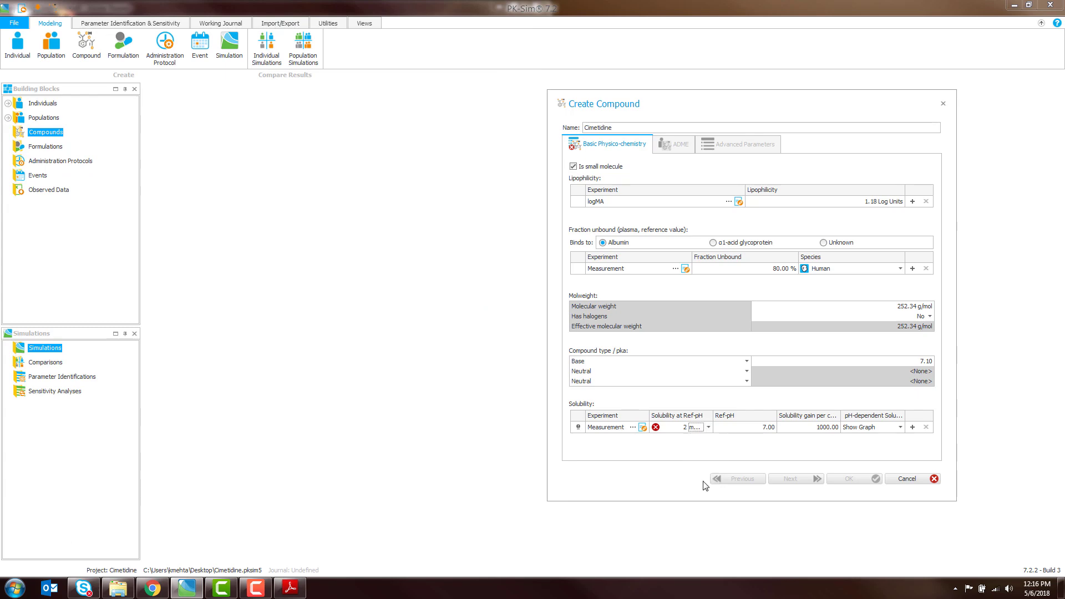
pyautogui.click(290, 589)
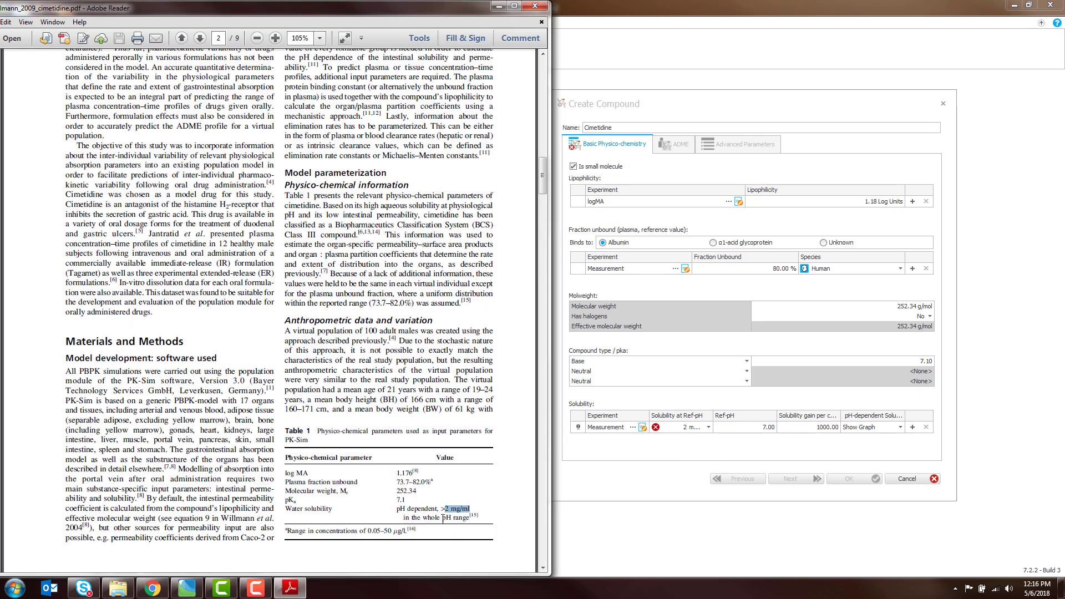
pyautogui.click(744, 428)
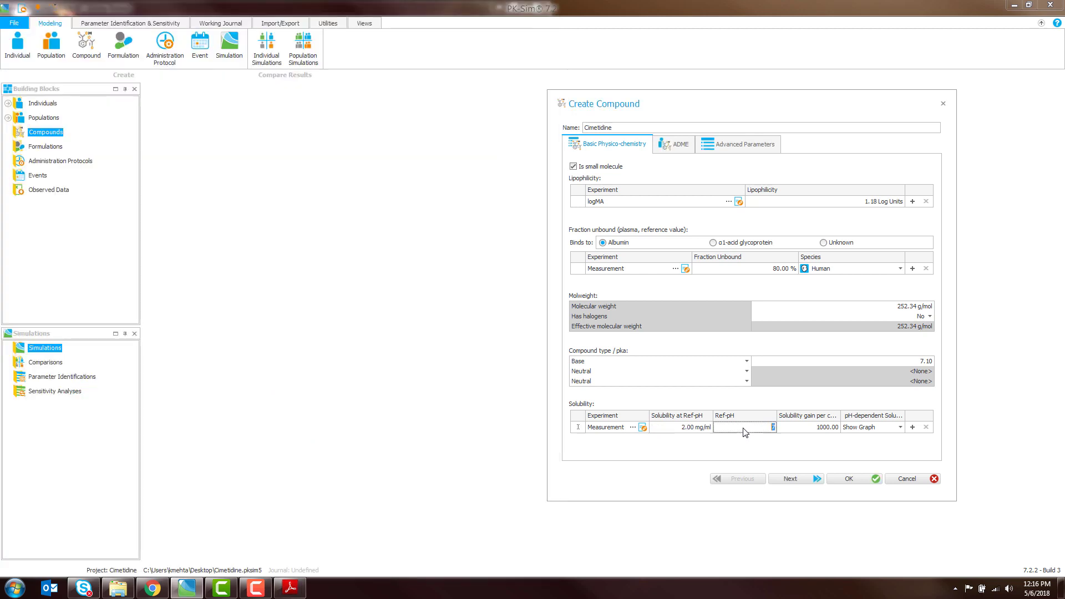
# Continue to the compound's ADME properties, show Specific Intestinal Permeability under Absorption, and resize the Create Compound dialog
pyautogui.click(791, 479)
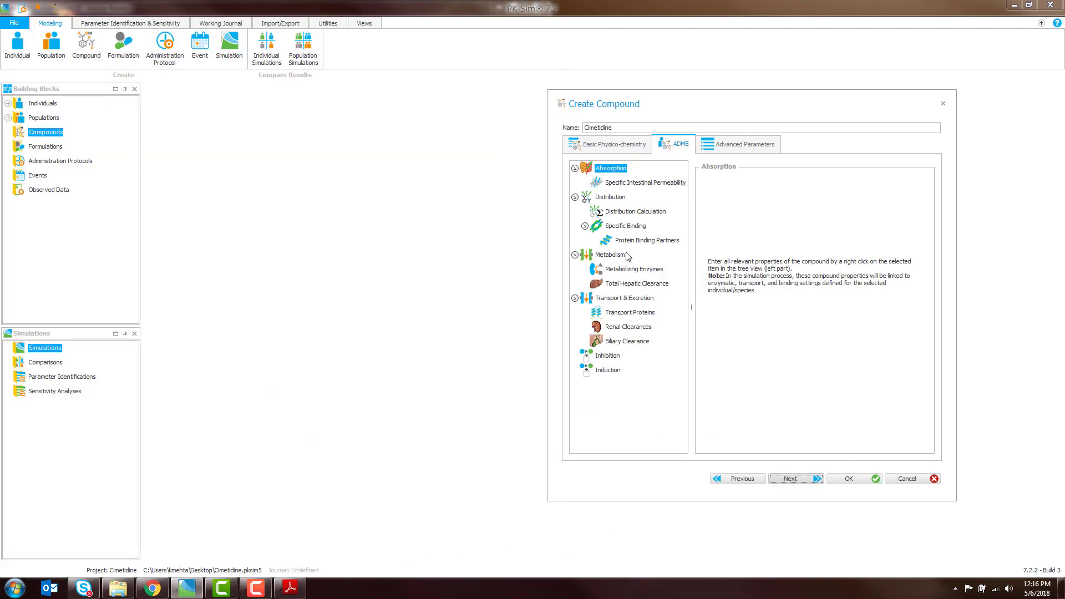
pyautogui.click(290, 588)
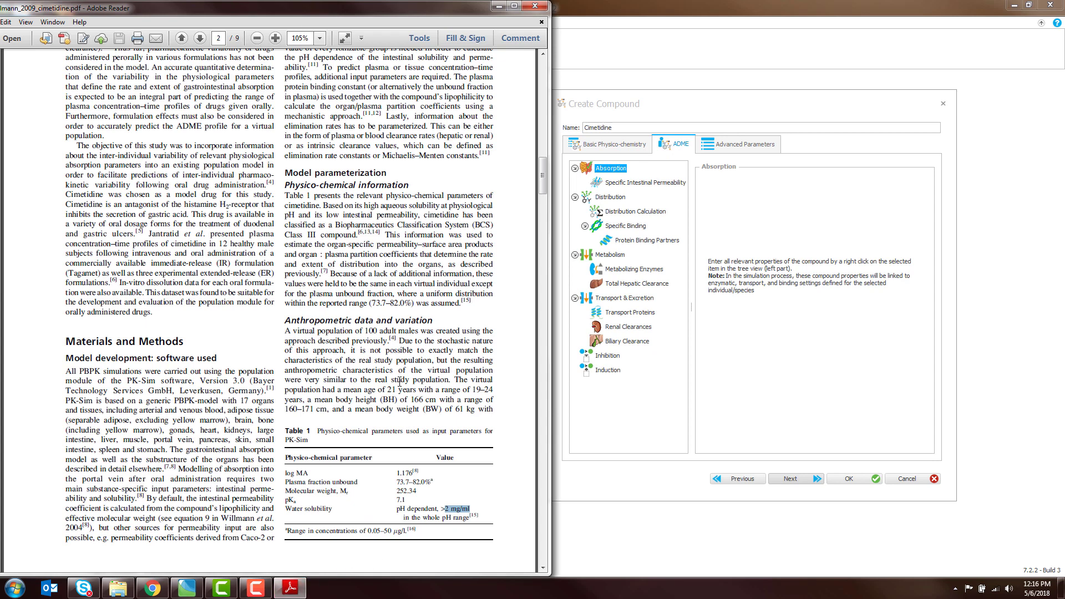
pyautogui.click(639, 184)
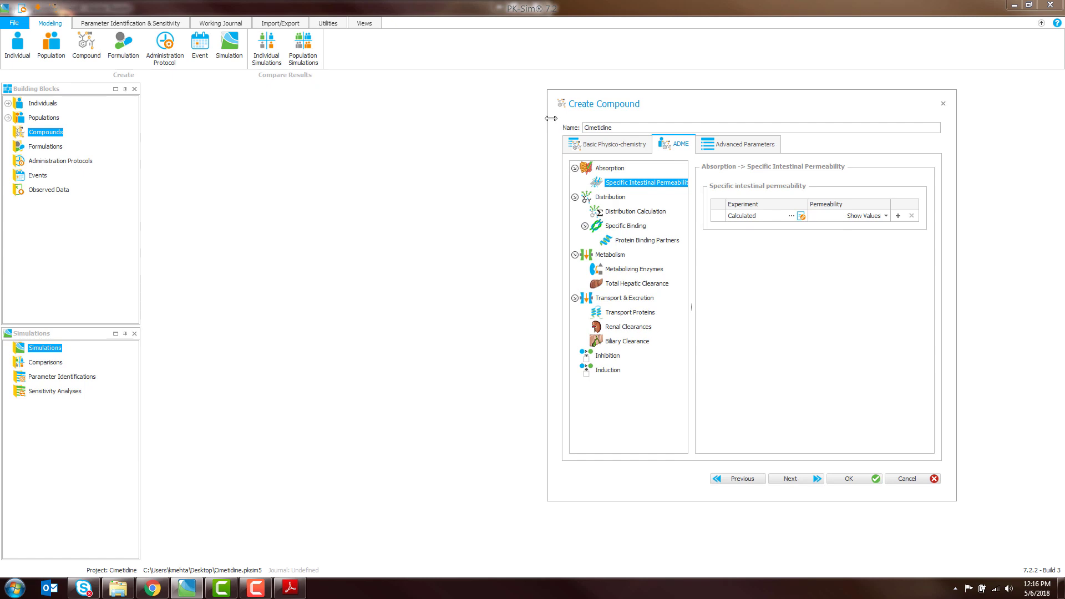
pyautogui.moveTo(547, 124); pyautogui.dragTo(473, 125)
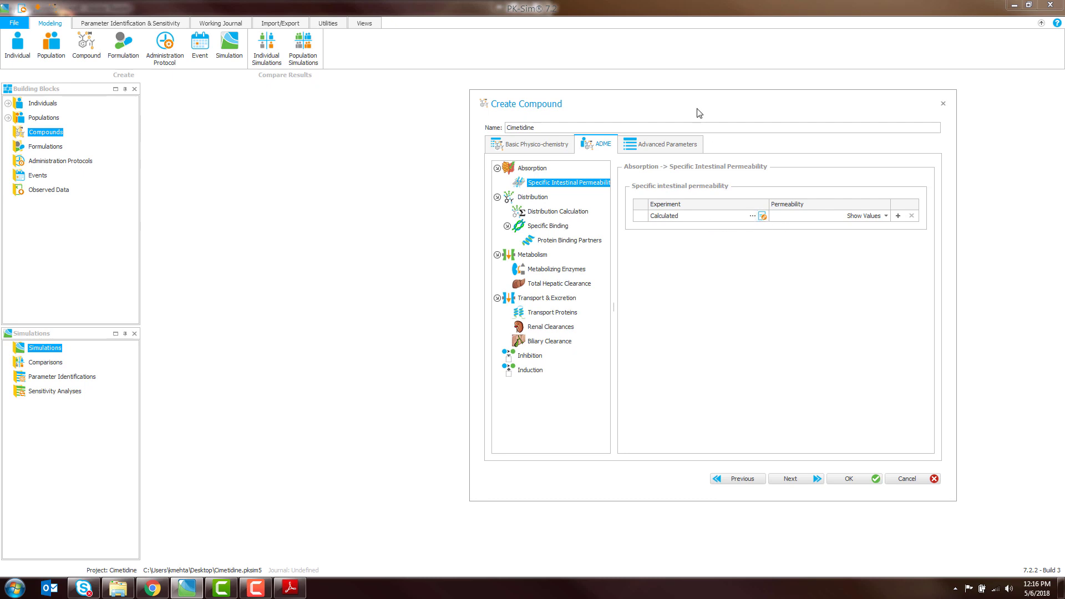
pyautogui.moveTo(695, 89); pyautogui.dragTo(694, 113)
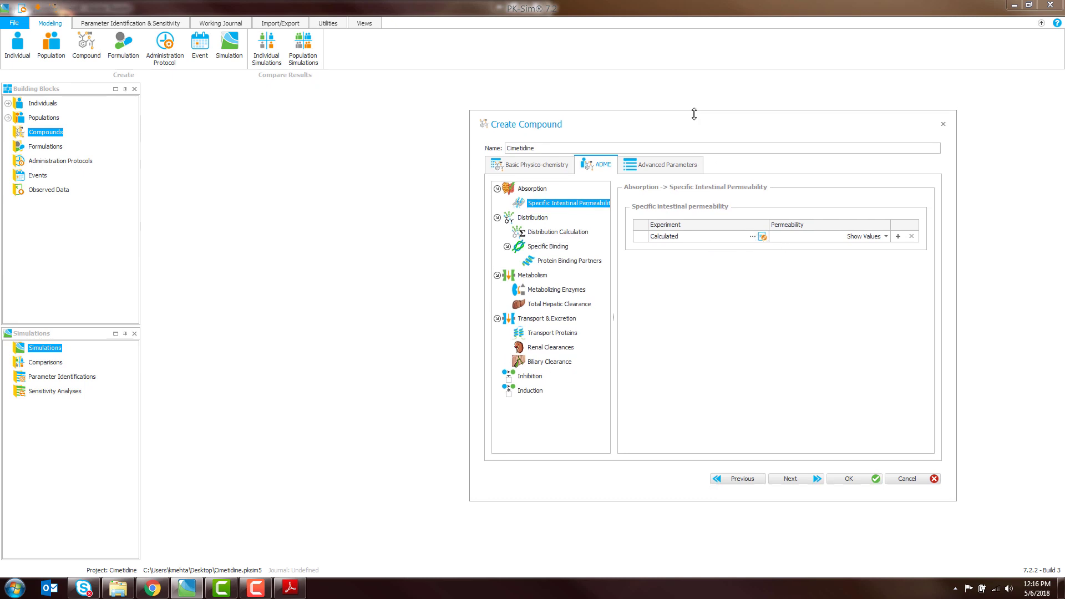
# Rename the Calculated alternative of the specific intestinal permeability to Willman 2009
pyautogui.click(753, 237)
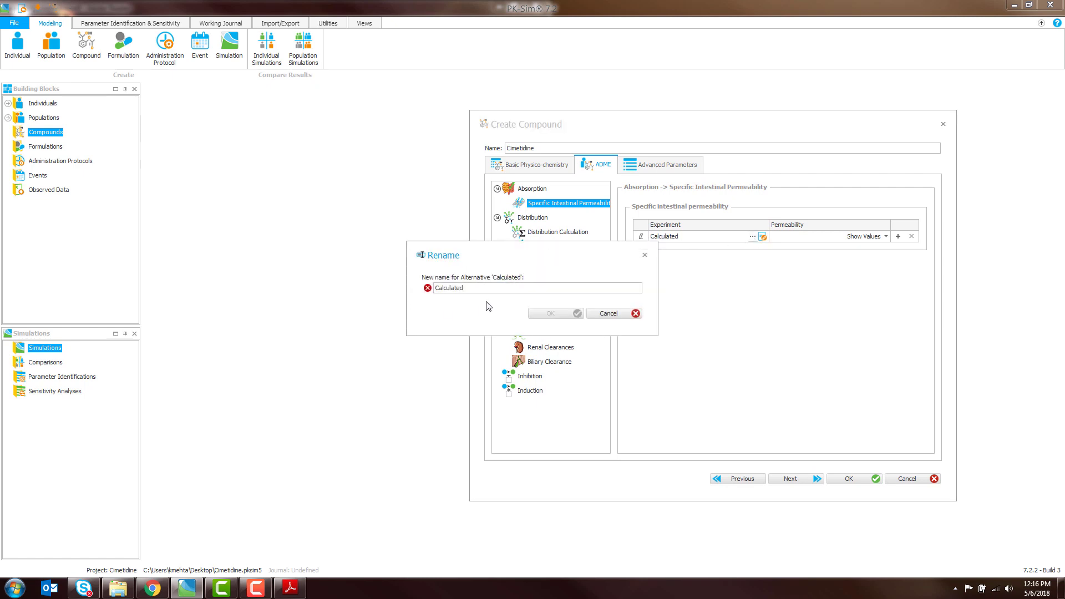
pyautogui.doubleClick(489, 287)
pyautogui.write('Willmang  20')
pyautogui.click(561, 314)
# Find the fitted intestinal permeability in the paper's Results section and show the compound's permeability values calculated from lipophilicity
pyautogui.click(290, 586)
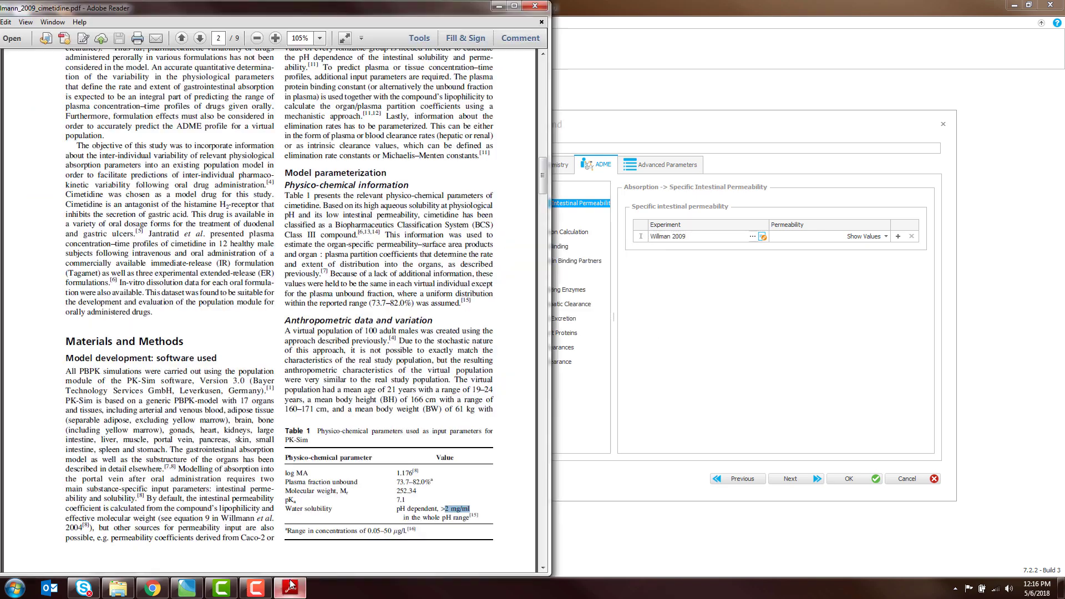
pyautogui.scroll(-15, 401, 441)
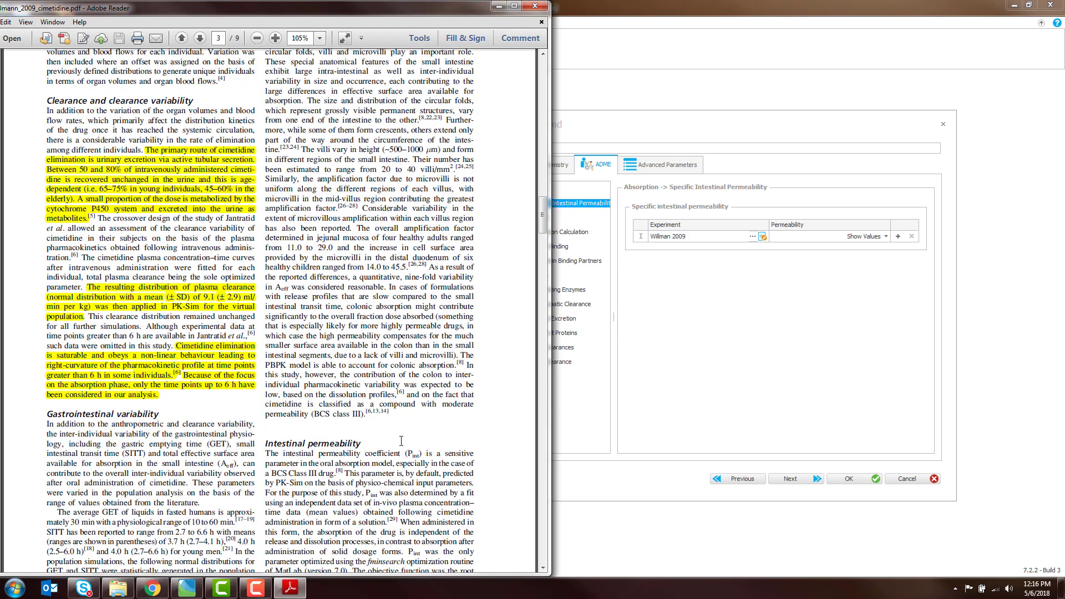
pyautogui.scroll(-10, 401, 441)
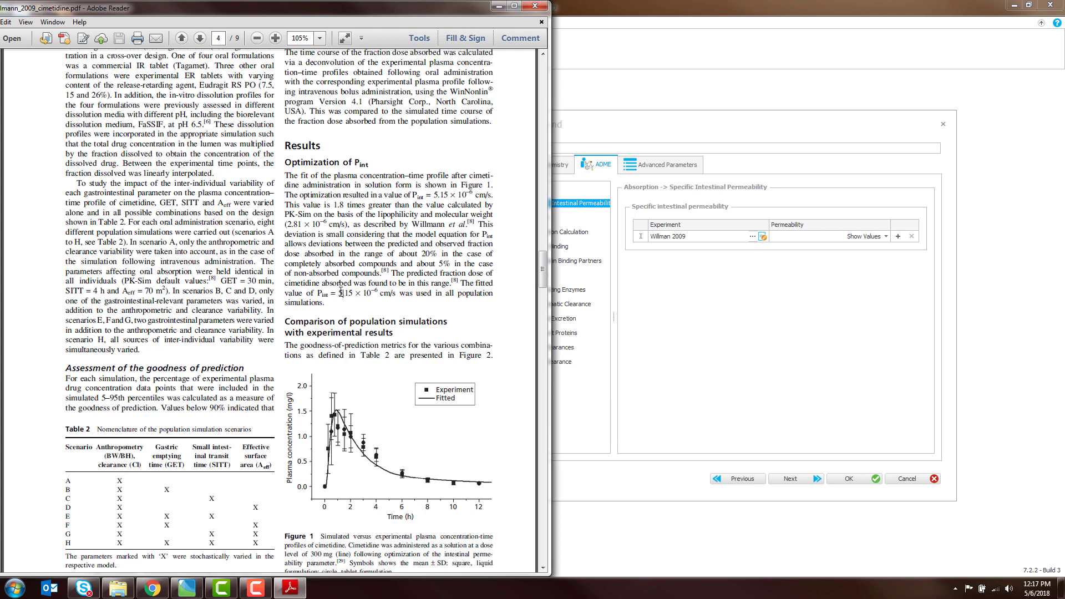
pyautogui.moveTo(341, 292); pyautogui.dragTo(376, 293)
pyautogui.click(826, 234)
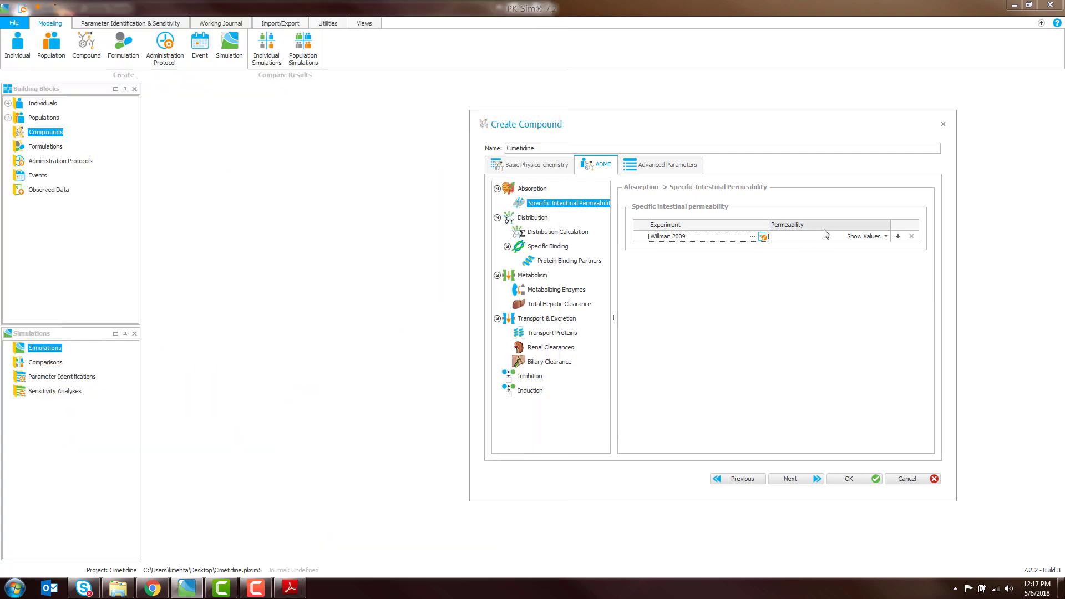
pyautogui.click(826, 235)
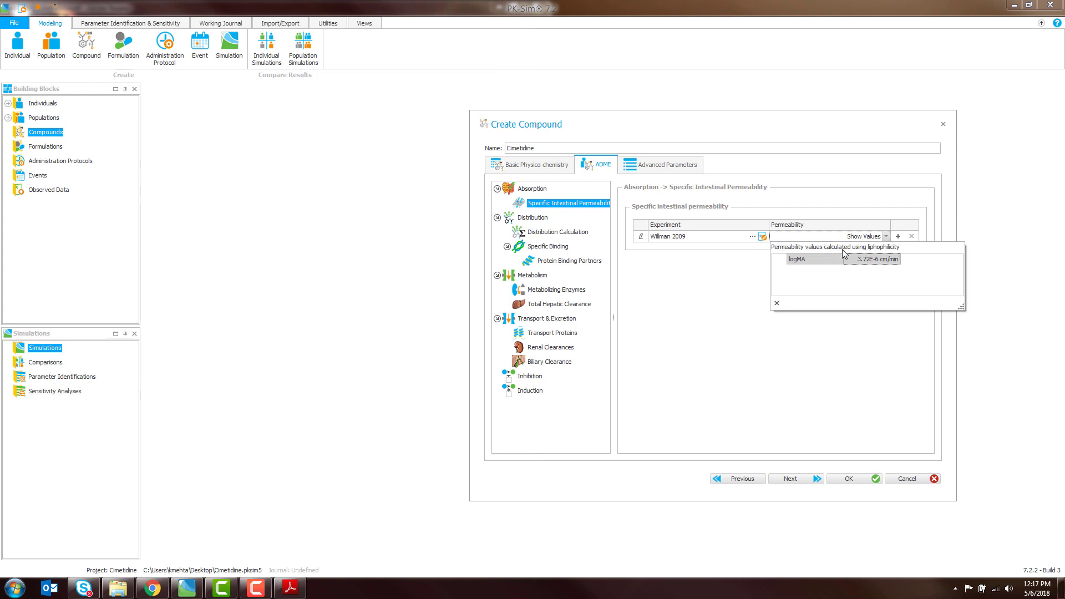
# Rename the Willman 2009 alternative of the specific intestinal permeability to Calculated
pyautogui.click(777, 374)
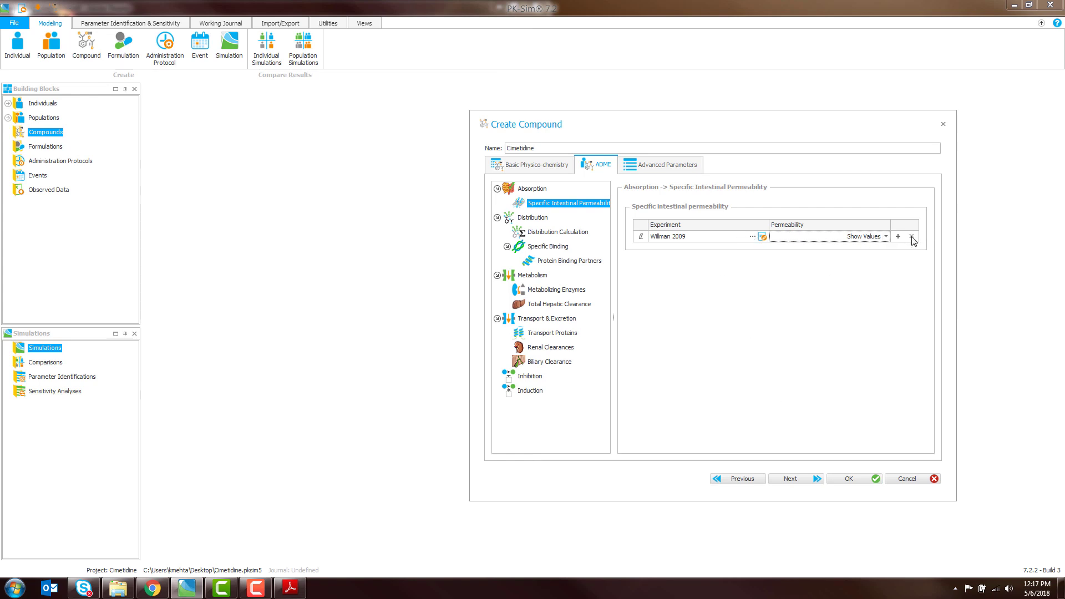
pyautogui.click(753, 237)
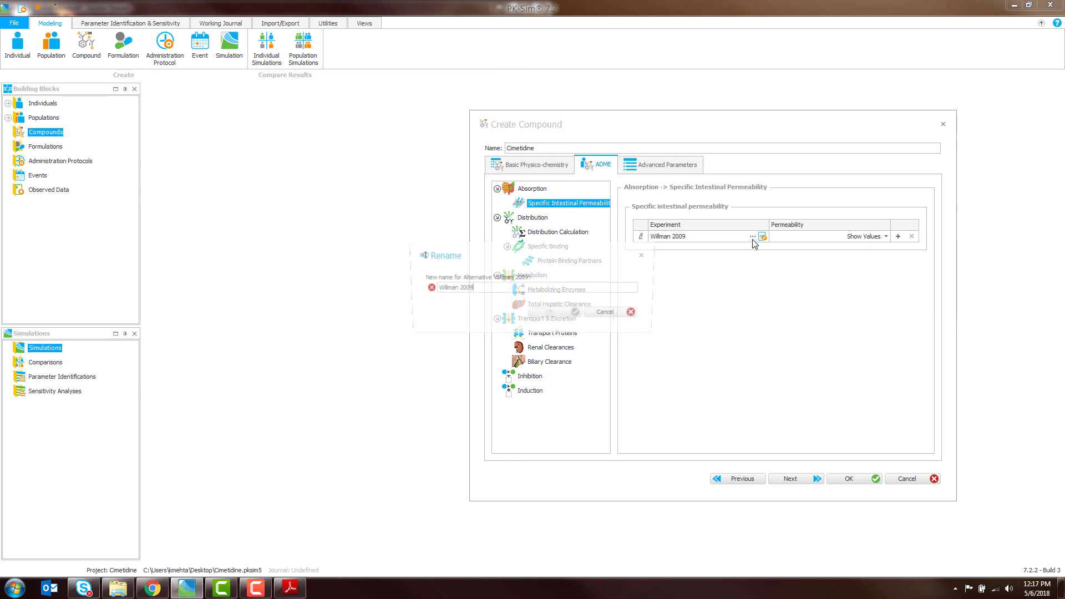
pyautogui.hotkey('ctrl', 'a')
pyautogui.write('M')
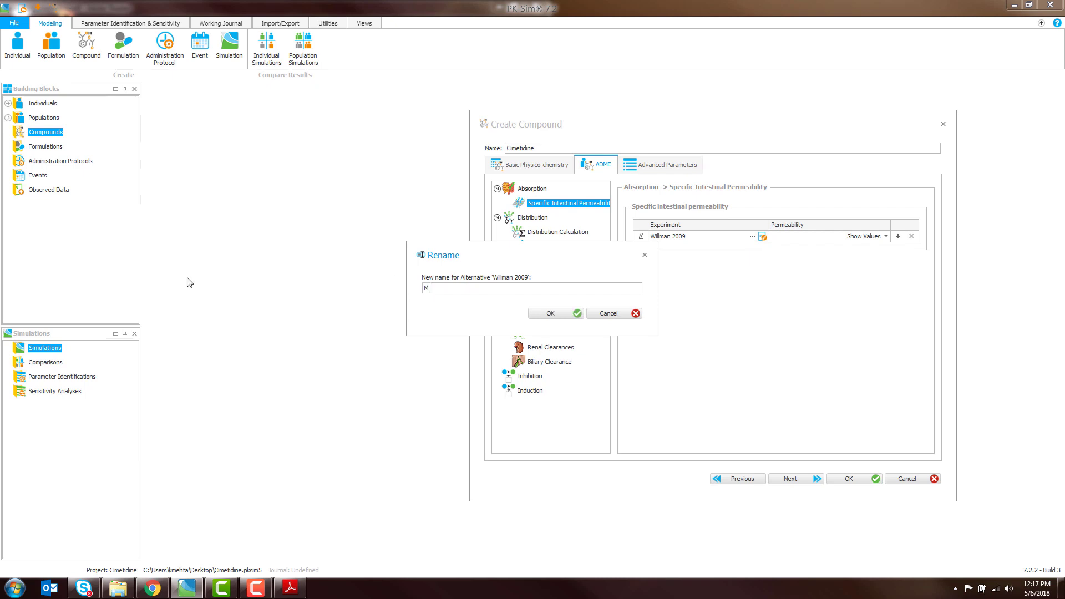
pyautogui.write('alculated')
pyautogui.click(557, 313)
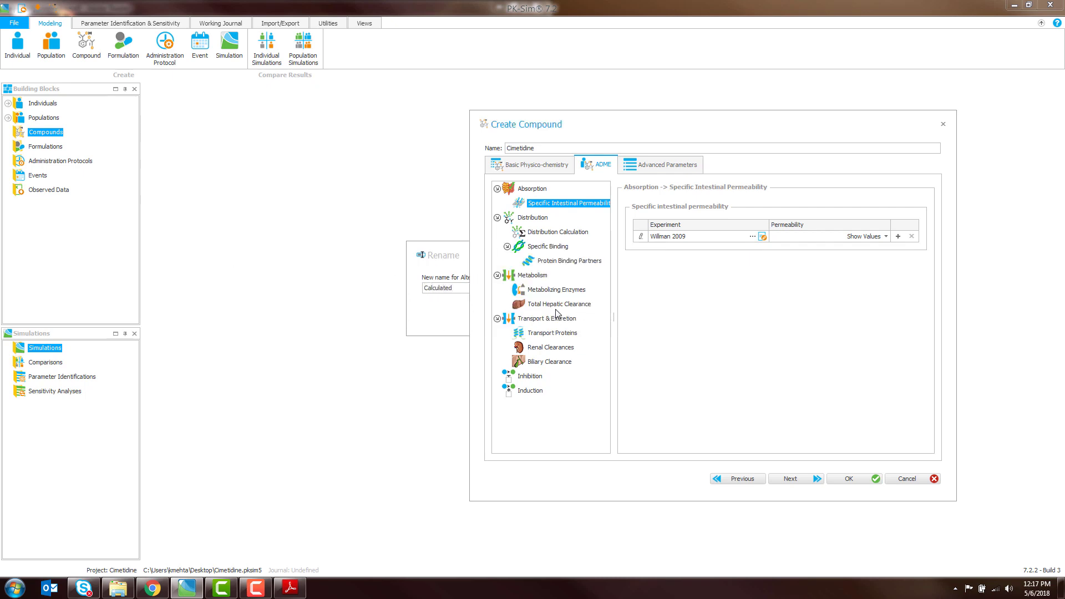
# Add a second specific intestinal permeability alternative named Willman 2009 and make it the default
pyautogui.click(898, 237)
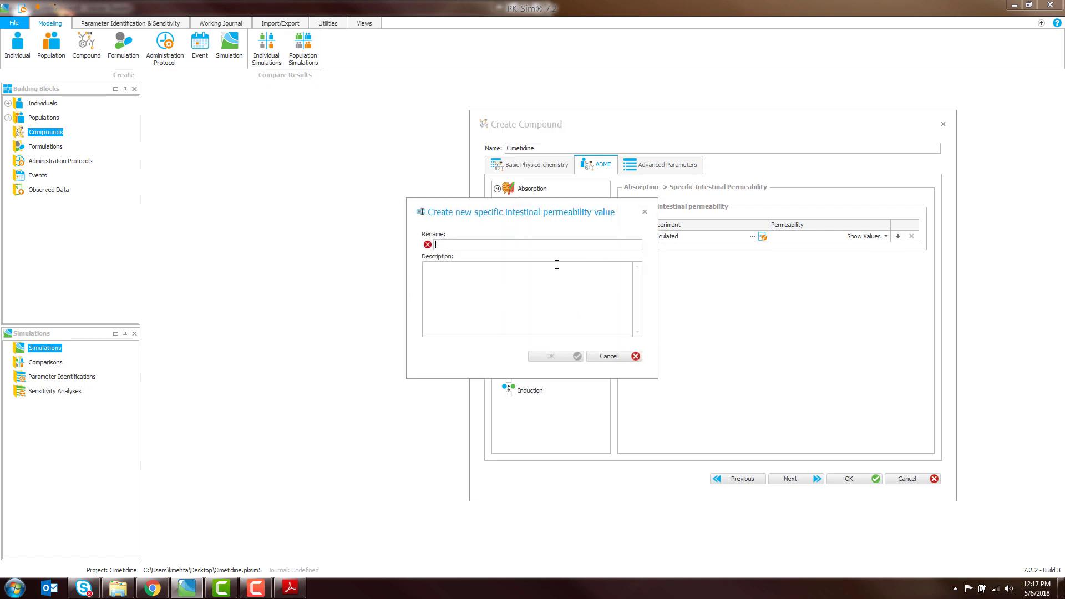
pyautogui.write('Willman 2009')
pyautogui.click(543, 360)
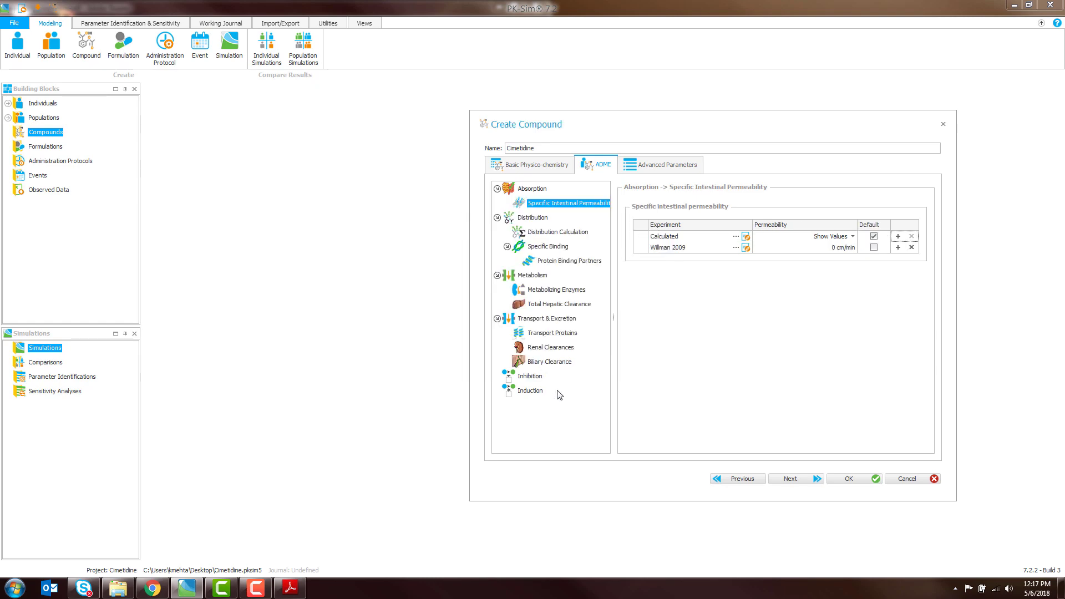
pyautogui.click(874, 247)
# Check the fitted permeability and its unit in the paper and set the Willman 2009 permeability to 5.15E-6 cm/s
pyautogui.click(290, 588)
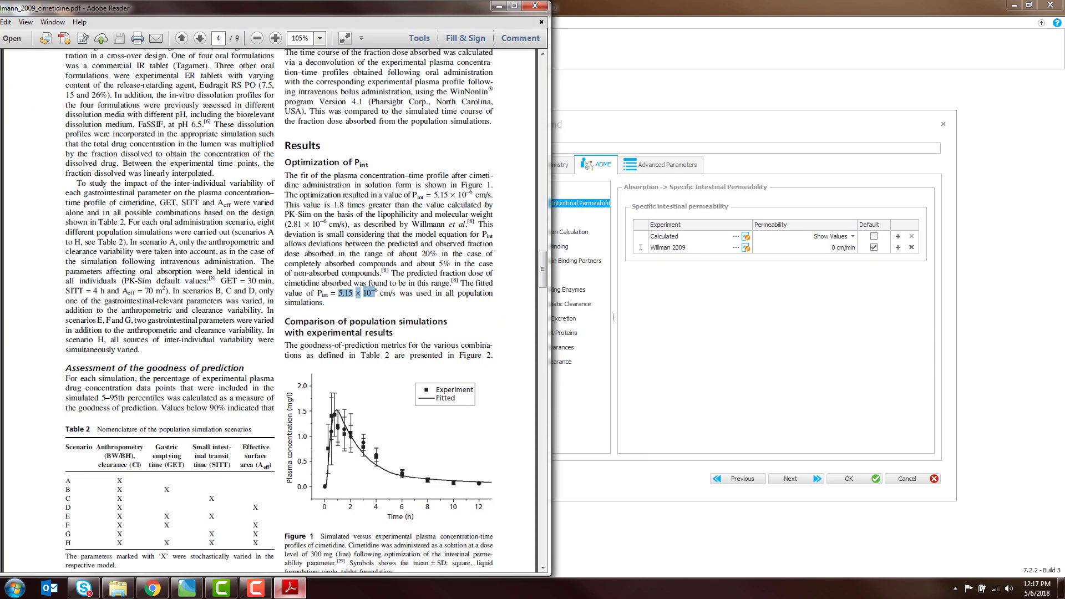
pyautogui.click(290, 588)
pyautogui.click(825, 248)
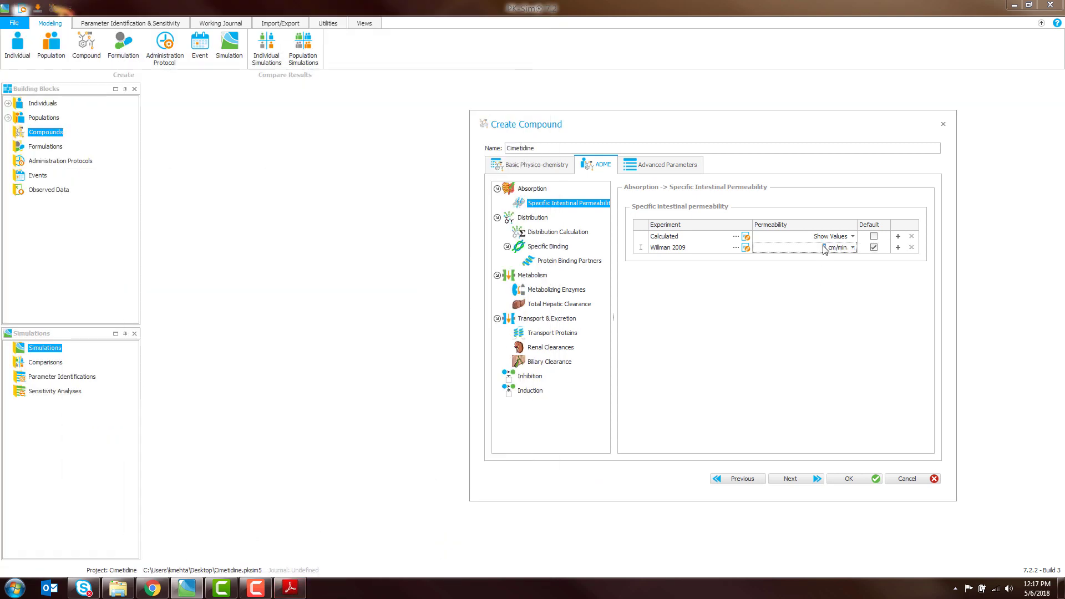
pyautogui.write('5.15E-6')
pyautogui.click(291, 588)
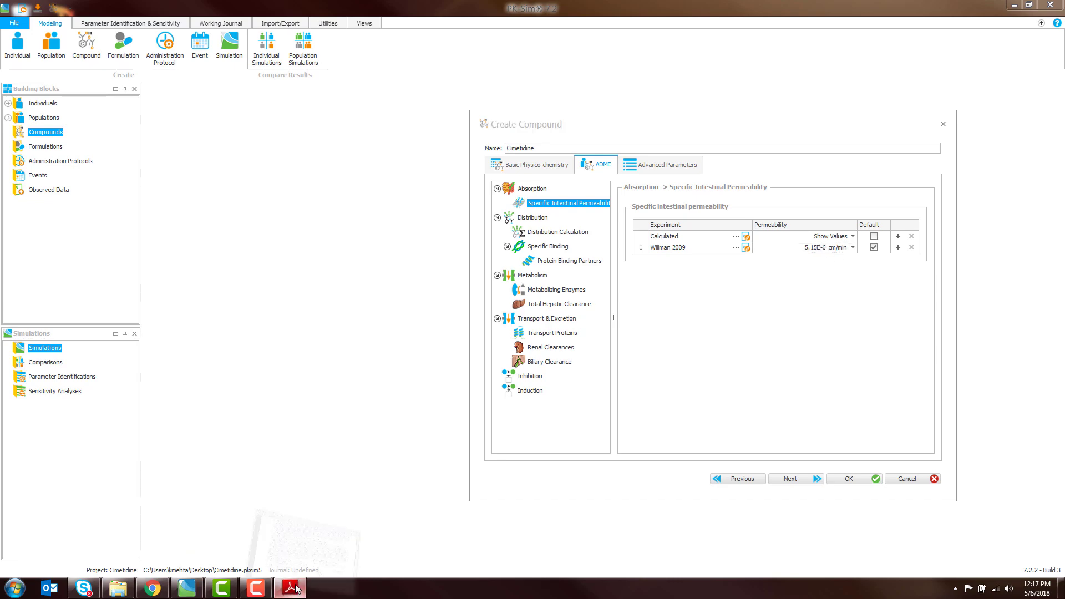
pyautogui.click(291, 589)
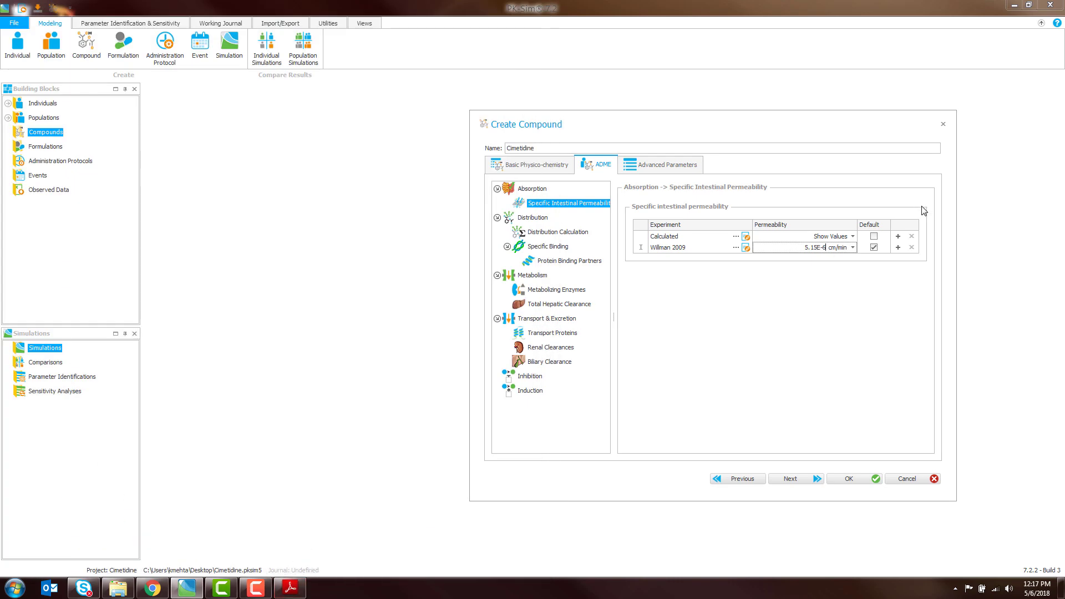
pyautogui.click(853, 247)
pyautogui.click(844, 269)
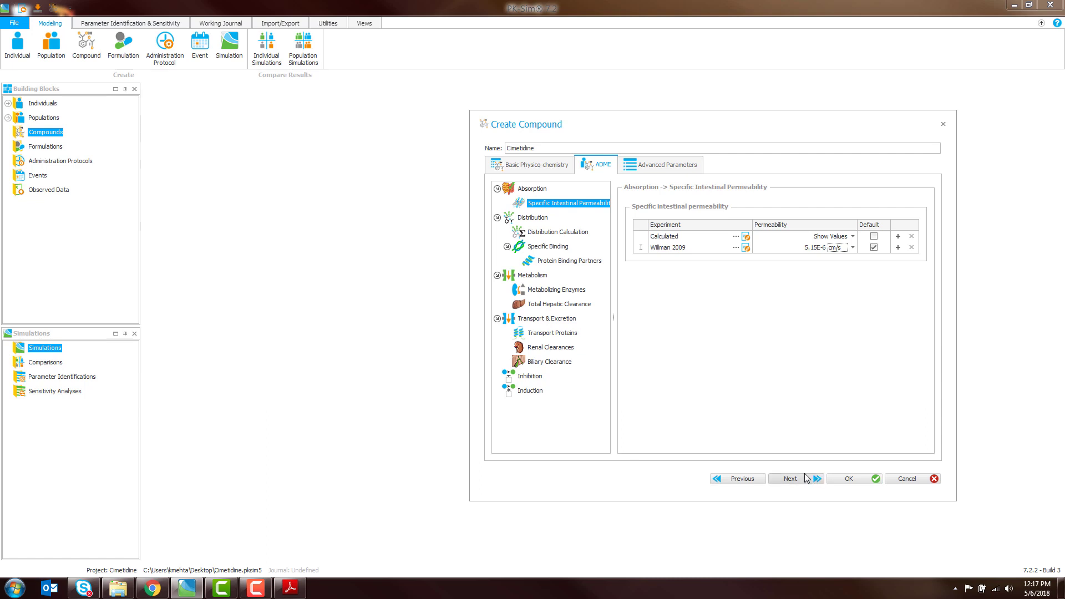
# Show the Distribution Calculation settings, enlarge the Create Compound dialog, and set the partition coefficients method to Rodgers and Rowland
pyautogui.click(582, 236)
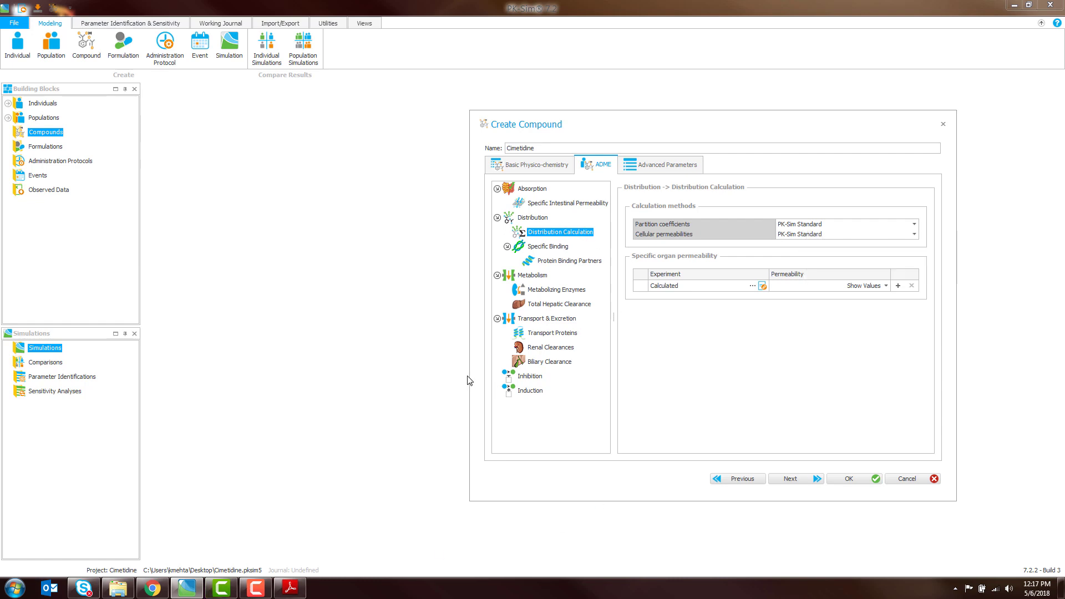
pyautogui.moveTo(469, 377); pyautogui.dragTo(365, 377)
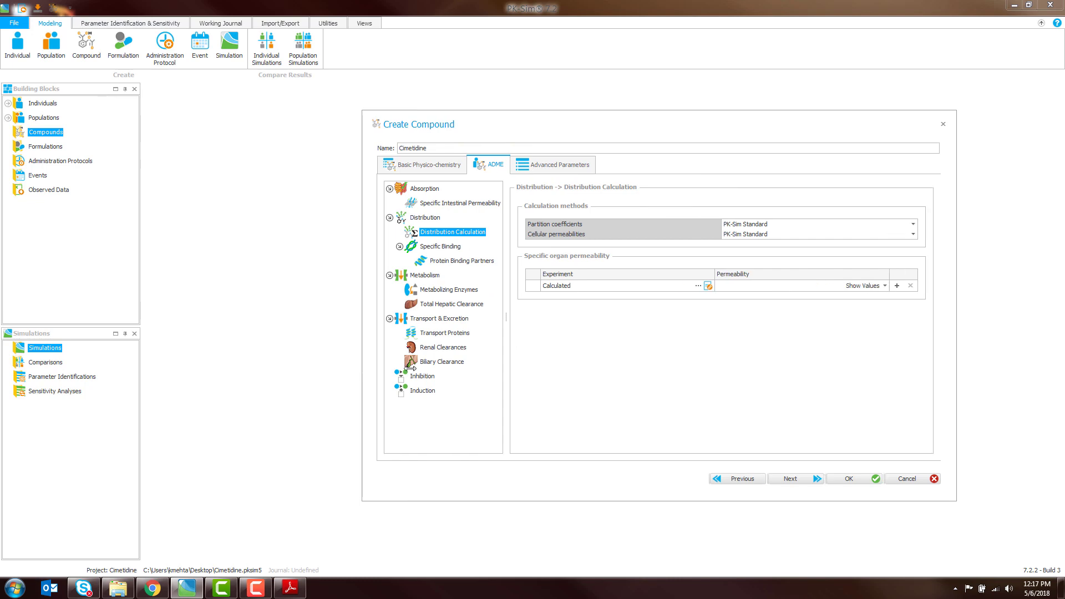
pyautogui.click(792, 224)
pyautogui.click(775, 243)
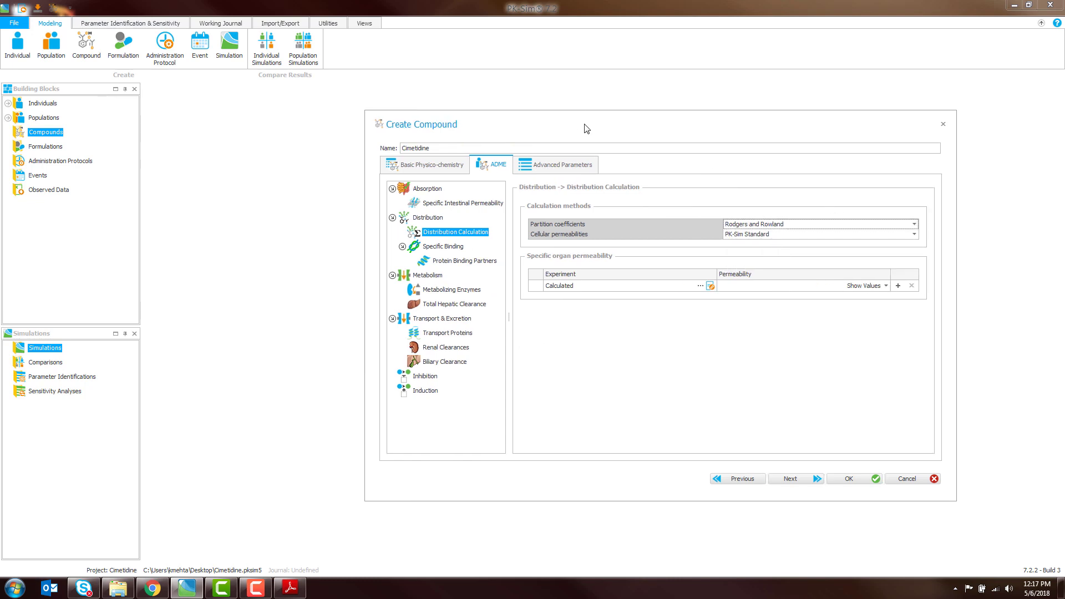
pyautogui.moveTo(585, 115); pyautogui.dragTo(585, 88)
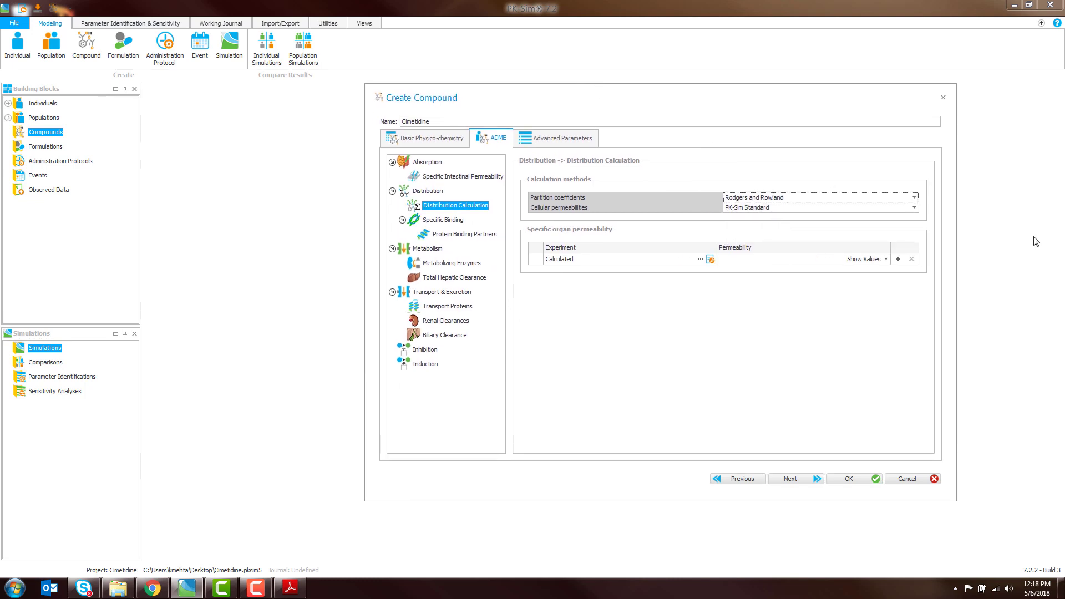
pyautogui.moveTo(782, 211)
pyautogui.click(775, 199)
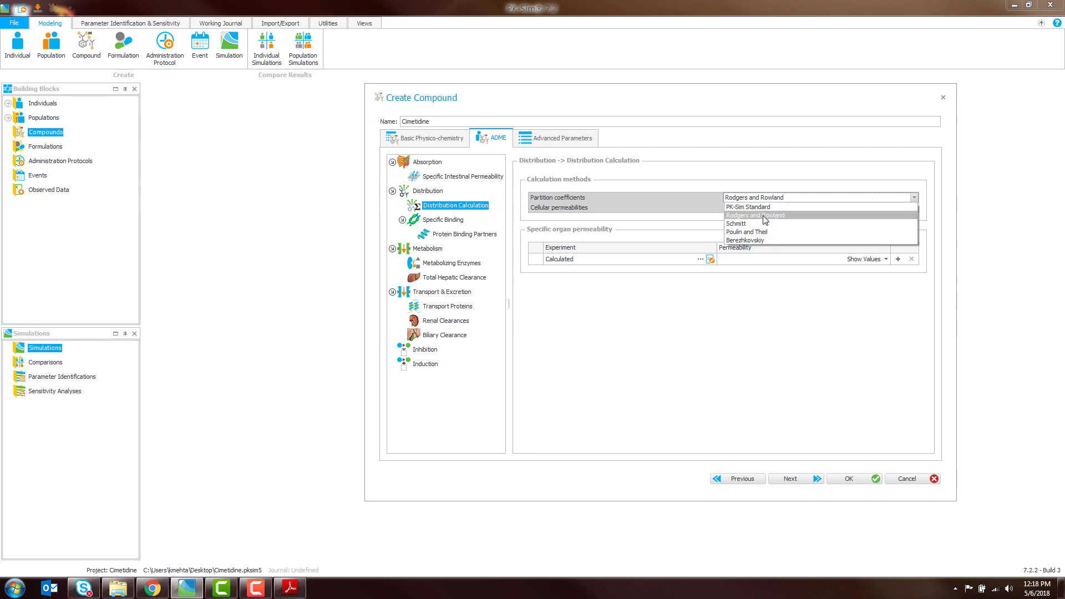
pyautogui.click(765, 220)
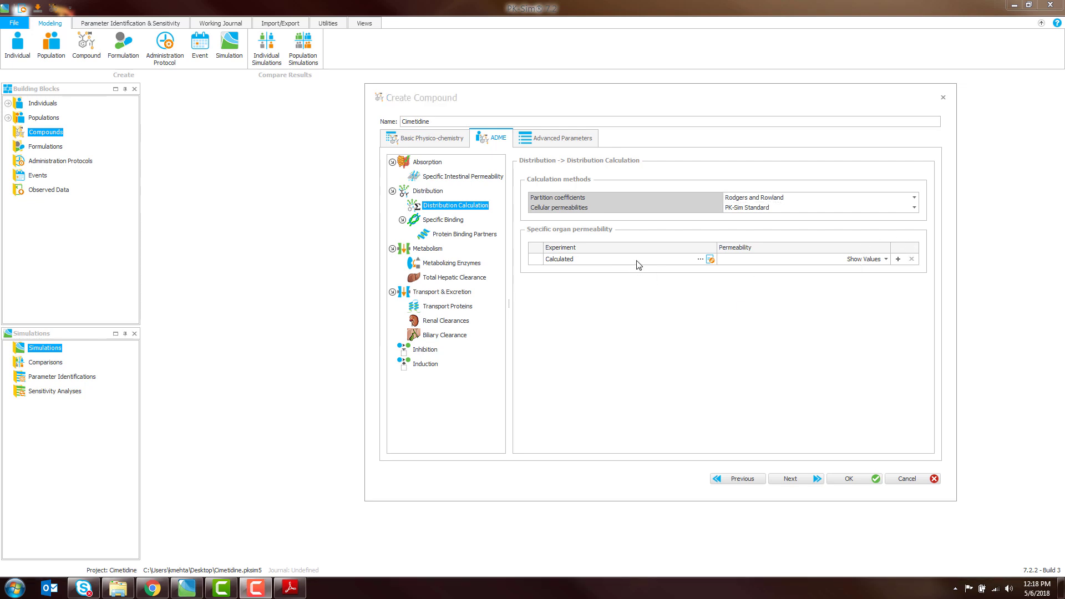
# Examine the paper's Clearance and clearance variability section for cimetidine's elimination routes, plasma clearance and the time points considered
pyautogui.click(290, 587)
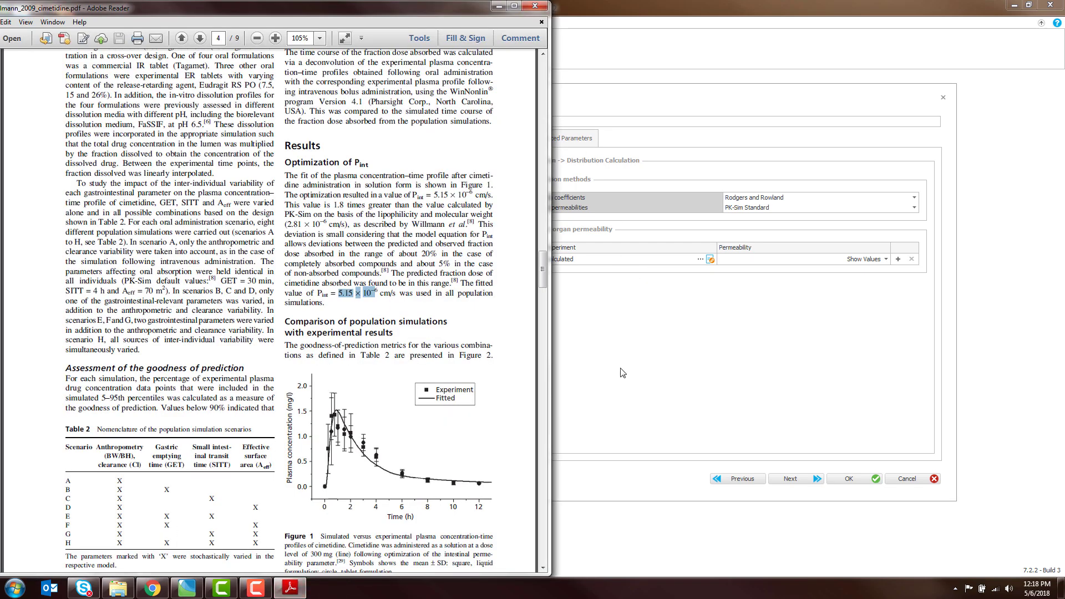
pyautogui.hotkey('alt', 'Tab')
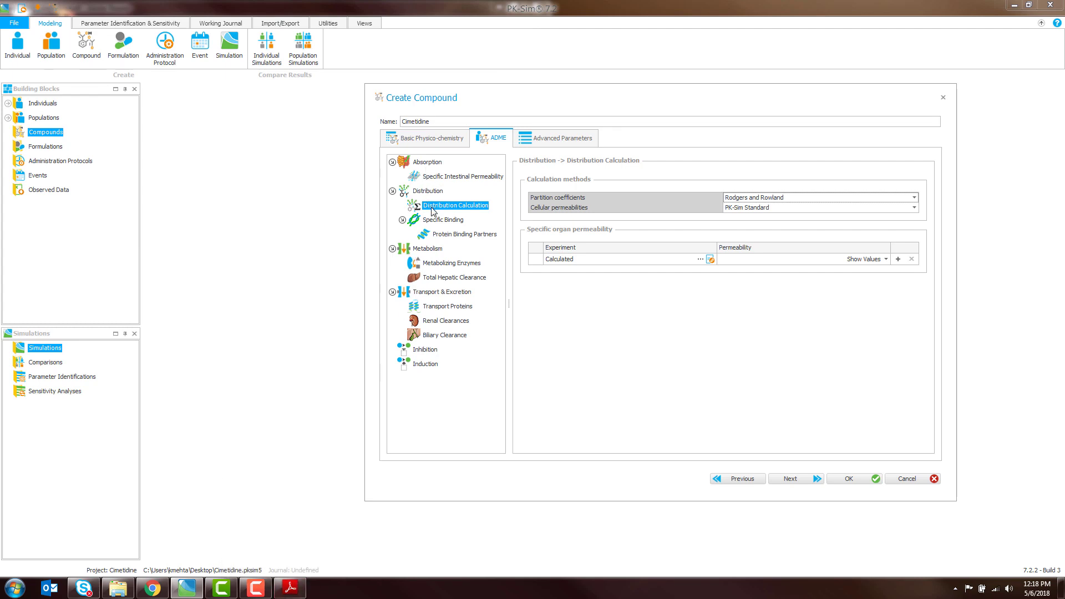
pyautogui.click(290, 587)
pyautogui.scroll(-10, 294, 309)
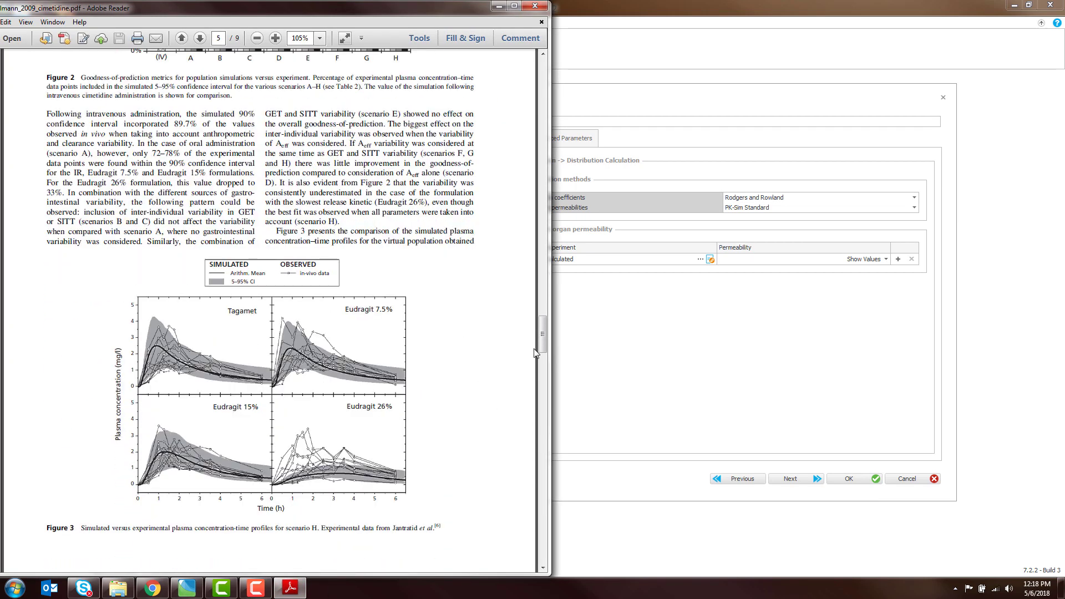
pyautogui.moveTo(543, 310); pyautogui.dragTo(543, 194)
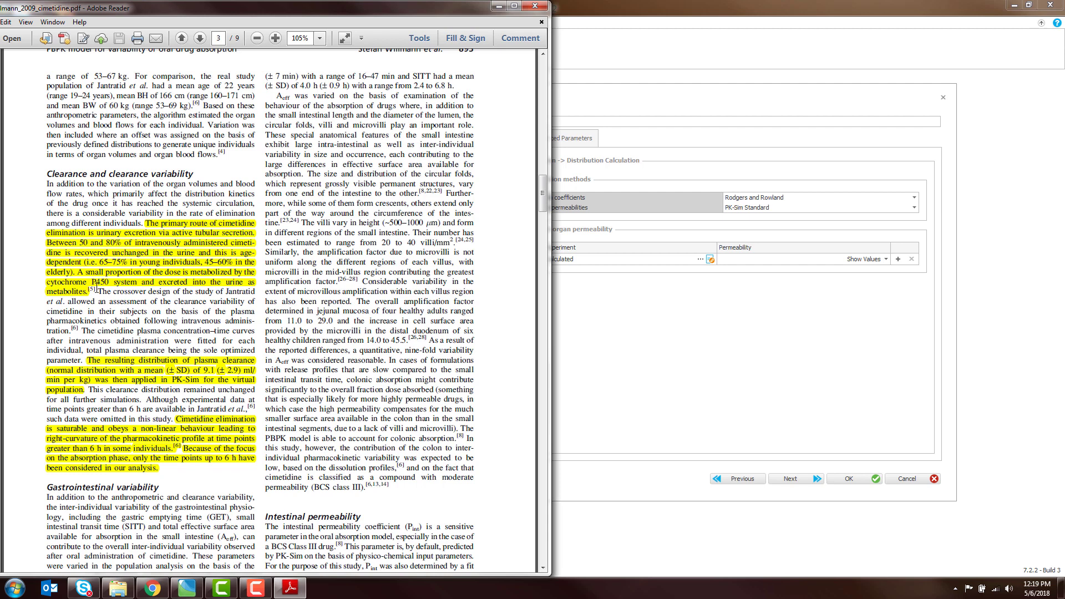
pyautogui.scroll(-1, 96, 290)
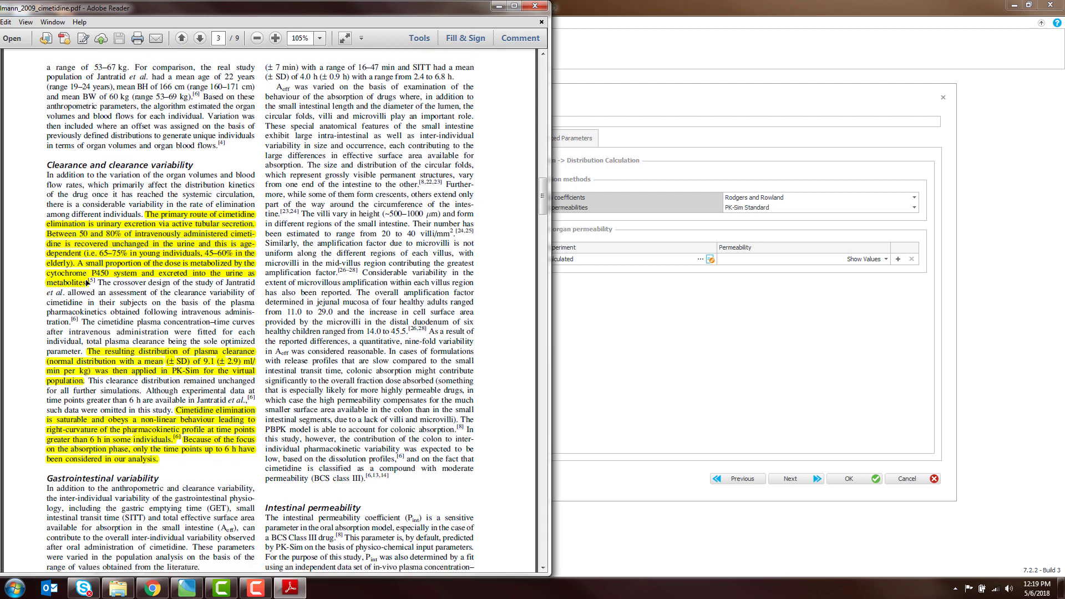
pyautogui.scroll(-1, 216, 369)
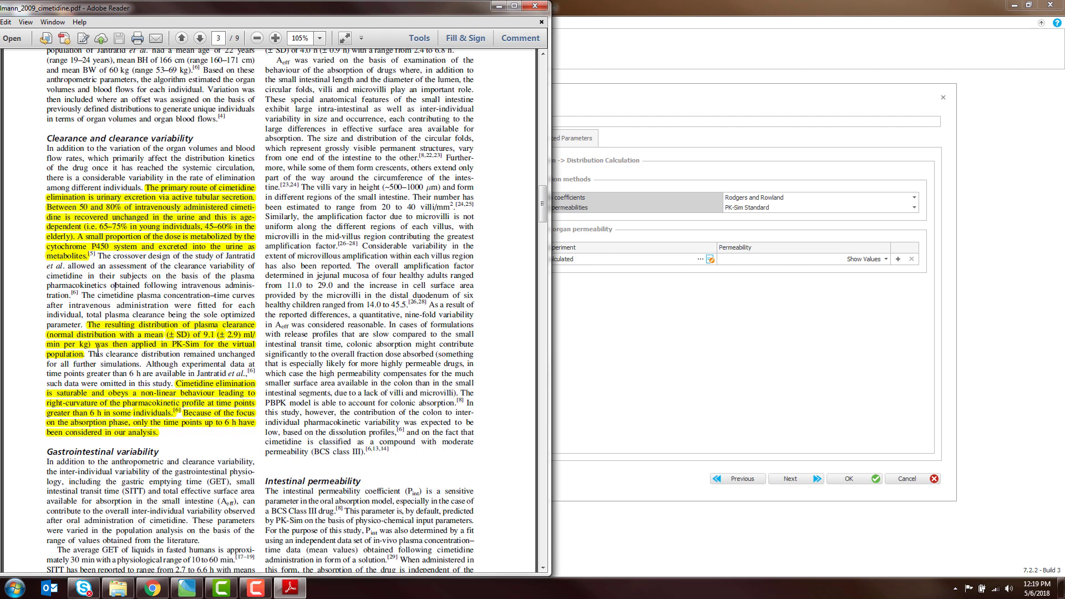
pyautogui.moveTo(148, 364); pyautogui.dragTo(169, 385)
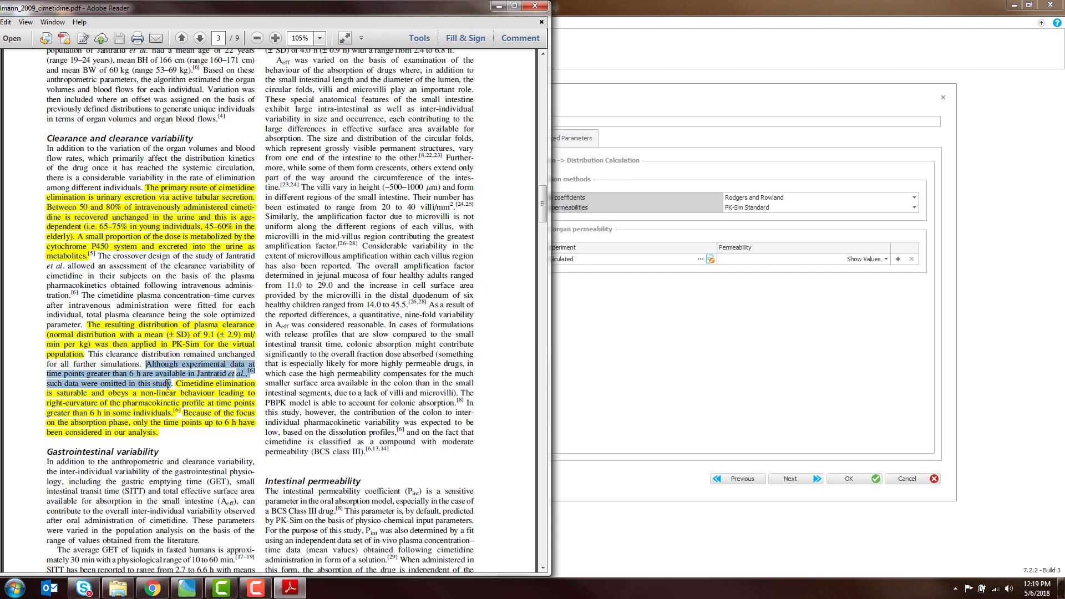
pyautogui.rightClick(173, 389)
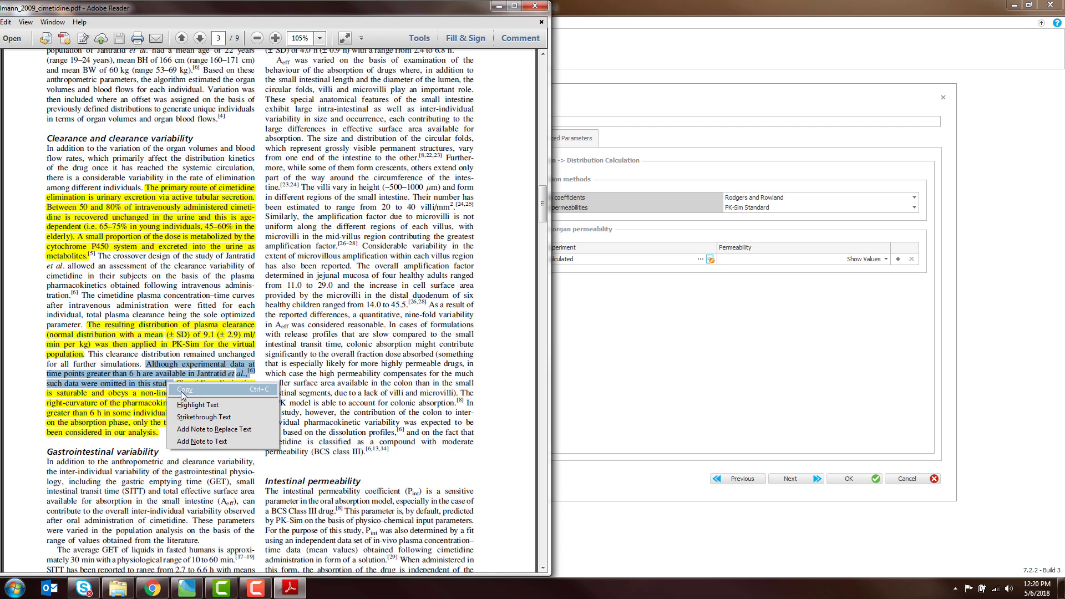
pyautogui.click(127, 452)
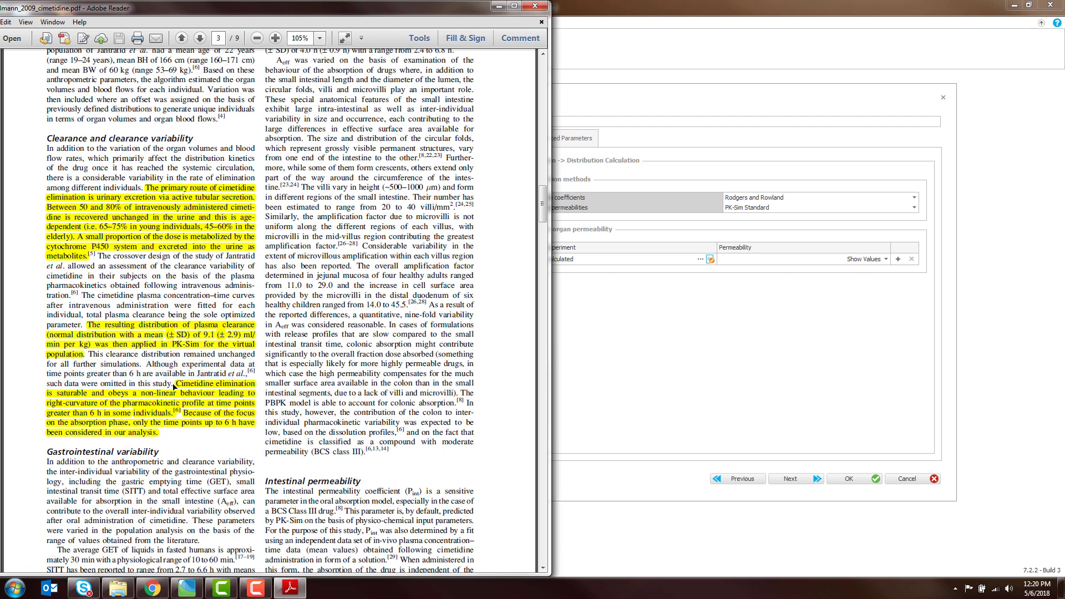
pyautogui.moveTo(147, 365); pyautogui.dragTo(174, 384)
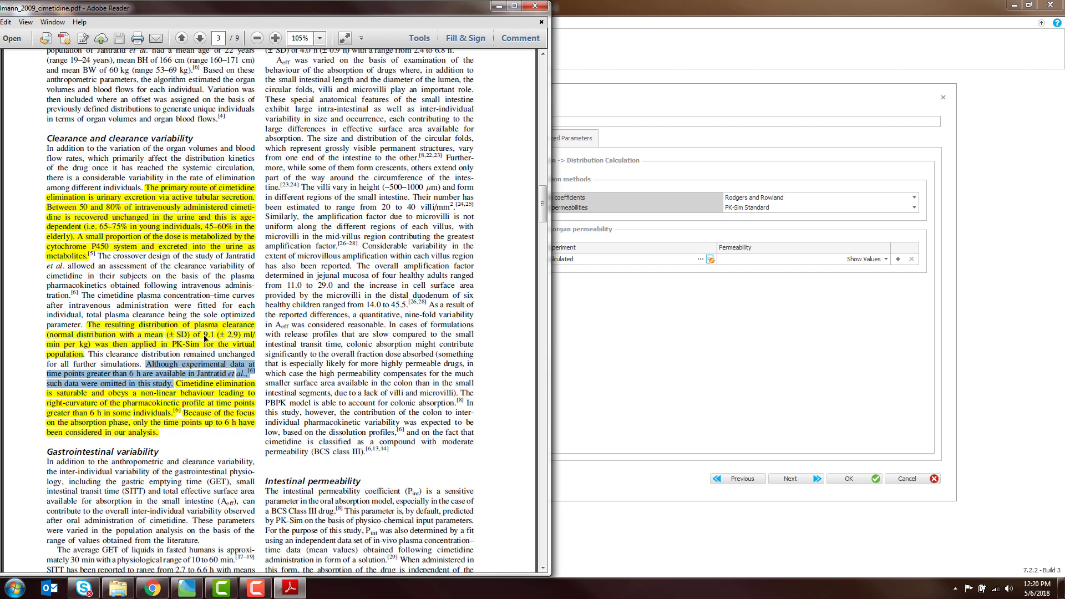
# Return to PK-Sim and start a Renal Clearances process of type Kidney Plasma Clearance with Willman 2009 as data source
pyautogui.click(793, 342)
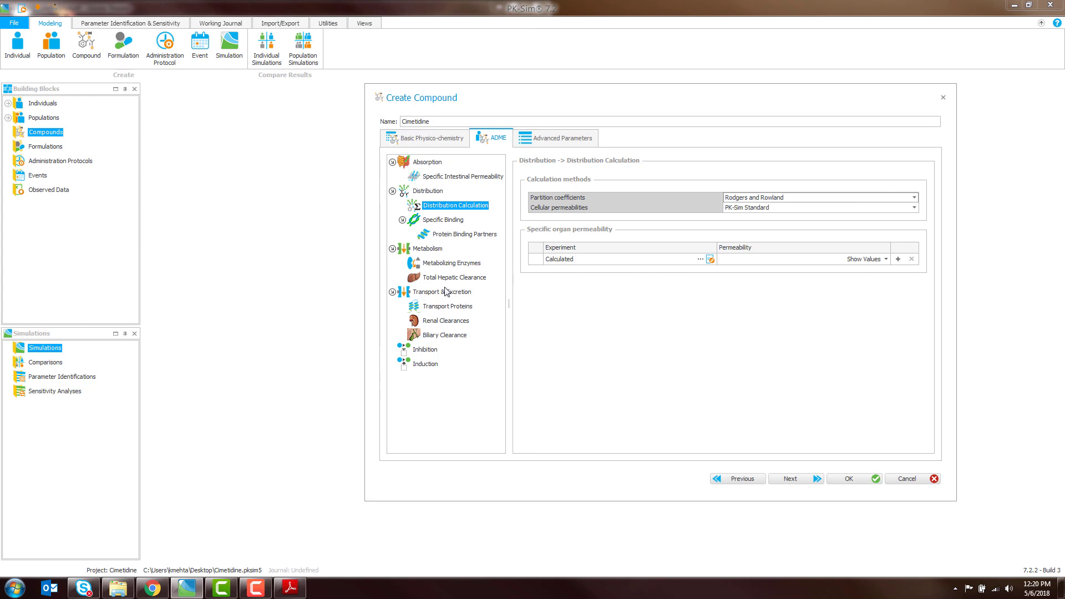
pyautogui.click(444, 320)
pyautogui.rightClick(444, 320)
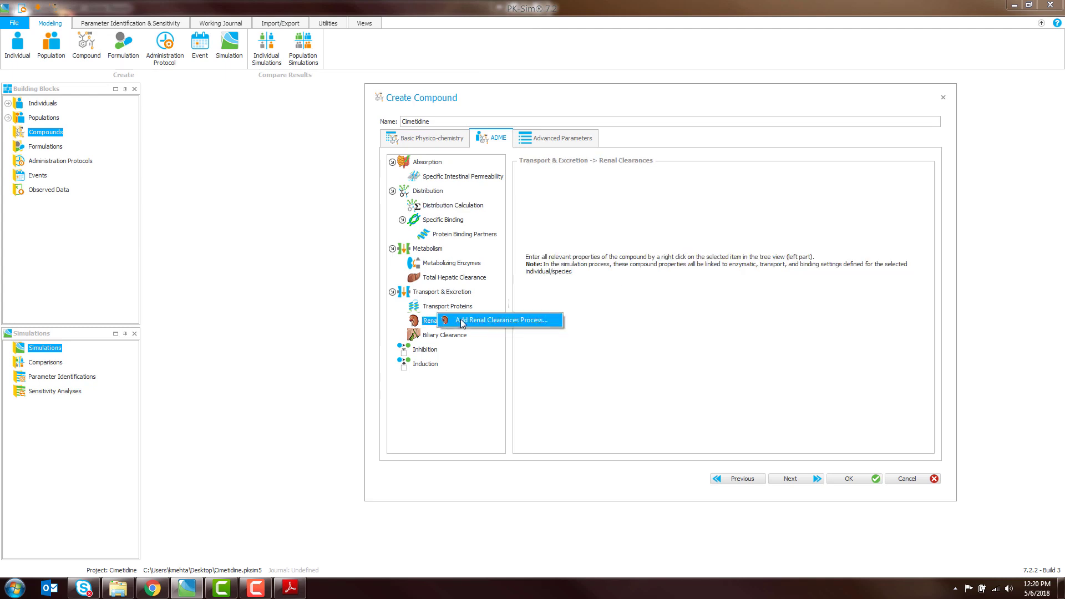
pyautogui.click(494, 321)
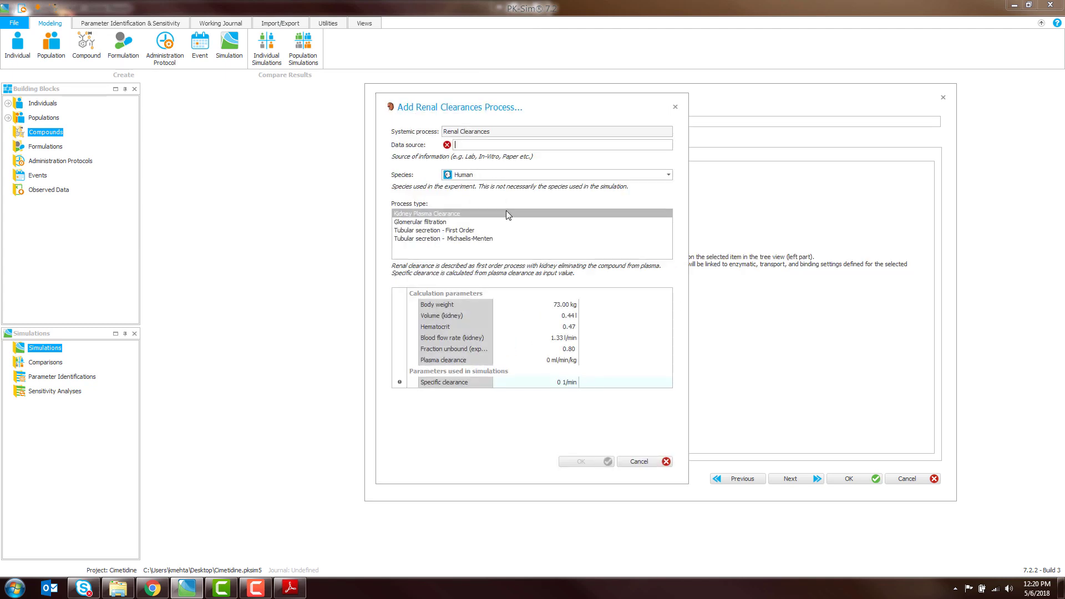
pyautogui.write('Willman 2009')
# Set the renal process's plasma clearance to 9.10 ml/min/kg and add the process to the compound
pyautogui.click(546, 361)
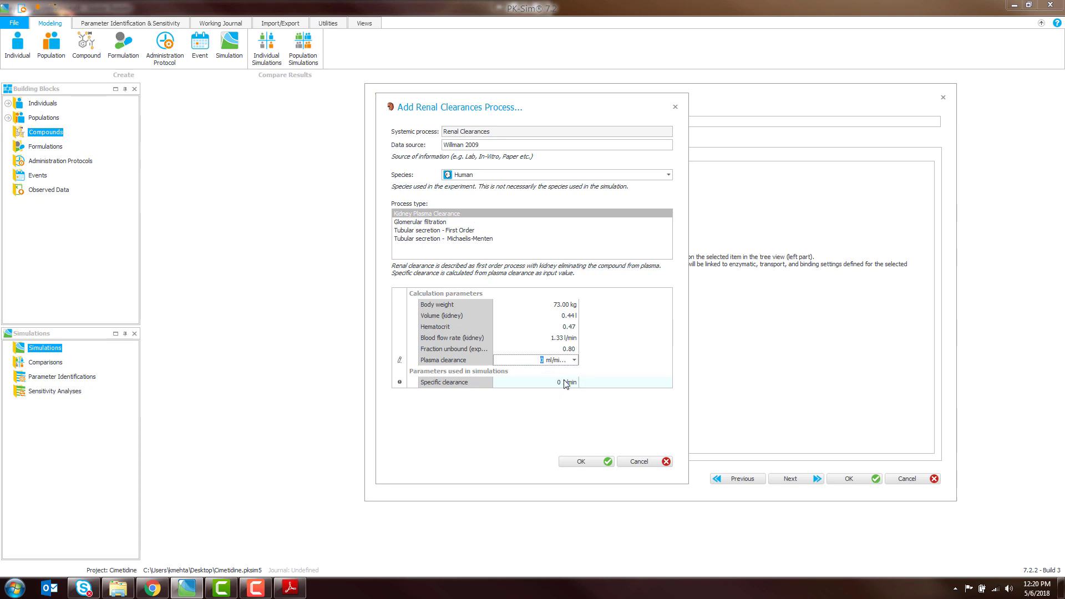
pyautogui.write('9.10')
pyautogui.click(573, 361)
pyautogui.click(574, 361)
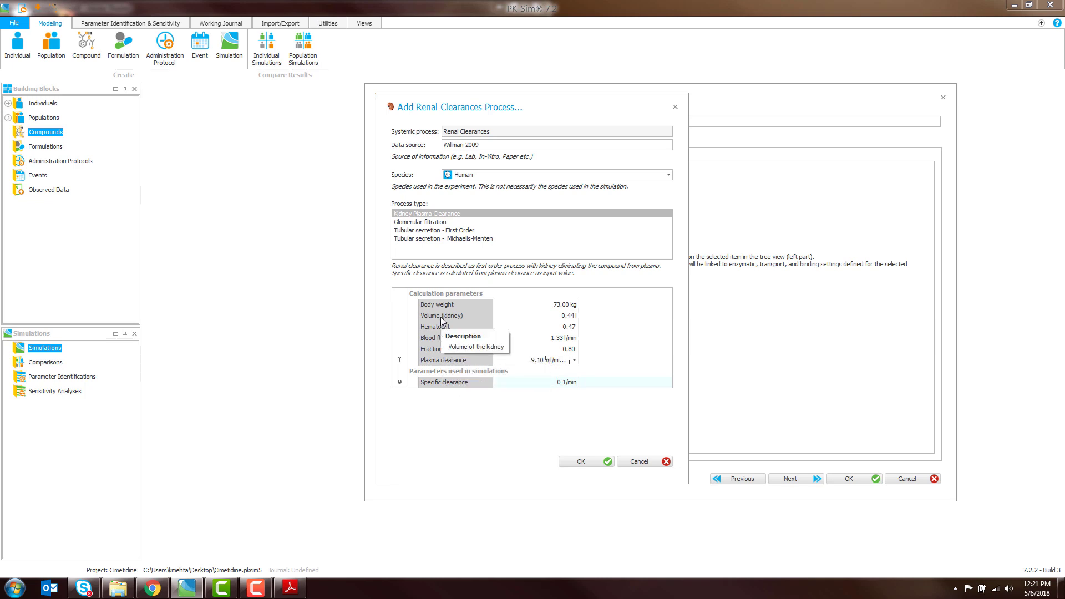
pyautogui.moveTo(436, 388)
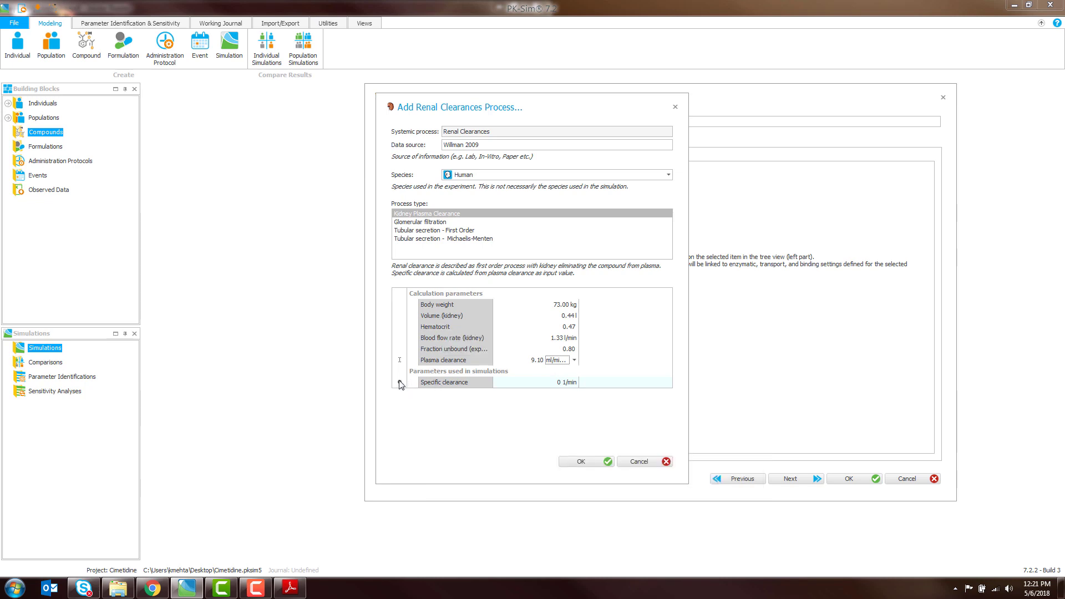
pyautogui.moveTo(401, 384)
pyautogui.click(546, 388)
pyautogui.click(587, 460)
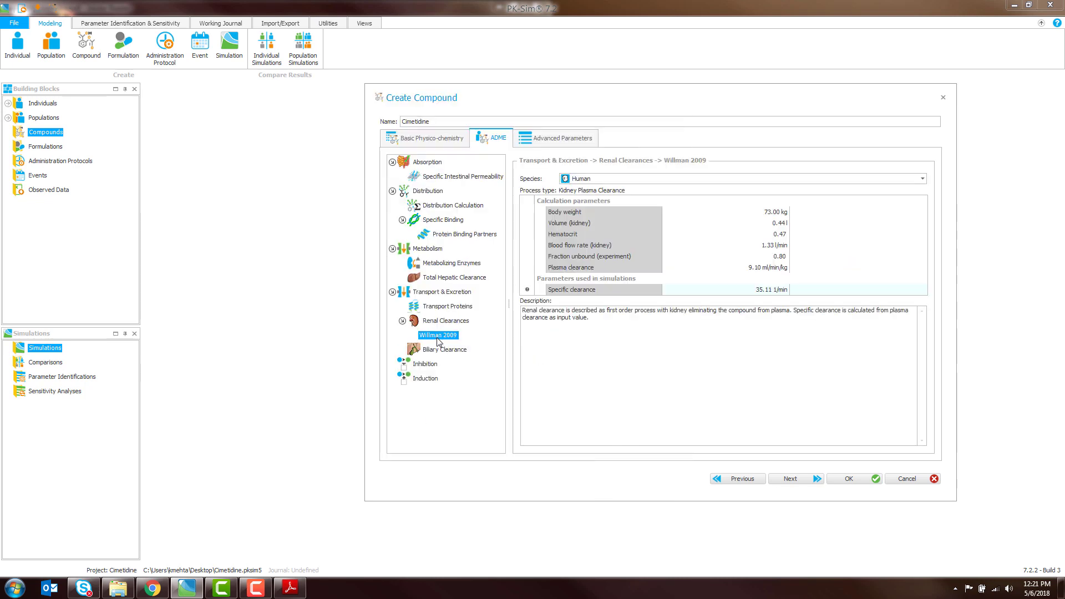
# Add a CYP3A4 metabolizing enzyme process of type Intrinsic clearance - First Order with data source Optimize
pyautogui.rightClick(431, 269)
pyautogui.click(447, 276)
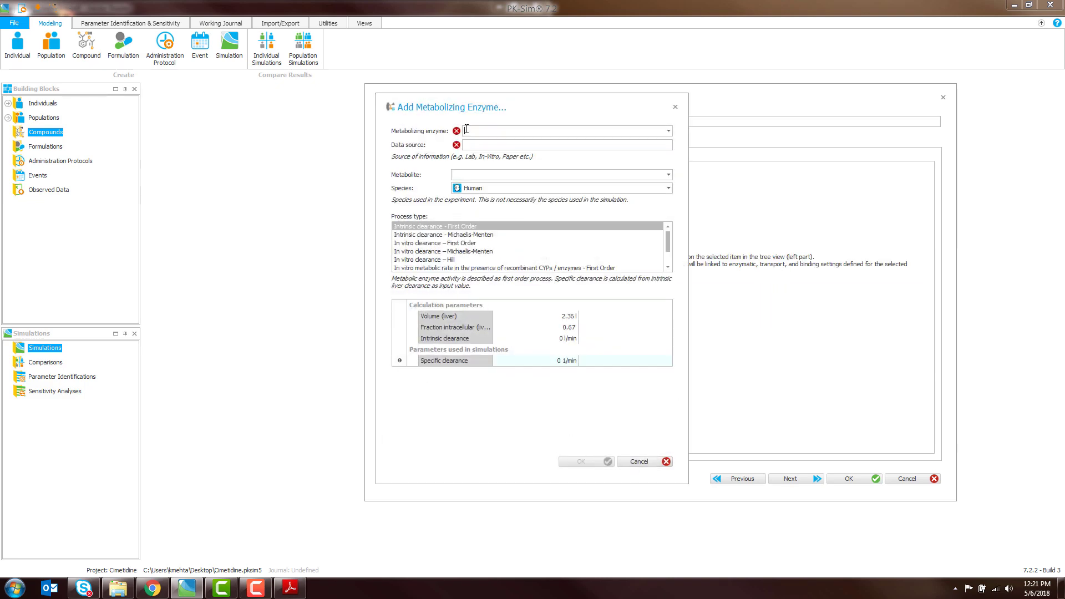
pyautogui.write('CYP')
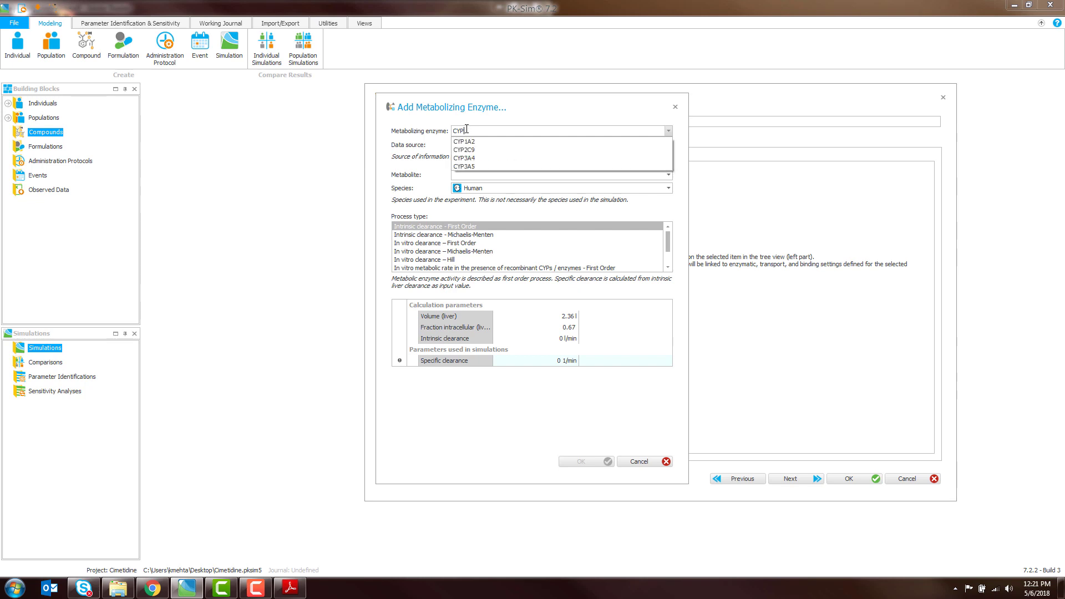
pyautogui.write('3A')
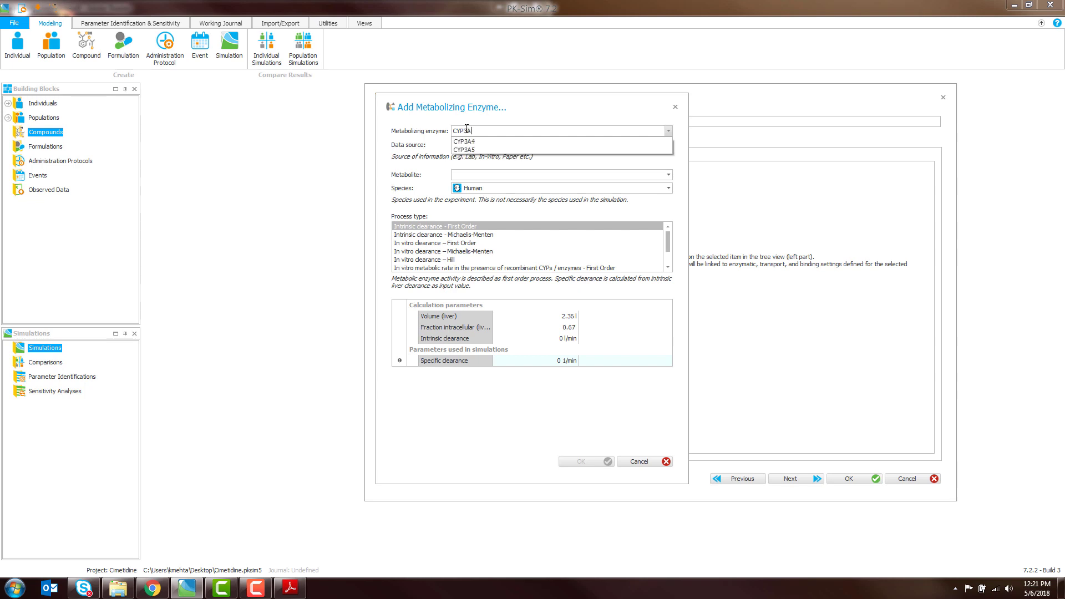
pyautogui.write('4')
pyautogui.click(480, 142)
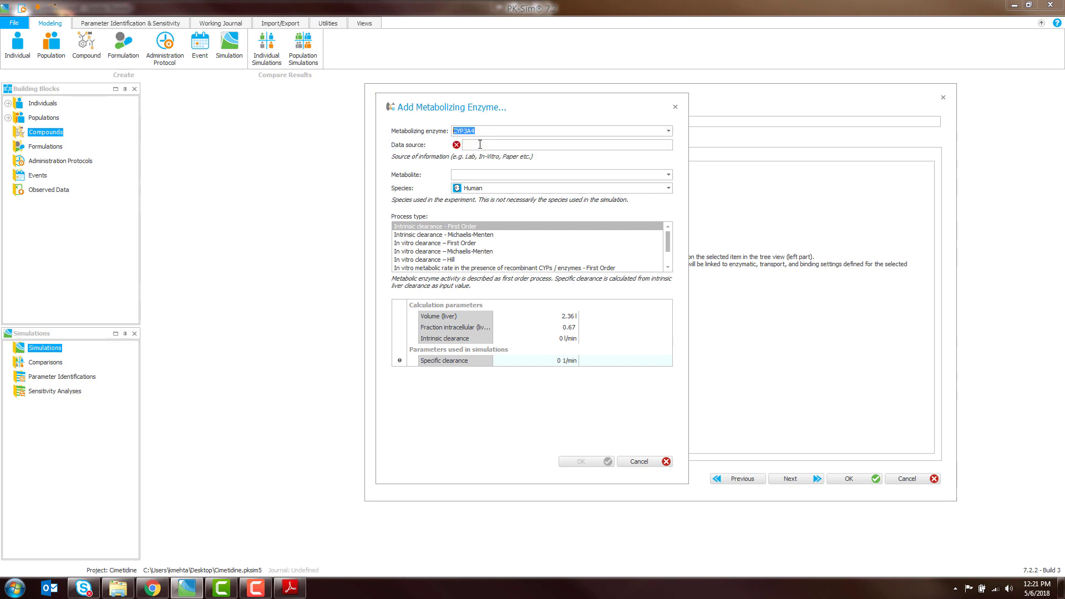
pyautogui.click(479, 145)
pyautogui.write('Optimize')
pyautogui.click(557, 339)
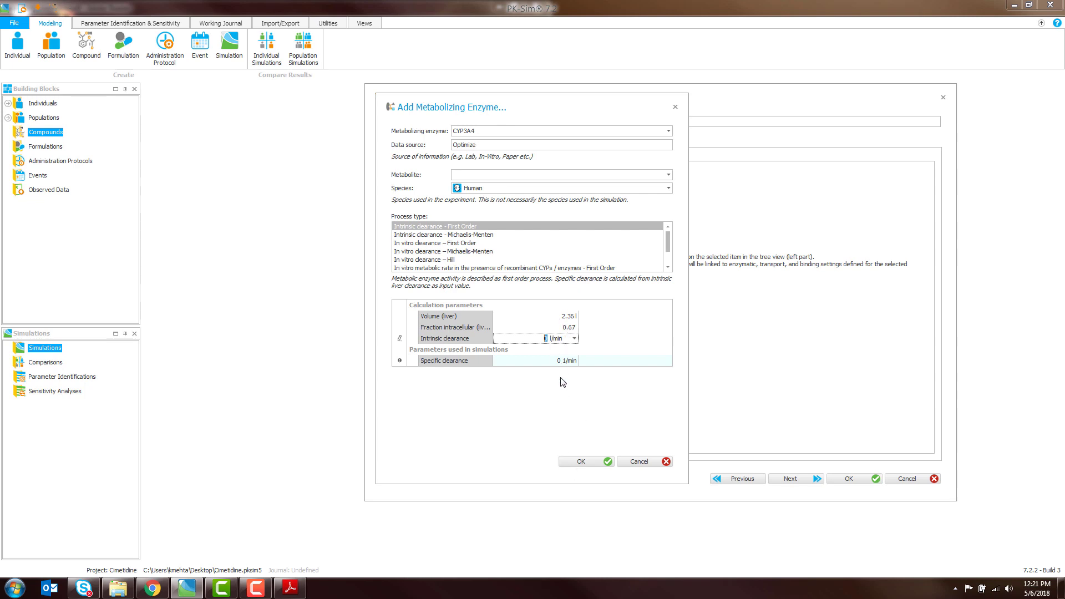
pyautogui.click(585, 463)
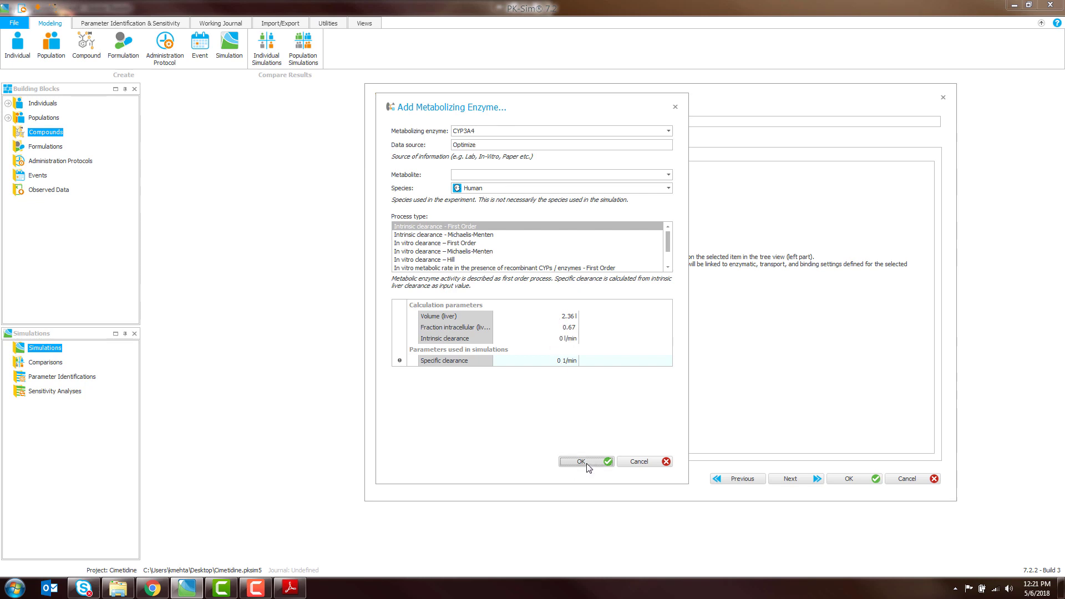
# Finish creating the Cimetidine compound and close its editor
pyautogui.click(847, 479)
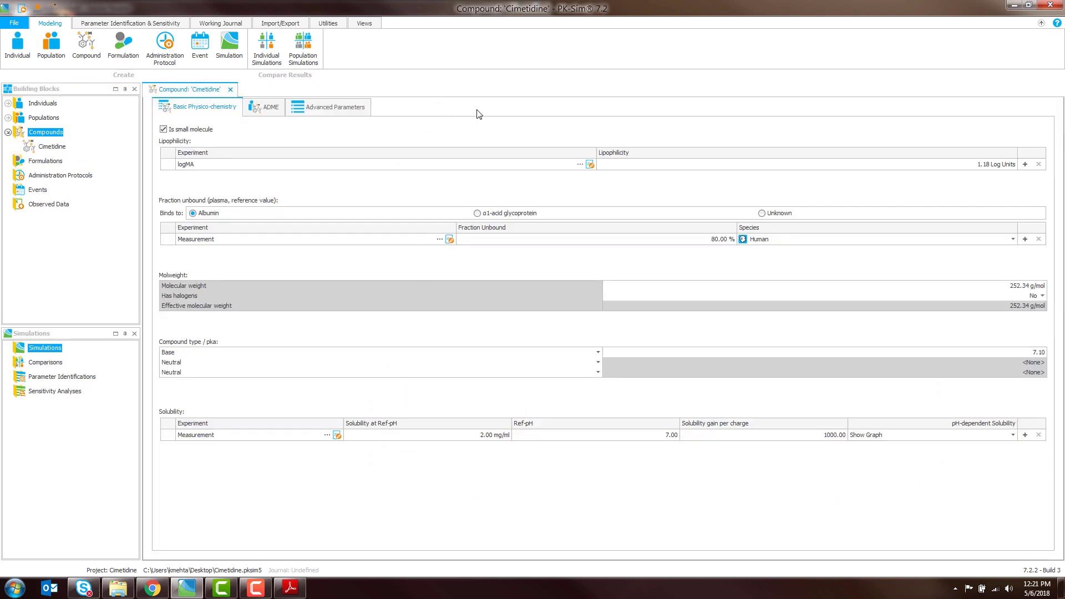
pyautogui.click(230, 90)
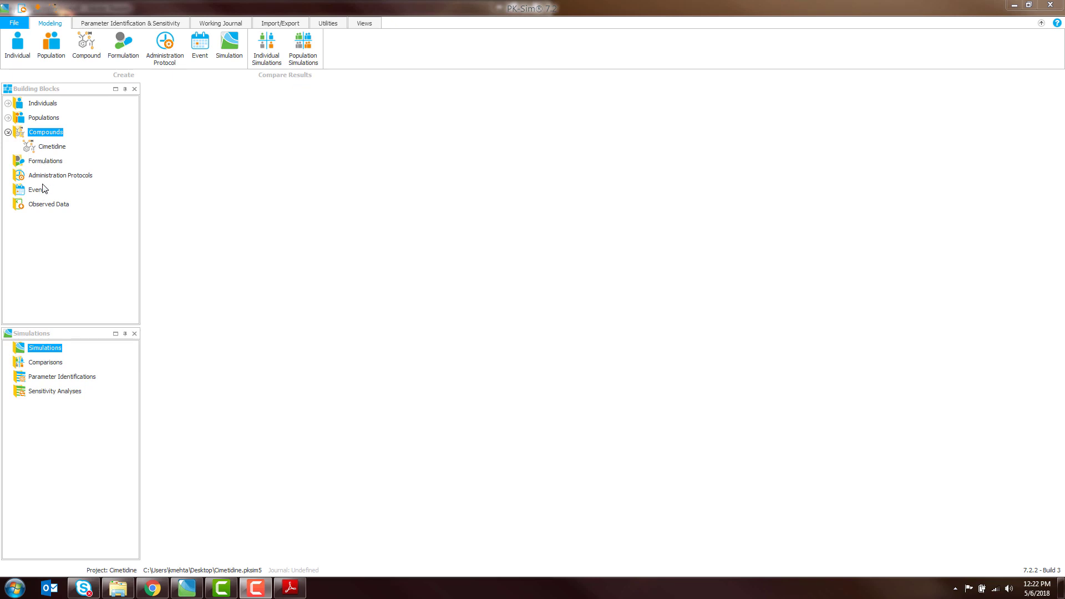
# Start adding observed data for Cimetidine and move the file selection dialog clear of the building blocks
pyautogui.rightClick(44, 205)
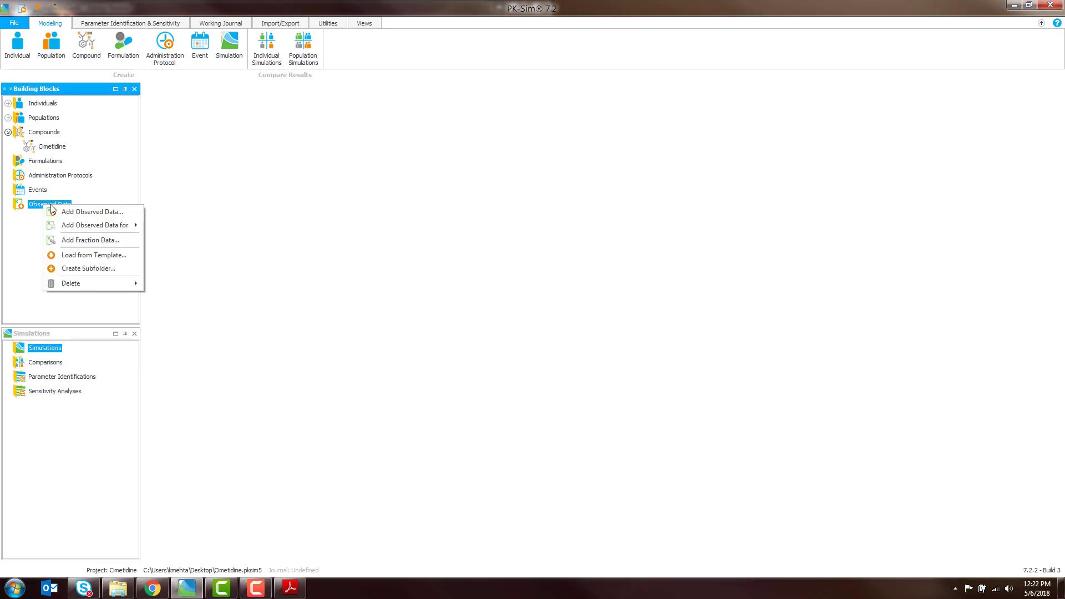
pyautogui.moveTo(64, 226)
pyautogui.click(162, 227)
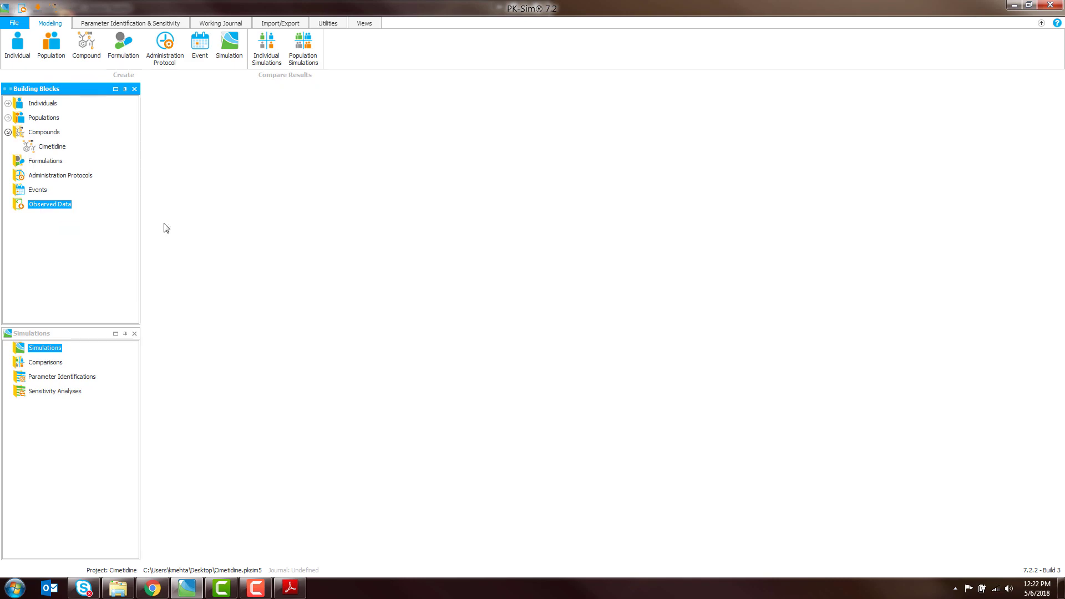
pyautogui.moveTo(349, 61); pyautogui.dragTo(629, 96)
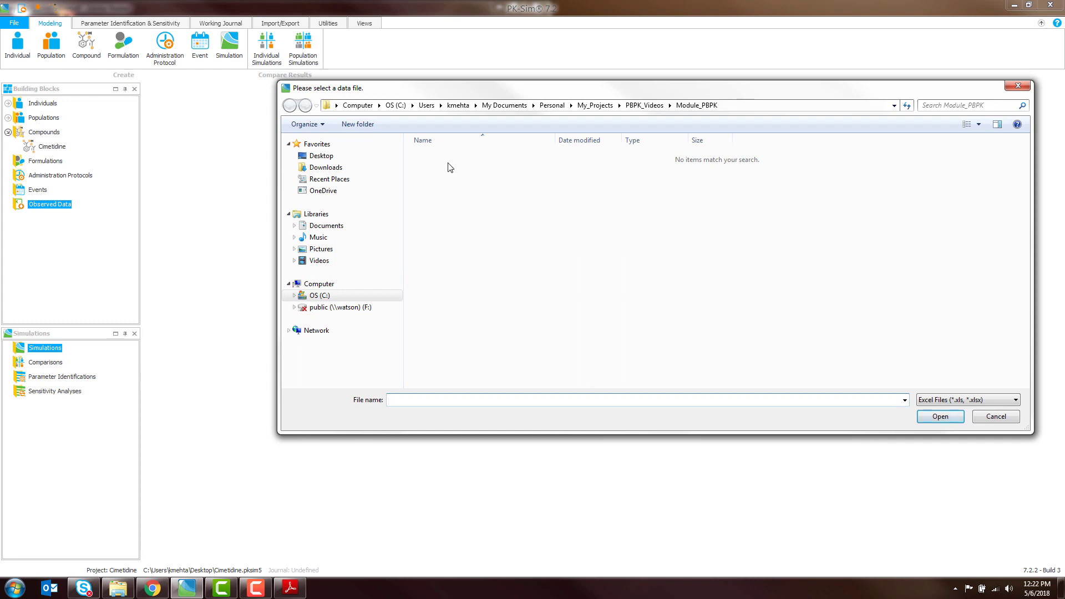
# Go up to My Documents and browse back through Personal, My_Projects and PBPK_Videos to the Module_PBPK folder
pyautogui.click(505, 105)
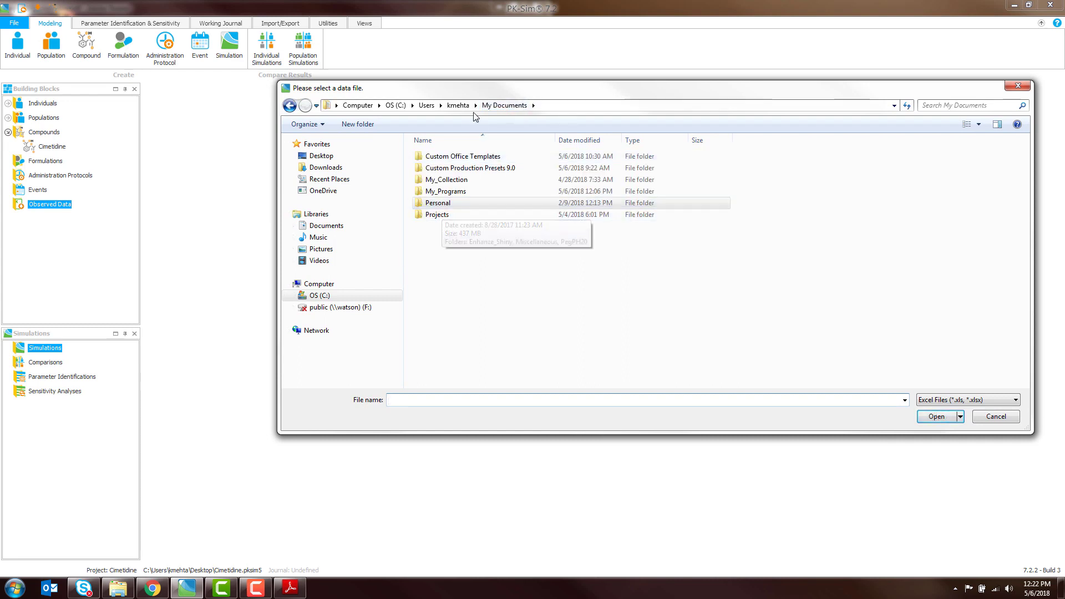
pyautogui.click(342, 283)
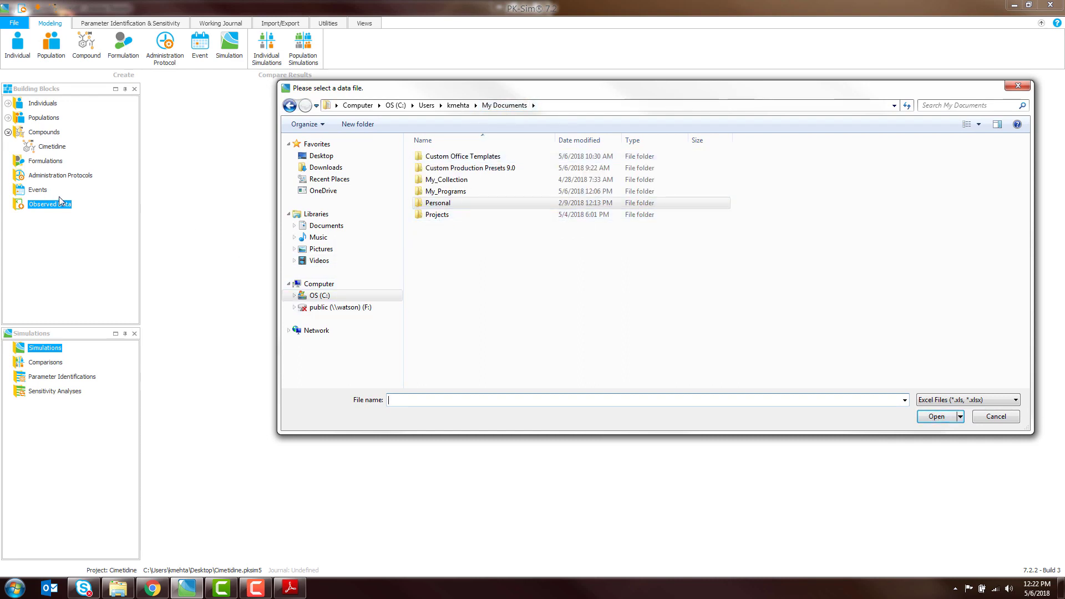
pyautogui.doubleClick(438, 203)
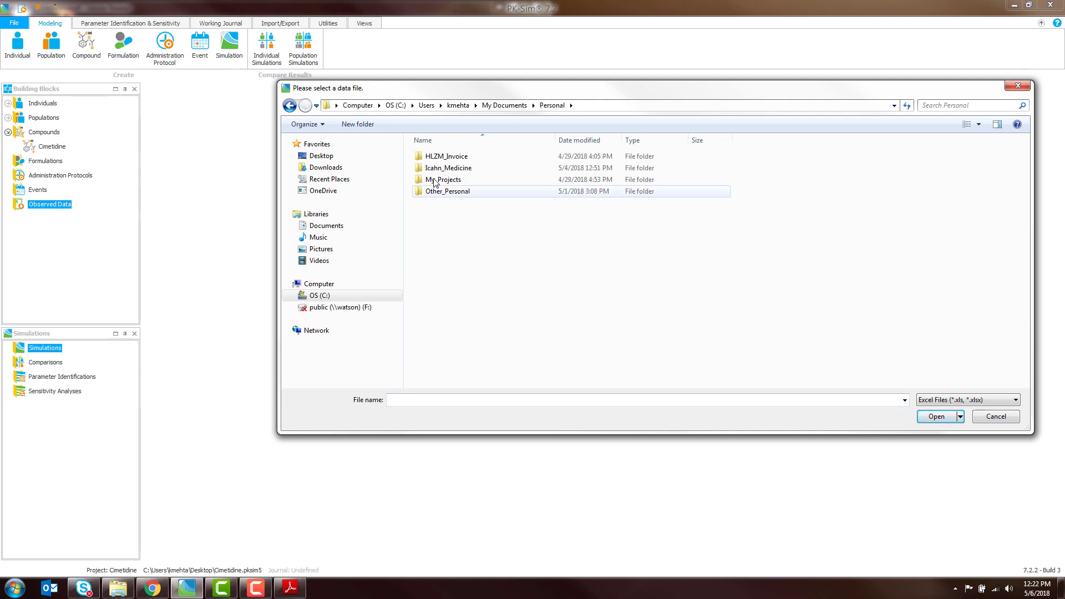
pyautogui.doubleClick(436, 180)
pyautogui.doubleClick(436, 192)
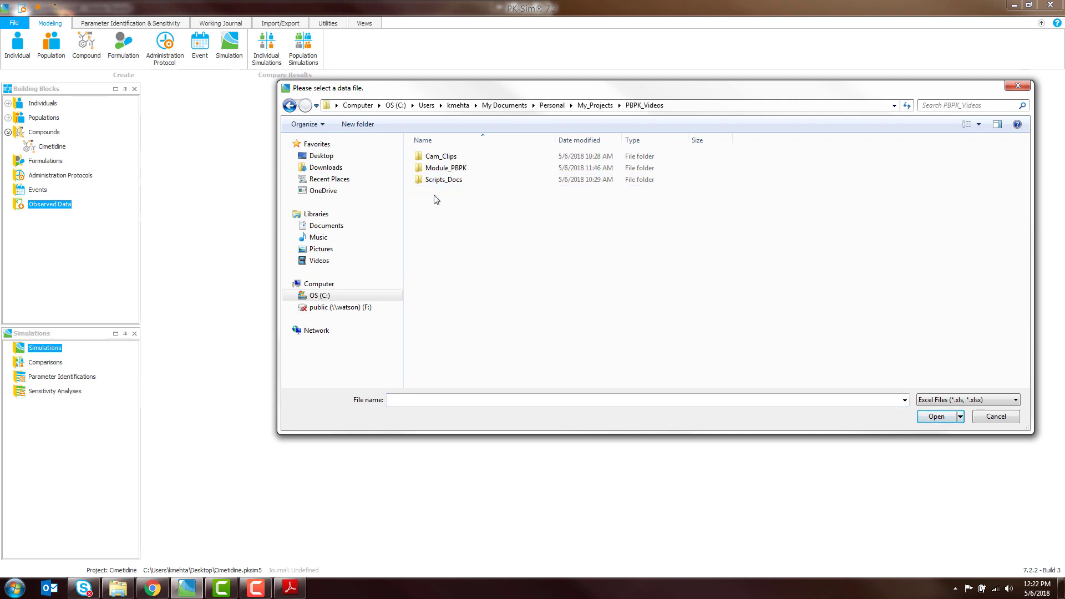
pyautogui.click(438, 172)
pyautogui.doubleClick(439, 174)
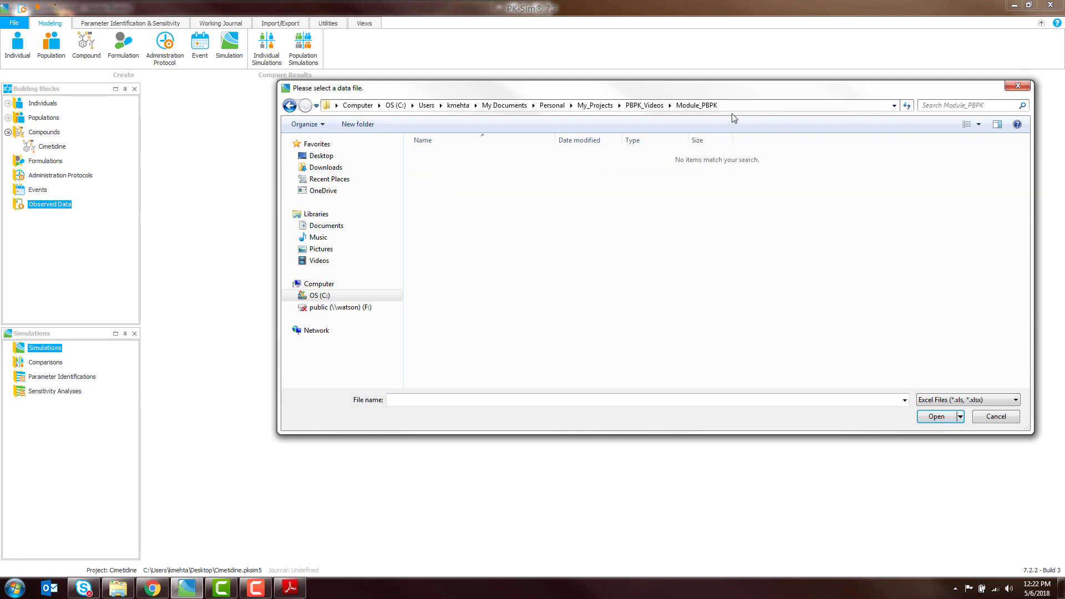
# Limit the file list to comma separated value files and open Larsson_1981_Cimetidine_IVBolus_200mg.csv for import
pyautogui.click(944, 399)
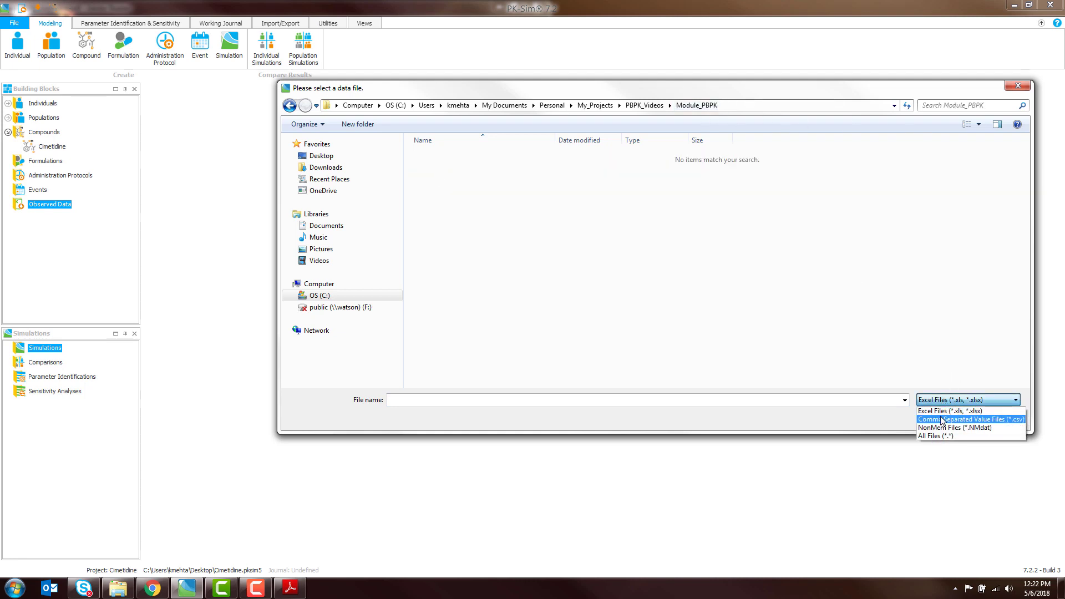
pyautogui.click(944, 416)
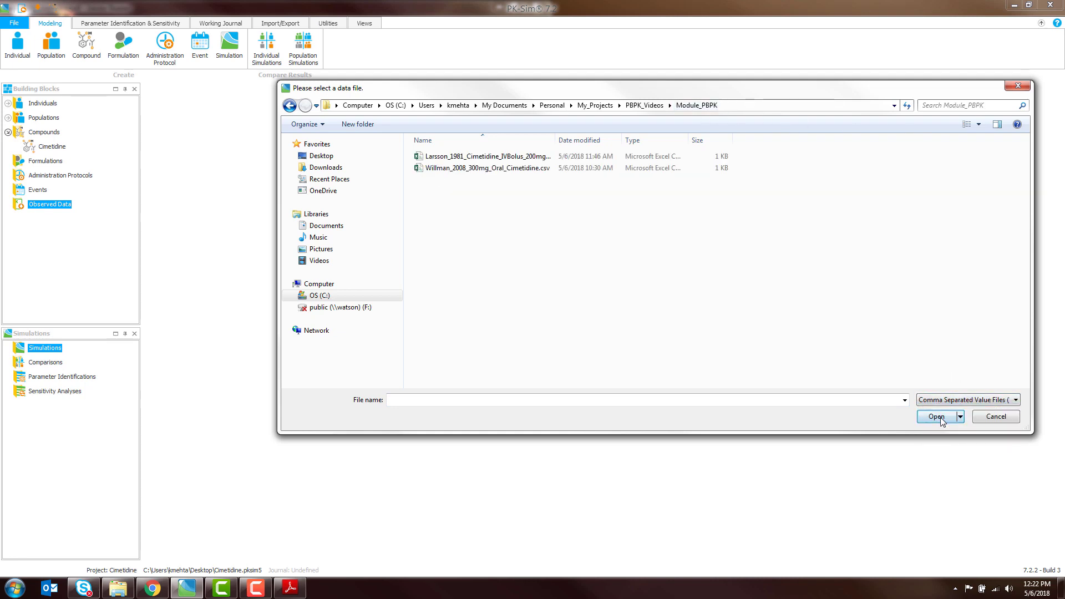
pyautogui.click(496, 157)
pyautogui.click(940, 417)
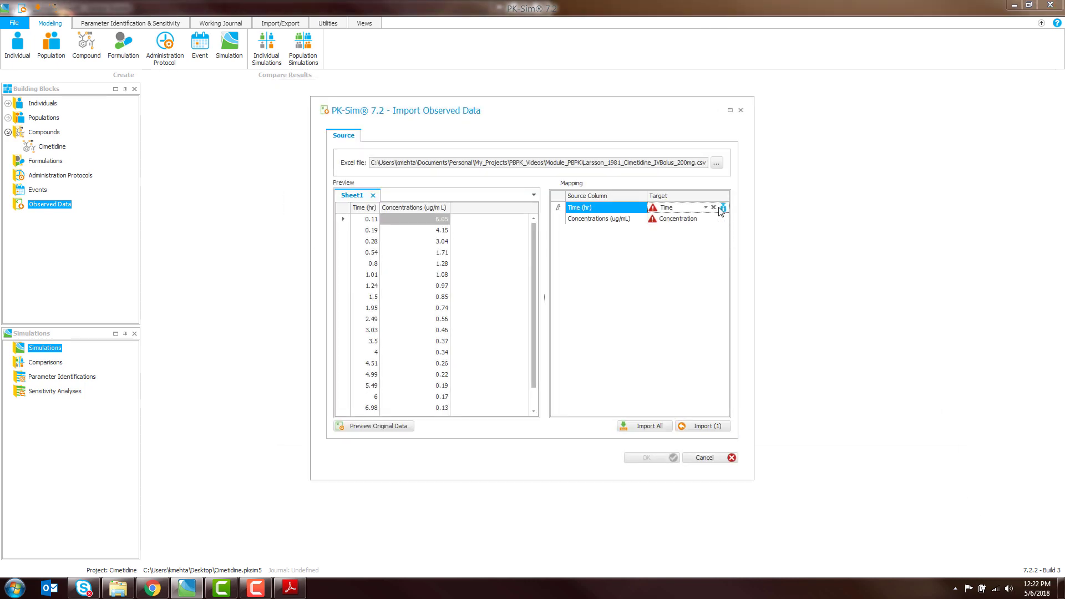
# Set the import units to h for the Time column and µg/ml for the Concentration column
pyautogui.click(722, 209)
pyautogui.click(609, 340)
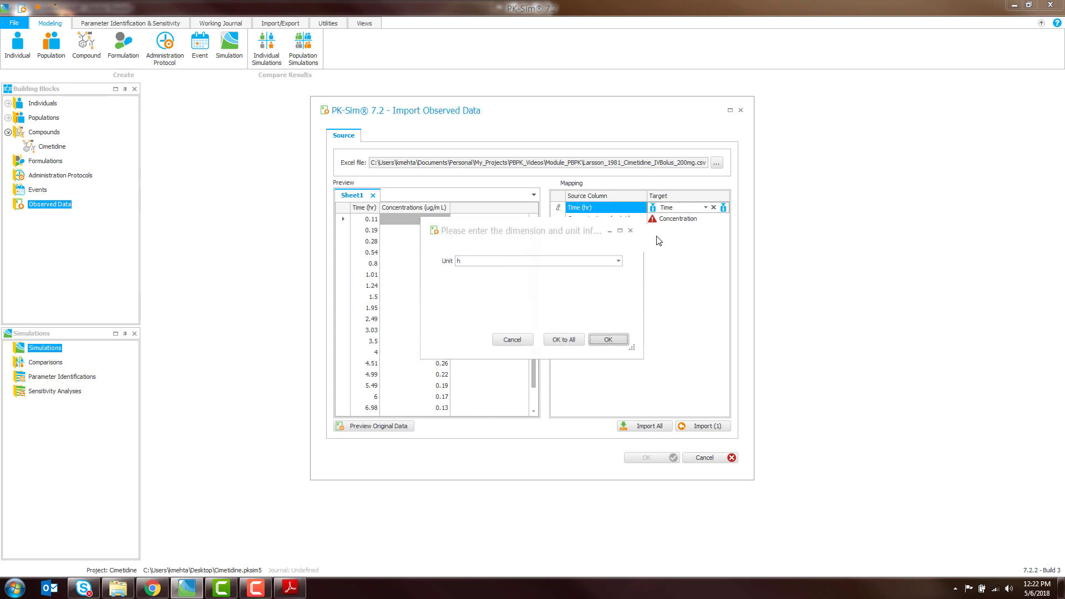
pyautogui.click(724, 220)
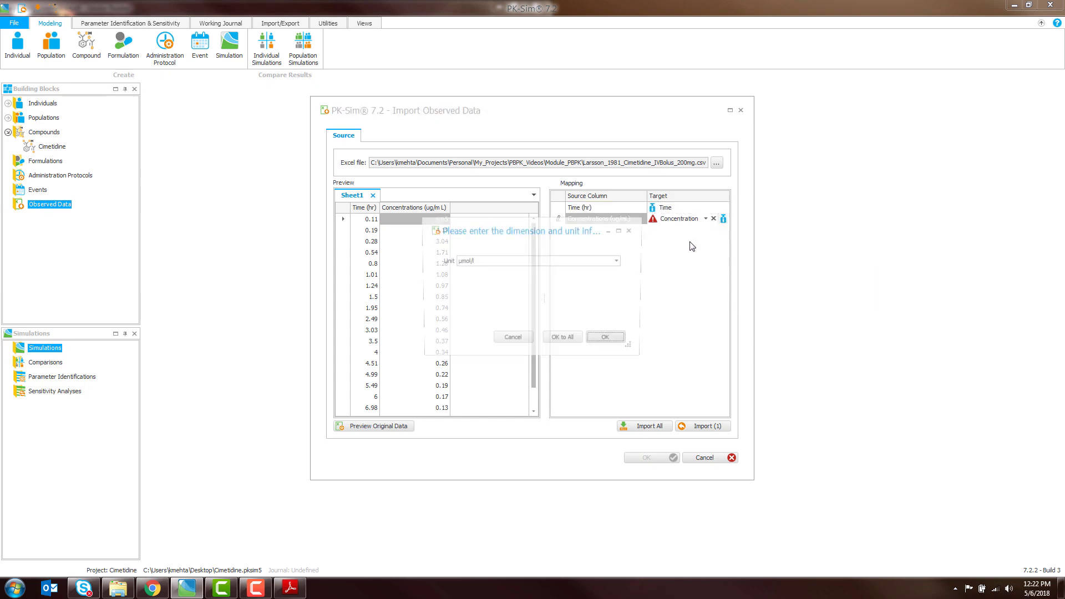
pyautogui.click(542, 261)
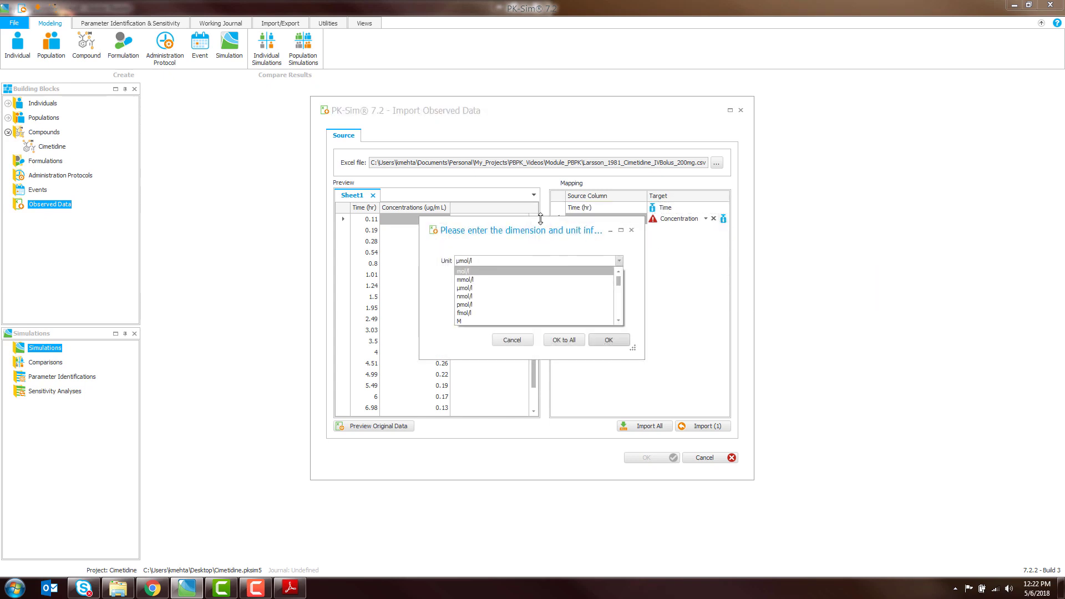
pyautogui.moveTo(538, 225); pyautogui.dragTo(539, 258)
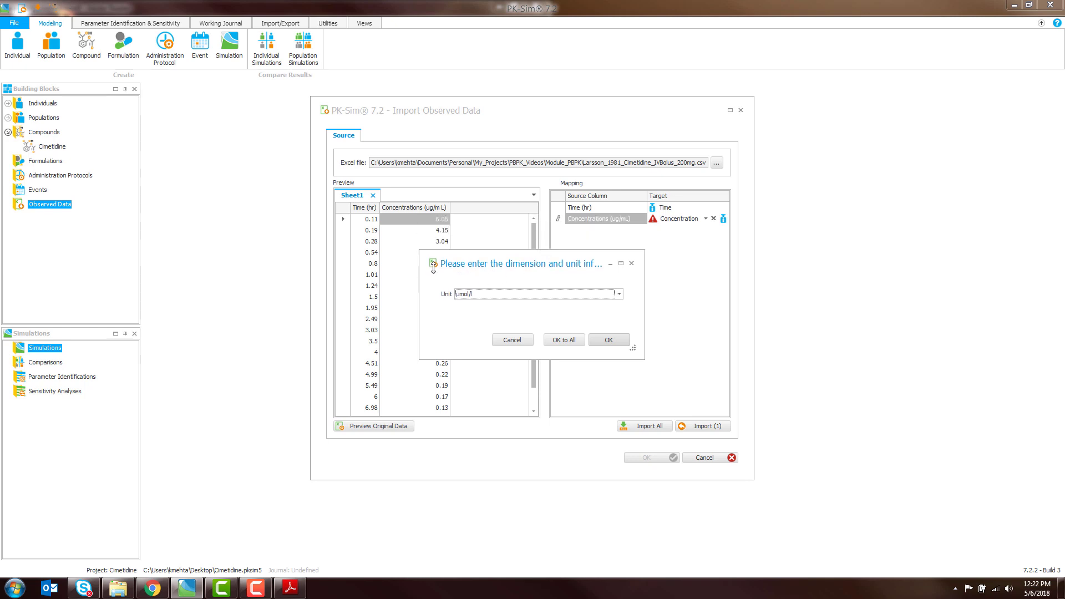
pyautogui.click(497, 295)
pyautogui.scroll(-2, 508, 336)
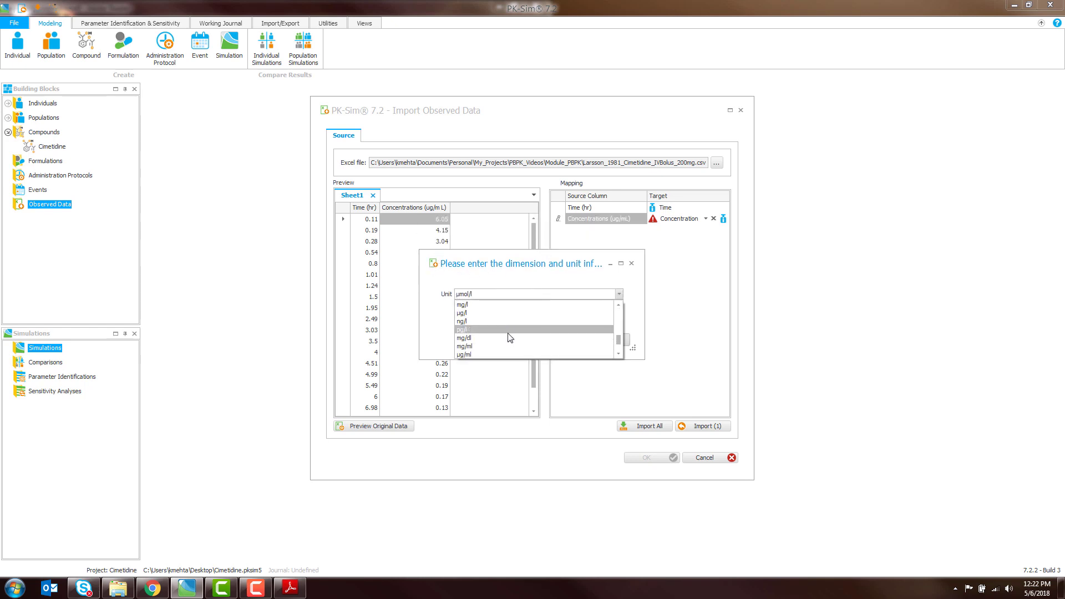
pyautogui.scroll(-1, 494, 337)
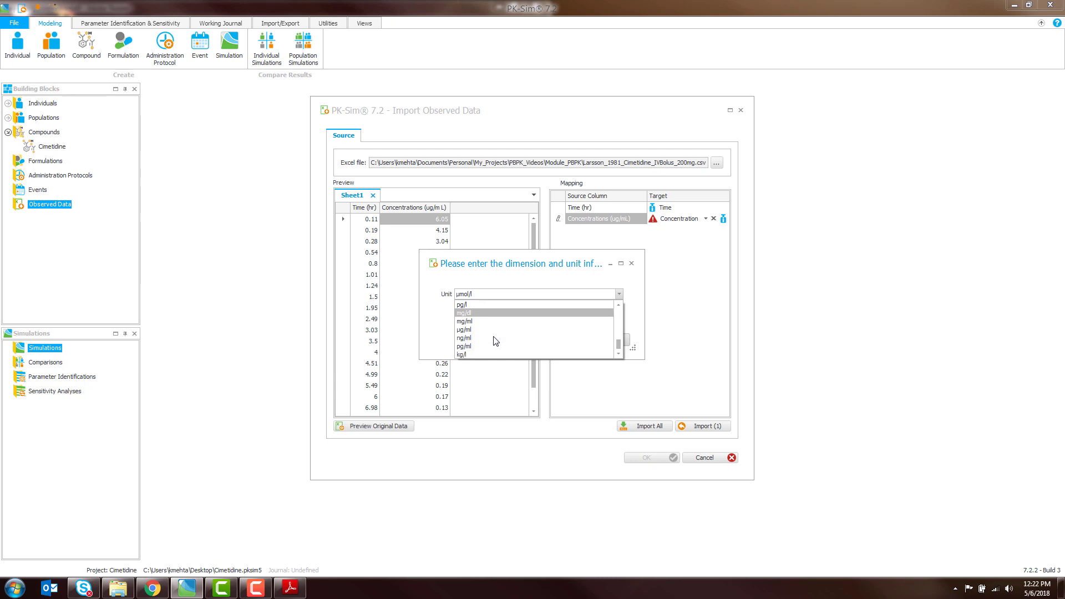
pyautogui.click(490, 330)
pyautogui.click(612, 341)
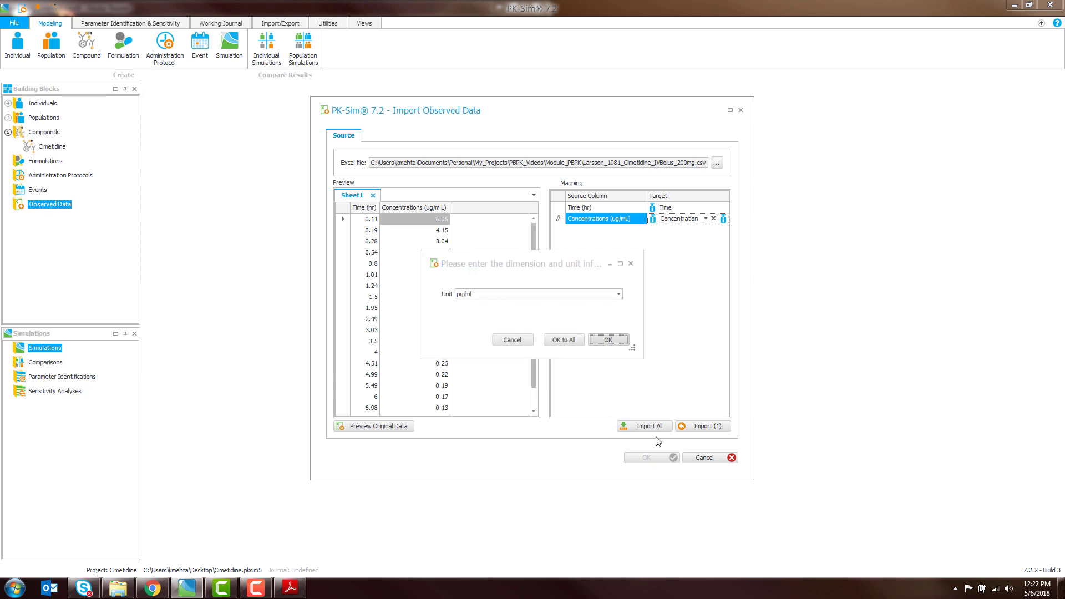
# Import the data sheet with species Human, organ Peripheral Venous Blood and compartment Plasma, and add it to Observed Data
pyautogui.click(709, 426)
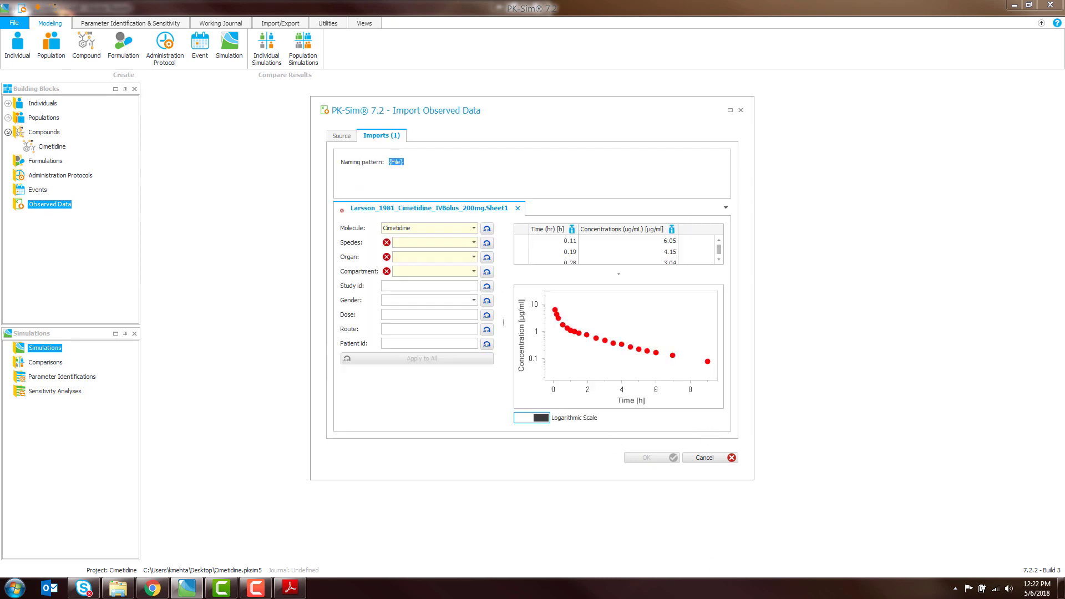
pyautogui.click(427, 243)
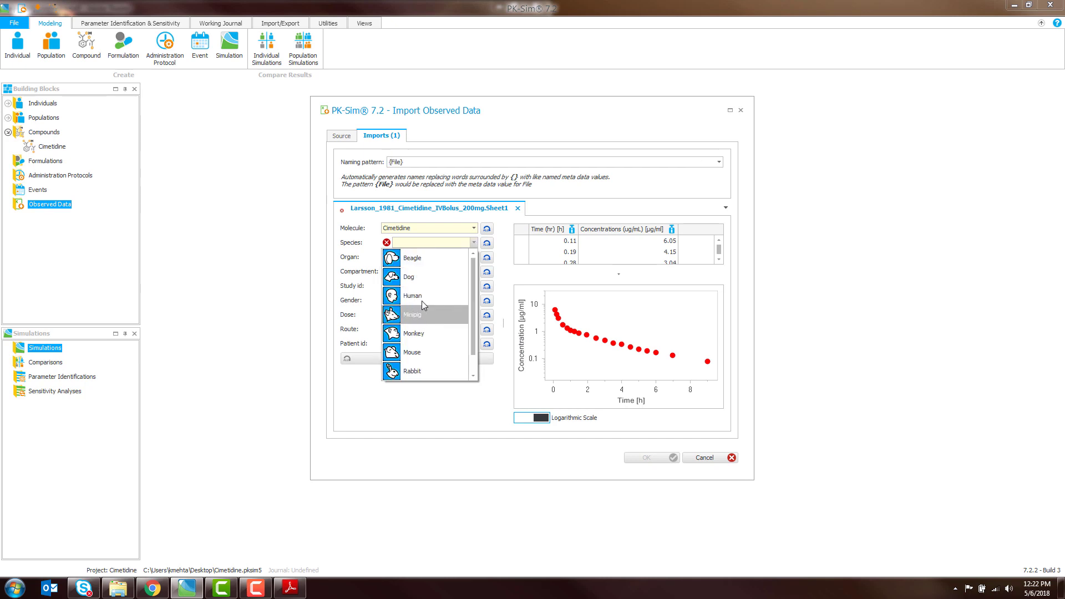
pyautogui.click(422, 300)
pyautogui.click(420, 258)
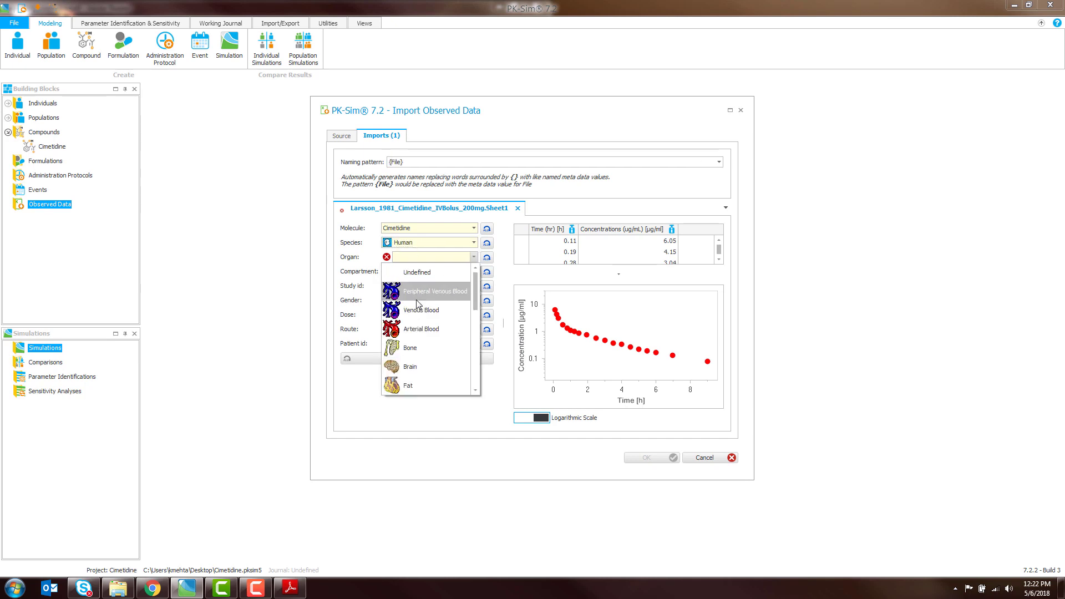
pyautogui.click(417, 291)
pyautogui.click(411, 273)
pyautogui.click(409, 308)
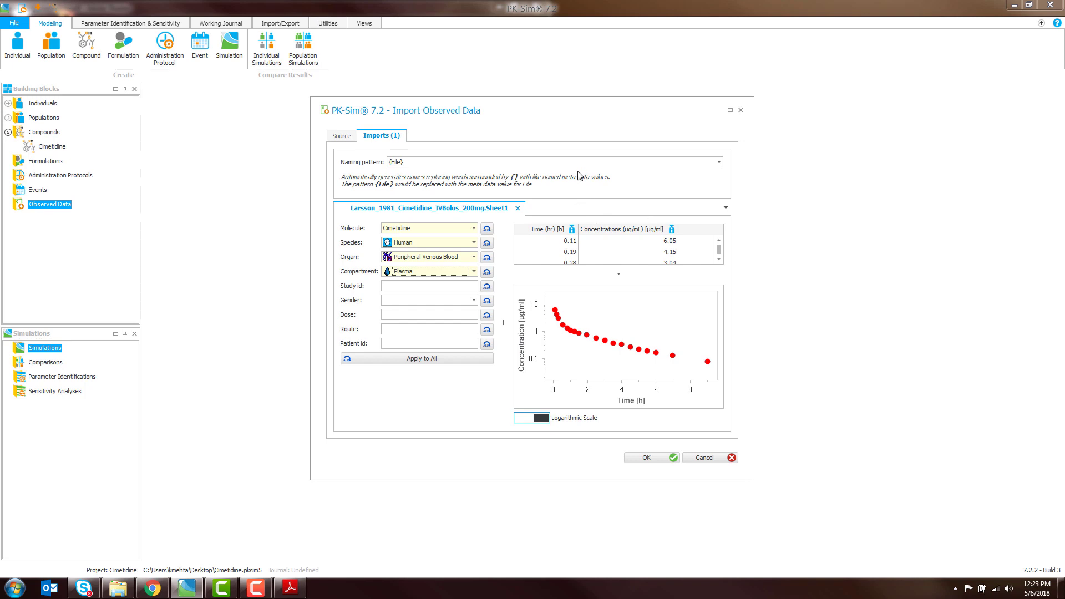
pyautogui.click(648, 458)
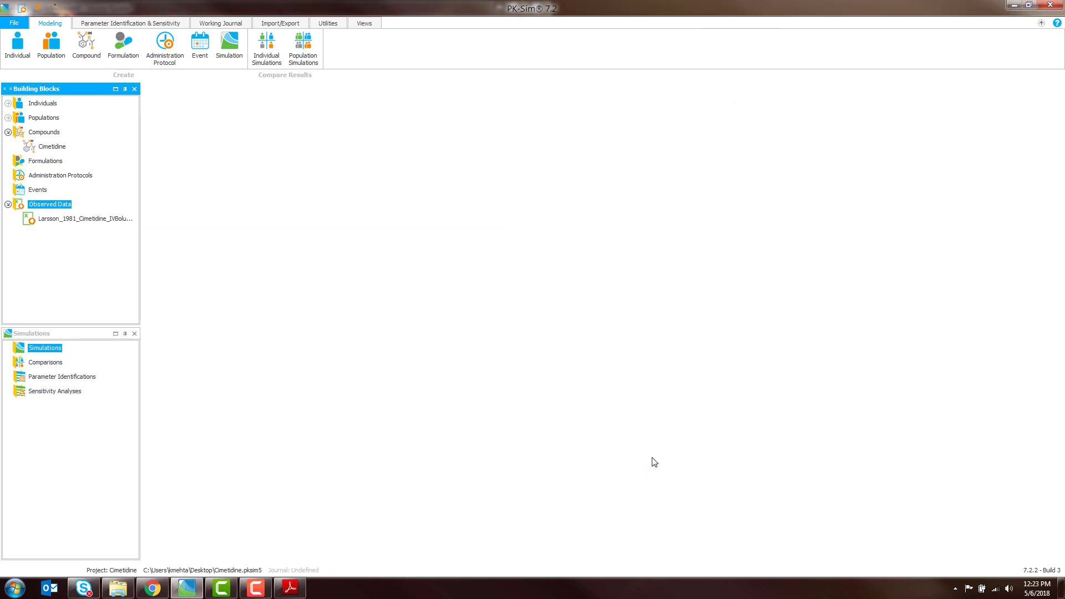
pyautogui.click(79, 222)
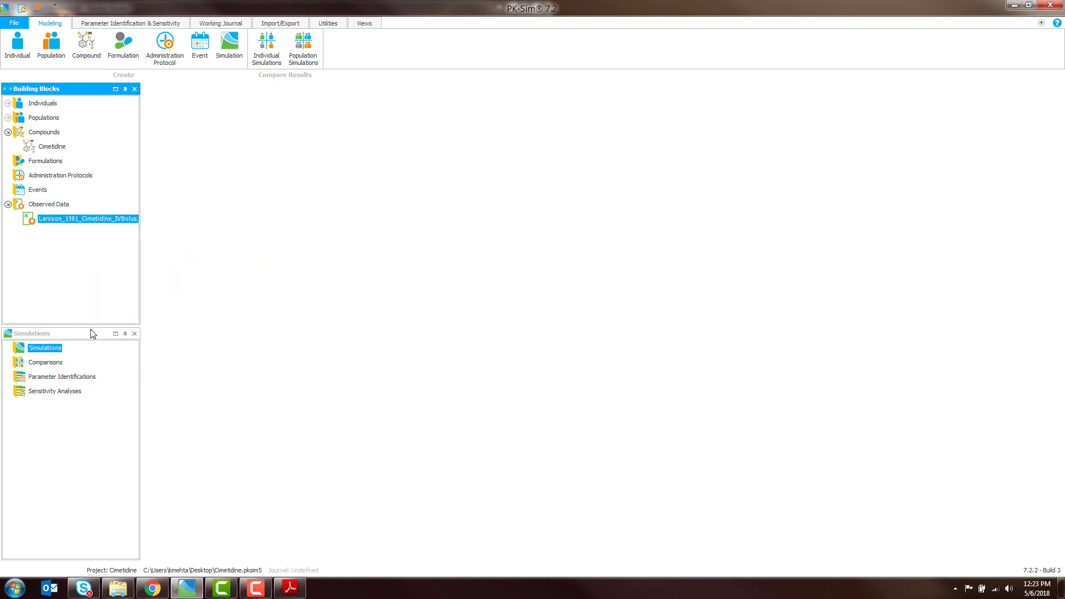
pyautogui.moveTo(90, 326); pyautogui.dragTo(92, 303)
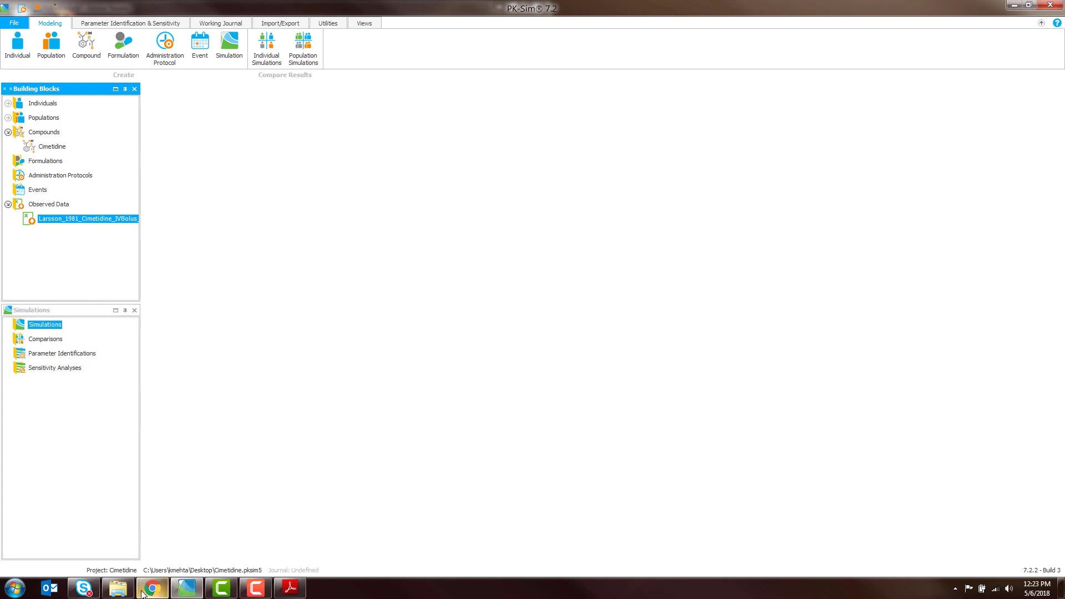
# Search the computer for Larsson and open Larsson_1981_Cimetidine_IVBolus_200mg.csv in Excel
pyautogui.click(1, 590)
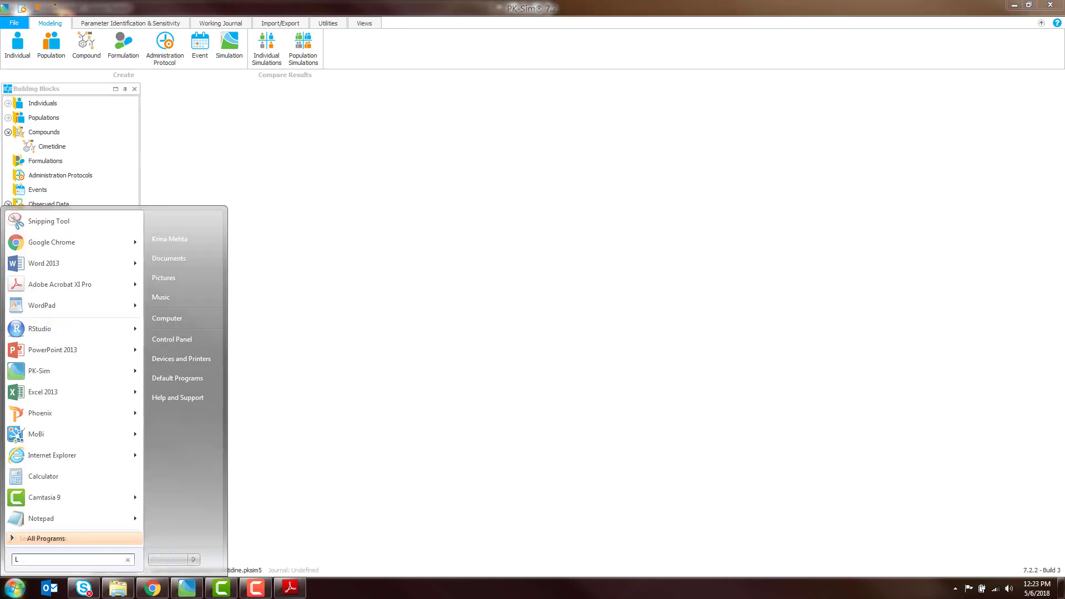
pyautogui.write('Larsson')
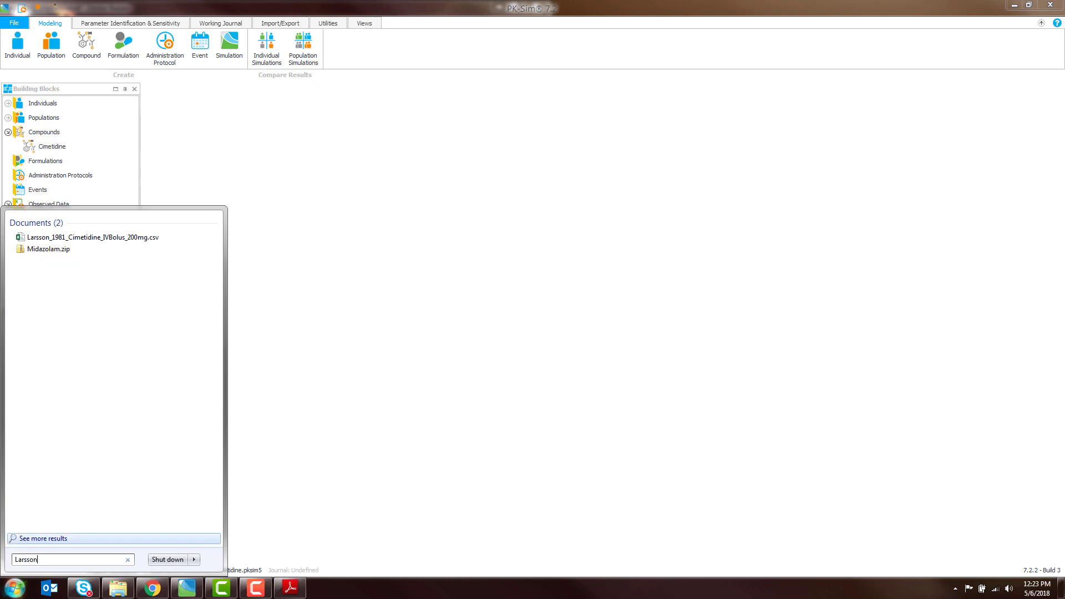
pyautogui.click(87, 237)
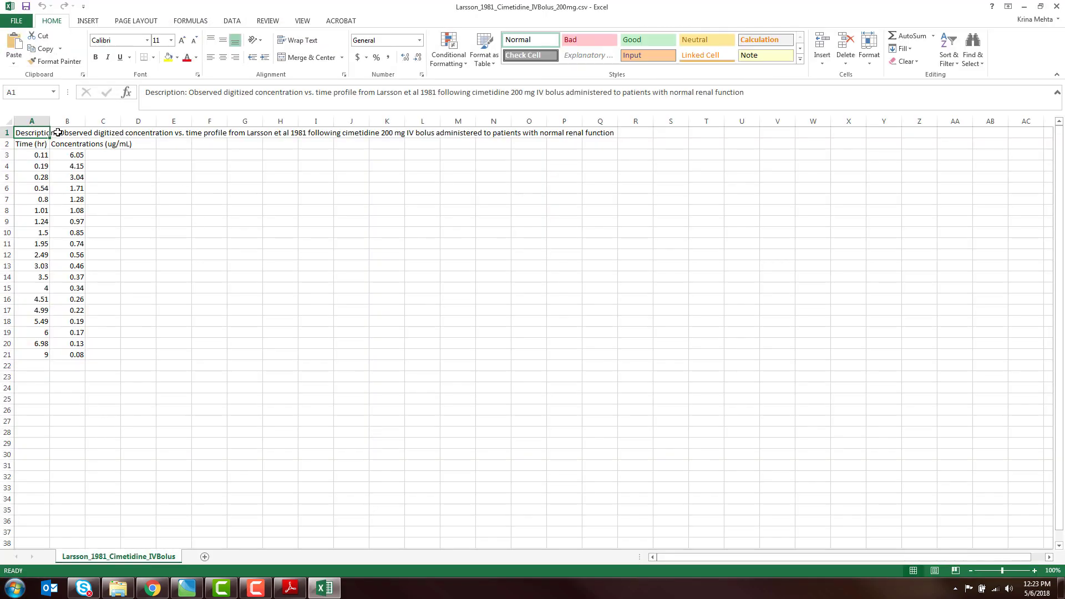
# Widen column A, examine the description and the time and concentration values in A3:B21, and close the file
pyautogui.moveTo(52, 121); pyautogui.dragTo(63, 121)
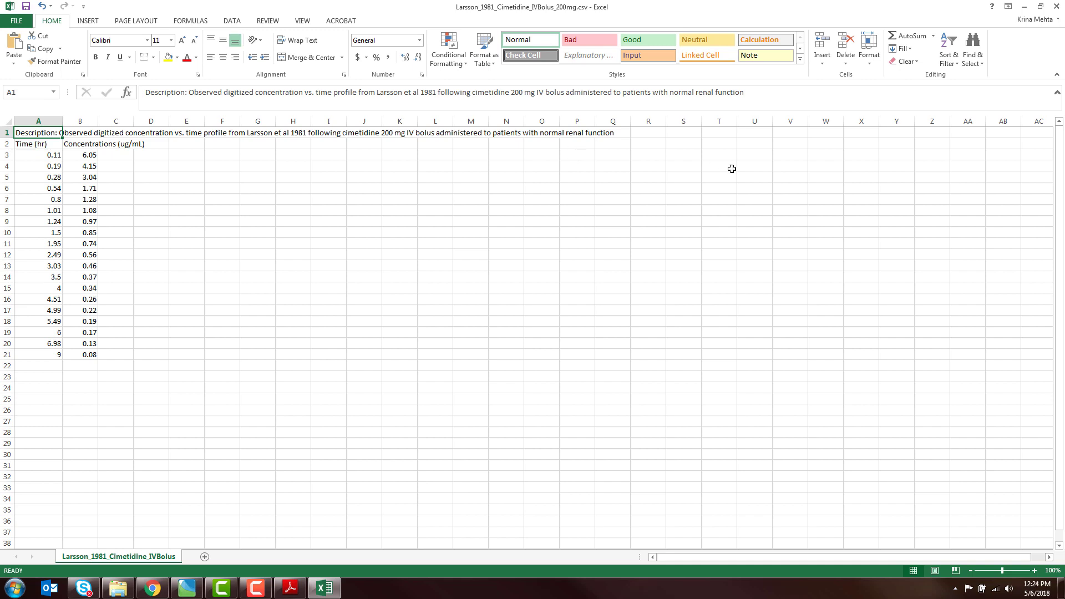
pyautogui.moveTo(56, 158); pyautogui.dragTo(85, 353)
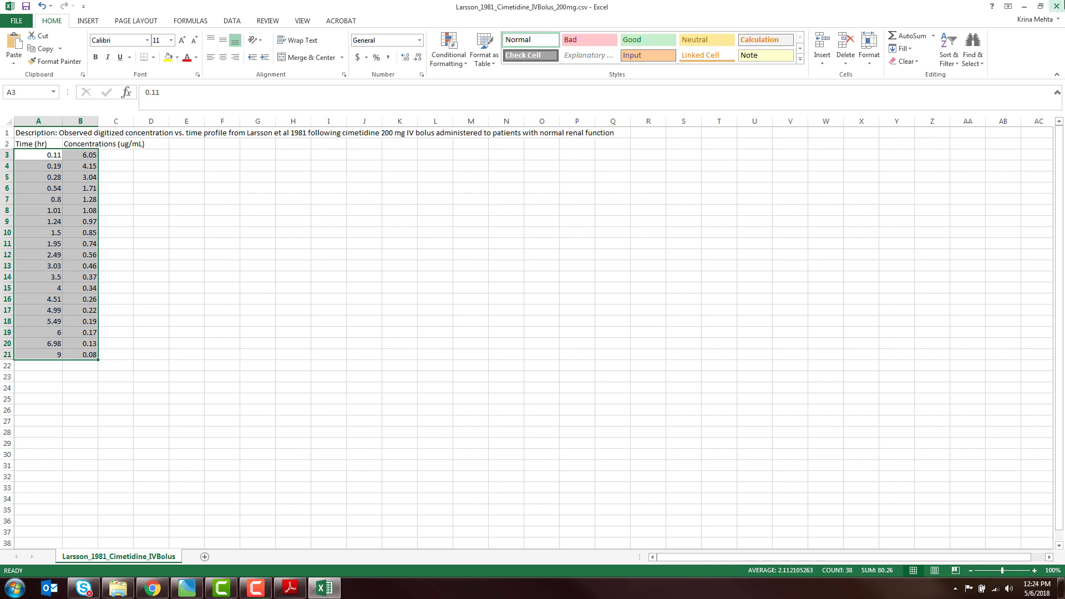
pyautogui.click(1057, 7)
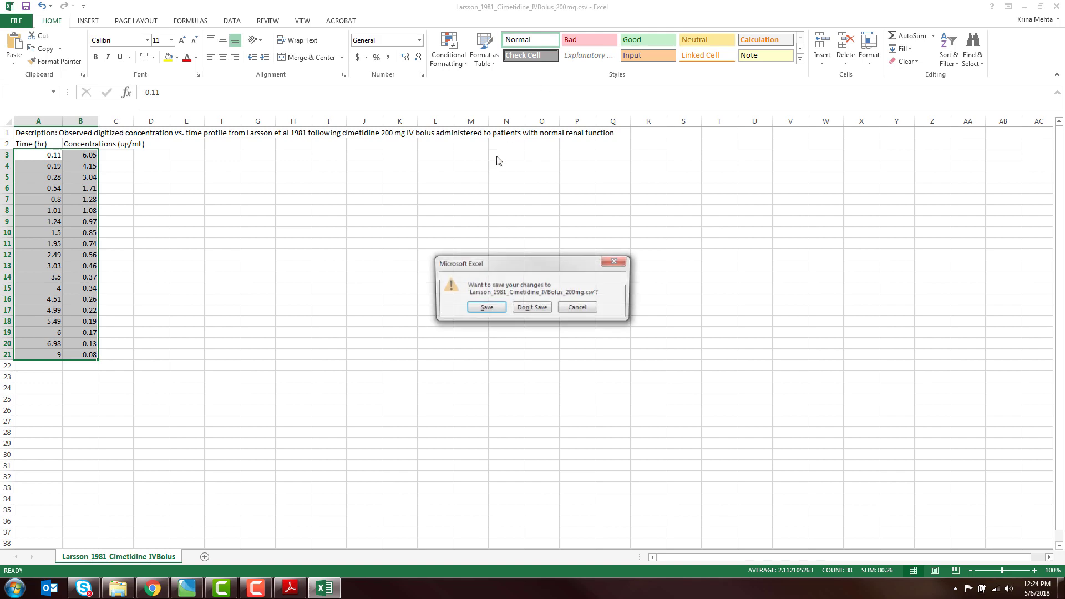
# Cancel saving the Larsson_1981_Cimetidine_IVBolus_200mg.csv workbook and switch to PK-Sim
pyautogui.click(486, 305)
pyautogui.click(499, 282)
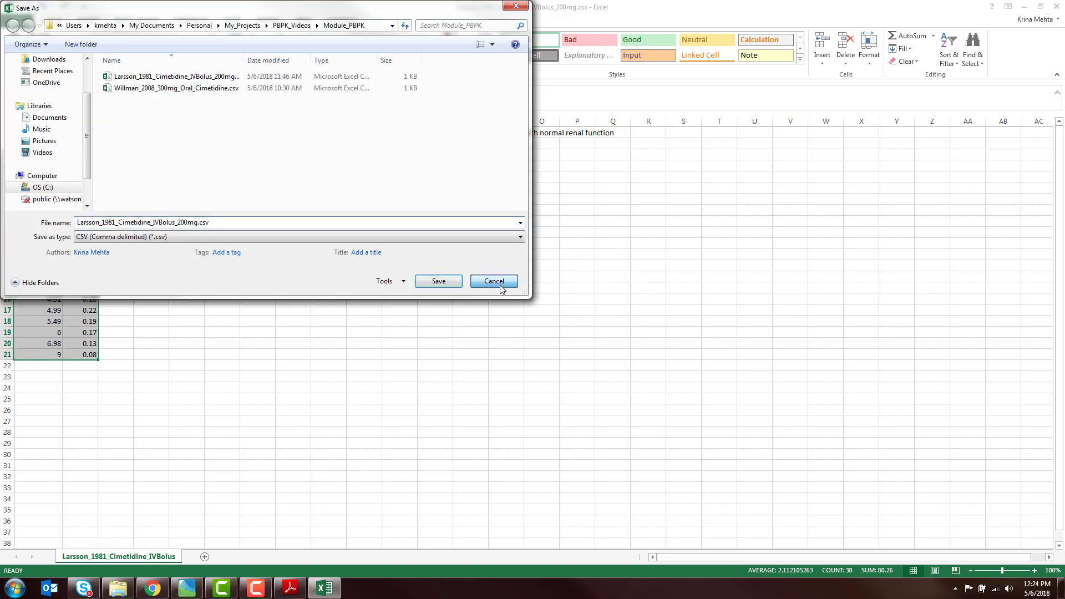
pyautogui.click(198, 591)
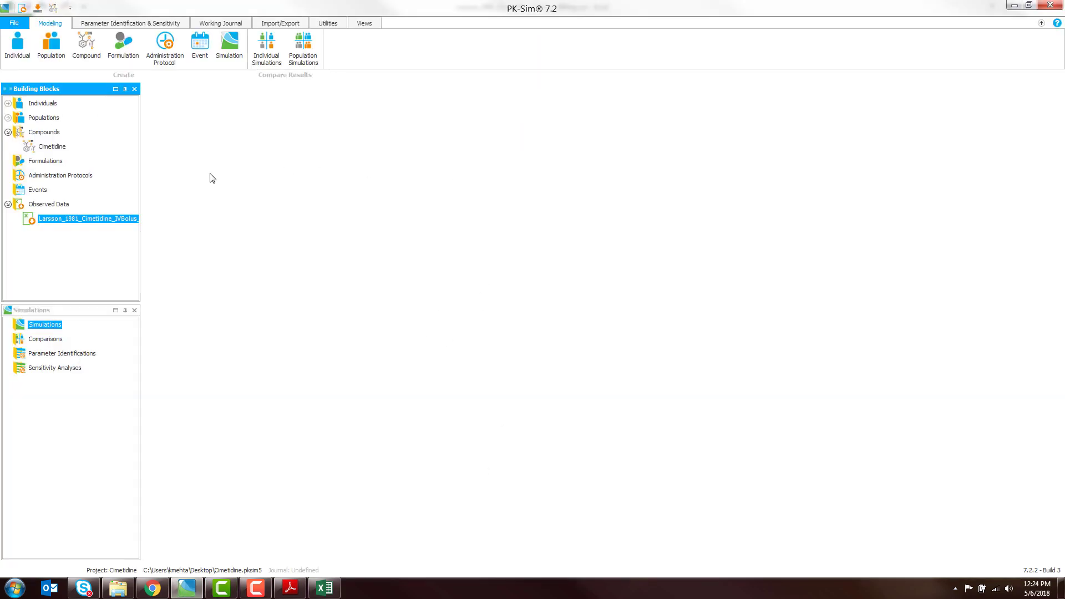
# Start a simple intravenous bolus administration protocol with a dose of 200 mg
pyautogui.click(47, 162)
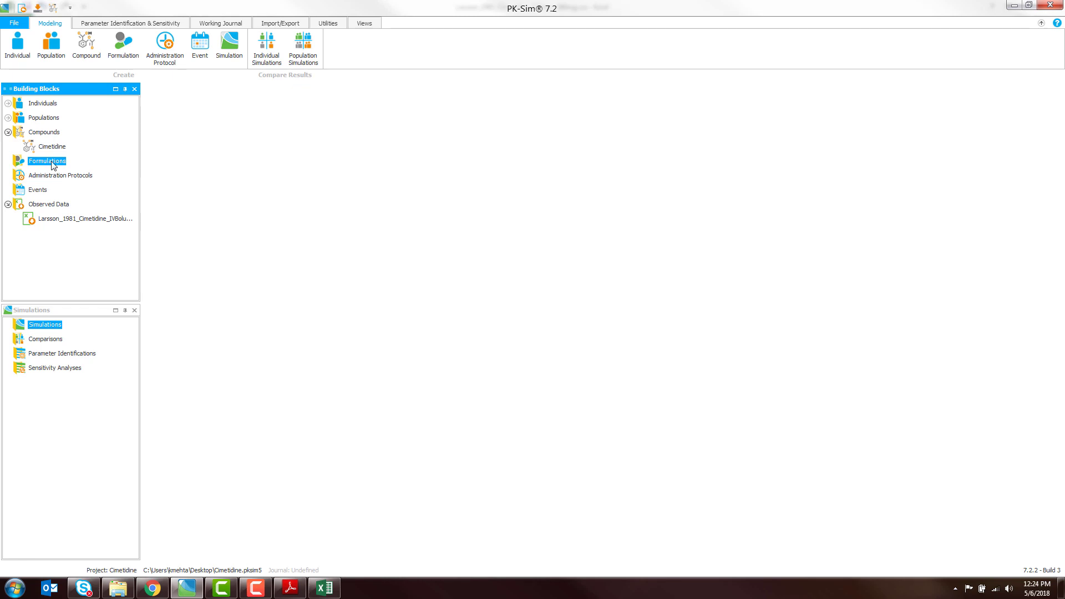
pyautogui.rightClick(85, 180)
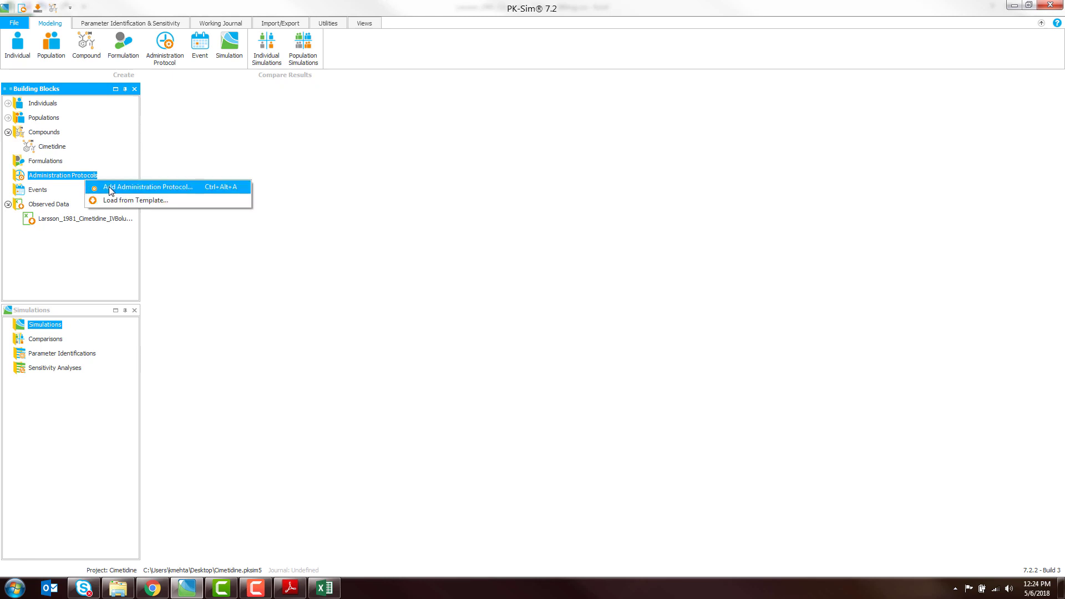
pyautogui.click(110, 188)
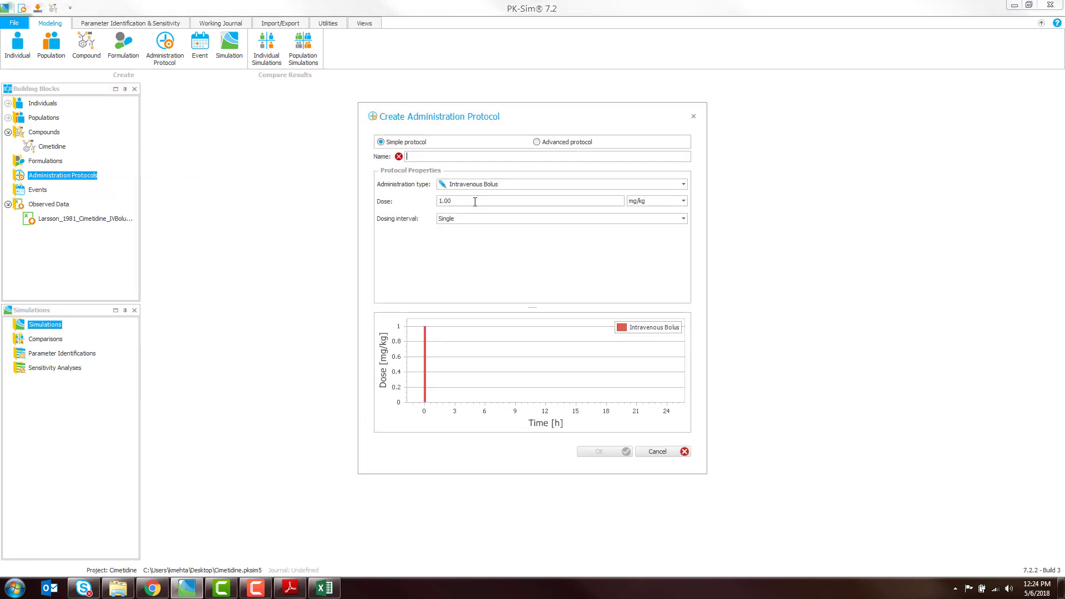
pyautogui.click(401, 203)
pyautogui.write('200')
pyautogui.click(653, 205)
pyautogui.click(649, 218)
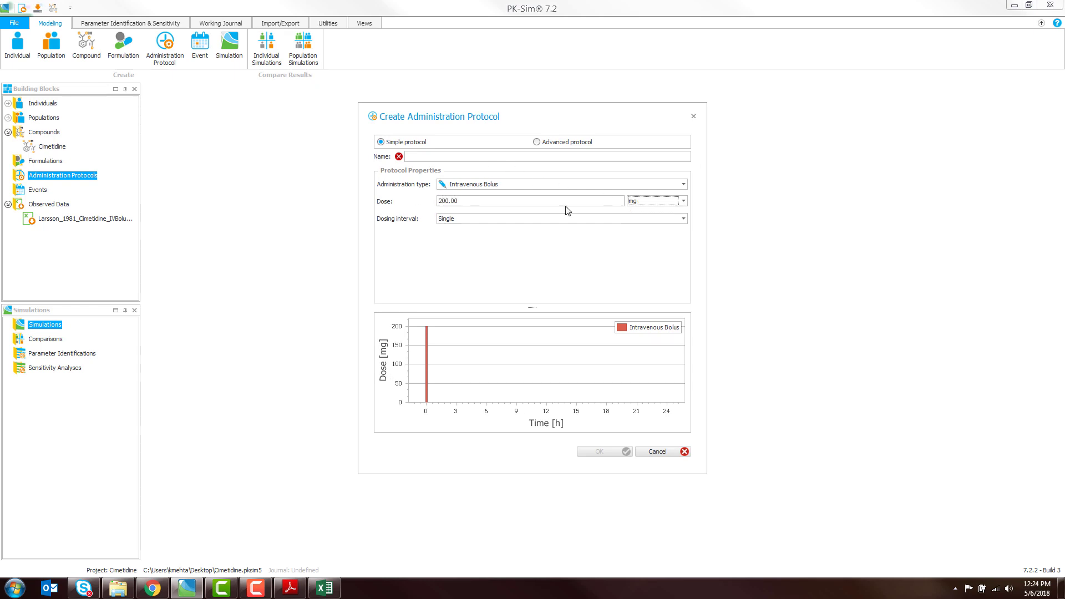
# Name the protocol cime_IV_200mg with a Single dosing interval, create it, and close its editor
pyautogui.click(438, 160)
pyautogui.write('cime_IV_200mg')
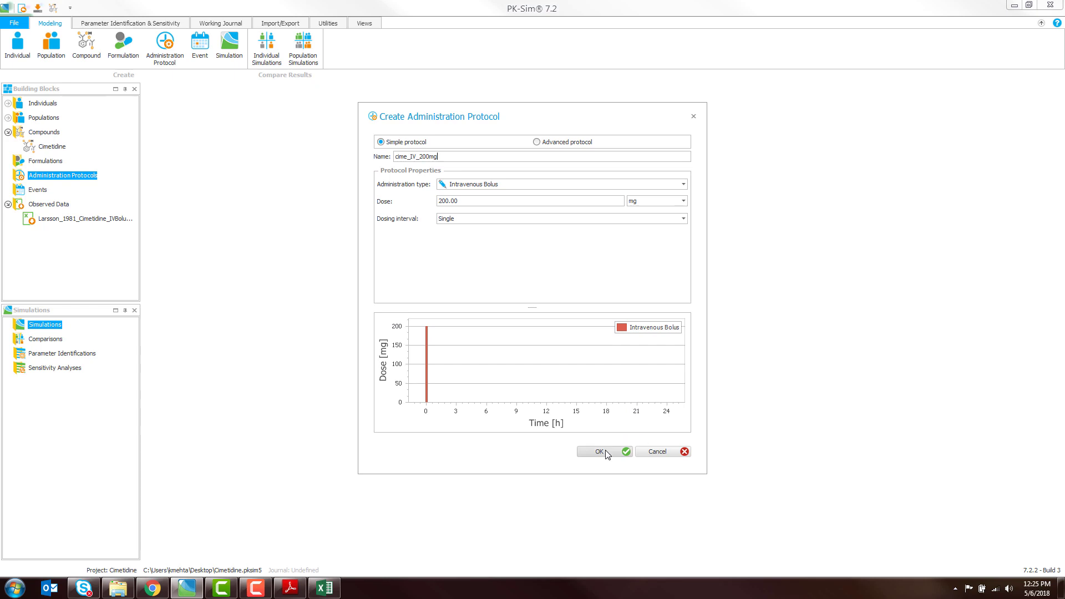
pyautogui.click(496, 220)
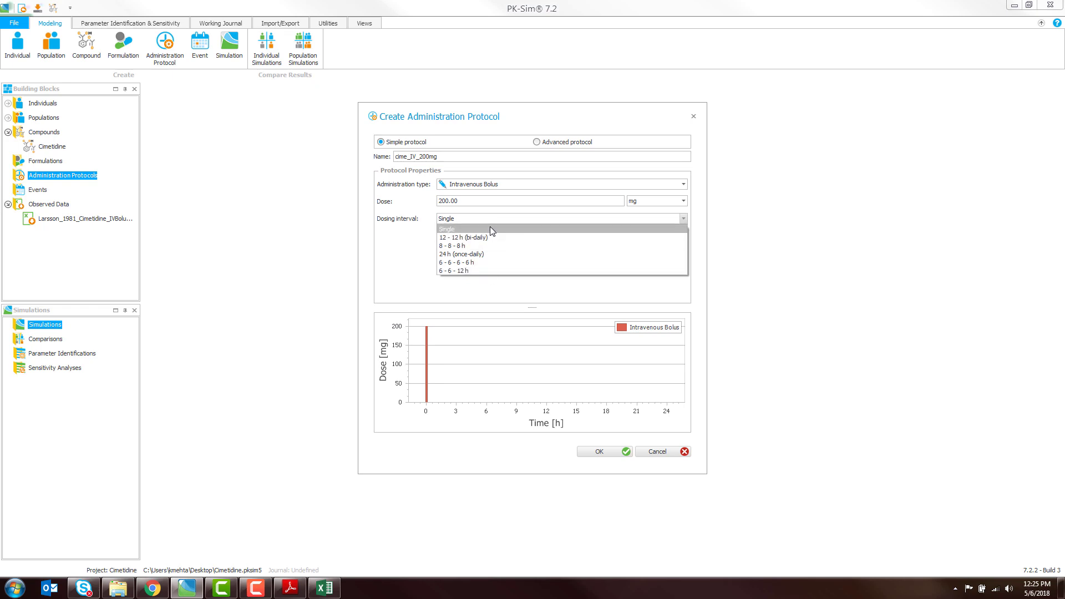
pyautogui.click(491, 229)
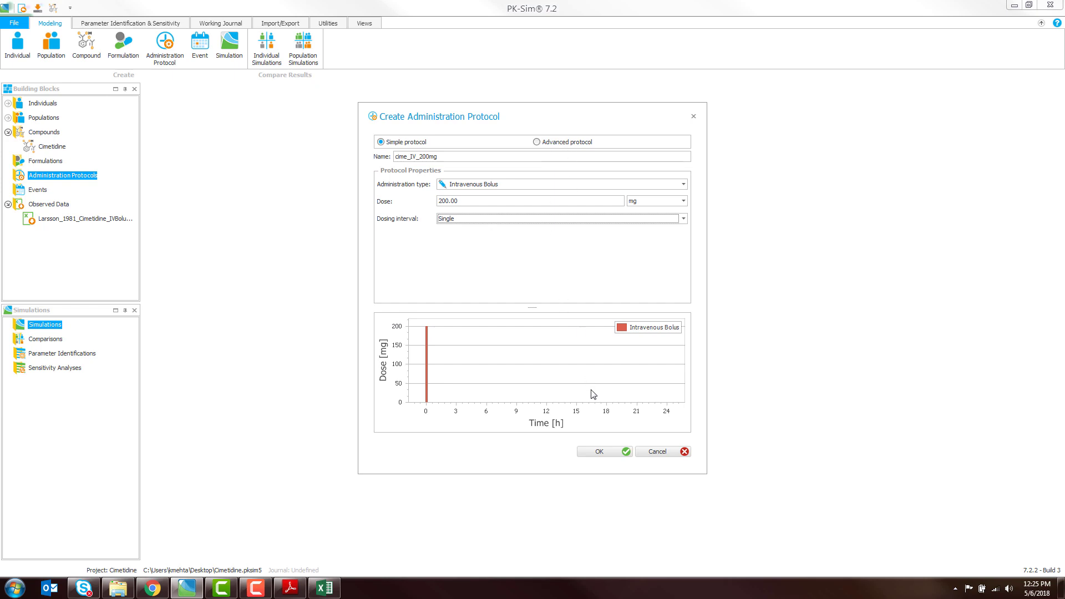
pyautogui.click(599, 453)
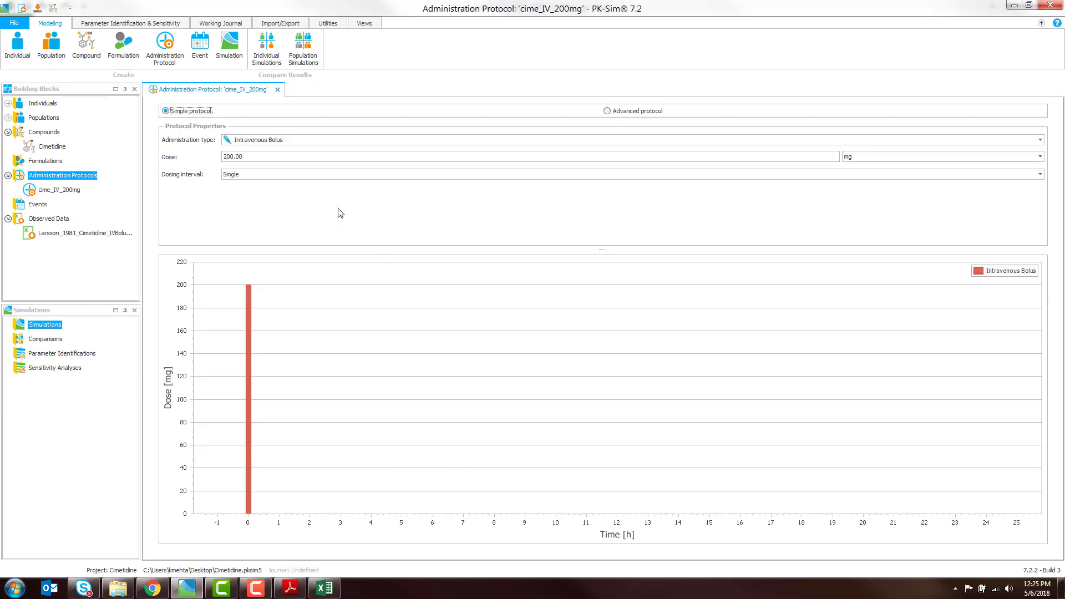
pyautogui.click(277, 90)
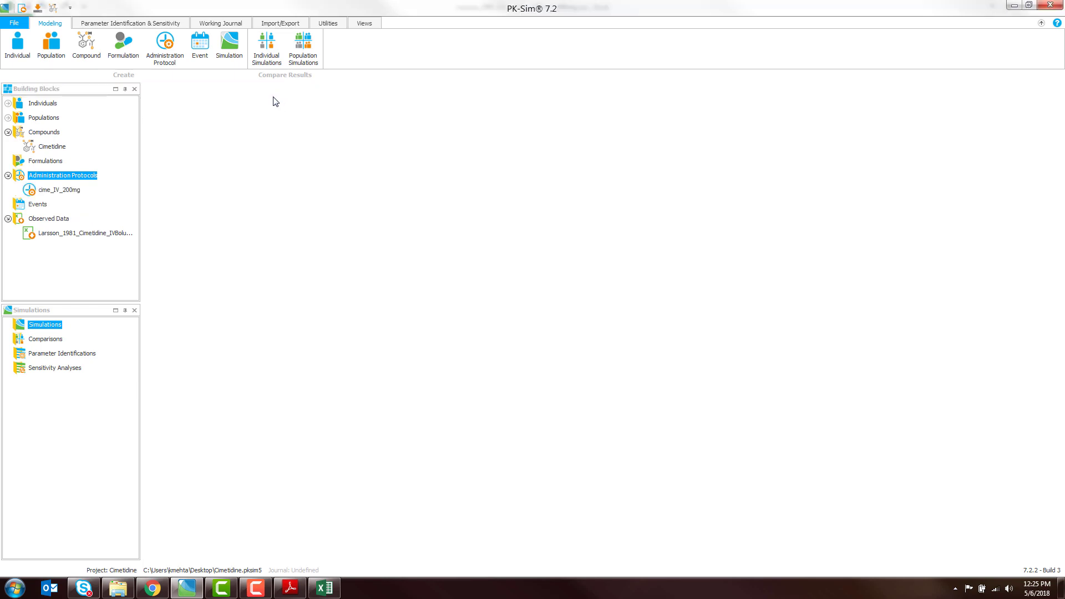
# Collapse the Administration Protocols, Compounds and Observed Data groups in the building blocks tree
pyautogui.click(8, 176)
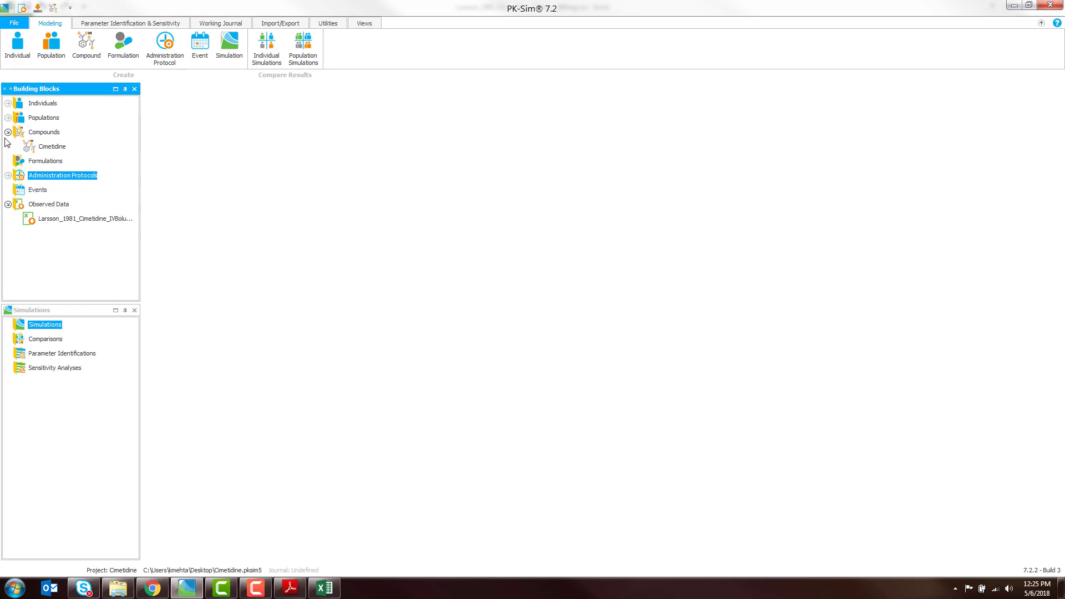
pyautogui.click(8, 132)
pyautogui.click(8, 191)
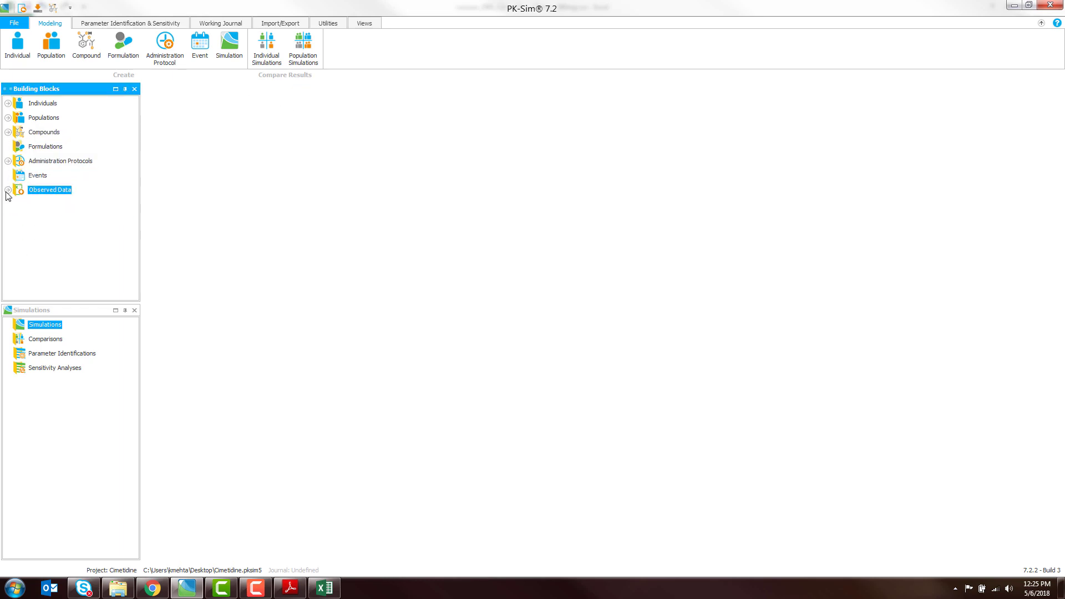
# Start a new simulation named Cime_200mg_IV using the individual Standard European Male for DDI
pyautogui.rightClick(55, 330)
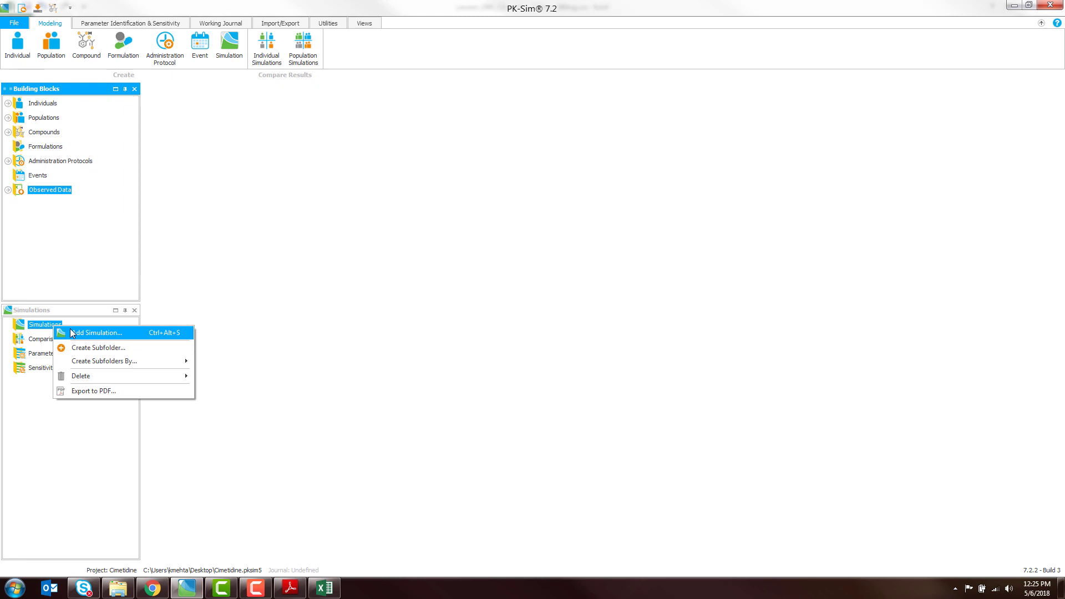
pyautogui.click(70, 328)
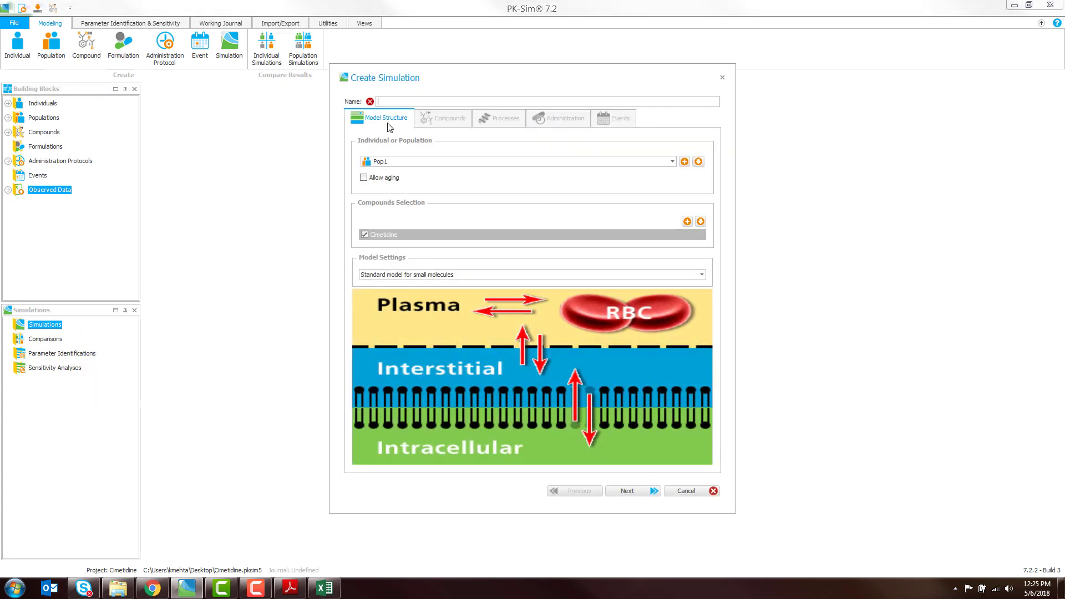
pyautogui.write('Cime_200mg_IV')
pyautogui.click(406, 163)
pyautogui.click(415, 216)
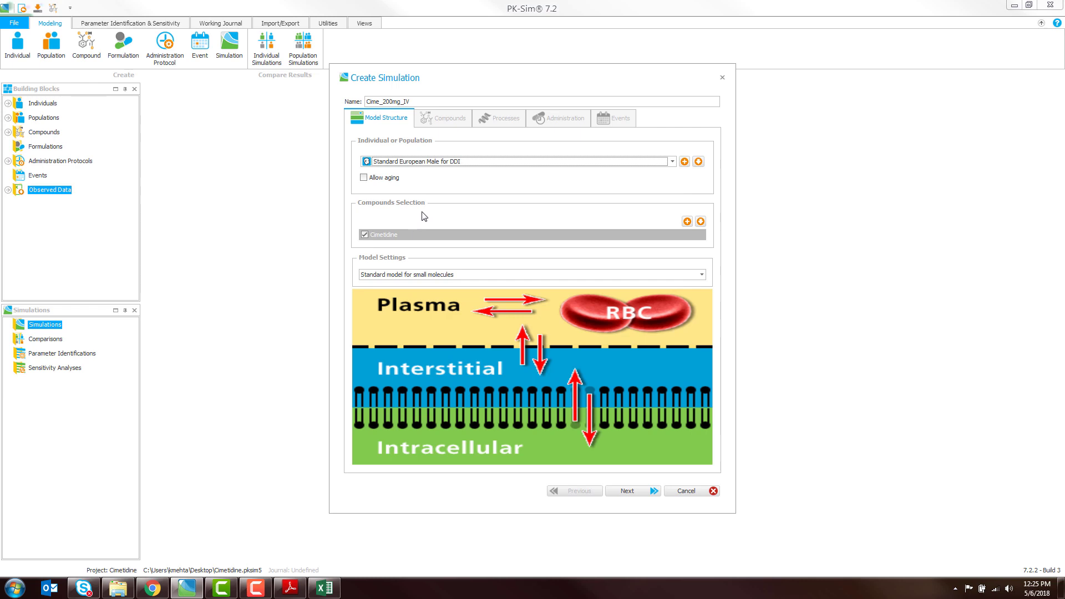
pyautogui.click(625, 490)
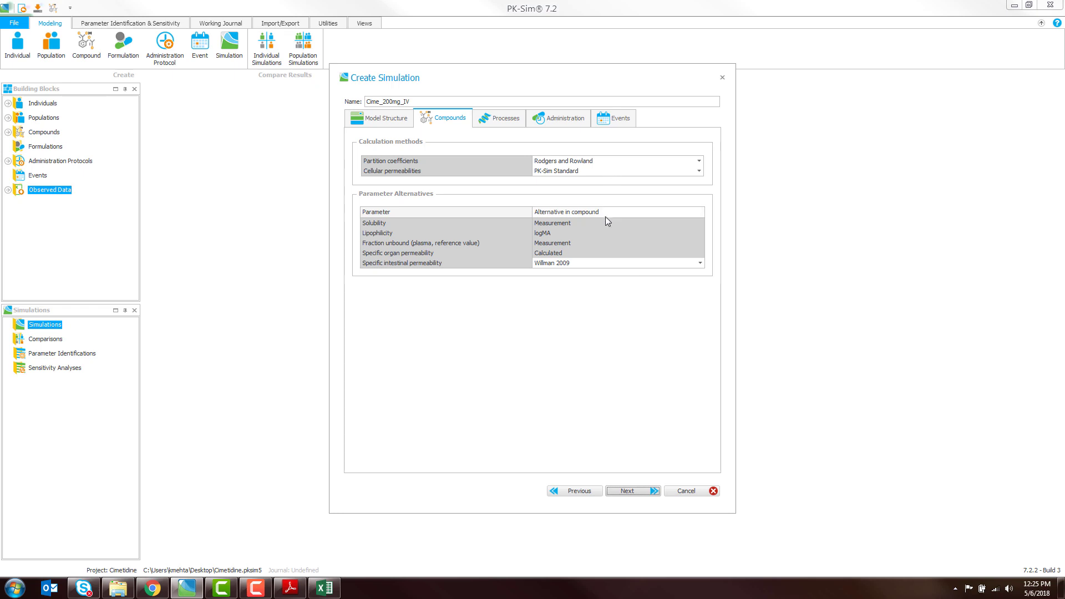
# Review the simulation's compound settings, keeping Willman 2009 for specific intestinal permeability and Rodgers and Rowland for partition coefficients
pyautogui.click(567, 254)
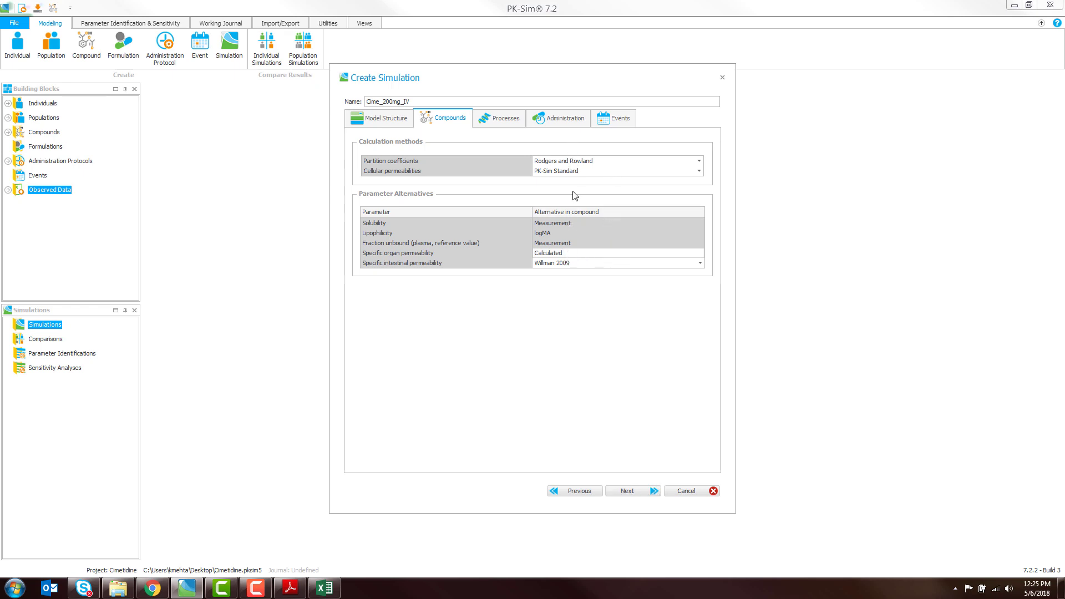
pyautogui.click(572, 223)
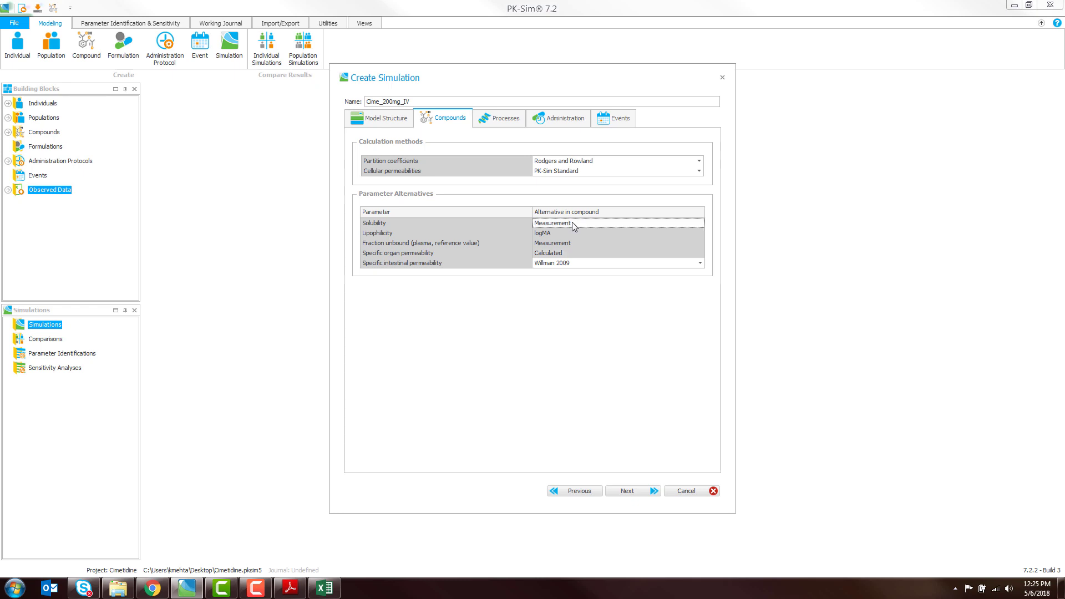
pyautogui.click(574, 262)
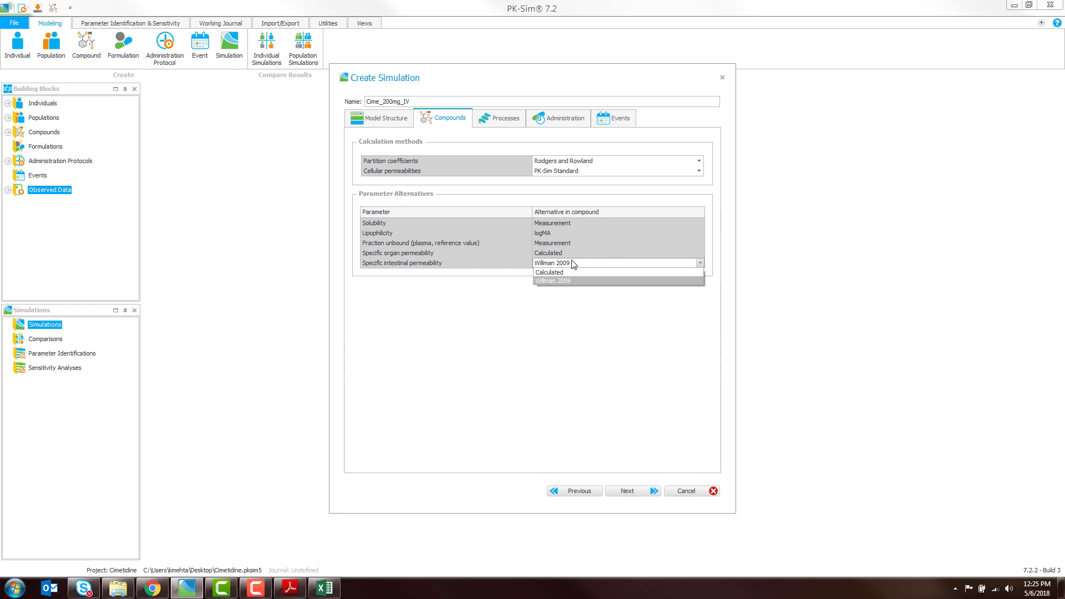
pyautogui.click(564, 281)
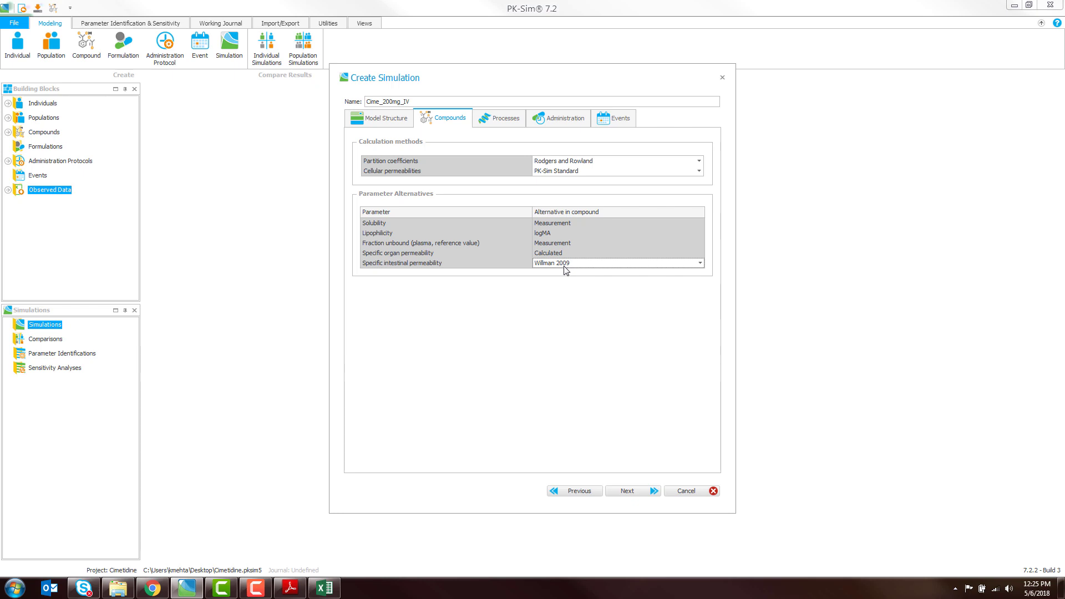
pyautogui.click(590, 171)
pyautogui.click(590, 171)
pyautogui.click(591, 164)
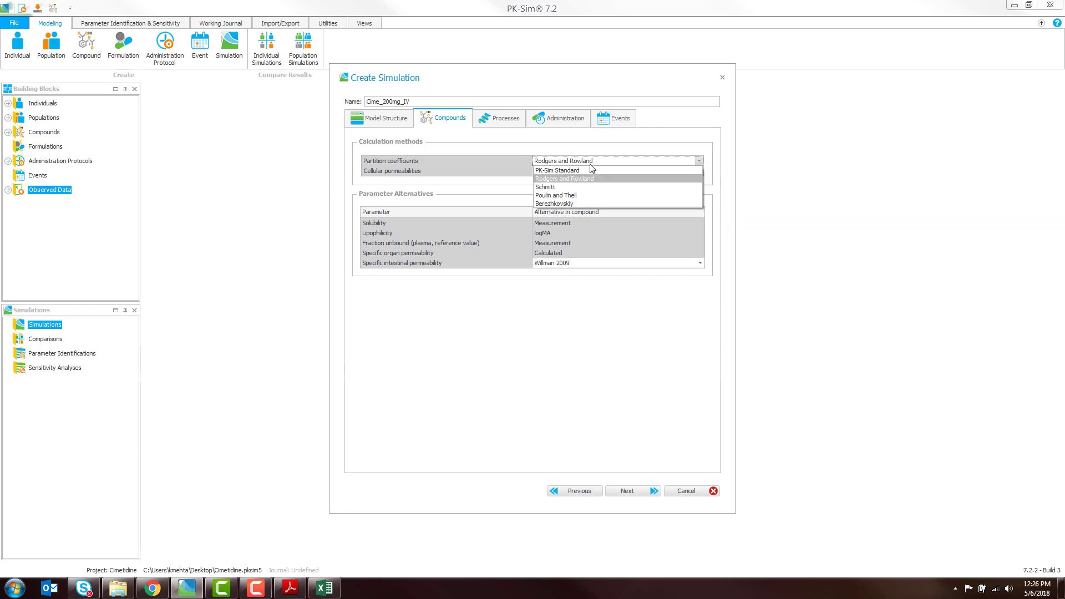
pyautogui.click(590, 165)
pyautogui.click(627, 491)
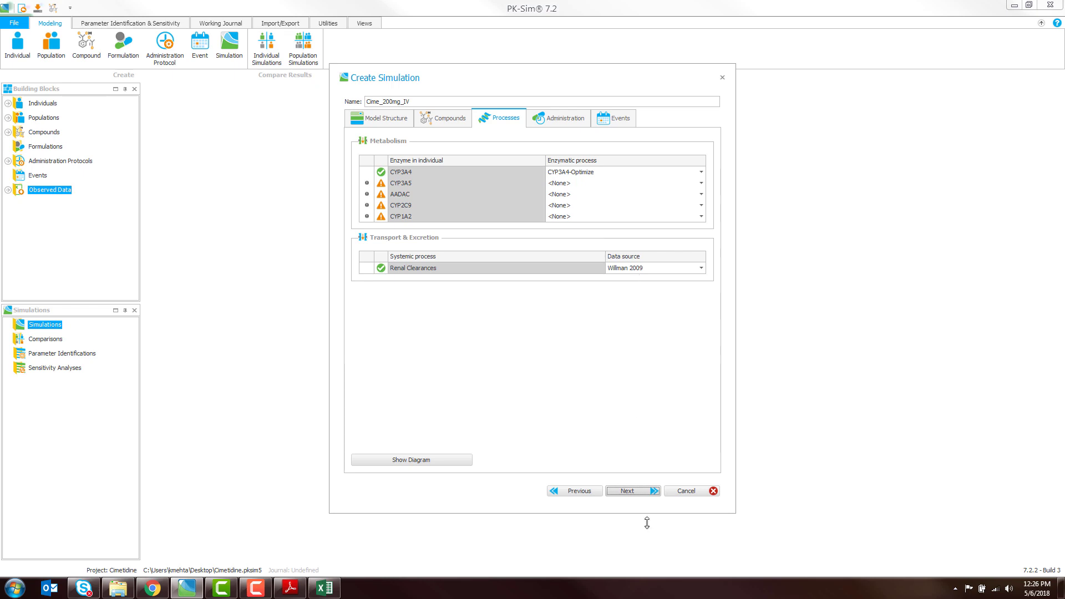
# Accept the simulation's metabolism and excretion processes and use cime_IV_200mg as its administration protocol
pyautogui.click(641, 493)
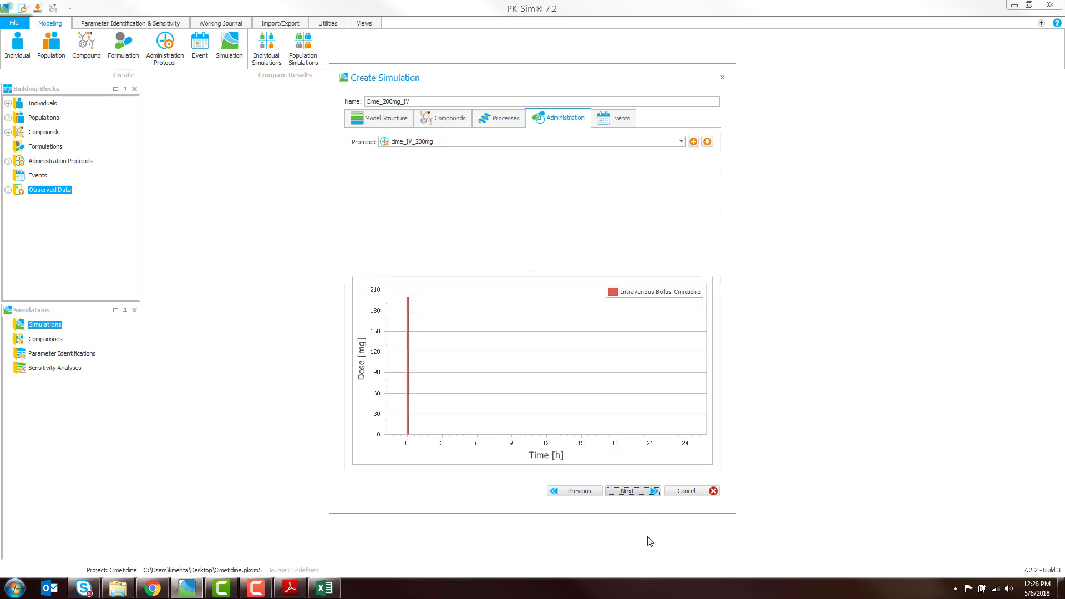
pyautogui.click(627, 491)
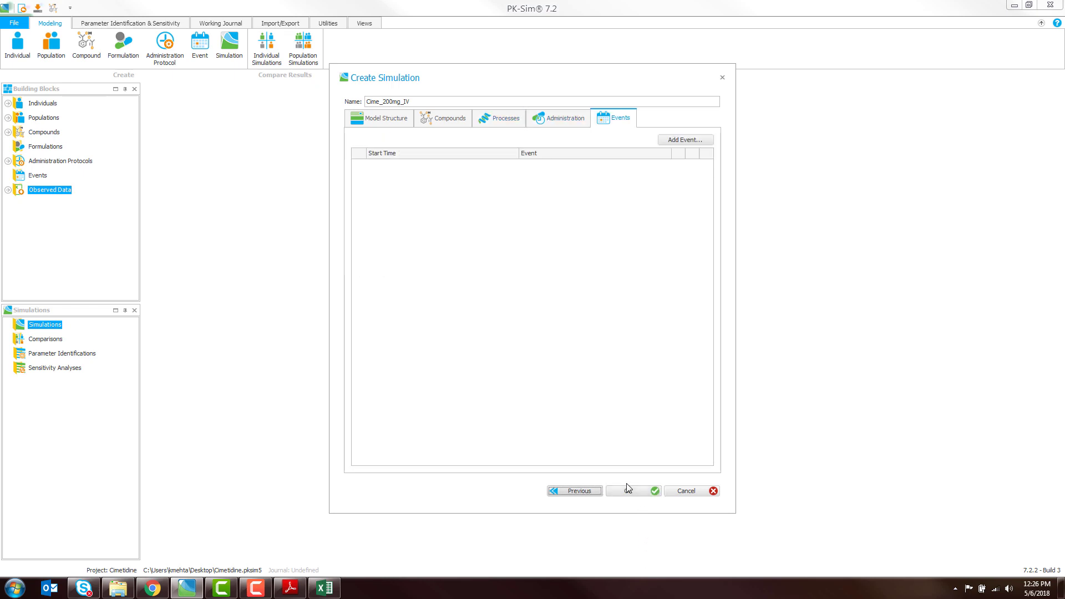
pyautogui.click(578, 494)
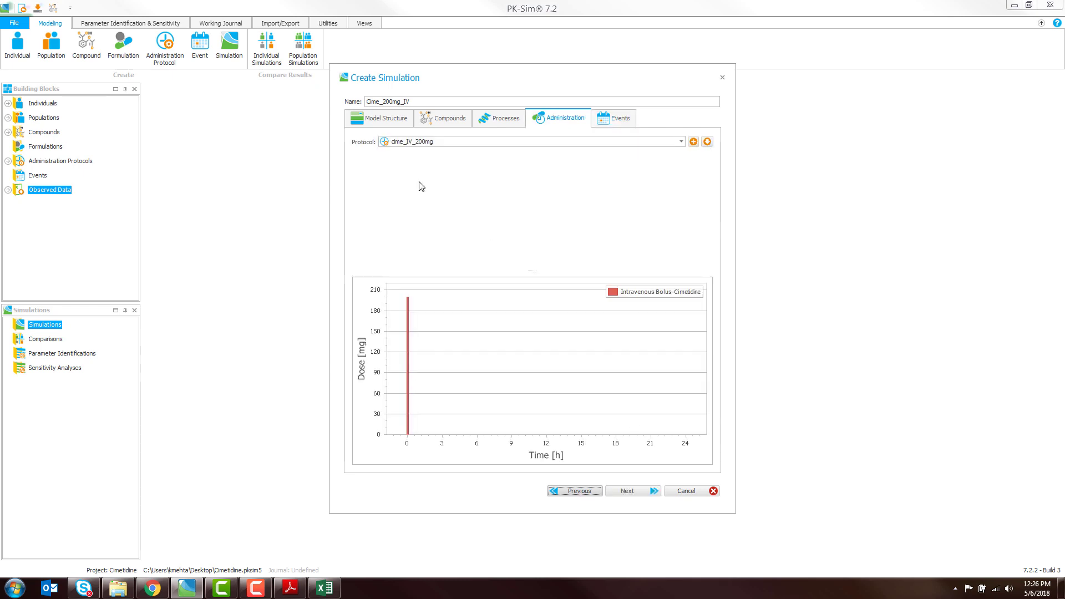
pyautogui.click(552, 143)
pyautogui.click(551, 142)
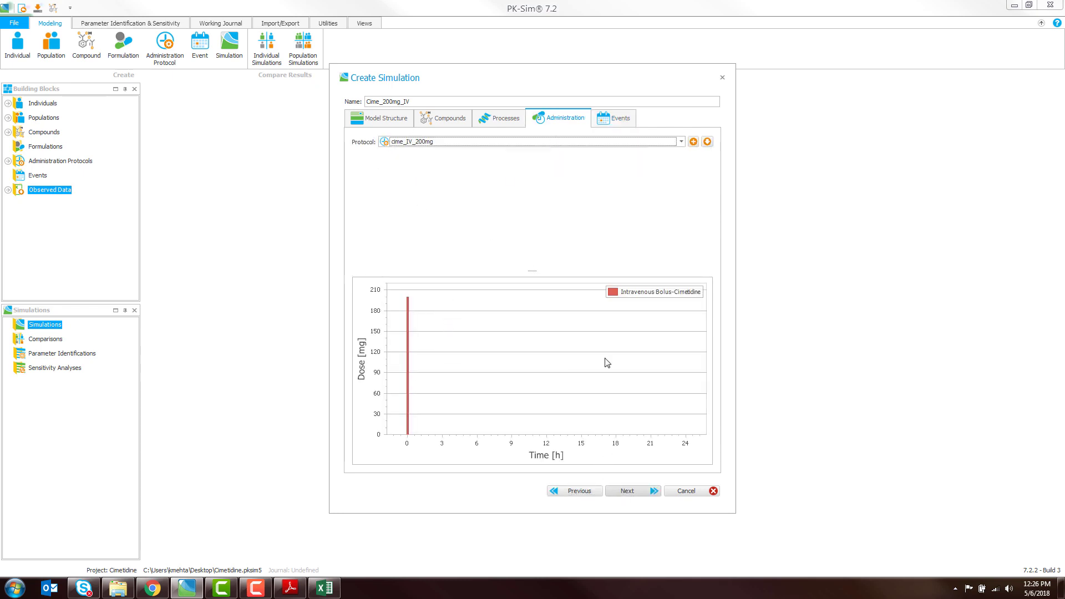
pyautogui.click(624, 492)
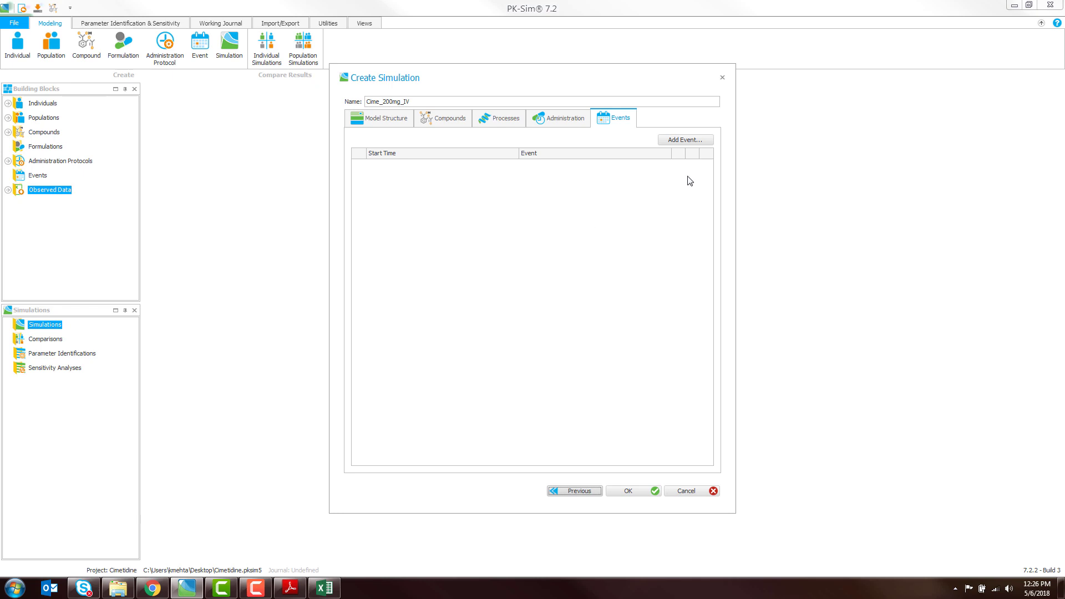
pyautogui.click(692, 141)
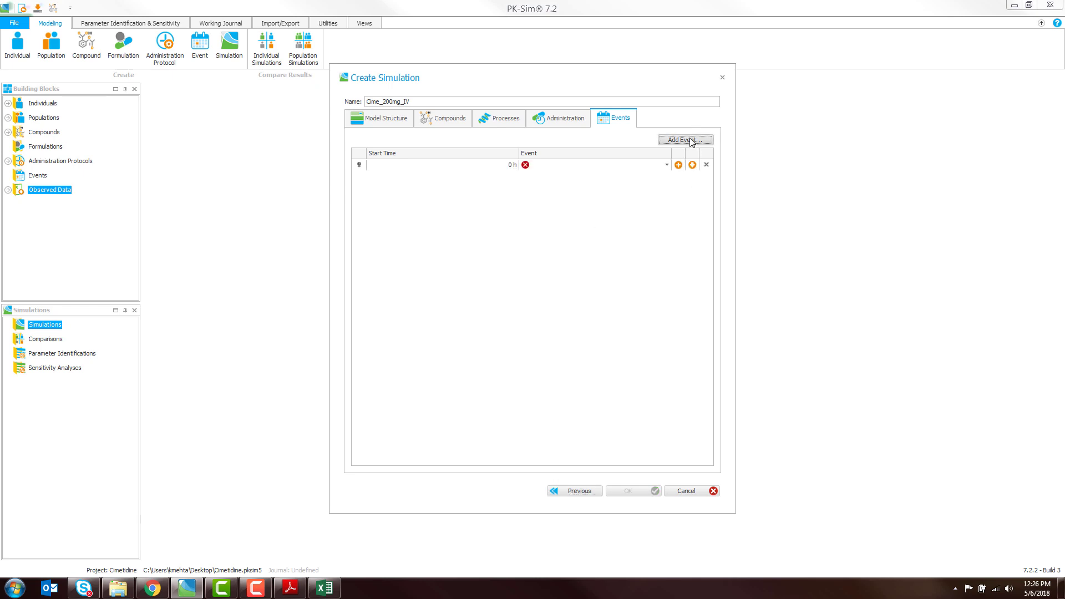
pyautogui.click(678, 165)
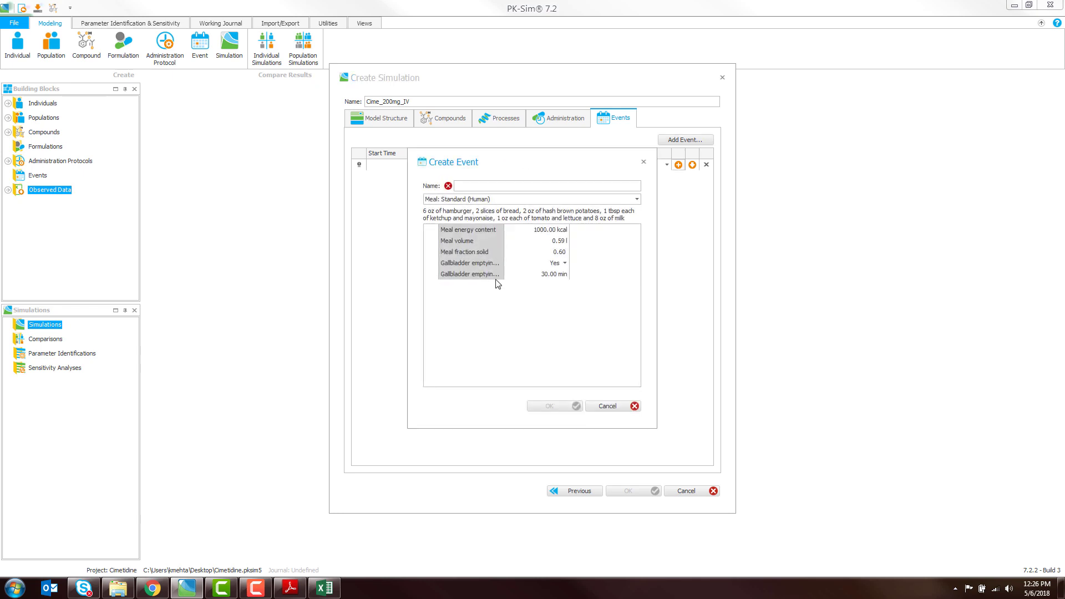
pyautogui.click(552, 200)
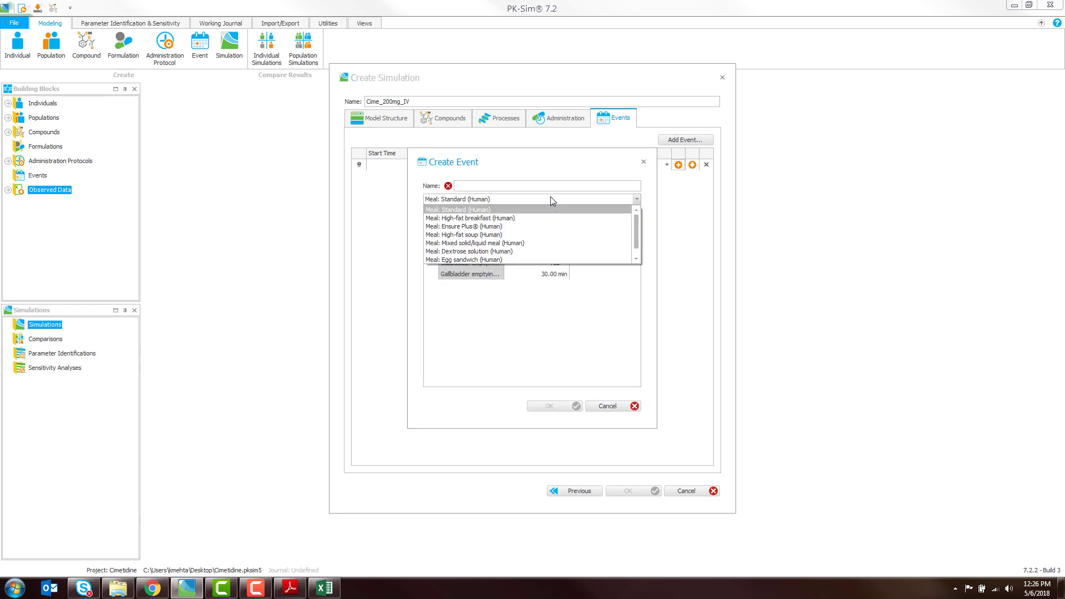
pyautogui.click(552, 200)
pyautogui.click(619, 406)
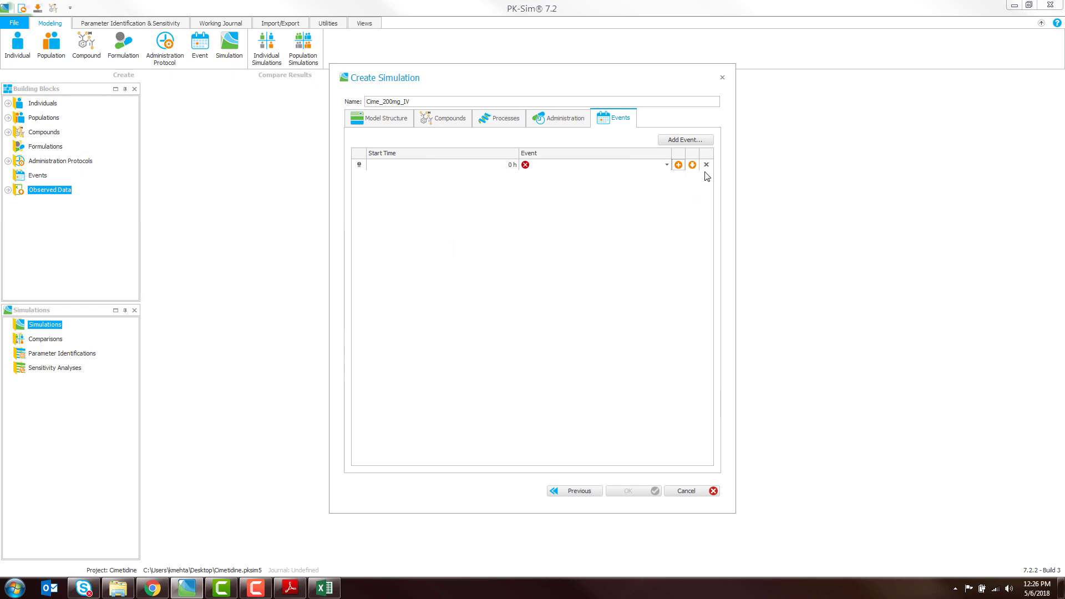
pyautogui.click(706, 164)
# Create the simulation without events and review its settings, distribution parameters and reaction diagram
pyautogui.click(620, 496)
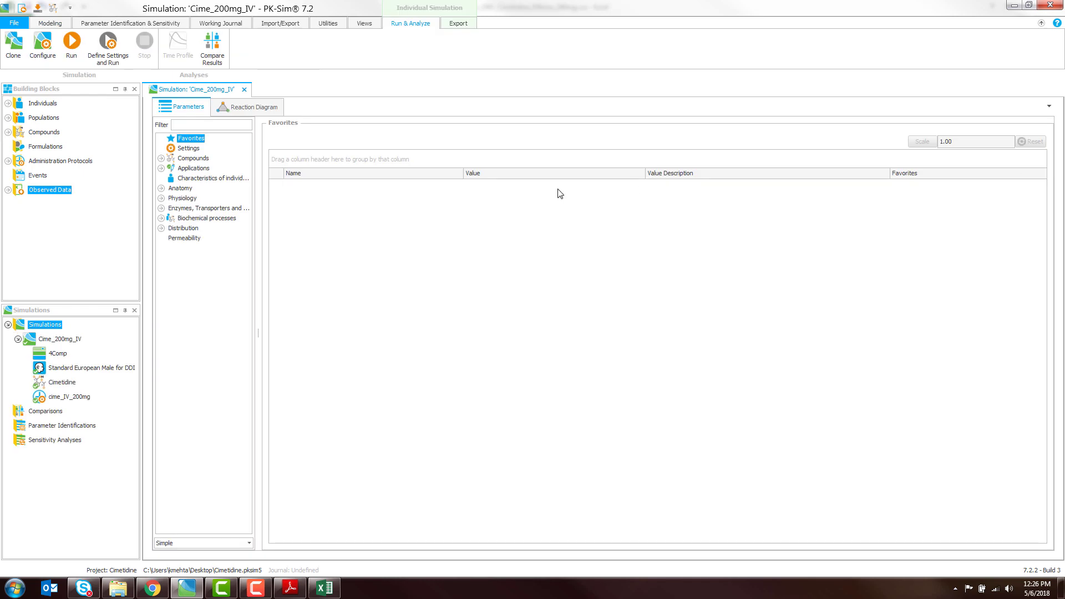
pyautogui.click(190, 149)
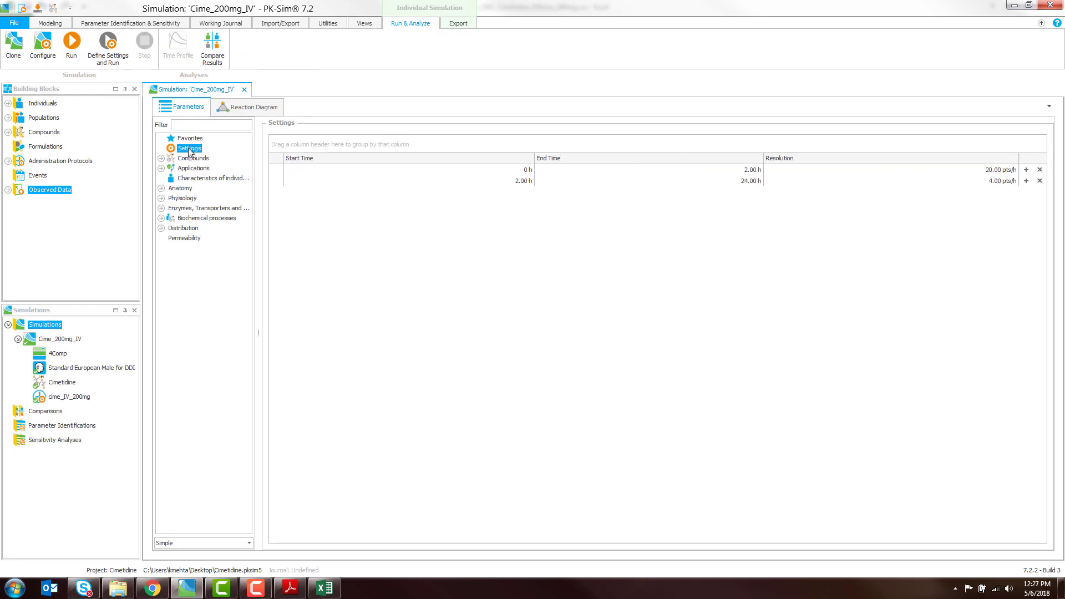
pyautogui.click(190, 140)
pyautogui.click(186, 229)
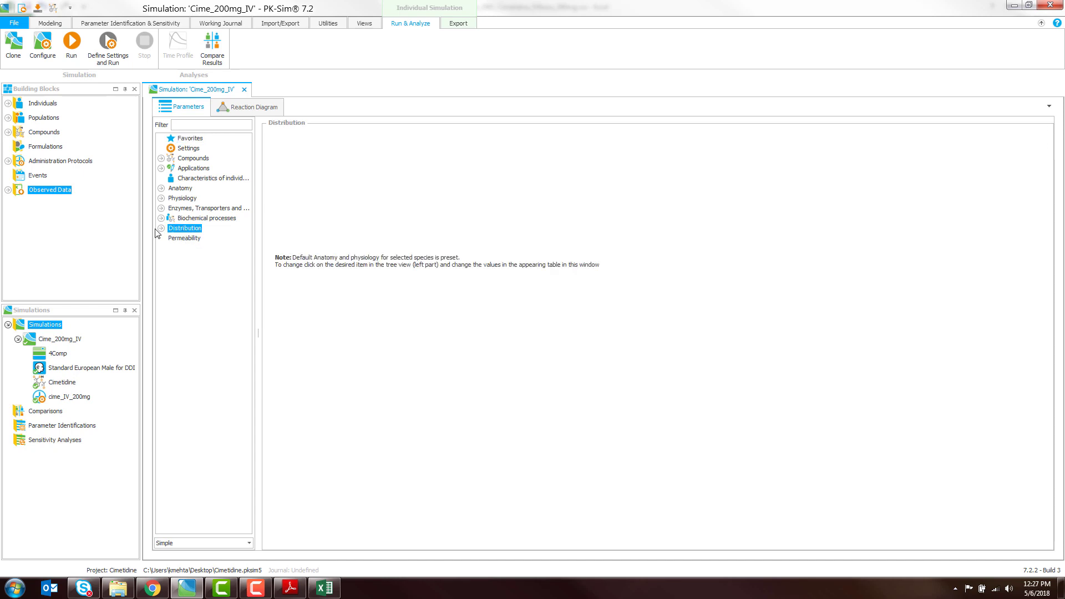
pyautogui.click(161, 228)
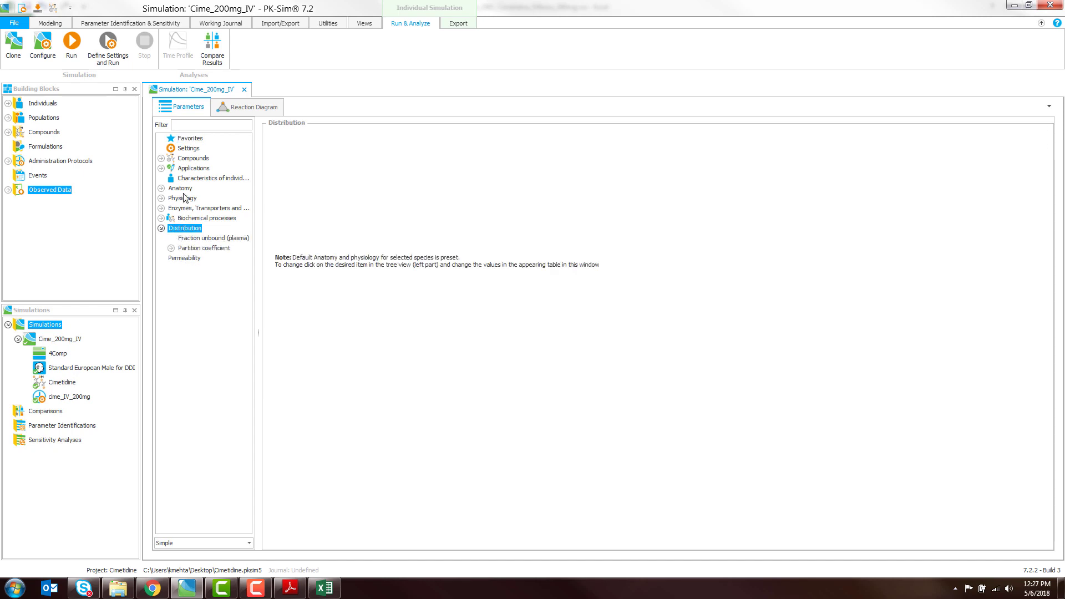
pyautogui.click(161, 228)
pyautogui.click(258, 110)
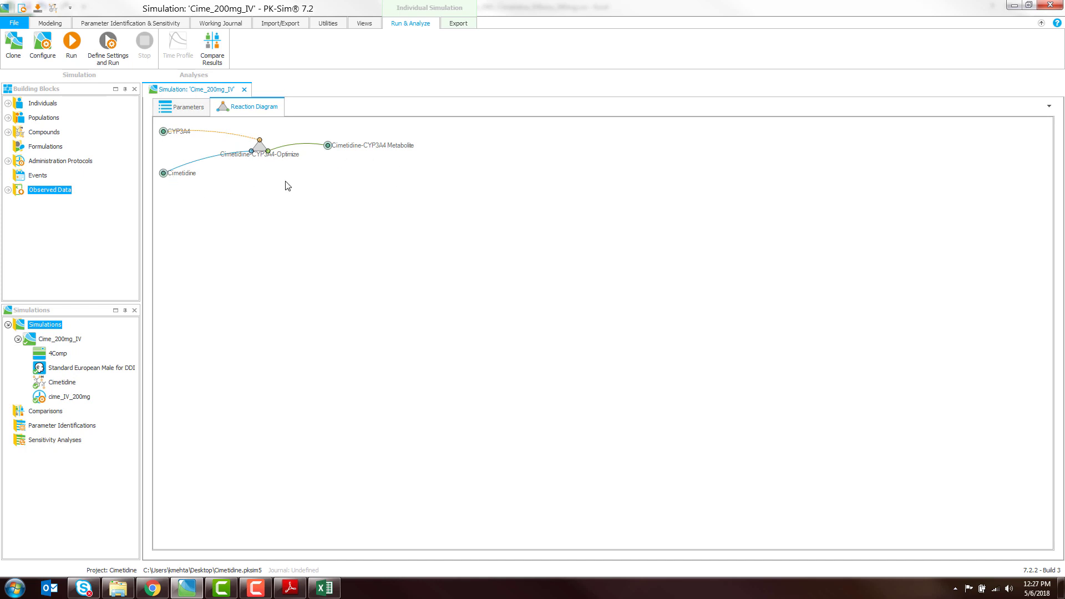
# Close and reopen Cime_200mg_IV, then run it with the cimetidine plasma concentration in peripheral venous blood as the output curve
pyautogui.click(244, 90)
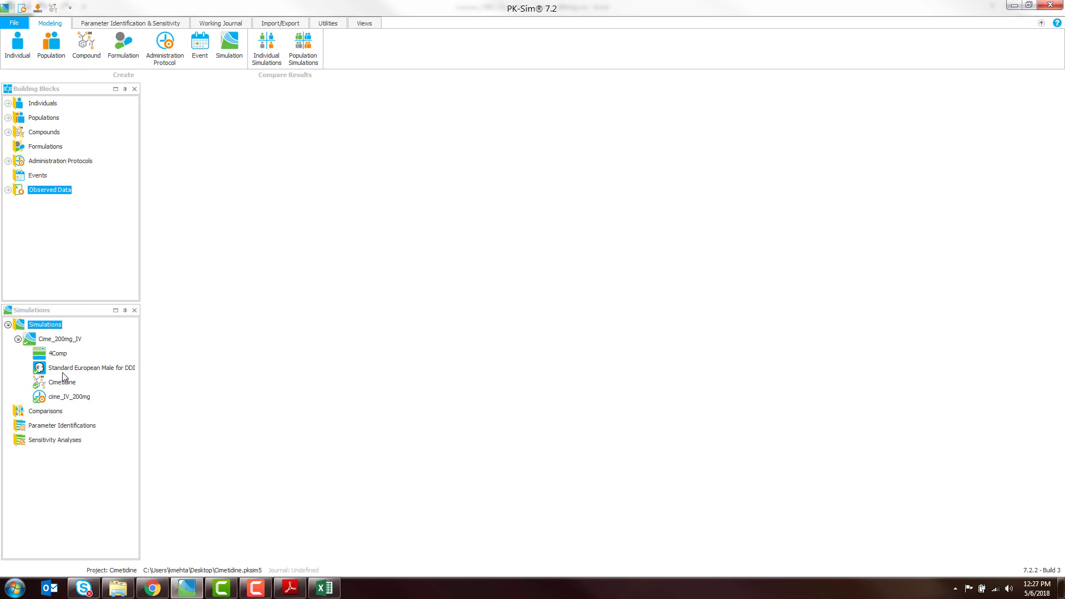
pyautogui.click(62, 340)
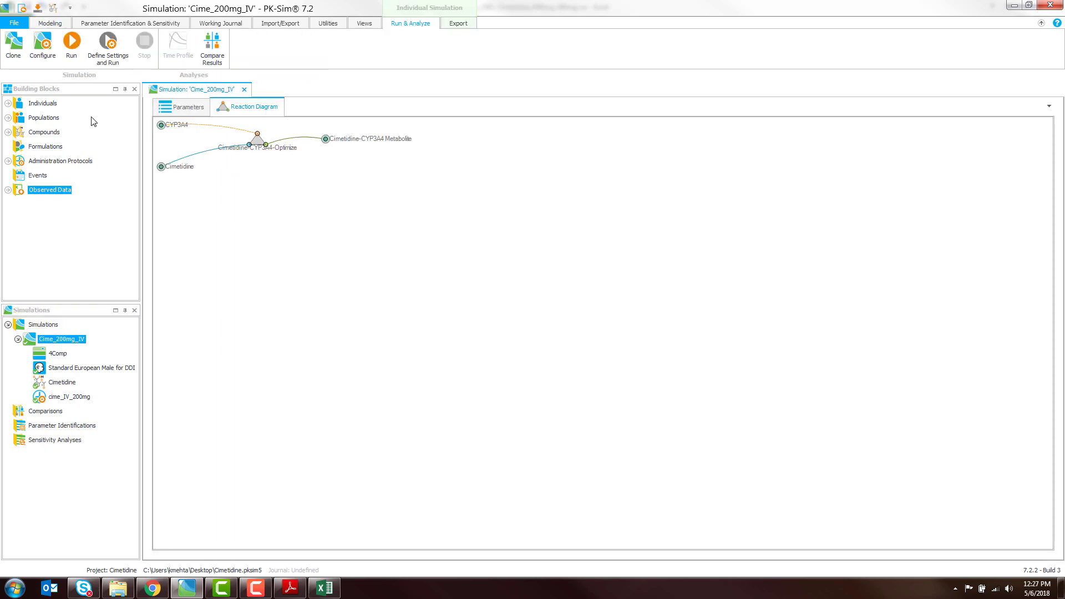
pyautogui.click(106, 50)
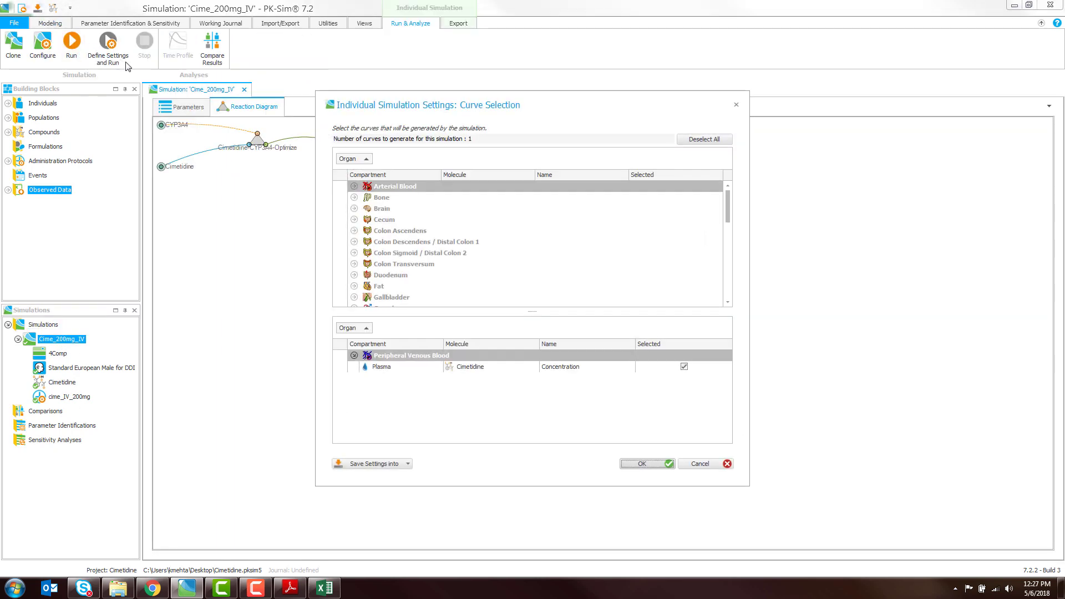
pyautogui.moveTo(563, 110); pyautogui.dragTo(390, 50)
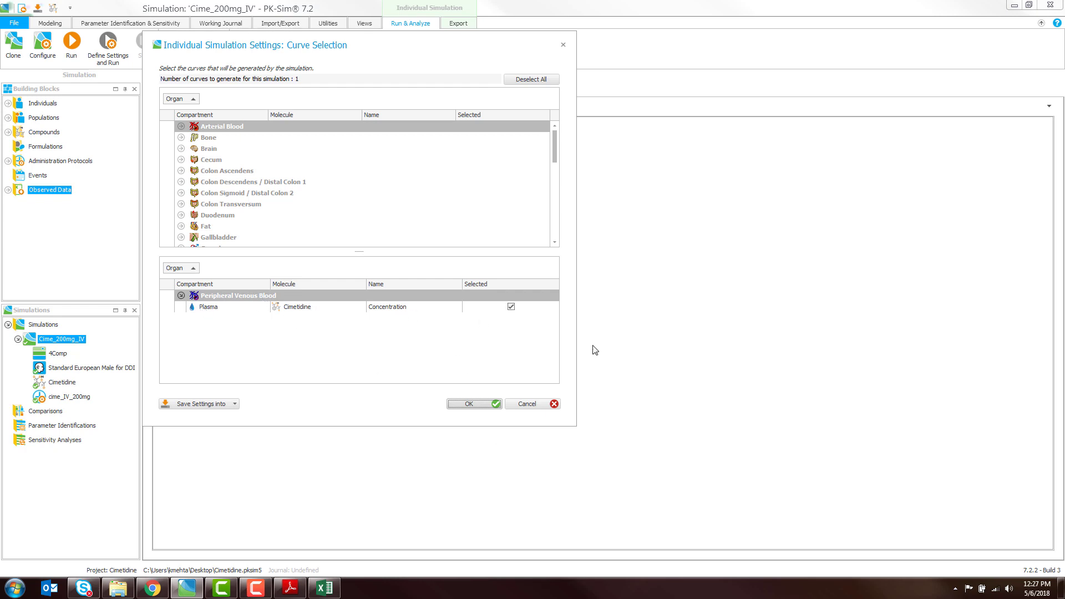
pyautogui.click(470, 404)
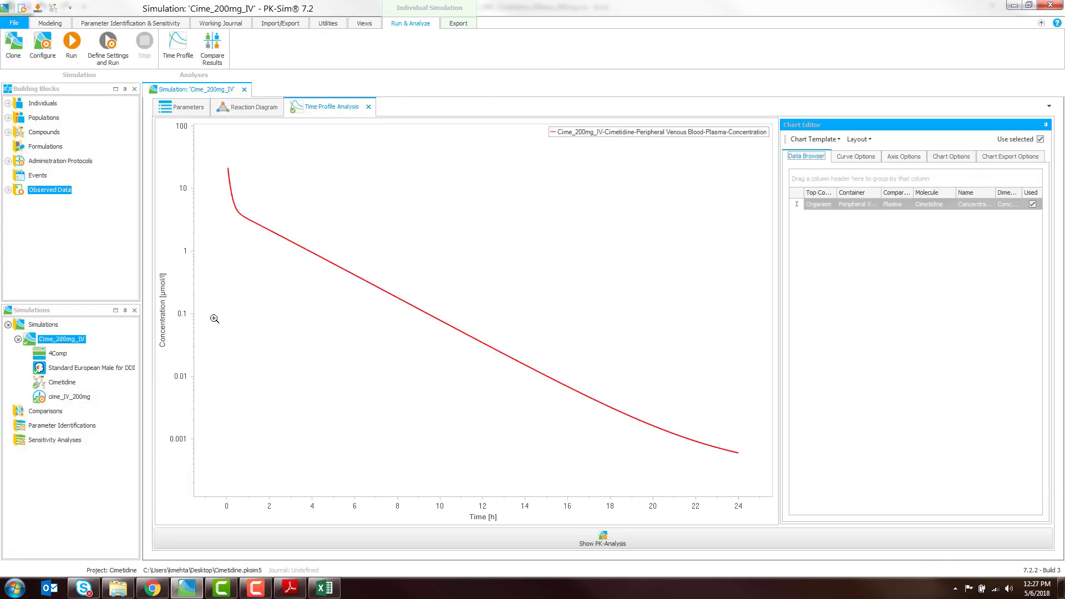
# Set the time profile's concentration axis unit to µg/ml and keep its scaling on Log
pyautogui.rightClick(169, 302)
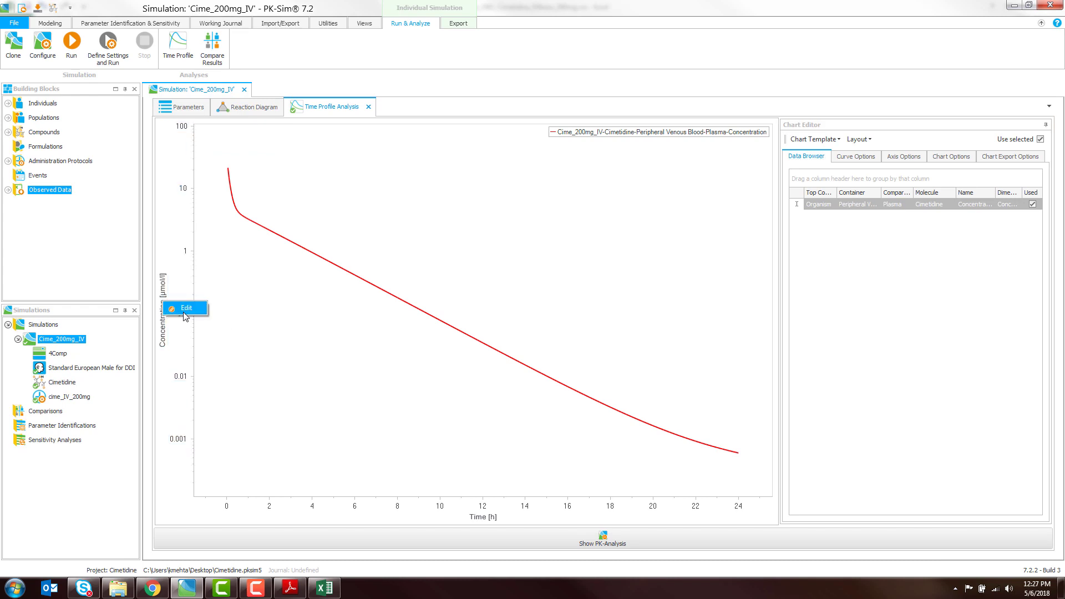
pyautogui.click(187, 309)
pyautogui.click(535, 262)
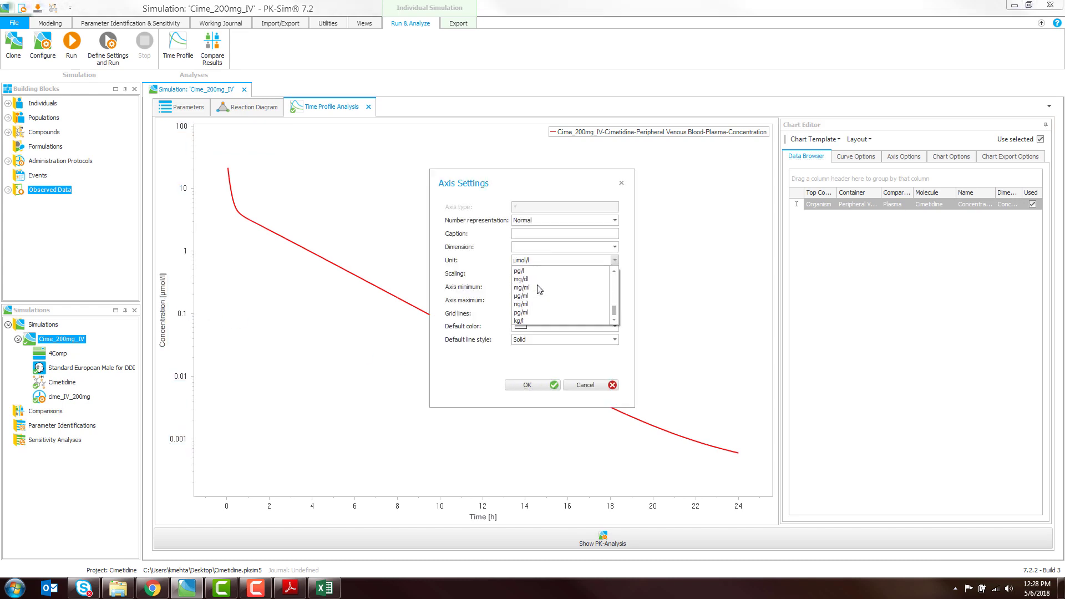
pyautogui.scroll(-1, 533, 295)
pyautogui.click(533, 296)
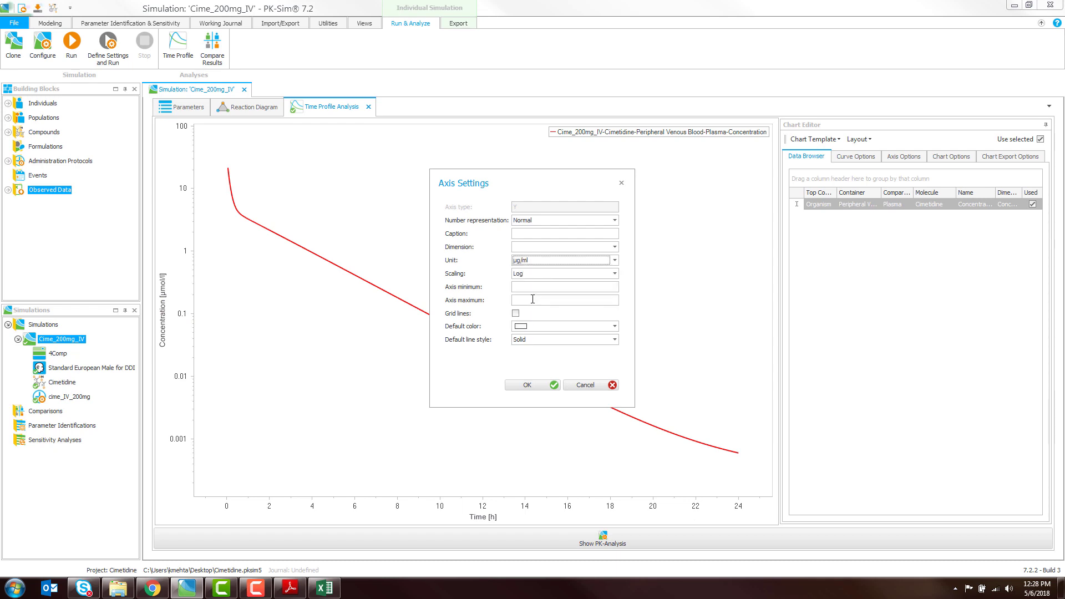
pyautogui.click(532, 279)
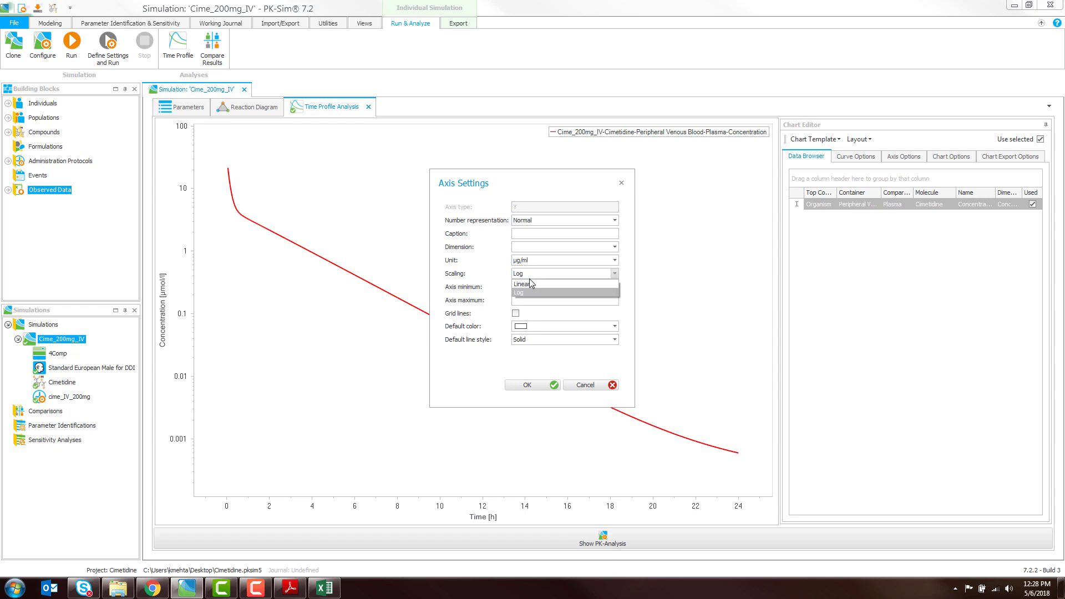
pyautogui.click(525, 299)
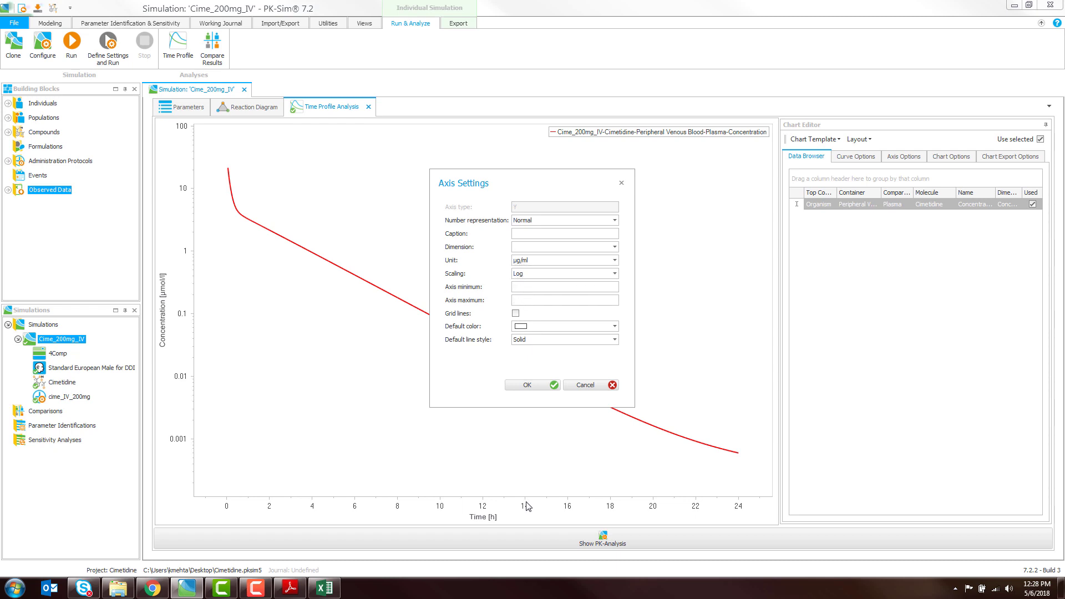
pyautogui.click(527, 386)
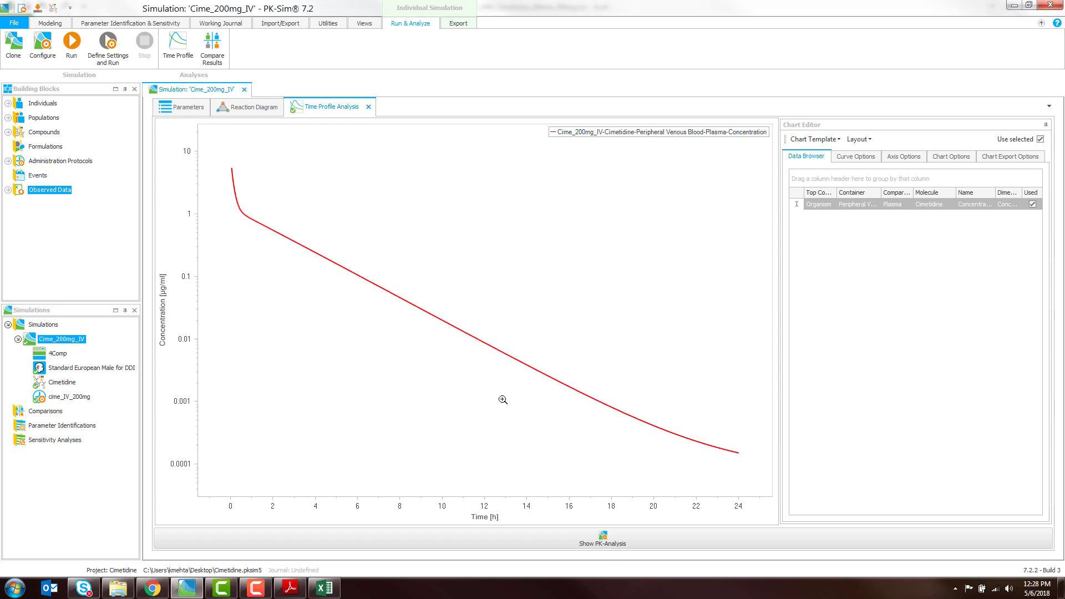
# Overlay the Larsson_1981_Cimetidine_IVBolus_200mg observed data on the simulation's time profile chart
pyautogui.click(8, 191)
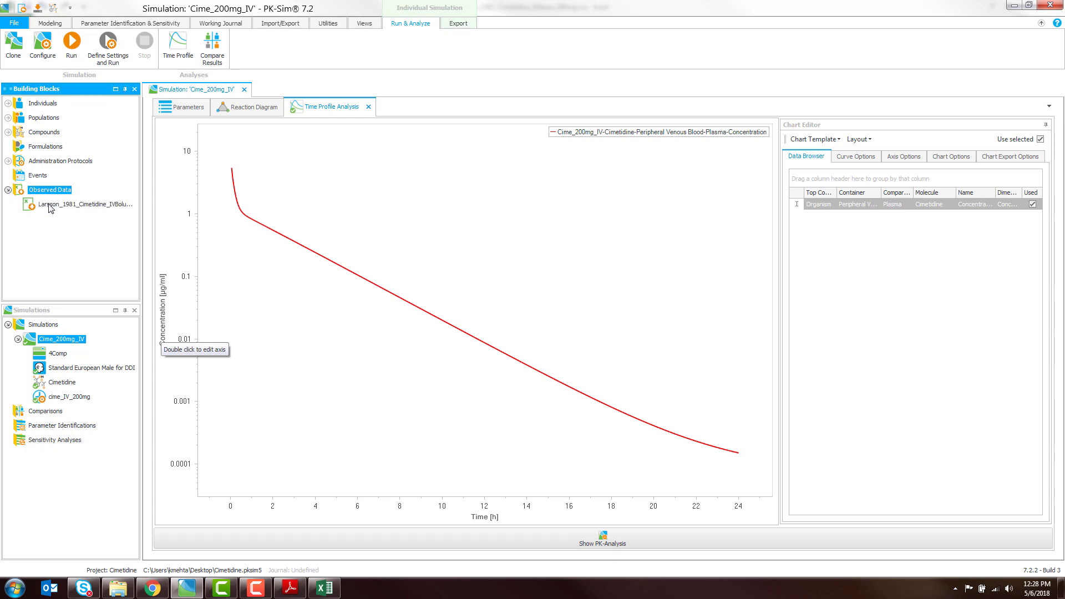
pyautogui.click(50, 205)
pyautogui.moveTo(50, 206); pyautogui.dragTo(311, 300)
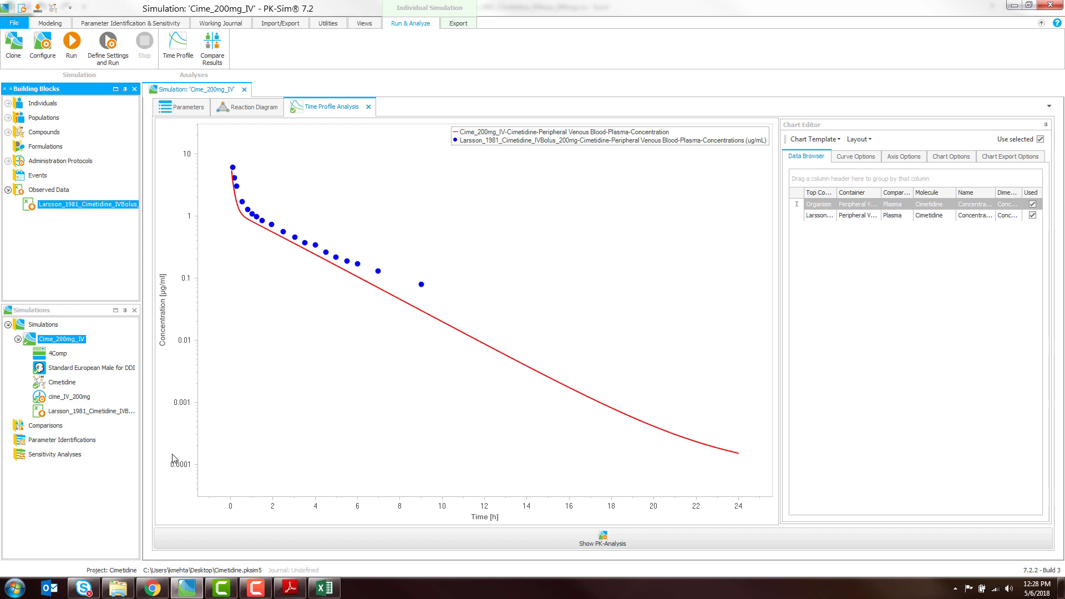
# Create a parameter identification using simulation Cime_200mg_IV, keeping Log scaling for its mapping to the observed data
pyautogui.rightClick(91, 444)
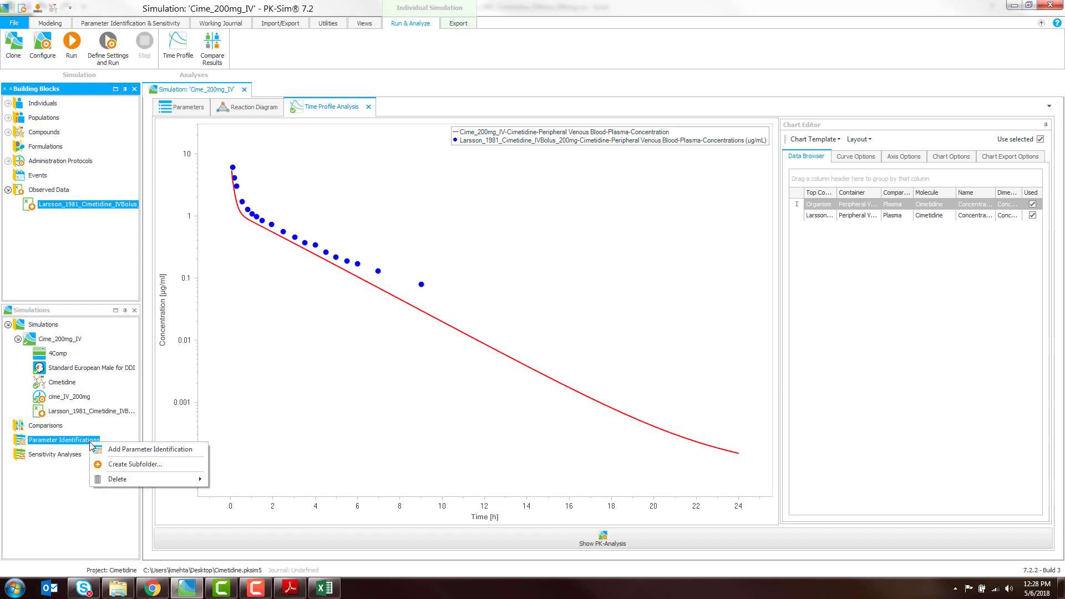
pyautogui.click(105, 450)
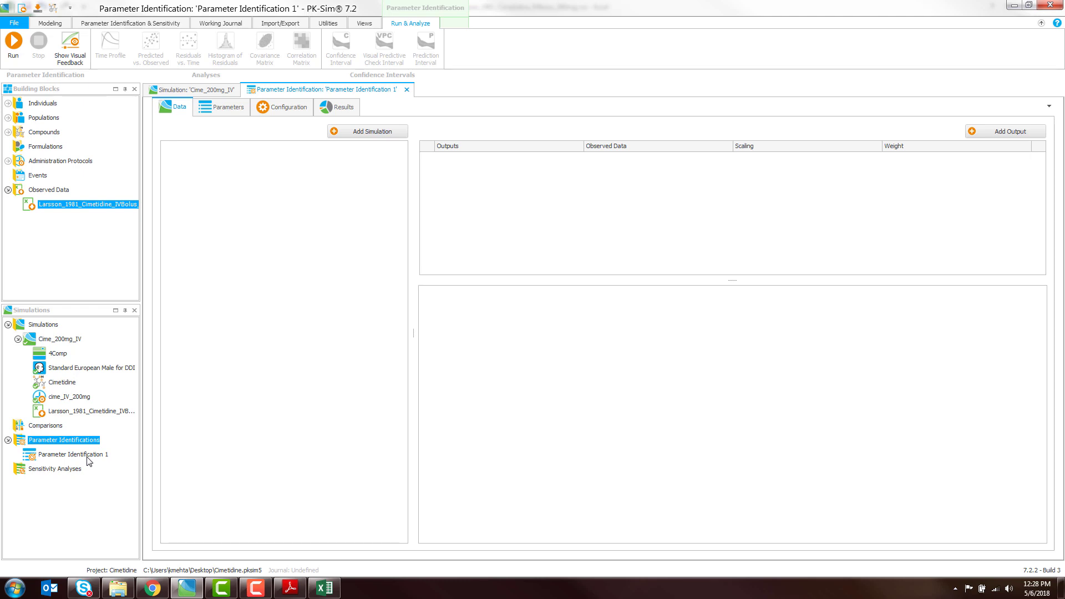
pyautogui.click(372, 133)
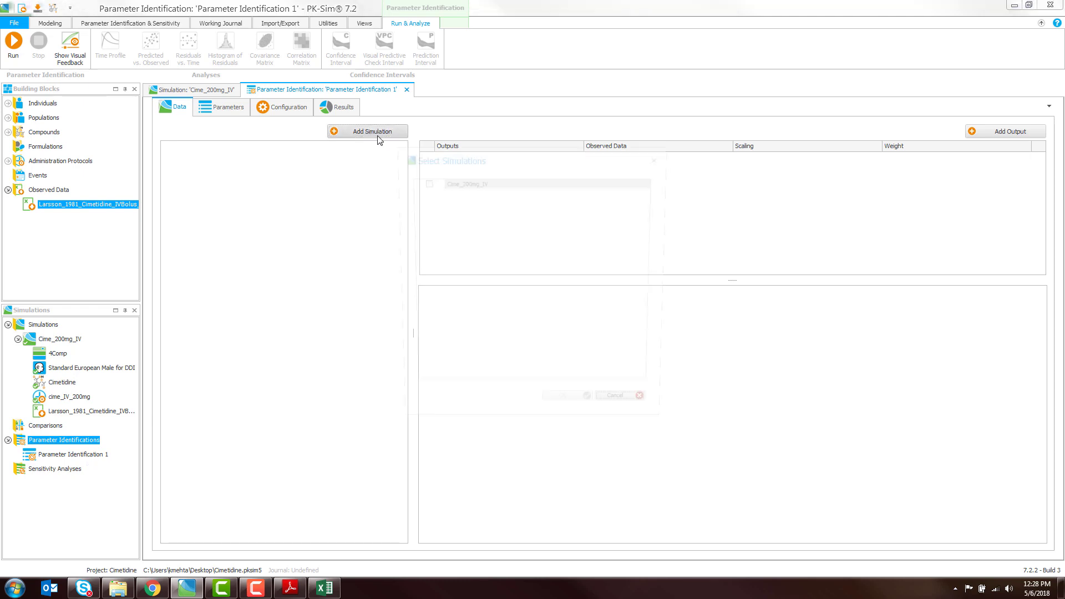
pyautogui.click(424, 182)
pyautogui.click(577, 412)
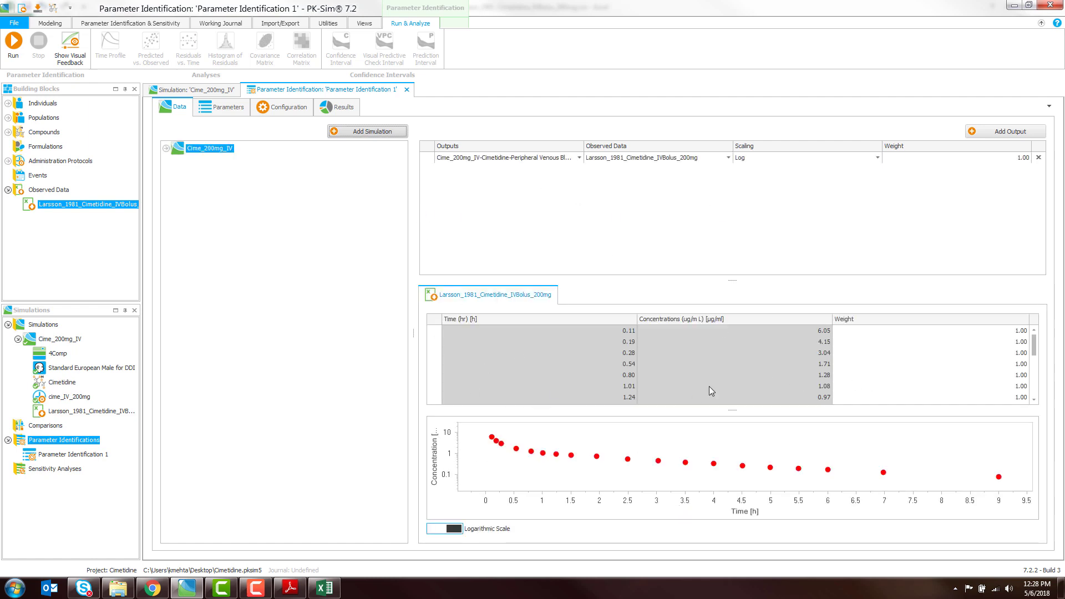
pyautogui.click(743, 161)
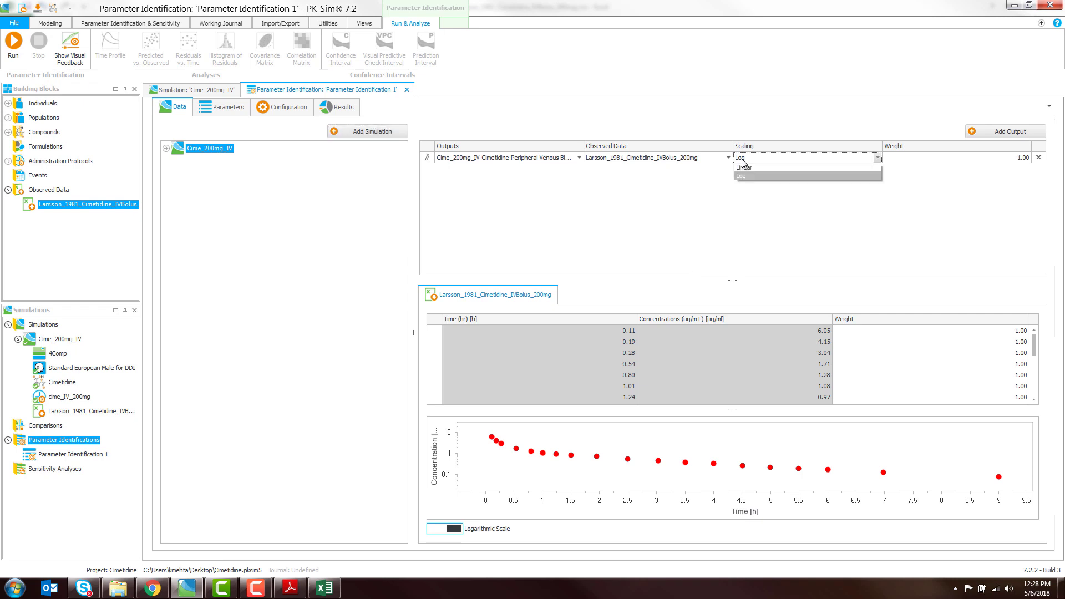
pyautogui.click(742, 159)
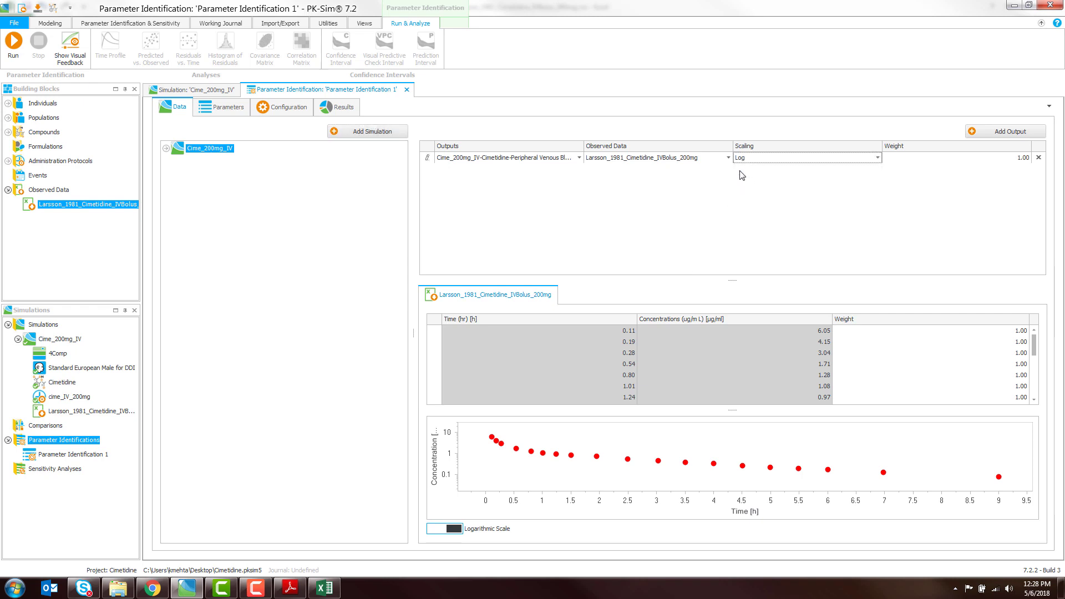
# Add the intrinsic clearance of the Cimetidine-CYP3A4-Optimize reaction as an identification parameter
pyautogui.click(220, 108)
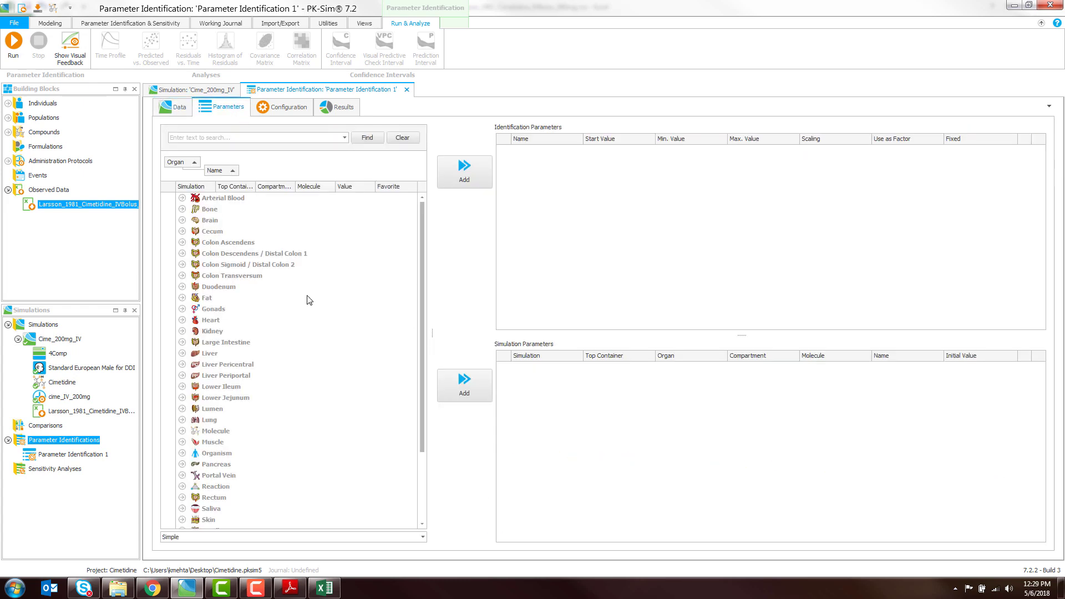
pyautogui.scroll(-3, 300, 299)
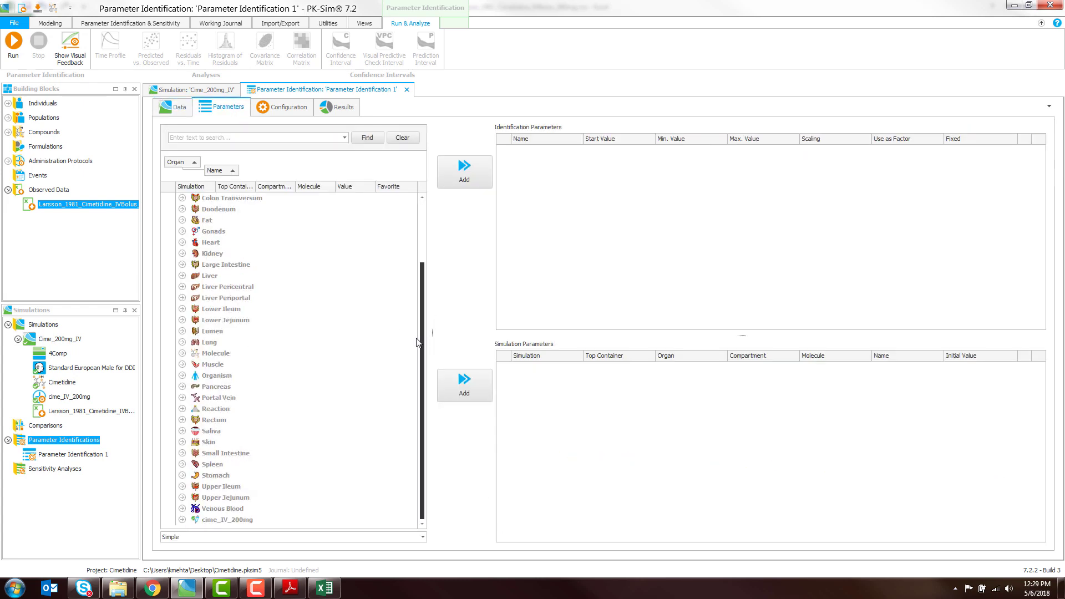
pyautogui.moveTo(422, 355); pyautogui.dragTo(431, 238)
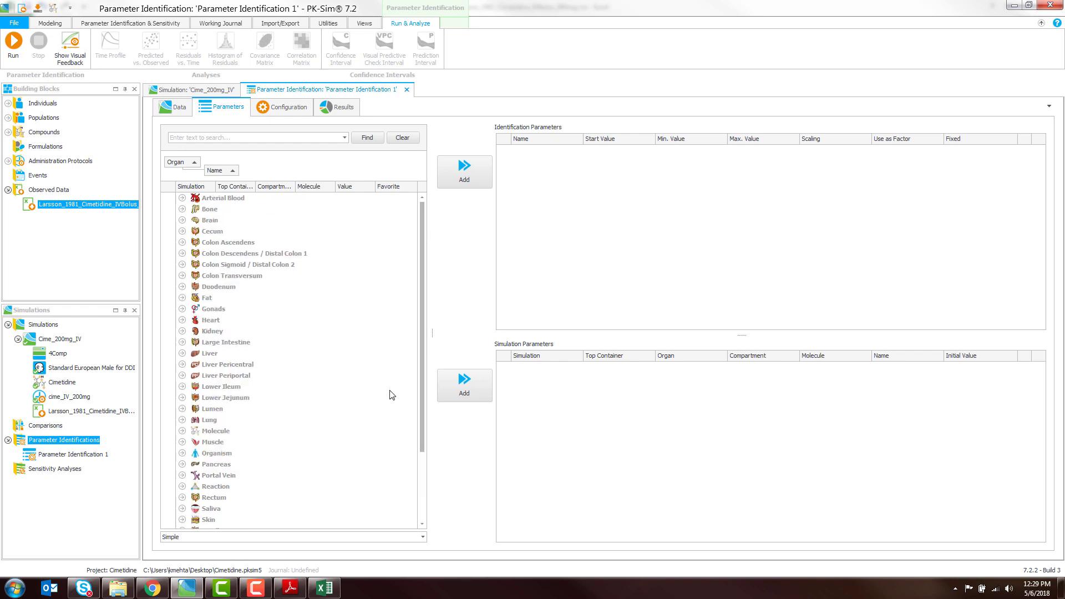
pyautogui.scroll(-3, 396, 392)
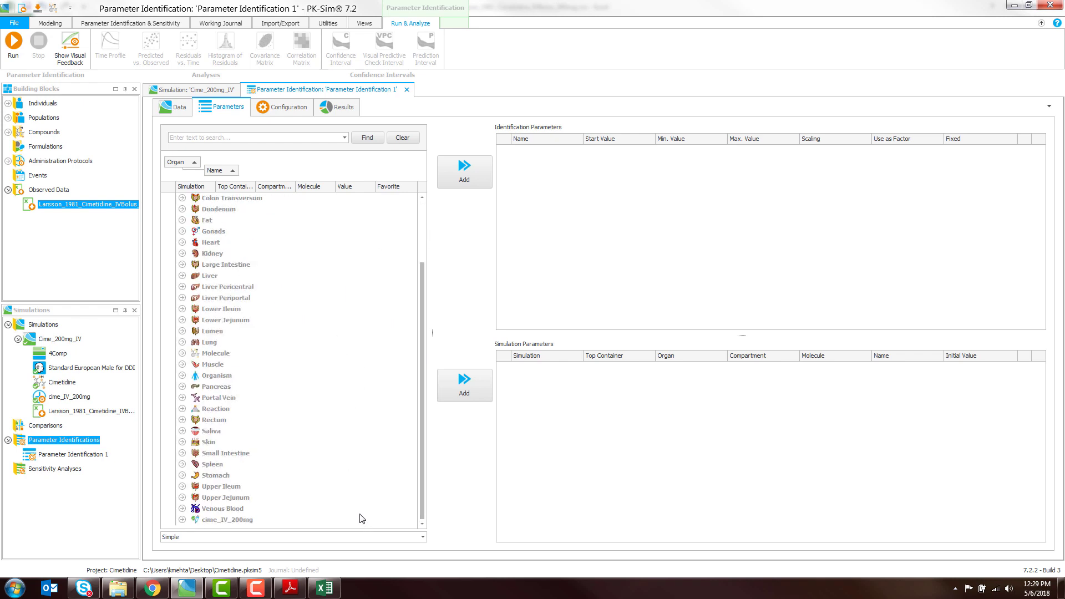
pyautogui.click(183, 409)
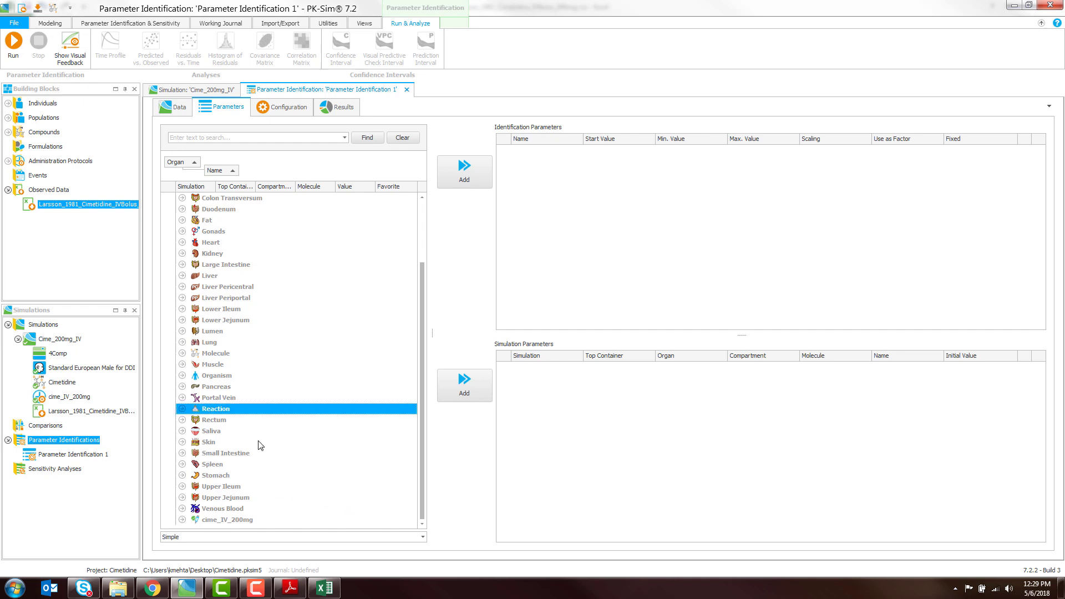
pyautogui.scroll(-1, 371, 489)
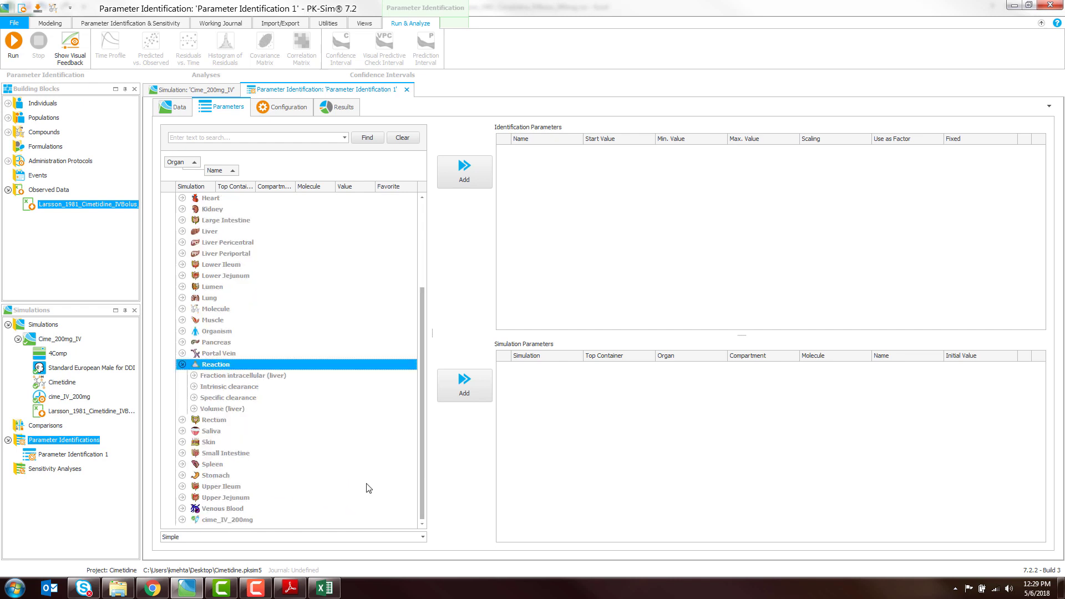
pyautogui.click(194, 387)
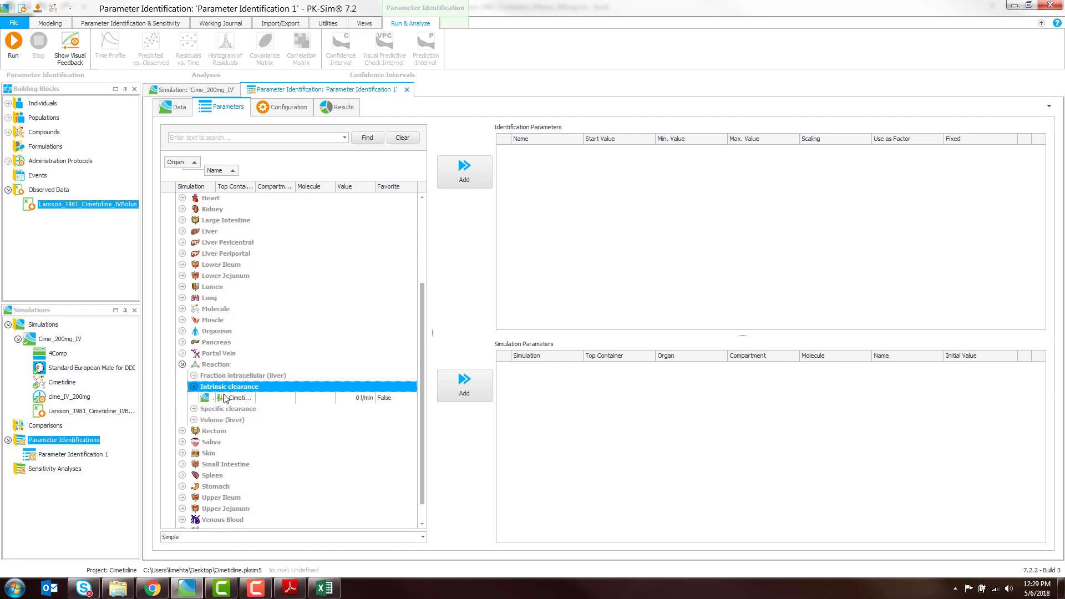
pyautogui.click(468, 173)
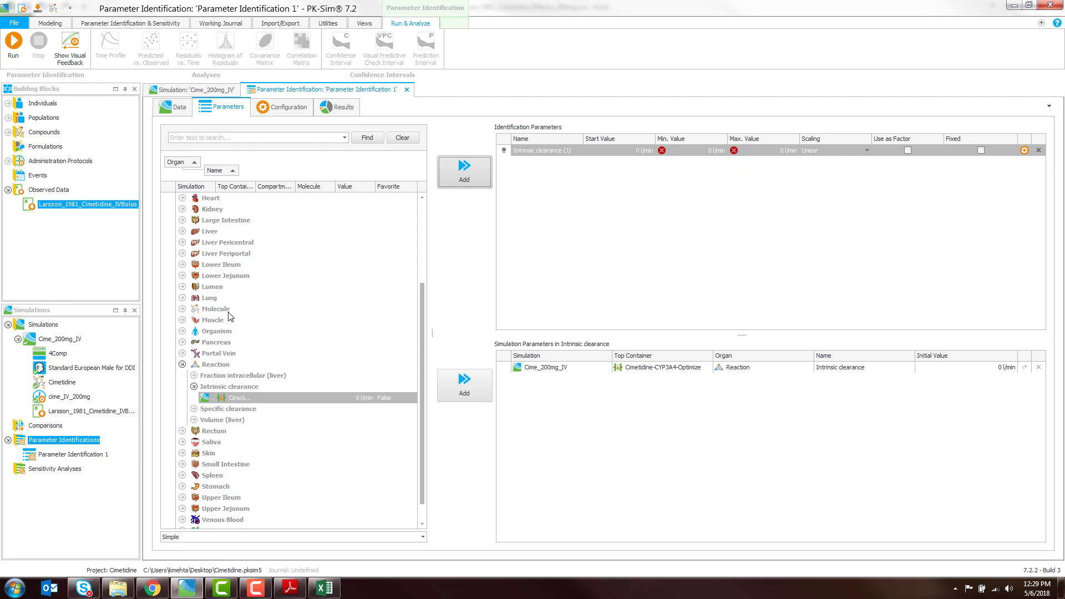
# Set the intrinsic clearance identification bounds to 0–10 l/min, keeping the start value at 0 l/min and Linear scaling
pyautogui.scroll(4, 257, 359)
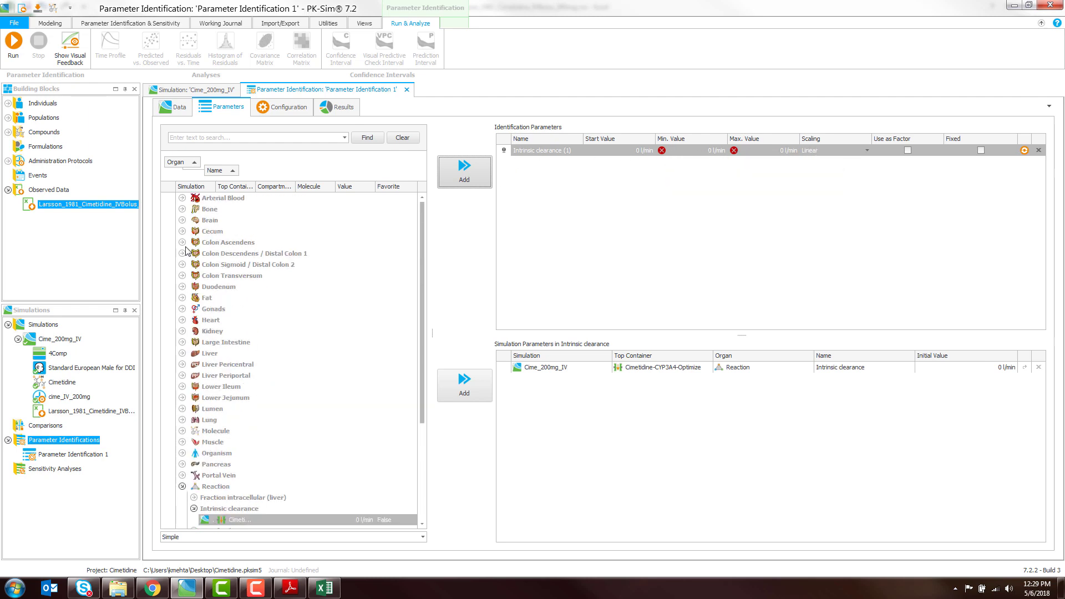
pyautogui.click(641, 215)
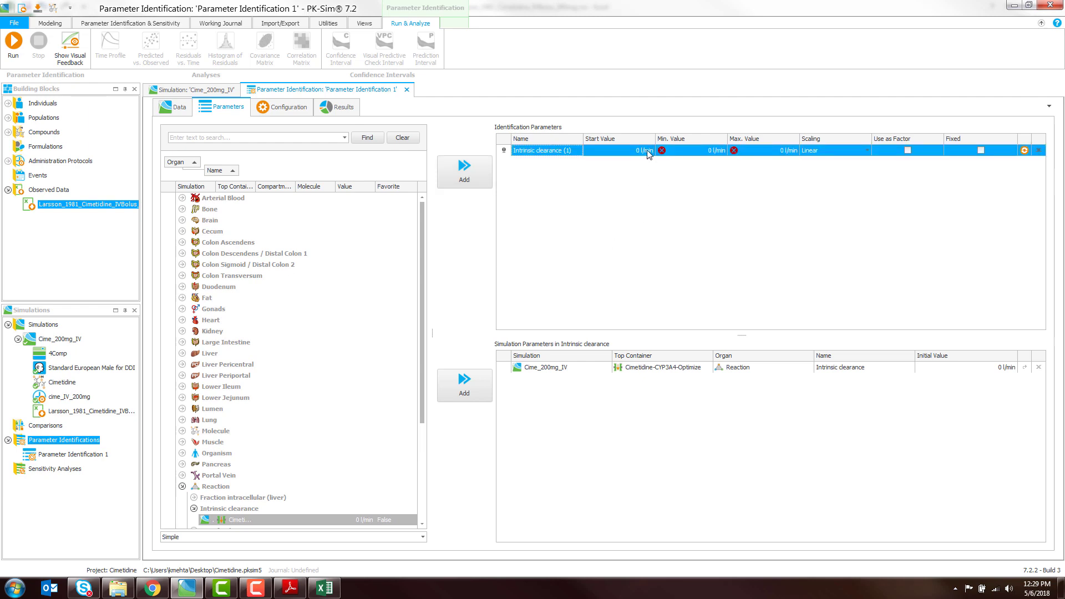
pyautogui.click(632, 151)
pyautogui.click(638, 213)
pyautogui.click(692, 152)
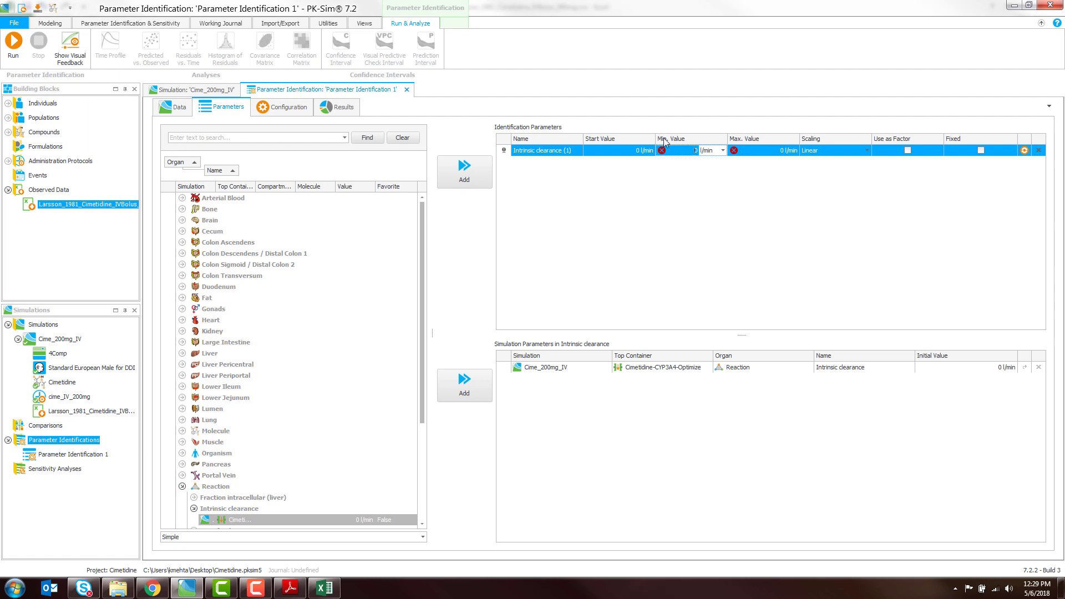
pyautogui.click(765, 151)
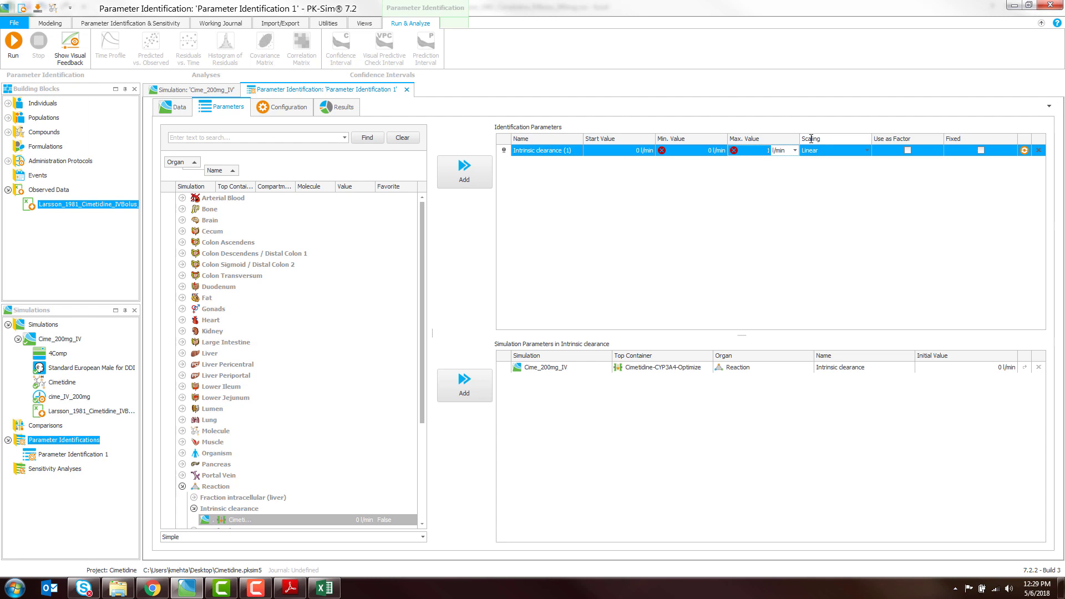
pyautogui.press('Return')
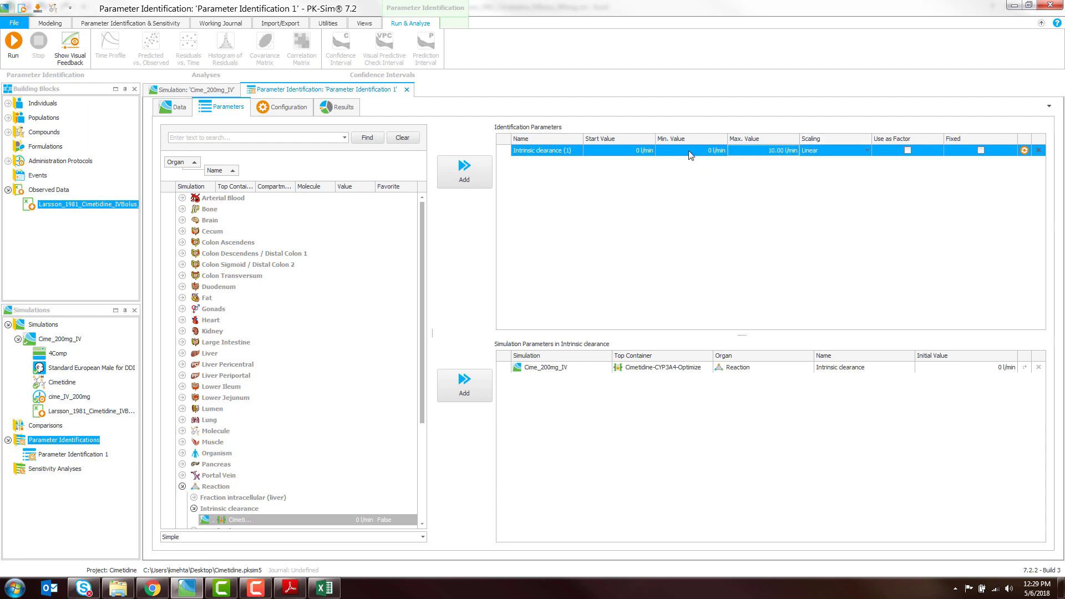
pyautogui.click(629, 154)
pyautogui.press('Return')
# Review the identification's algorithm choices in its configuration and keep Levenberg - Marquardt selected
pyautogui.click(290, 108)
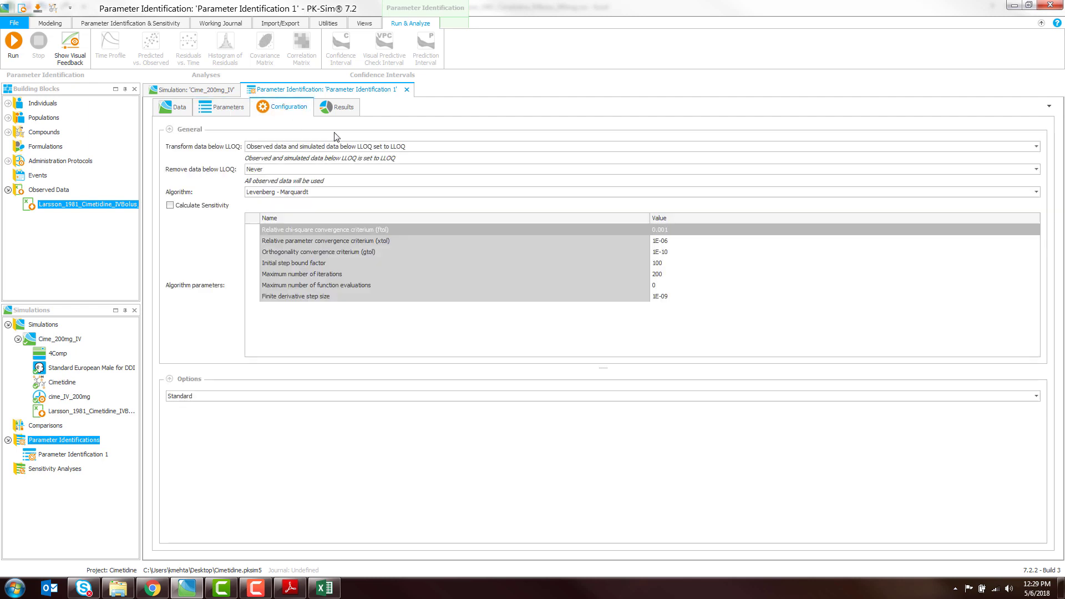
pyautogui.click(326, 194)
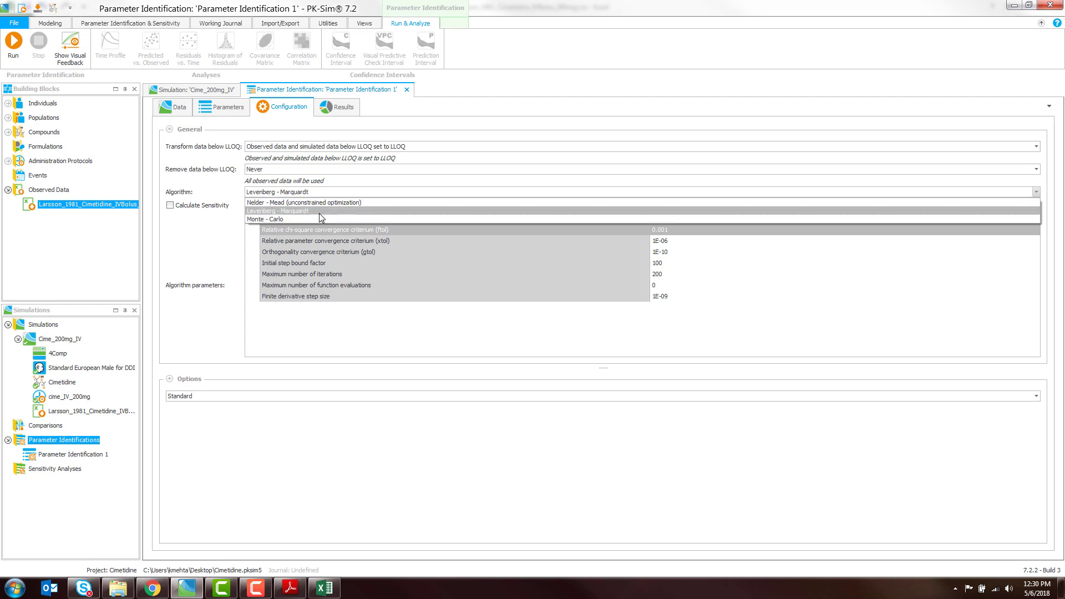
pyautogui.click(320, 215)
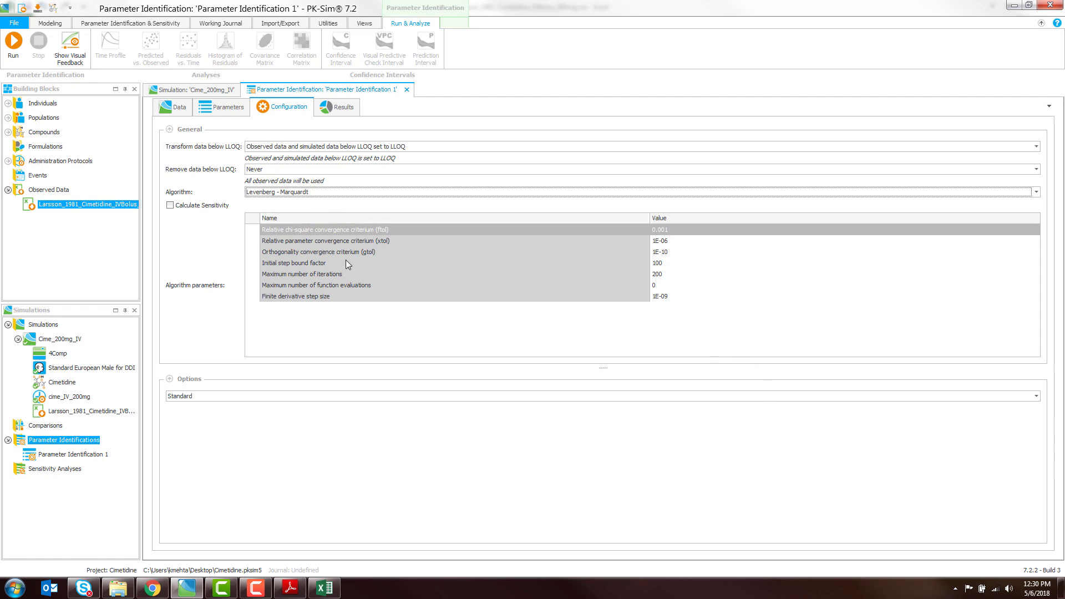
# Run the parameter identification with intrinsic clearance alone, follow its visual feedback until it finishes, and close the feedback window
pyautogui.click(348, 108)
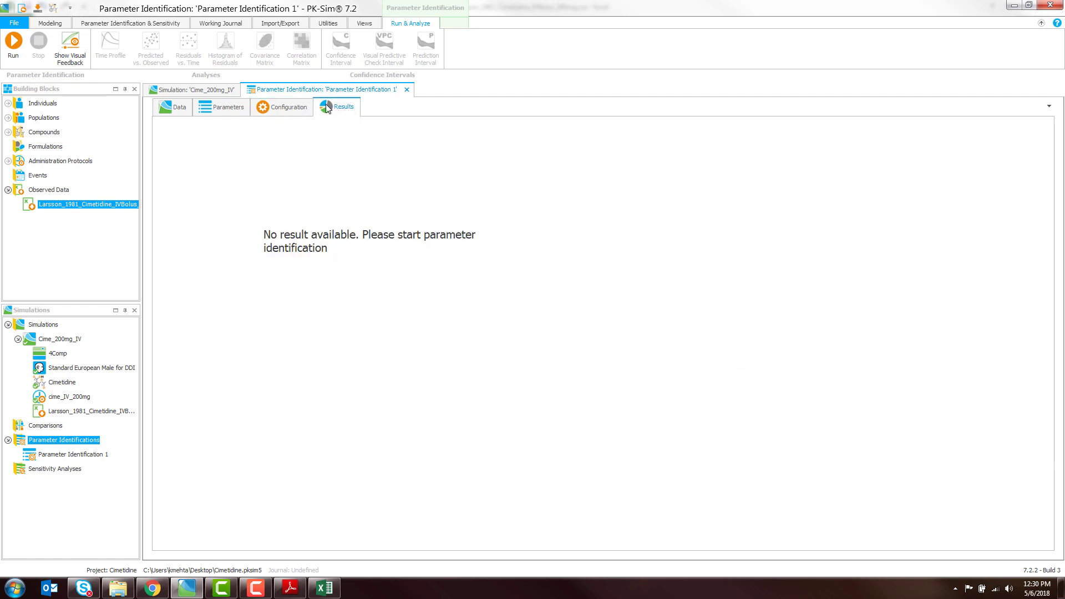
pyautogui.click(13, 46)
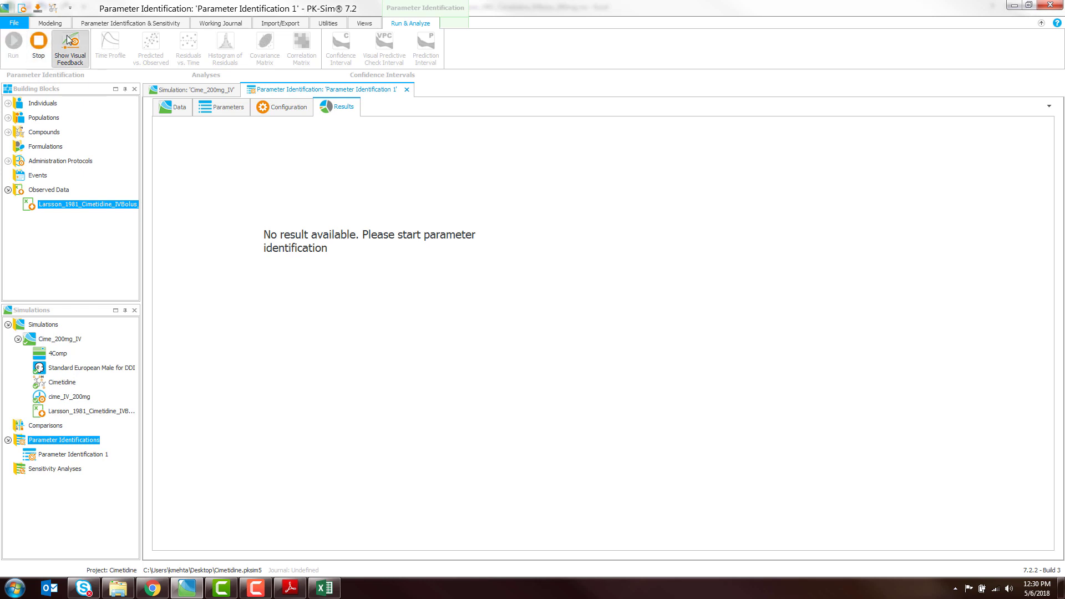
pyautogui.click(70, 47)
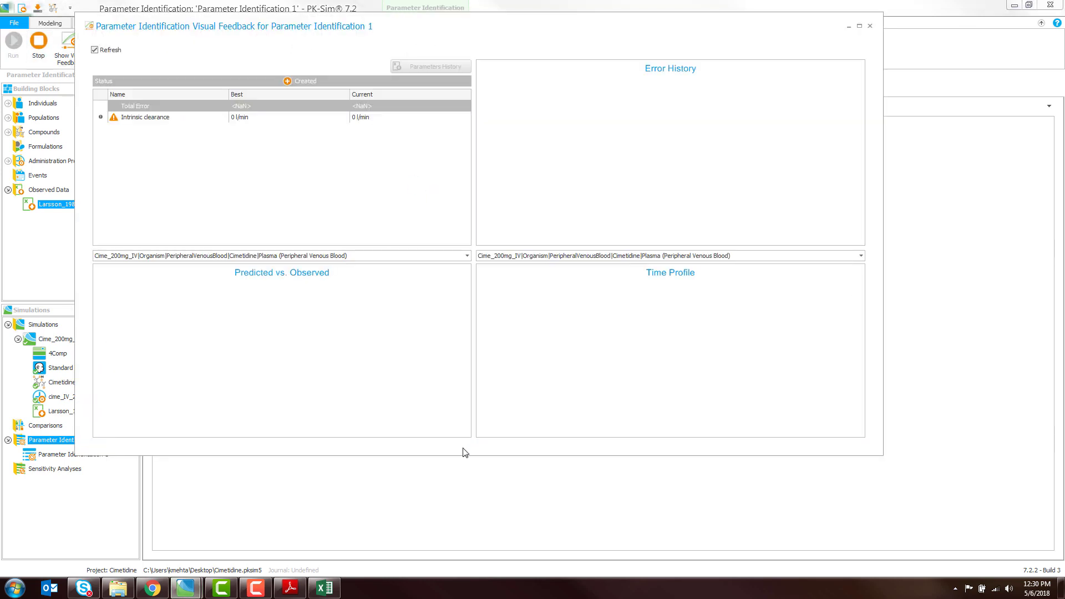
pyautogui.moveTo(464, 450); pyautogui.dragTo(465, 496)
pyautogui.moveTo(418, 28); pyautogui.dragTo(465, 48)
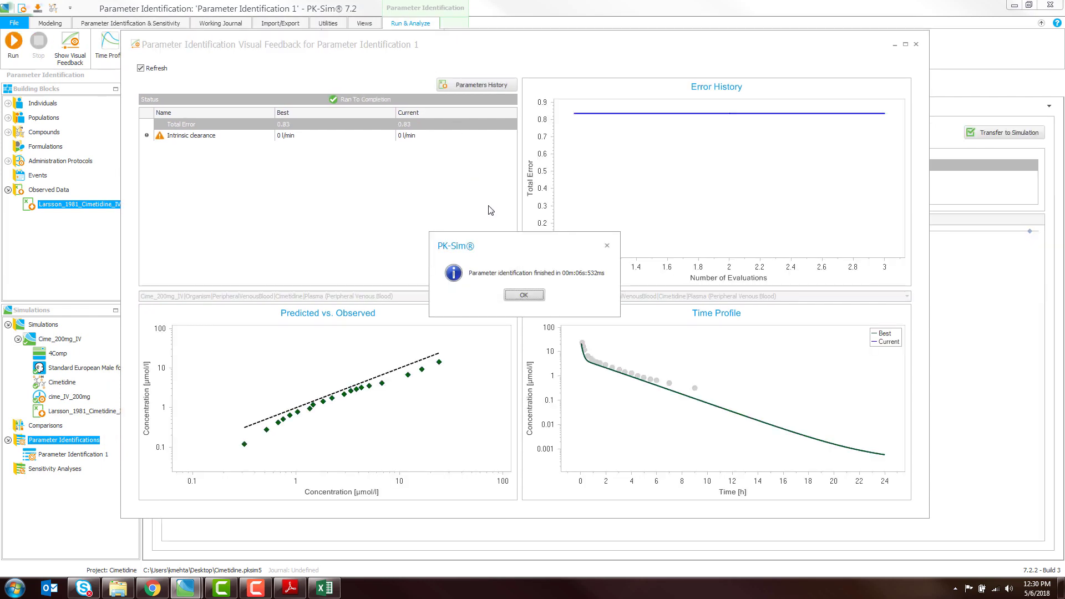
pyautogui.click(527, 294)
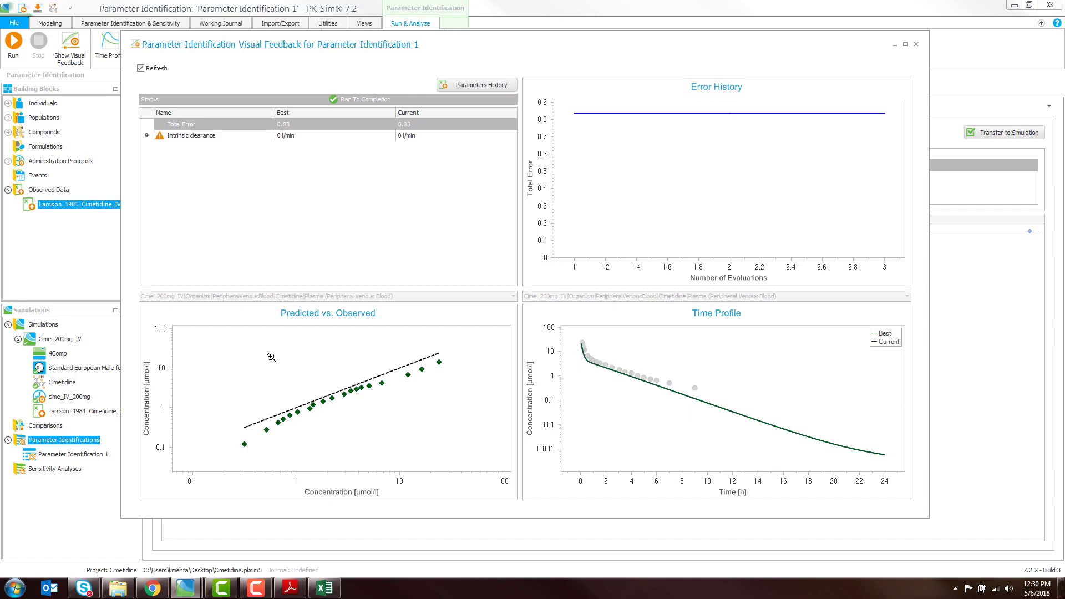
pyautogui.click(916, 45)
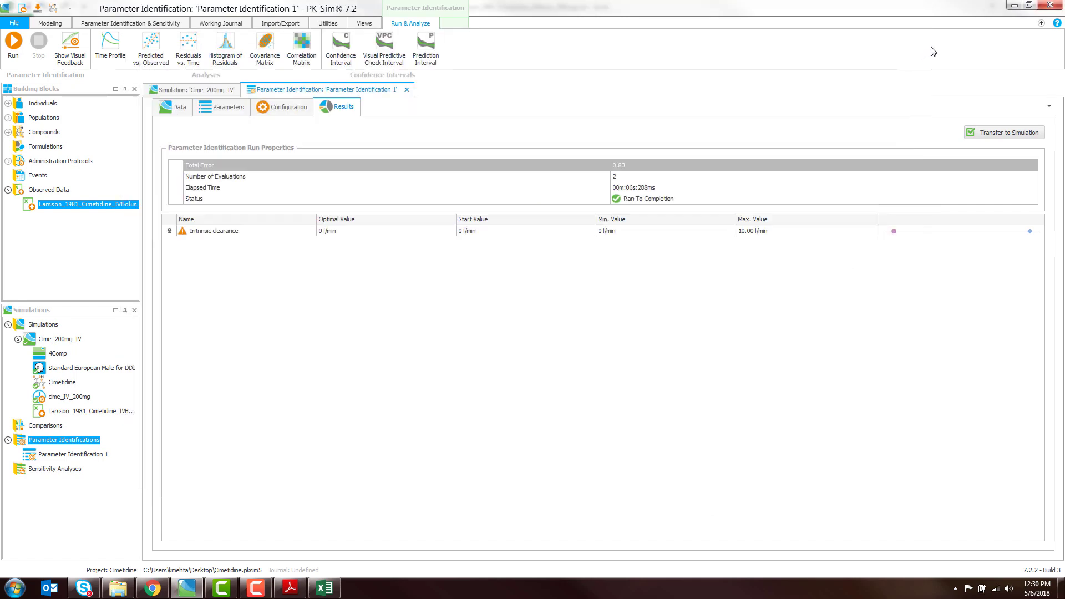
# Add the kidney's cimetidine plasma clearance as a second identification parameter
pyautogui.click(223, 108)
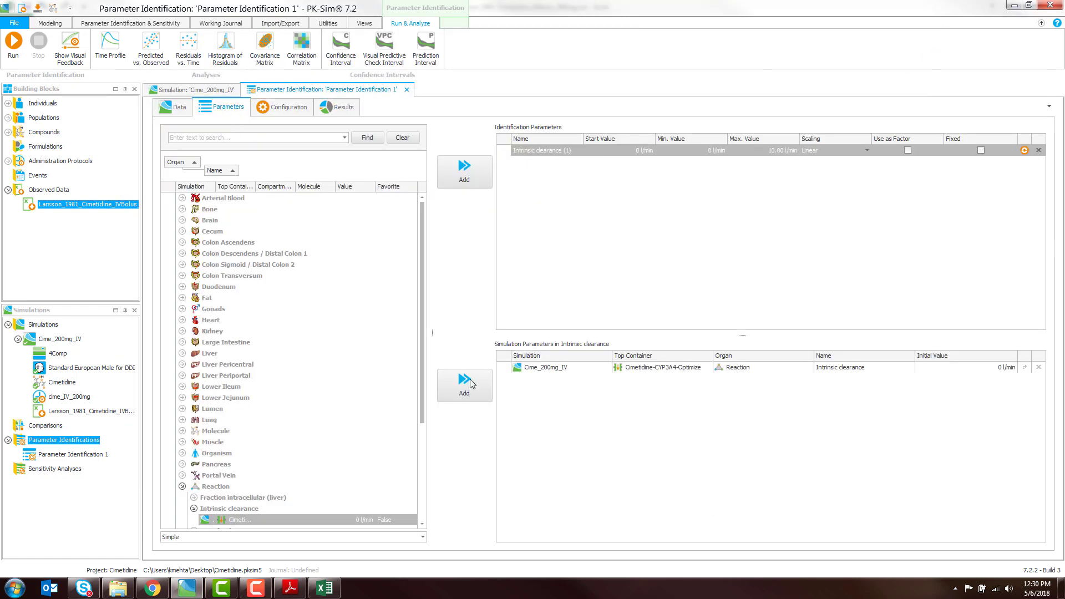
pyautogui.click(182, 331)
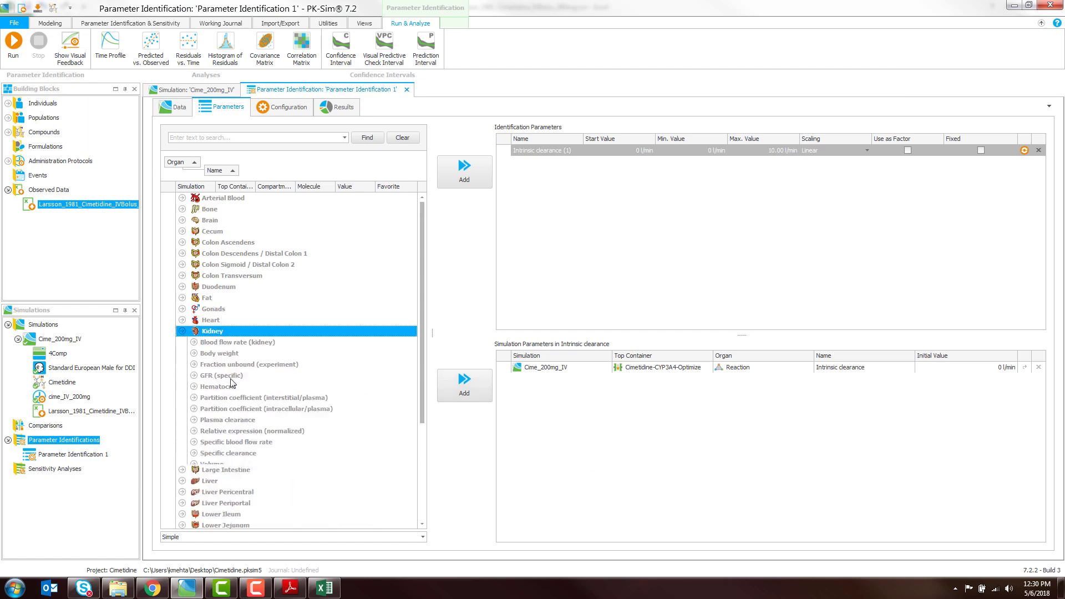
pyautogui.scroll(-2, 232, 383)
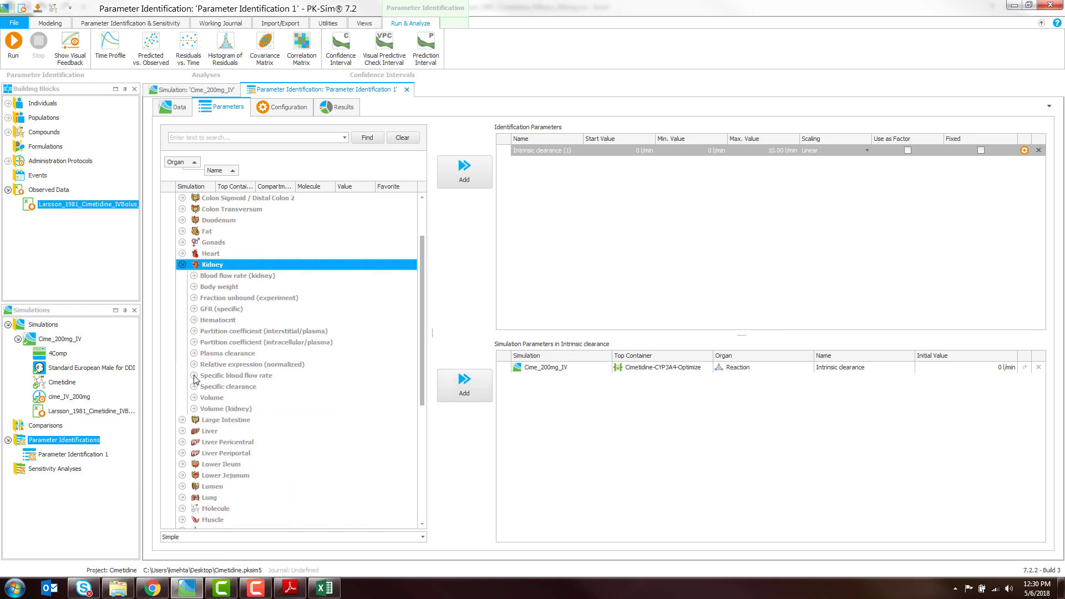
pyautogui.click(194, 354)
pyautogui.click(242, 366)
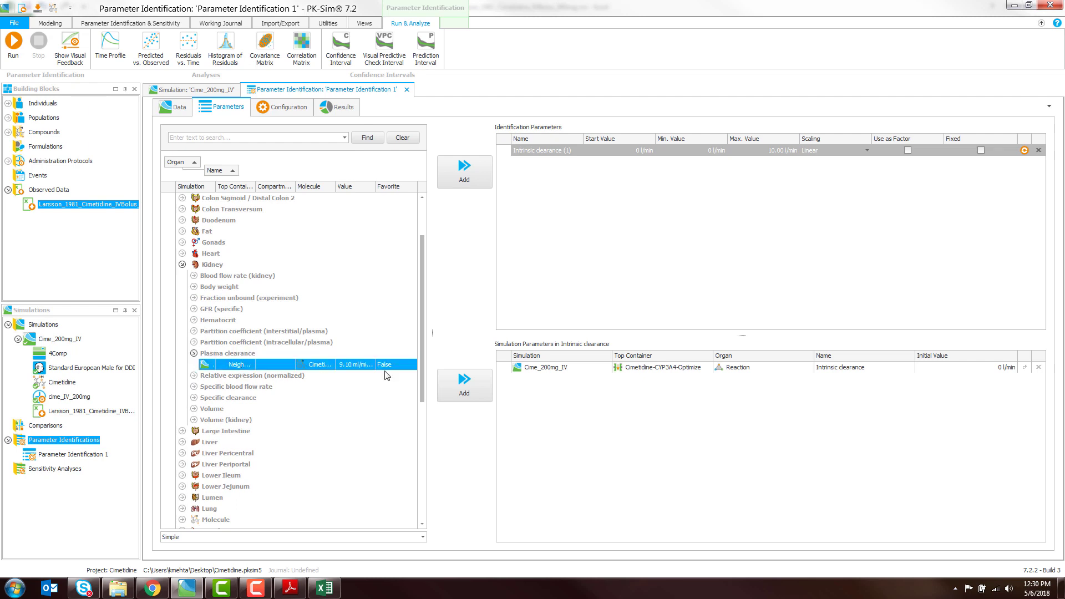
pyautogui.click(464, 172)
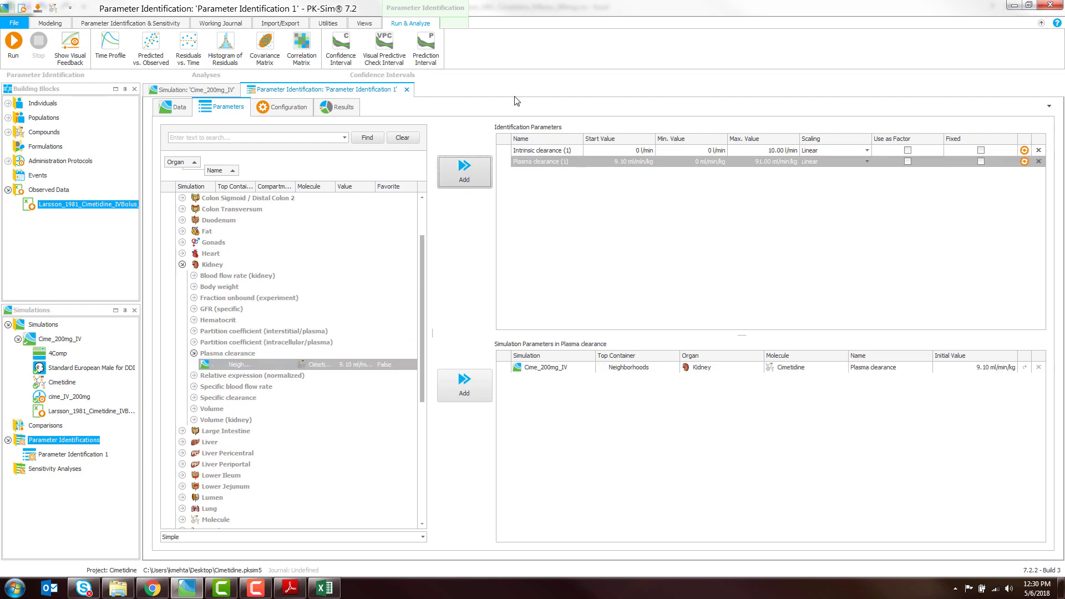
# Run the identification with both clearance parameters, follow its visual feedback until it finishes, and close the feedback window
pyautogui.click(288, 107)
pyautogui.click(344, 107)
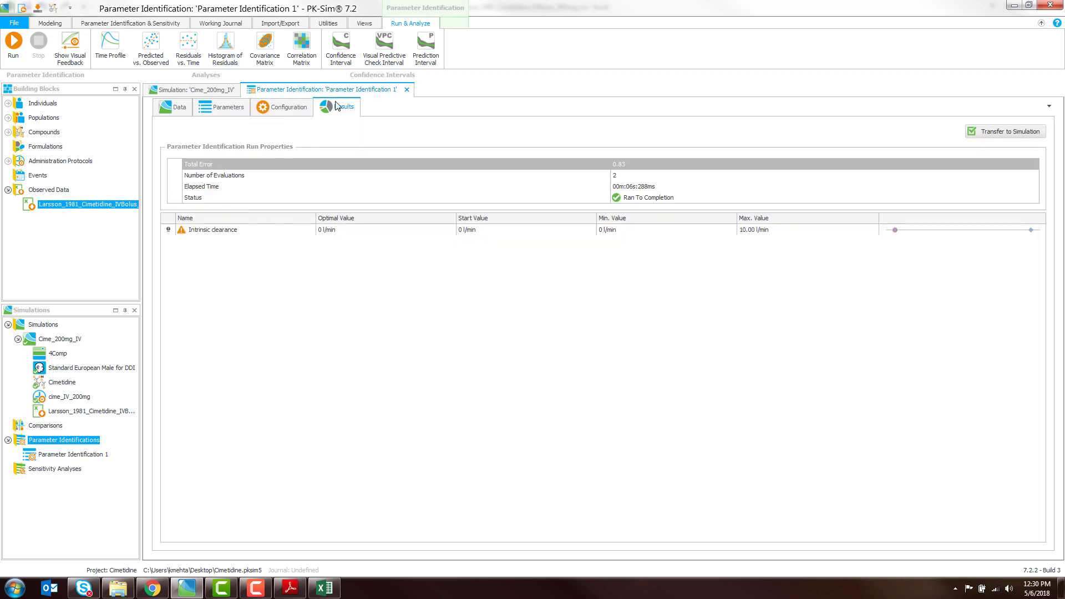
pyautogui.click(14, 44)
pyautogui.click(70, 47)
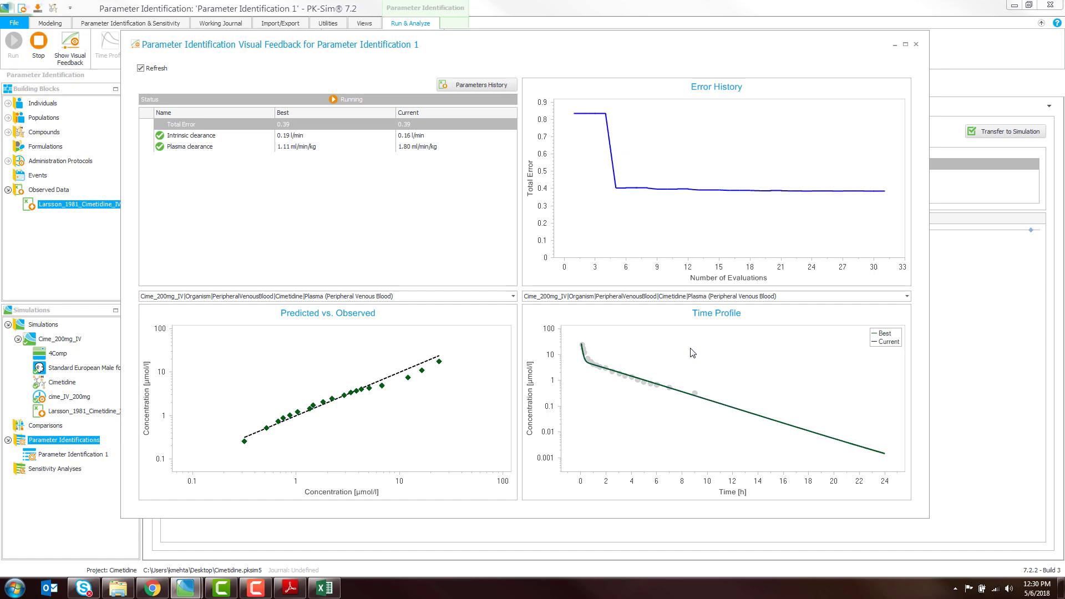
pyautogui.click(533, 301)
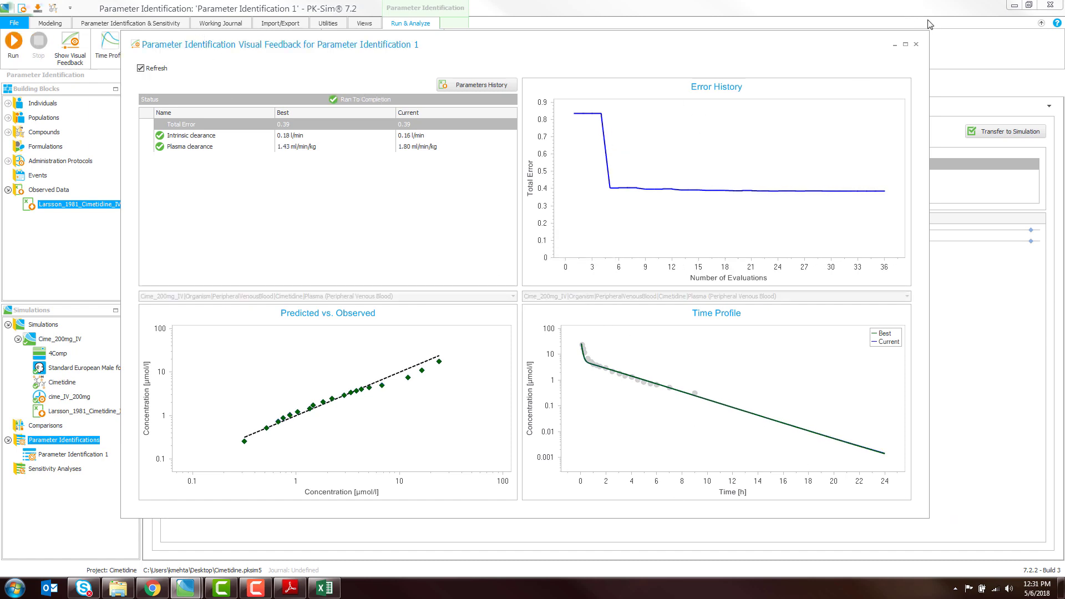
pyautogui.click(917, 44)
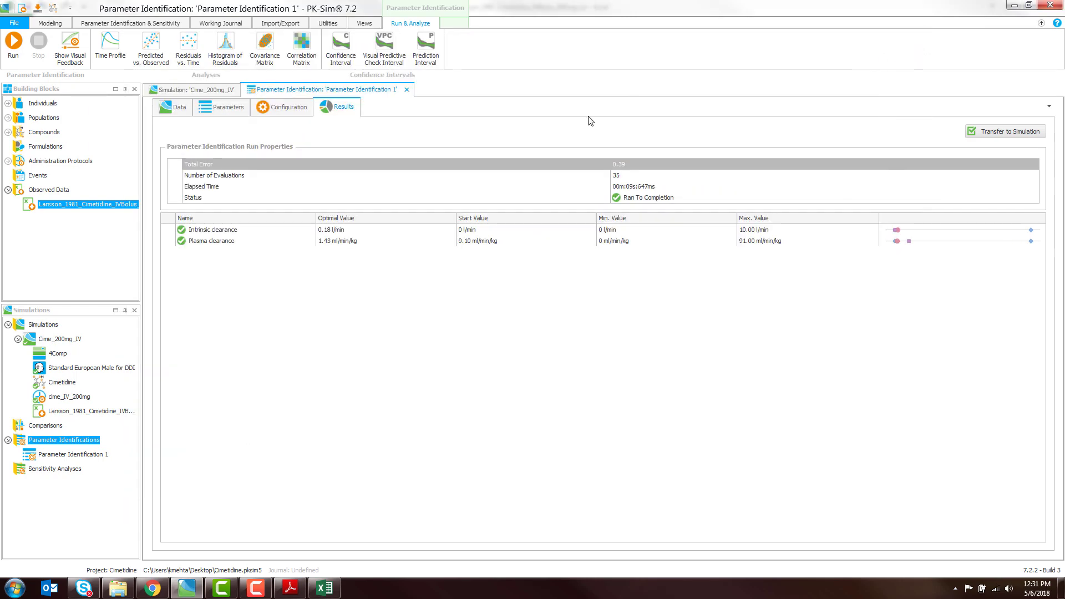
# Plot the identification's time profile to check the fit against the observed data, and close the chart
pyautogui.click(110, 45)
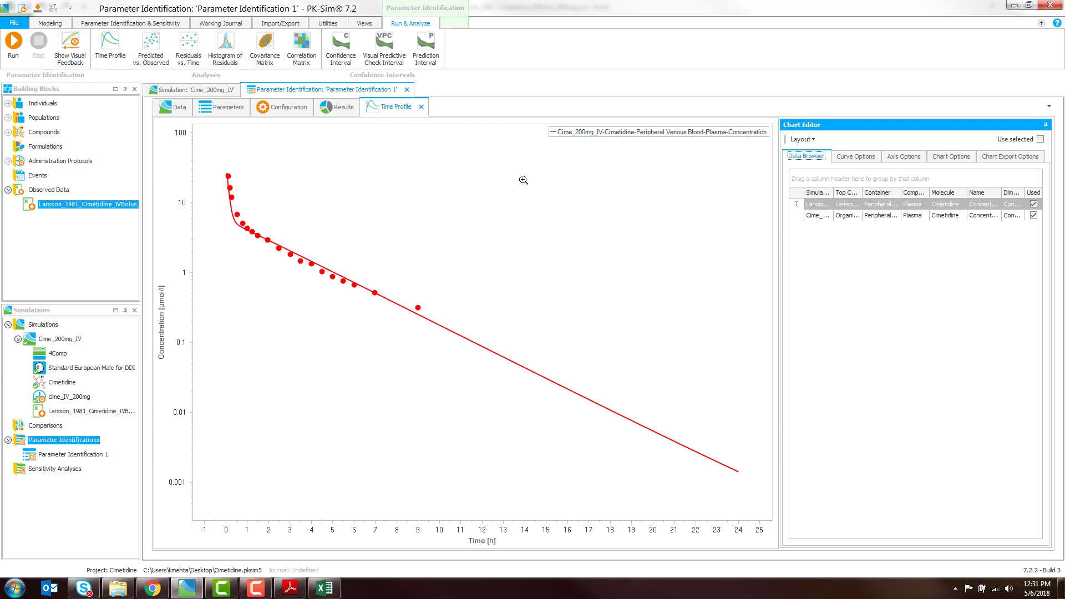
pyautogui.click(421, 107)
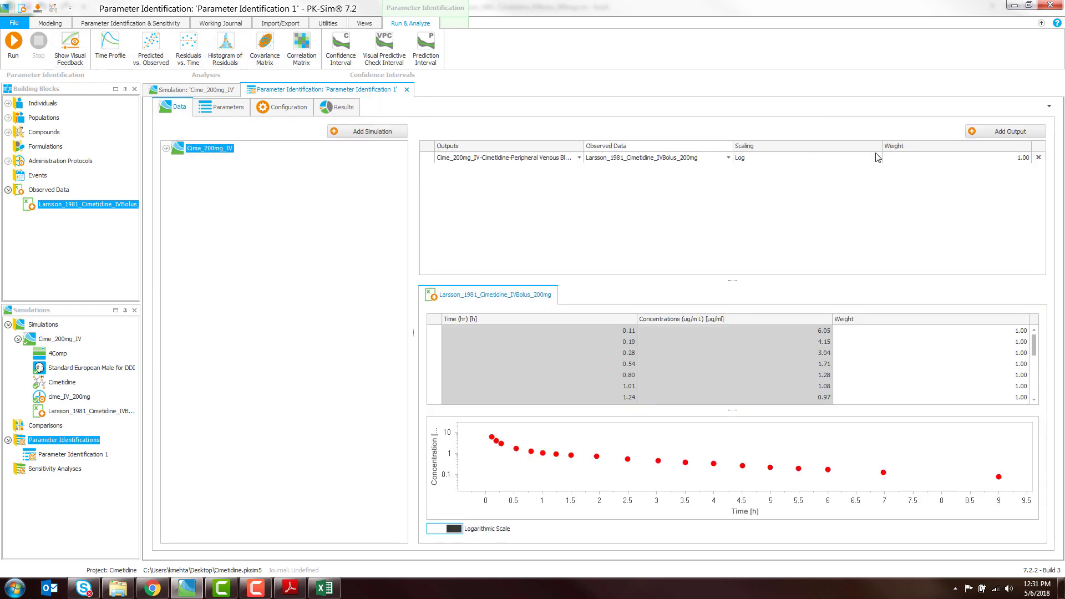
# Transfer the optimal intrinsic and plasma clearance values from the identification results to simulation Cime_200mg_IV
pyautogui.click(342, 107)
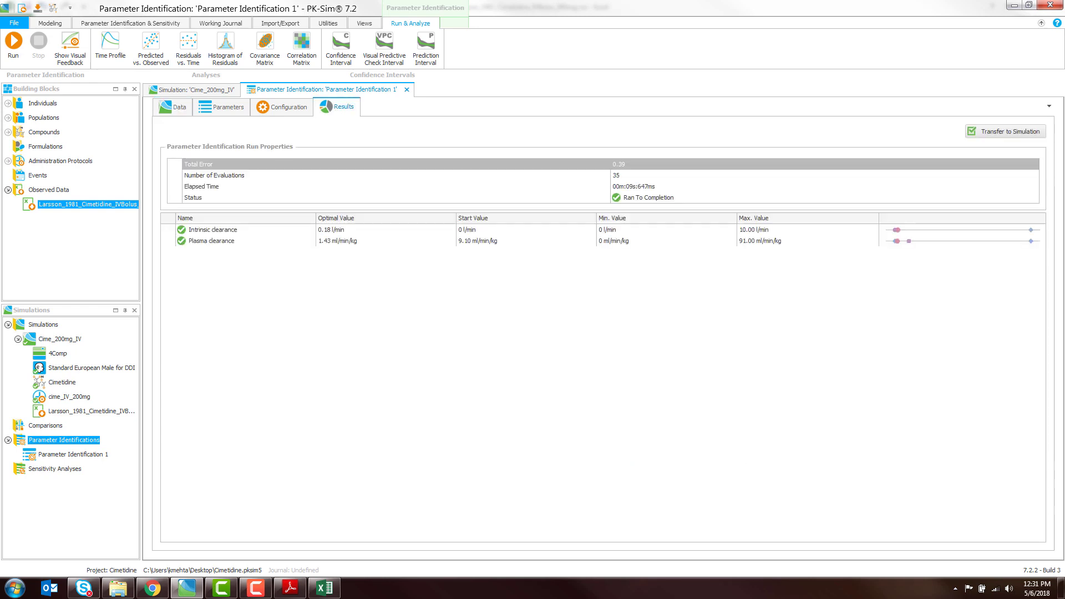
pyautogui.click(1011, 132)
pyautogui.click(48, 384)
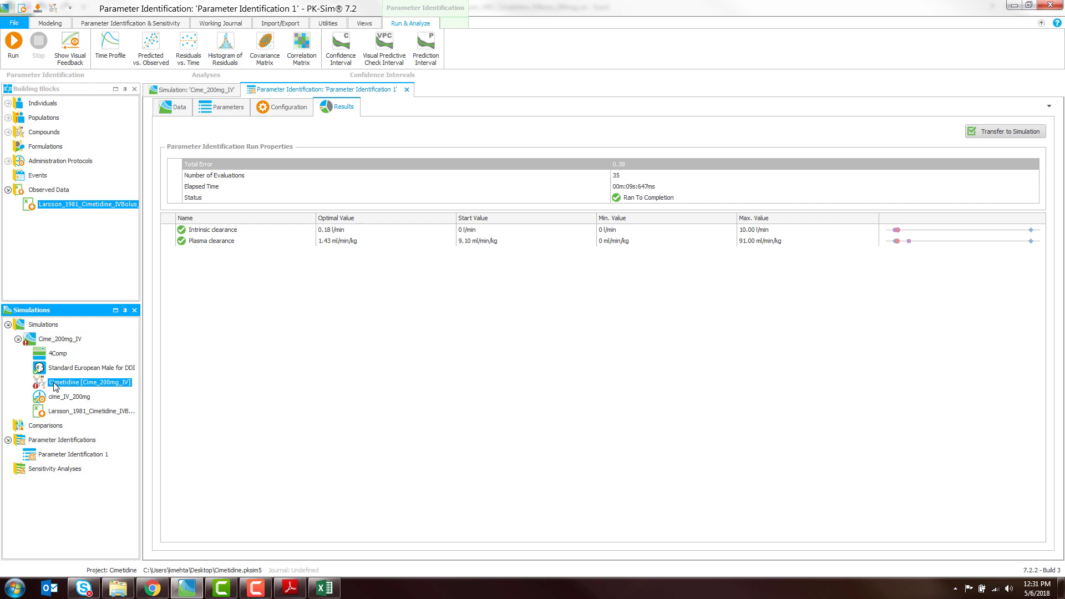
# Close the identification and simulation views, and commit the simulation's changed Cimetidine parameters to the compound building block
pyautogui.click(7, 132)
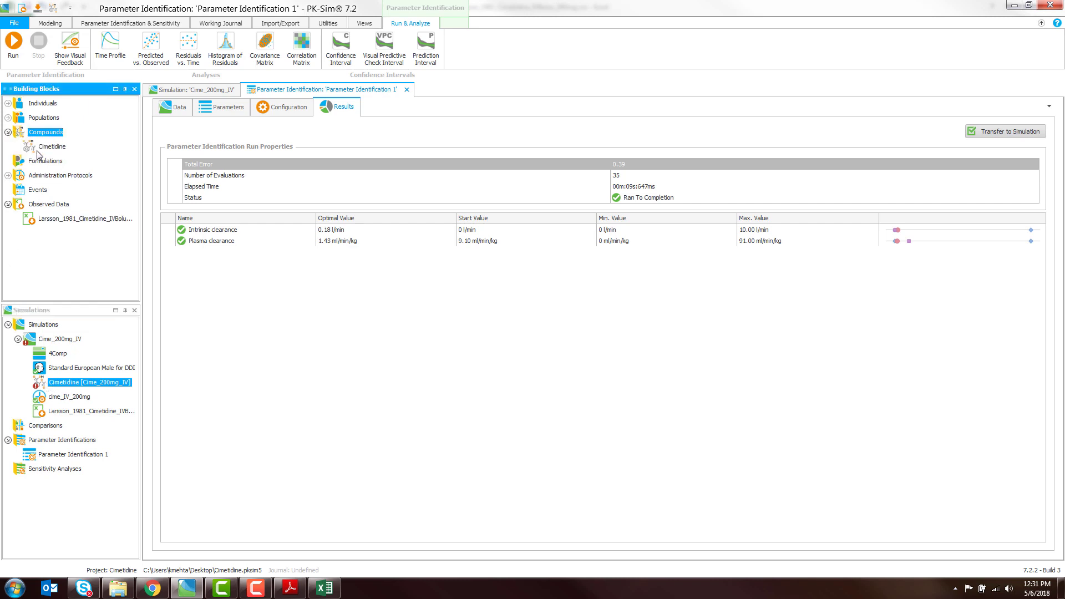
pyautogui.click(407, 90)
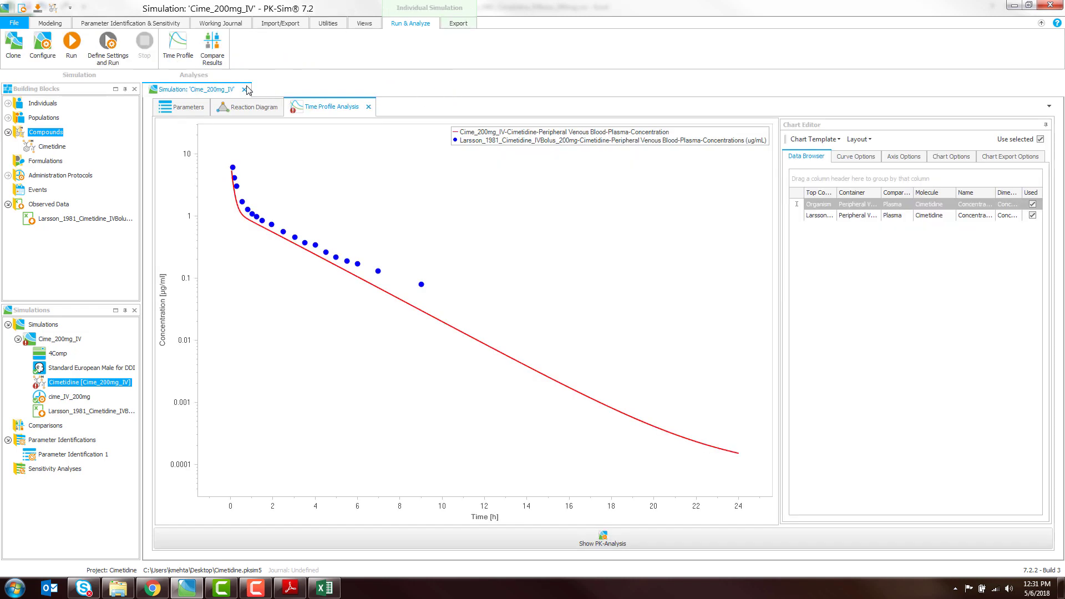
pyautogui.click(244, 90)
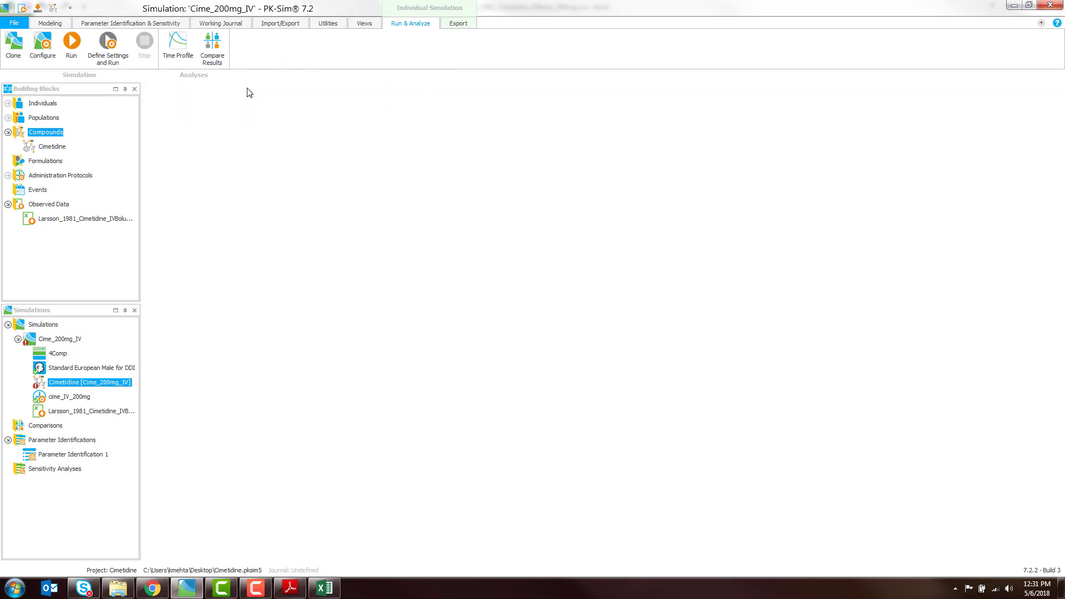
pyautogui.rightClick(65, 386)
pyautogui.click(87, 404)
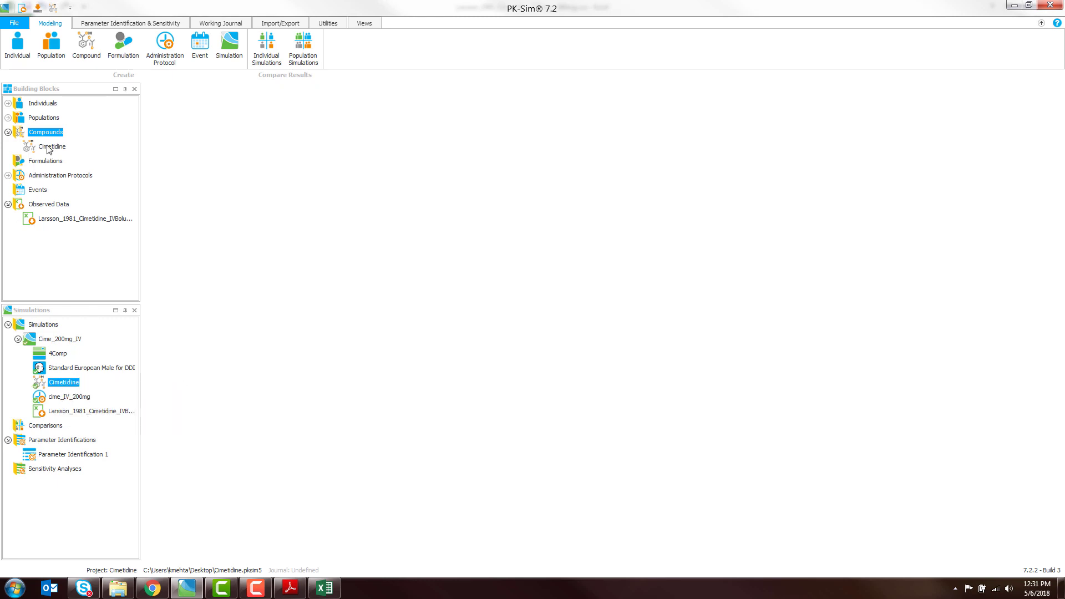
# Collapse simulation Cime_200mg_IV in the simulation tree and save the Cimetidine project
pyautogui.moveTo(56, 150)
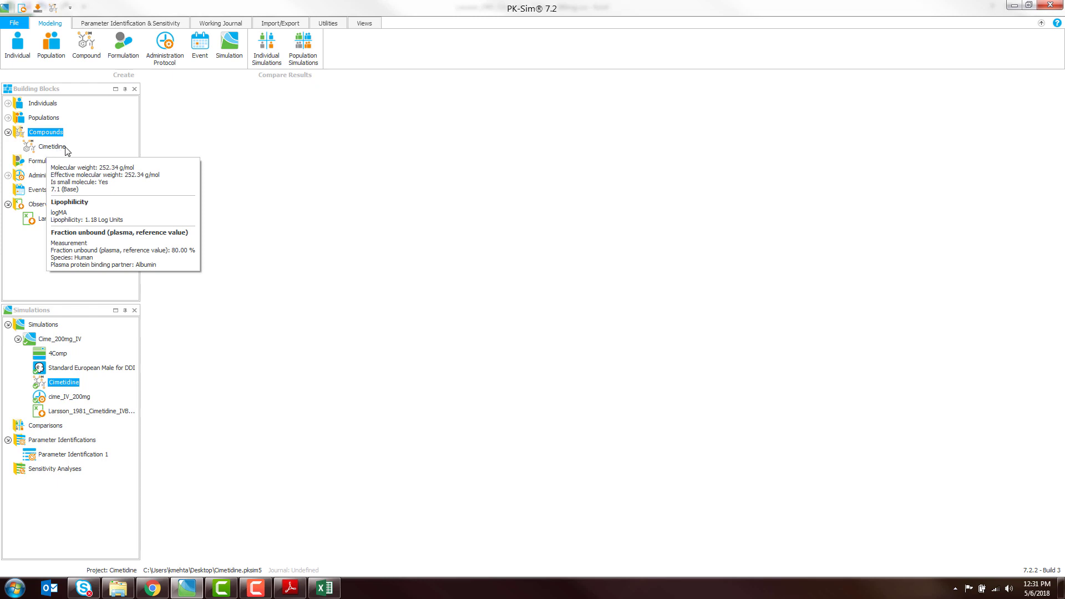
pyautogui.click(66, 150)
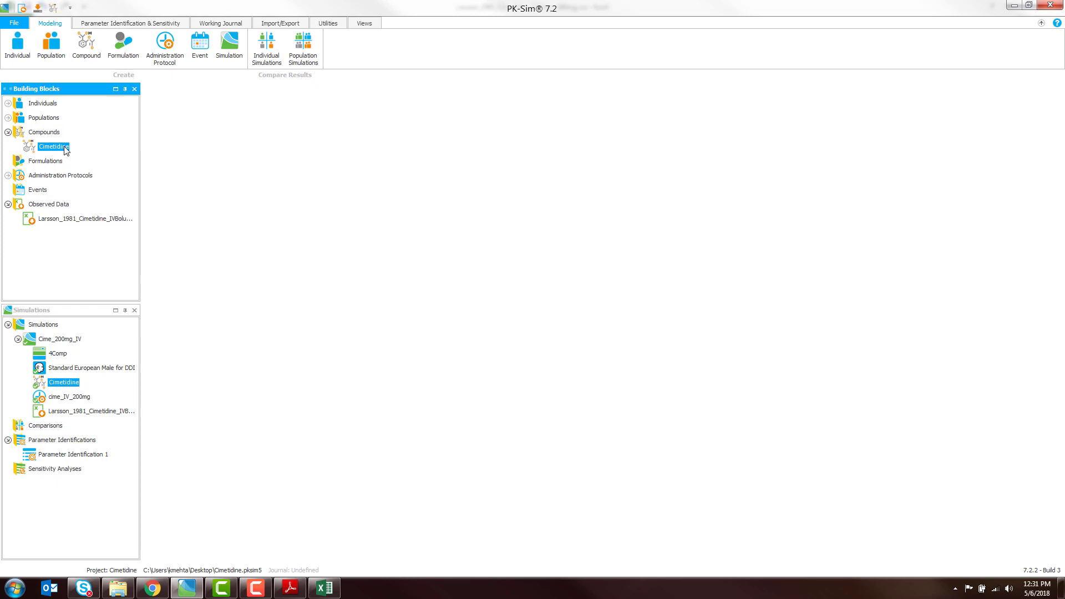
pyautogui.click(18, 341)
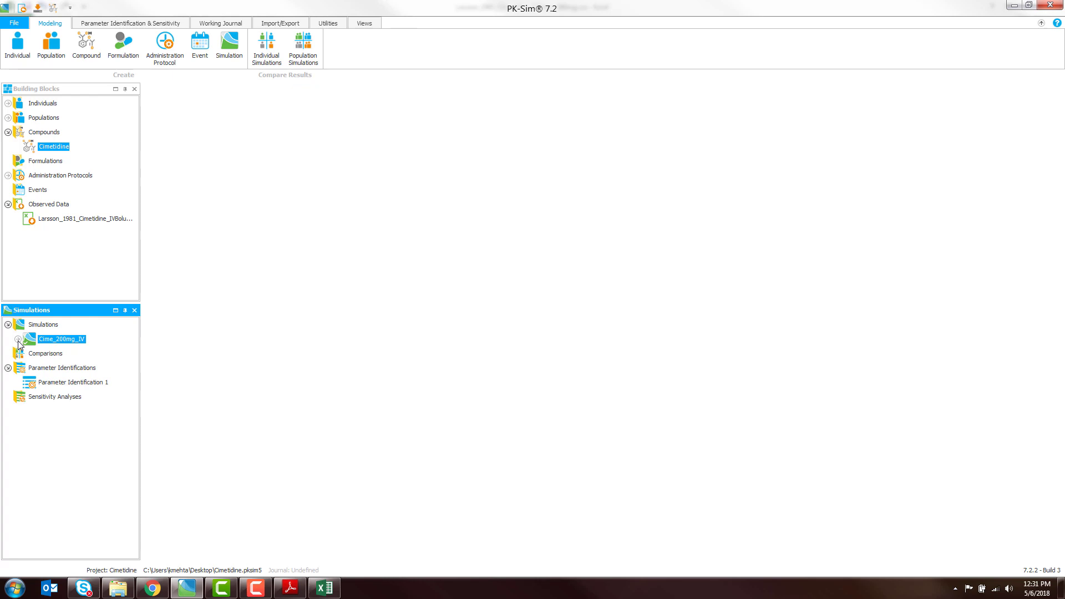
pyautogui.click(14, 23)
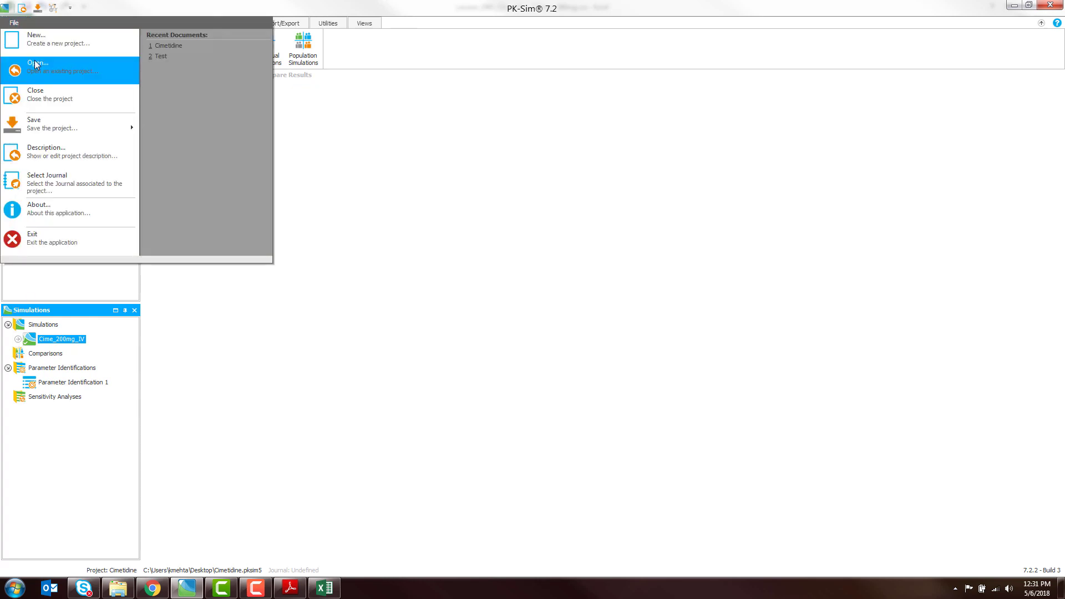
pyautogui.moveTo(61, 124)
pyautogui.click(178, 50)
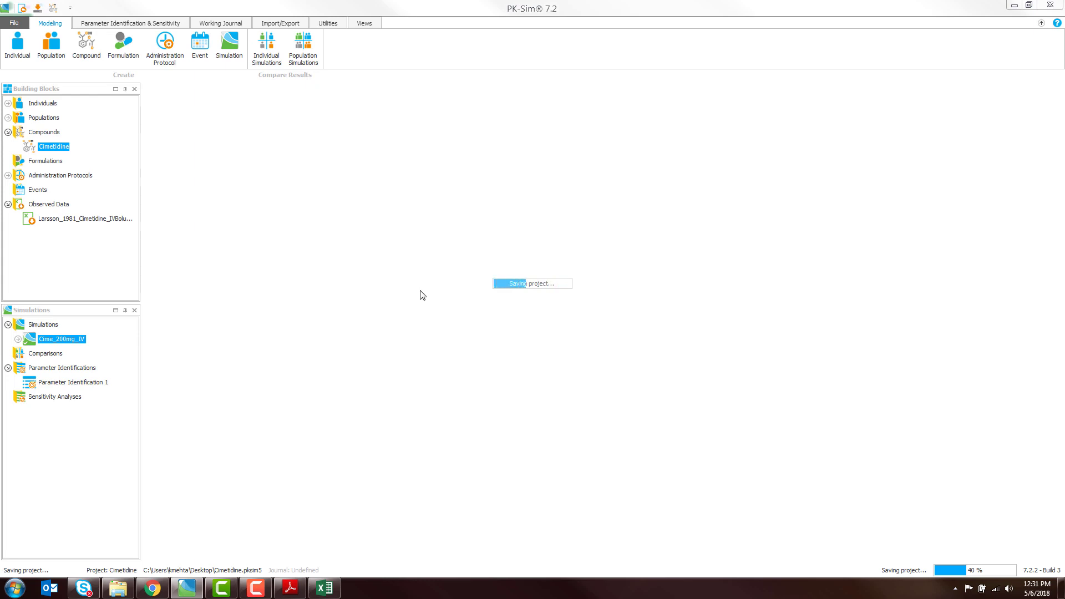
pyautogui.click(17, 340)
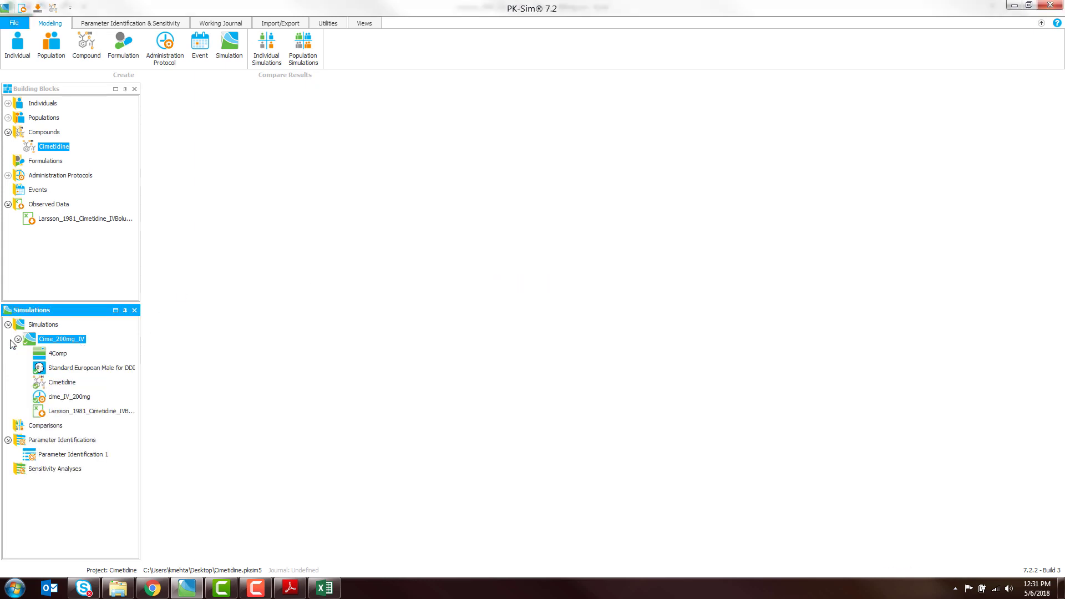
pyautogui.click(18, 339)
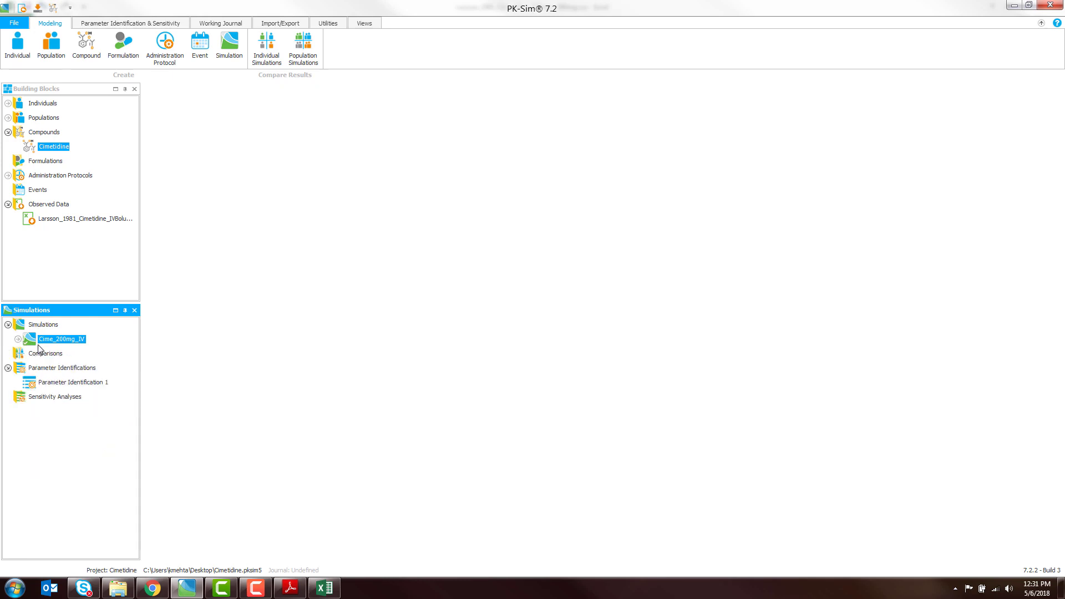
# Widen the explorers slightly and load the CSV file Willman_2008_300mg_Oral_Cimetidine.csv as new observed data
pyautogui.moveTo(39, 348)
pyautogui.moveTo(140, 399); pyautogui.dragTo(152, 400)
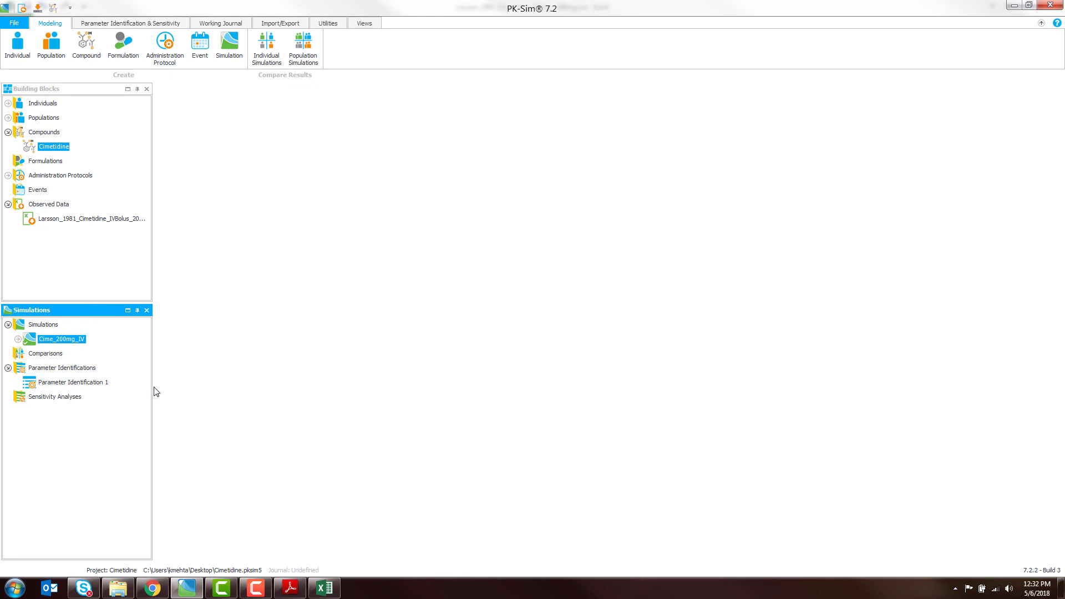
pyautogui.rightClick(40, 210)
pyautogui.moveTo(83, 225)
pyautogui.click(186, 230)
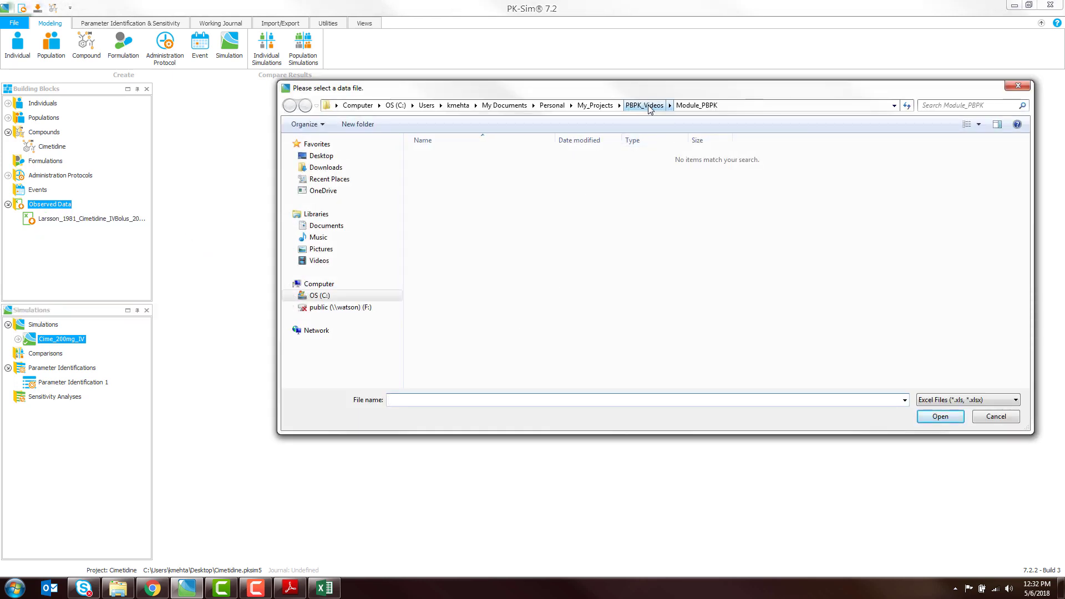
pyautogui.click(953, 400)
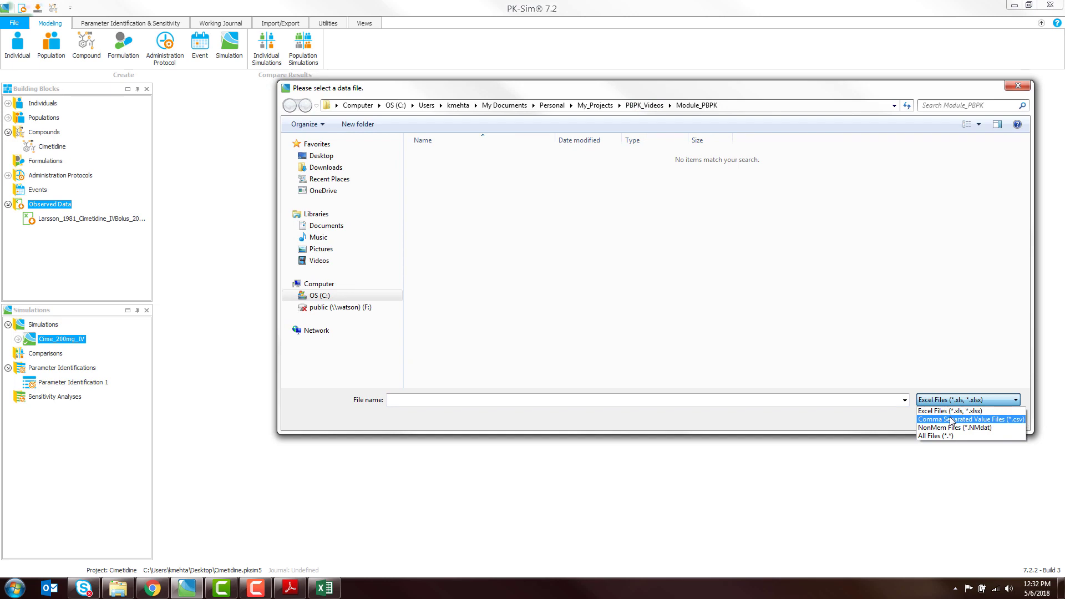
pyautogui.click(952, 420)
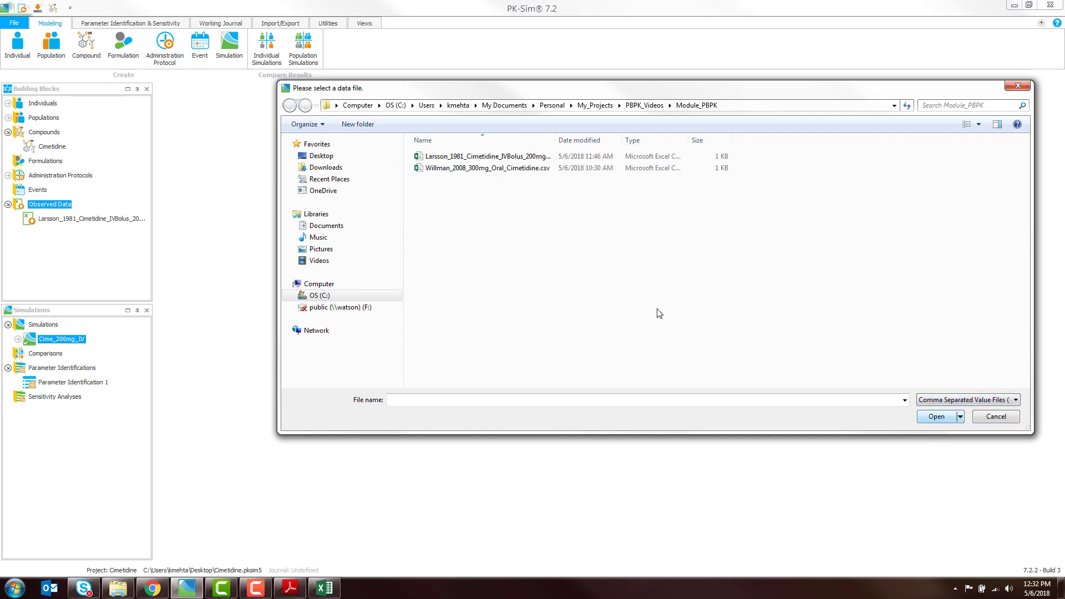
pyautogui.click(464, 168)
pyautogui.click(919, 415)
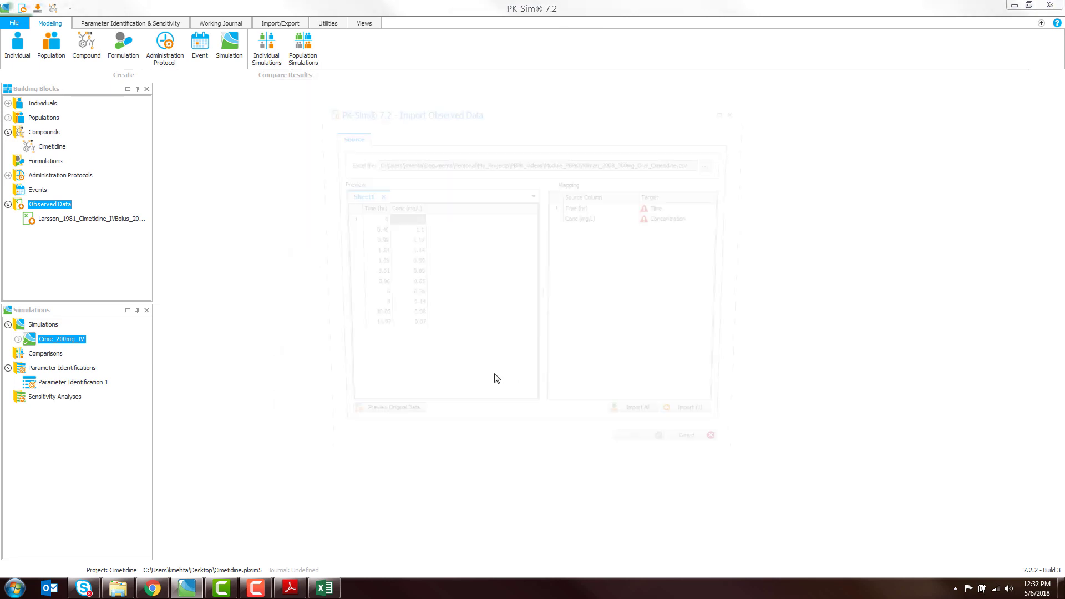
# Map the time column in h and the concentration column in mg/l, and import the data sheet
pyautogui.click(722, 211)
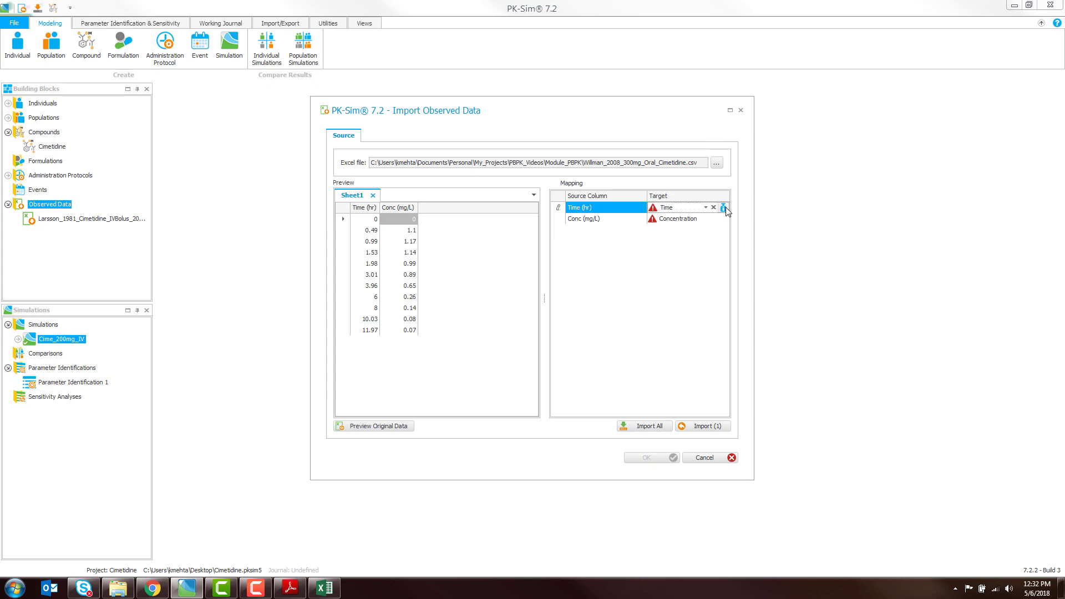
pyautogui.click(723, 208)
pyautogui.click(615, 340)
pyautogui.click(722, 218)
pyautogui.click(724, 218)
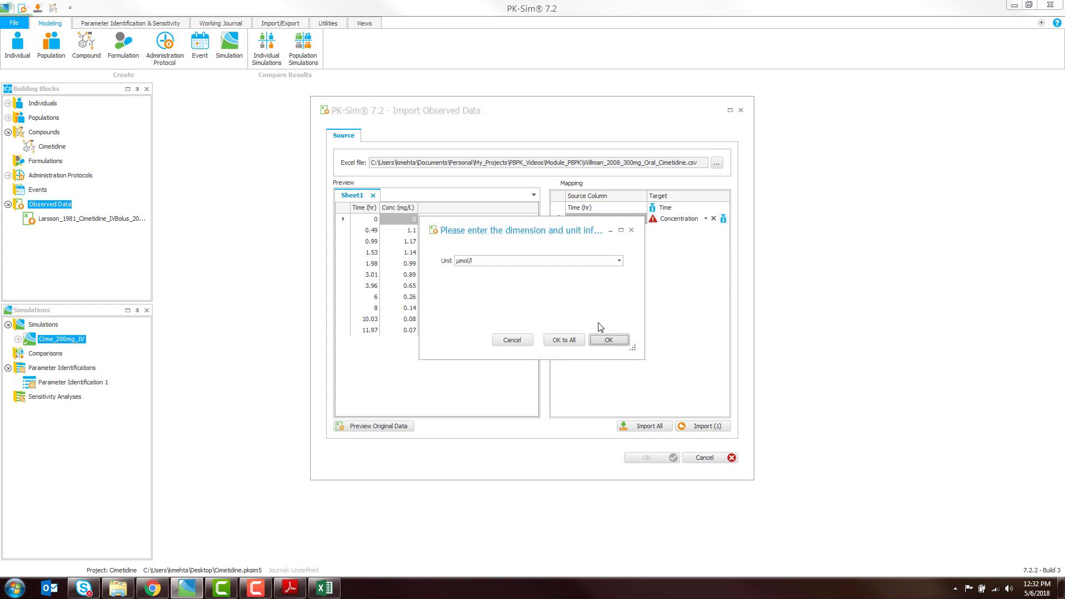
pyautogui.click(544, 261)
pyautogui.scroll(-1, 523, 294)
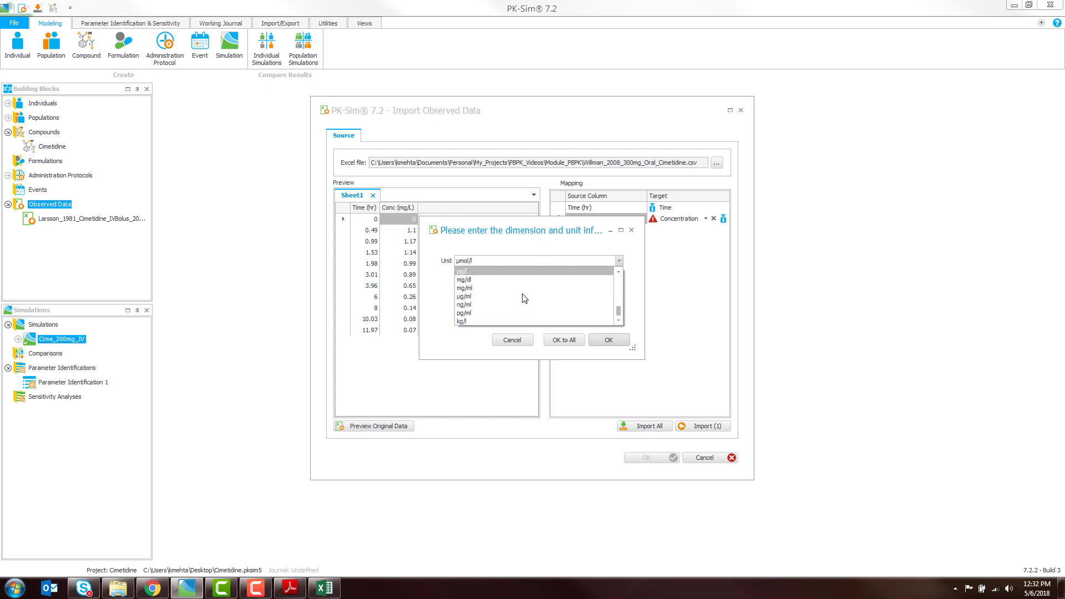
pyautogui.scroll(2, 522, 294)
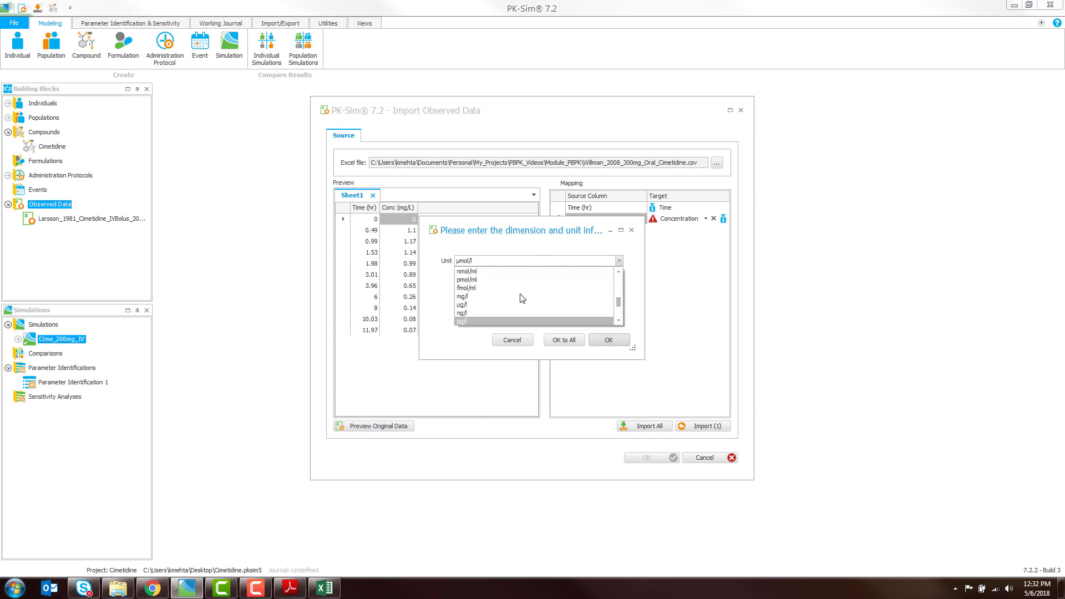
pyautogui.click(501, 296)
pyautogui.click(623, 339)
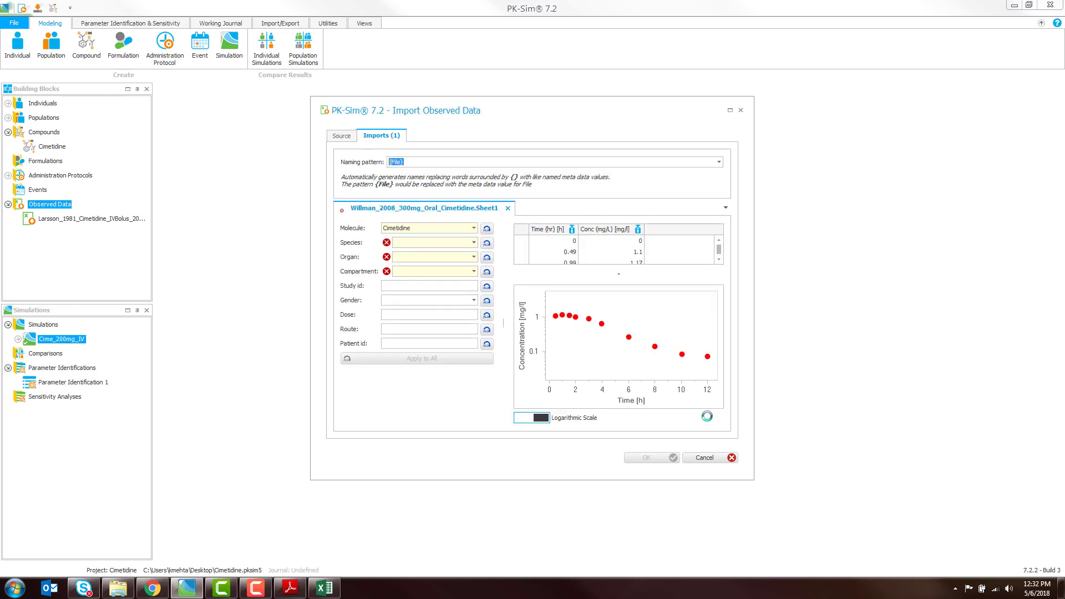
# Set the data's species to Human, organ to Peripheral Venous Blood and compartment to Plasma, and finish the import
pyautogui.click(438, 242)
pyautogui.click(434, 295)
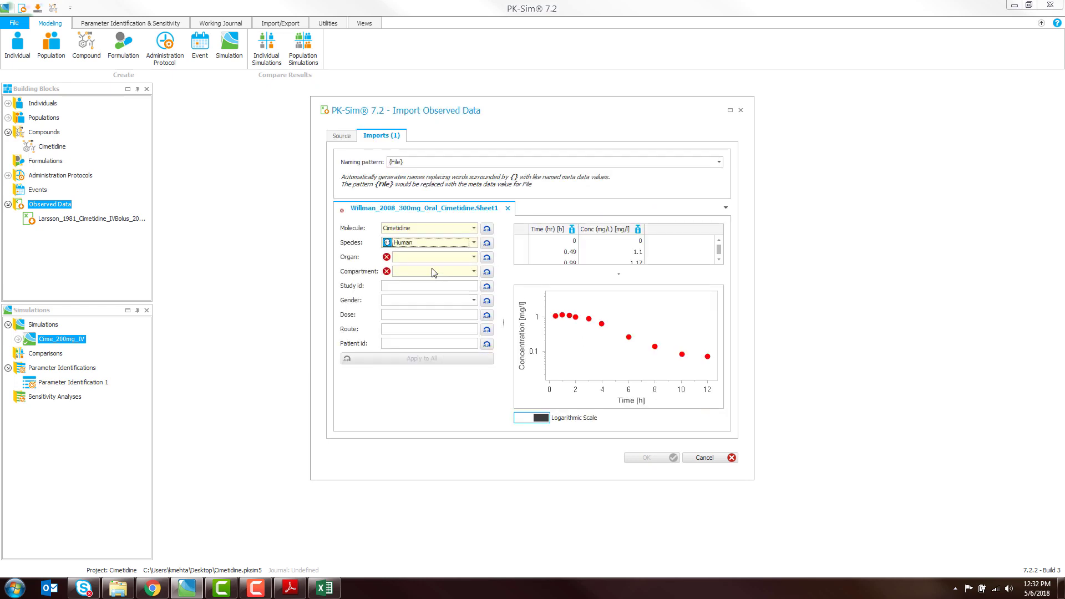
pyautogui.click(433, 257)
pyautogui.click(436, 278)
pyautogui.click(434, 274)
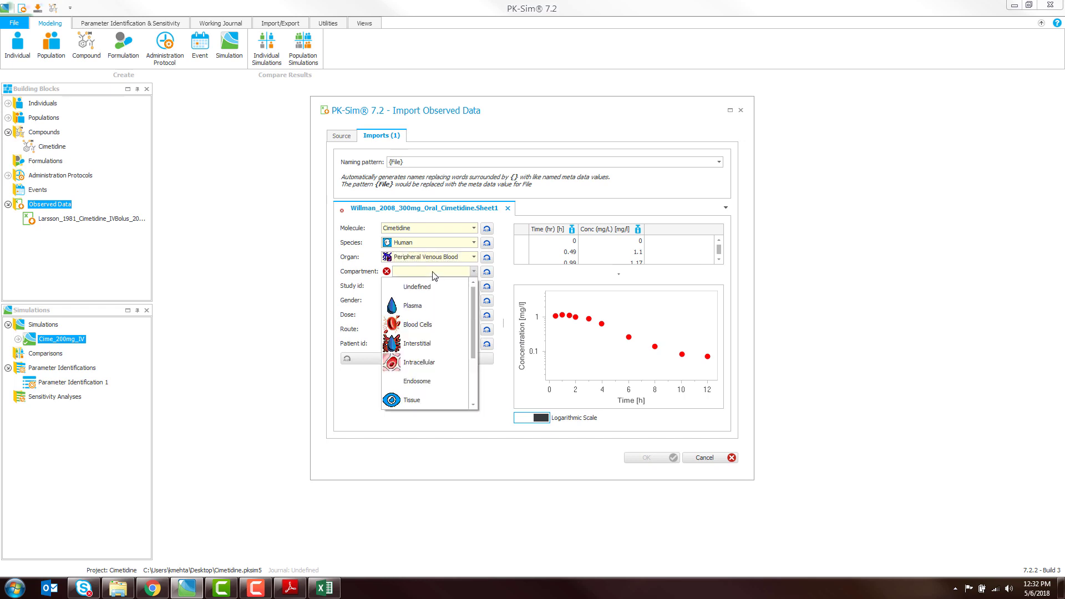
pyautogui.click(439, 310)
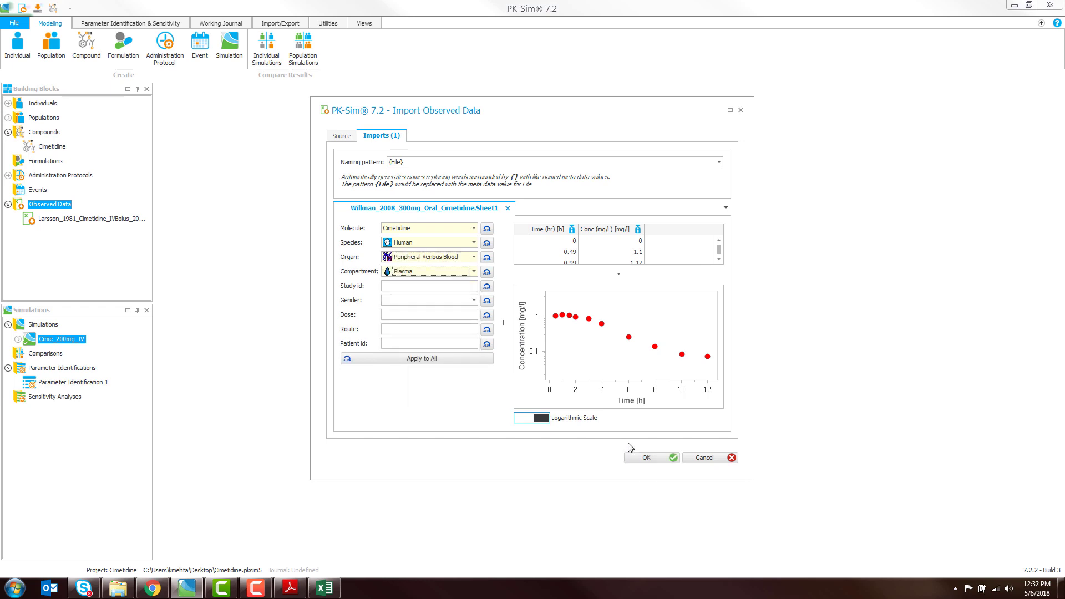
pyautogui.click(639, 457)
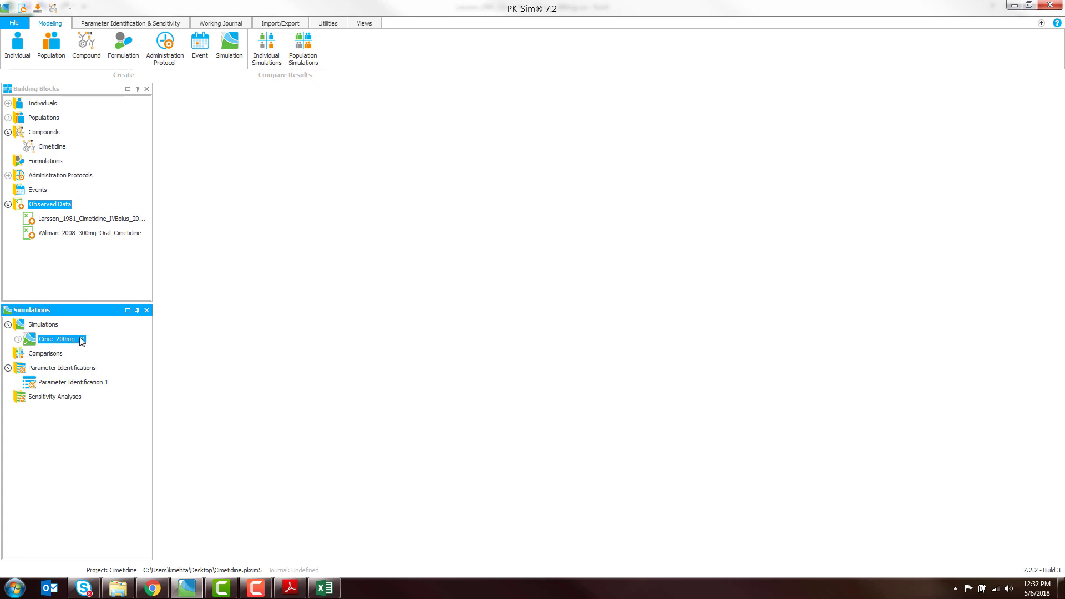
# Create a new simulation named Cime_300mg_Oral for the individual Standard European Male for DDI
pyautogui.rightClick(58, 326)
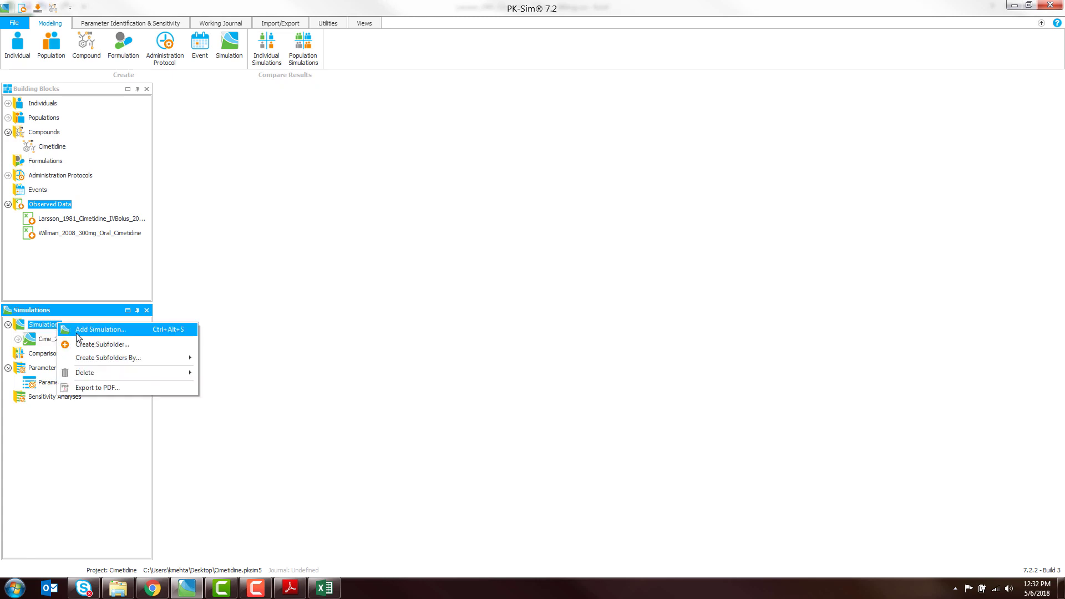
pyautogui.click(75, 331)
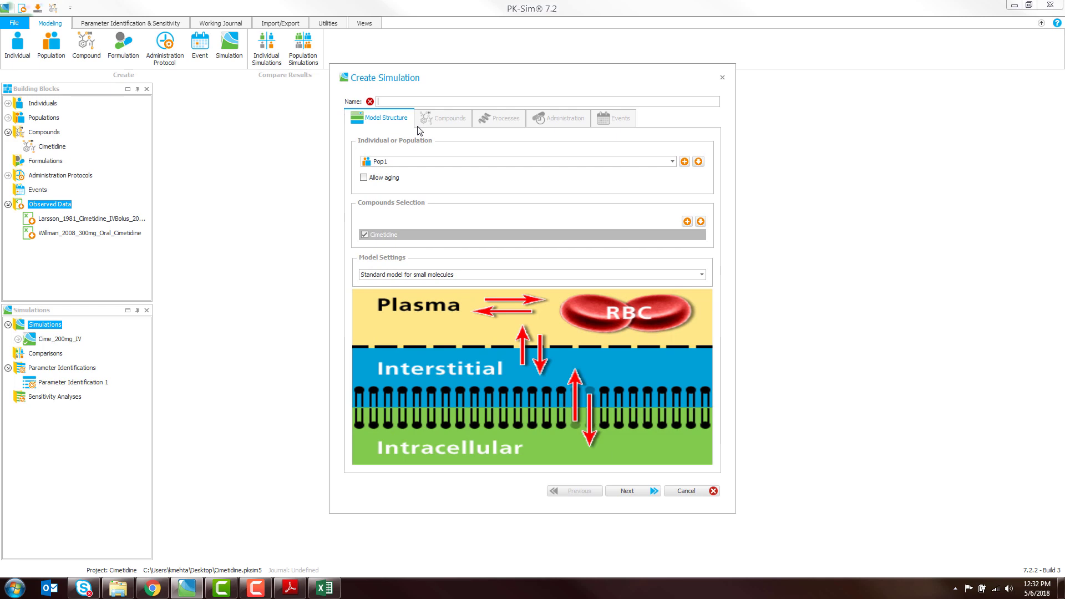
pyautogui.write('Cime_300mg_Oral')
pyautogui.click(417, 161)
pyautogui.click(414, 215)
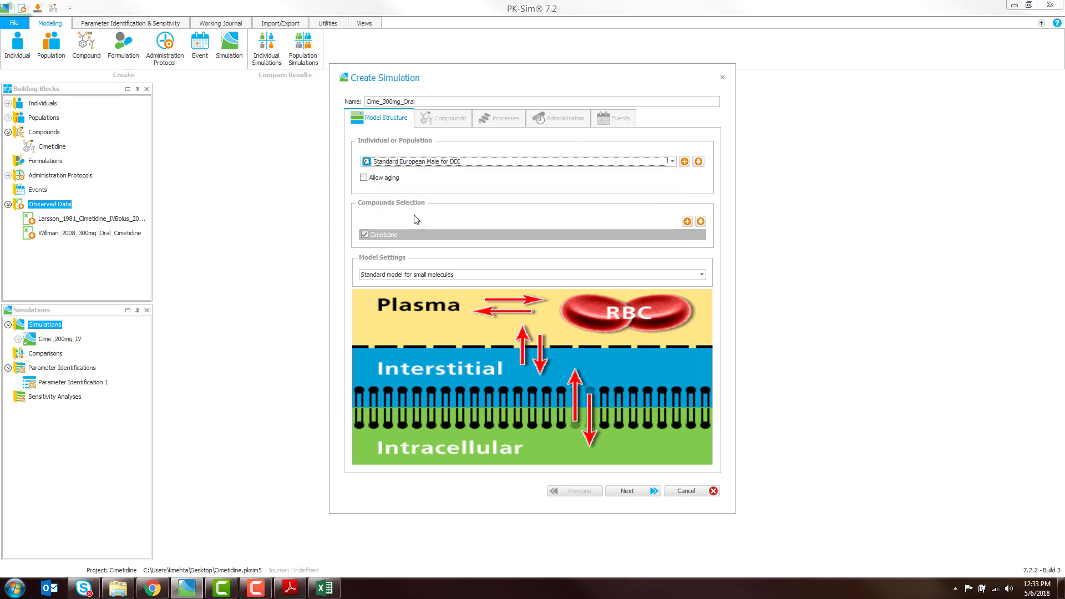
# Keep the preset compound and process settings of the new simulation, and check which administration protocols are available
pyautogui.click(622, 492)
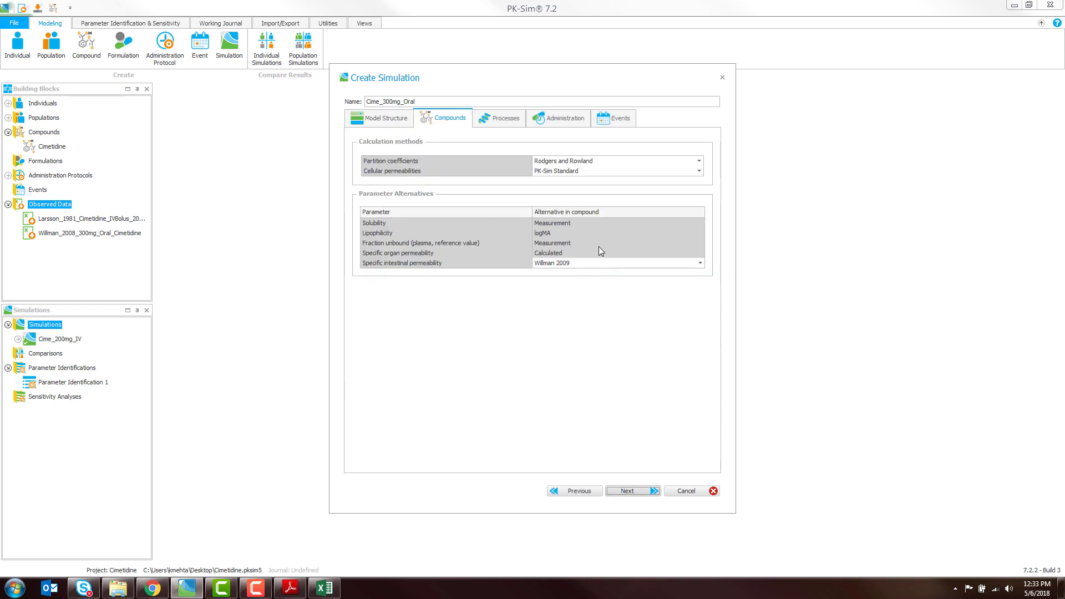
pyautogui.click(621, 492)
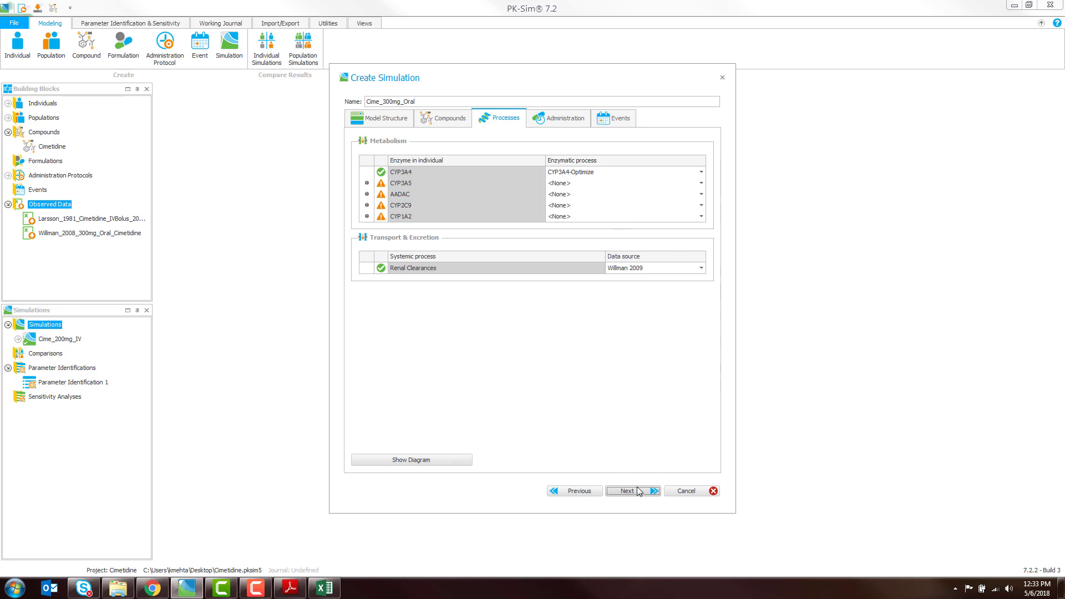
pyautogui.click(637, 487)
pyautogui.click(570, 145)
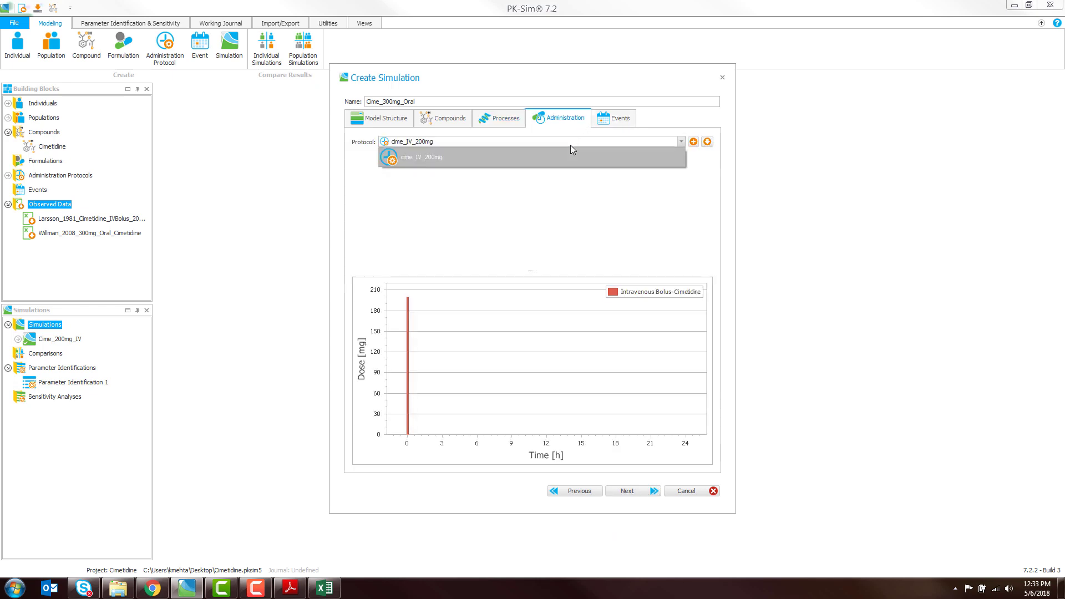
pyautogui.click(571, 144)
# Create a simple oral administration protocol named Cime_300mg_Oral with a single dose of 300 mg
pyautogui.click(694, 142)
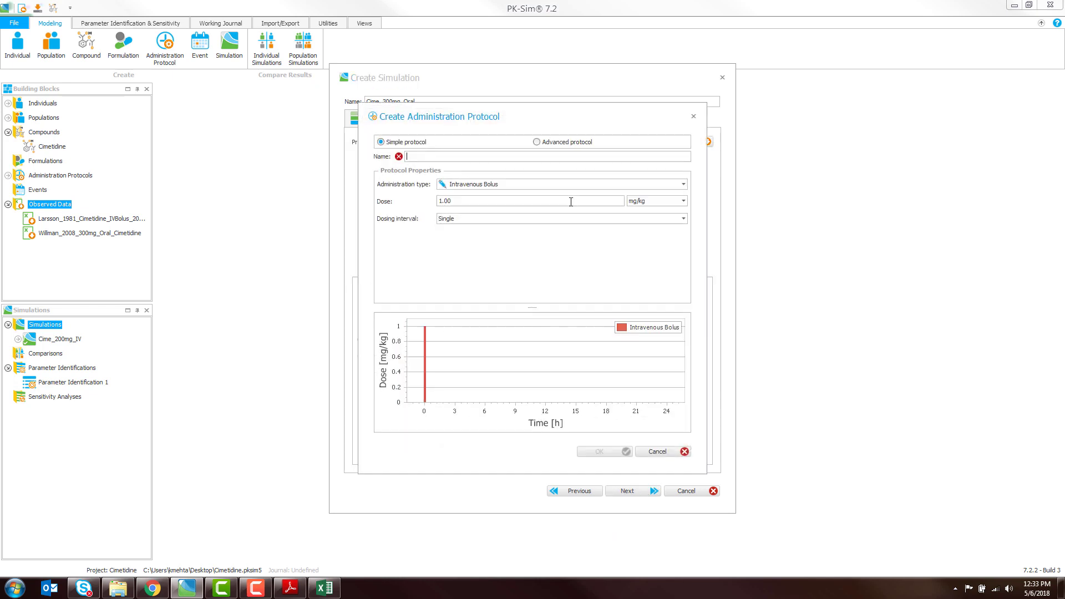
pyautogui.click(528, 185)
pyautogui.click(515, 233)
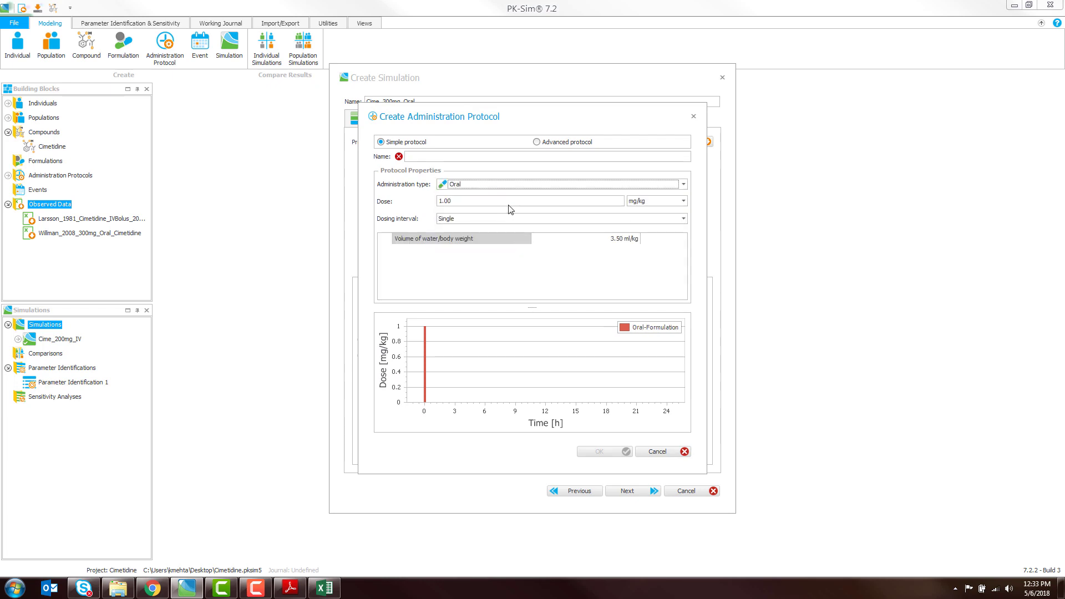
pyautogui.click(511, 209)
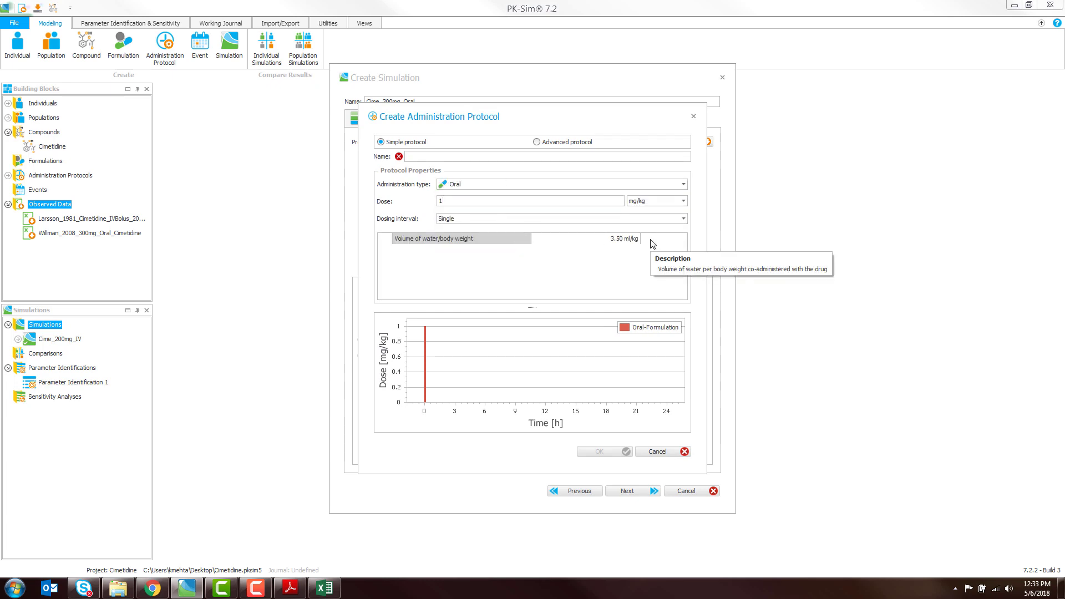
pyautogui.press('BackSpace')
pyautogui.write('300')
pyautogui.press('Tab')
pyautogui.press('Down')
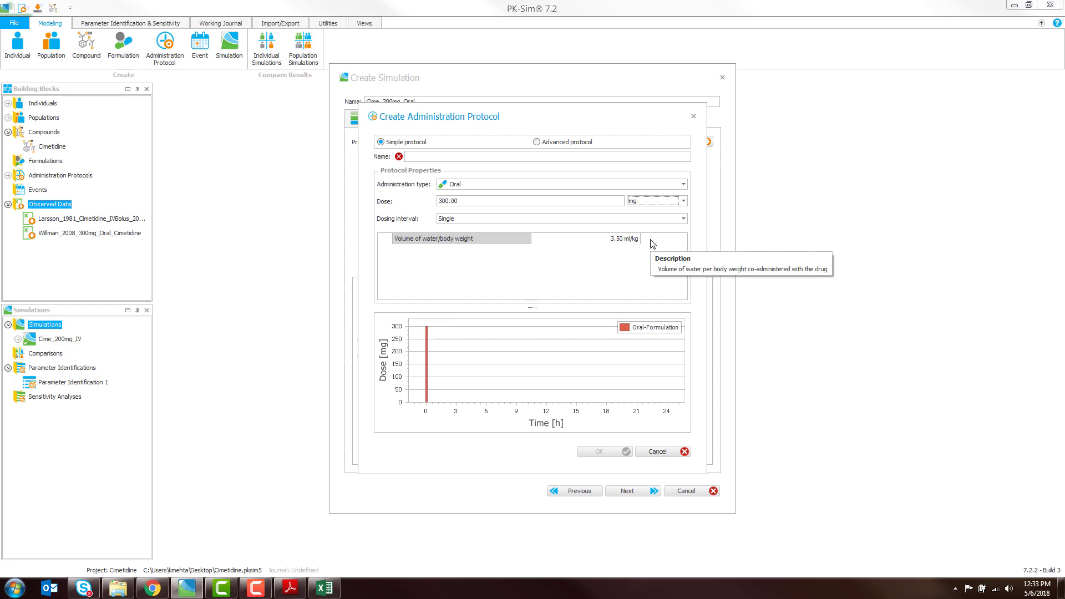
pyautogui.click(509, 158)
pyautogui.write('Cime_300mg_Oral')
pyautogui.click(607, 455)
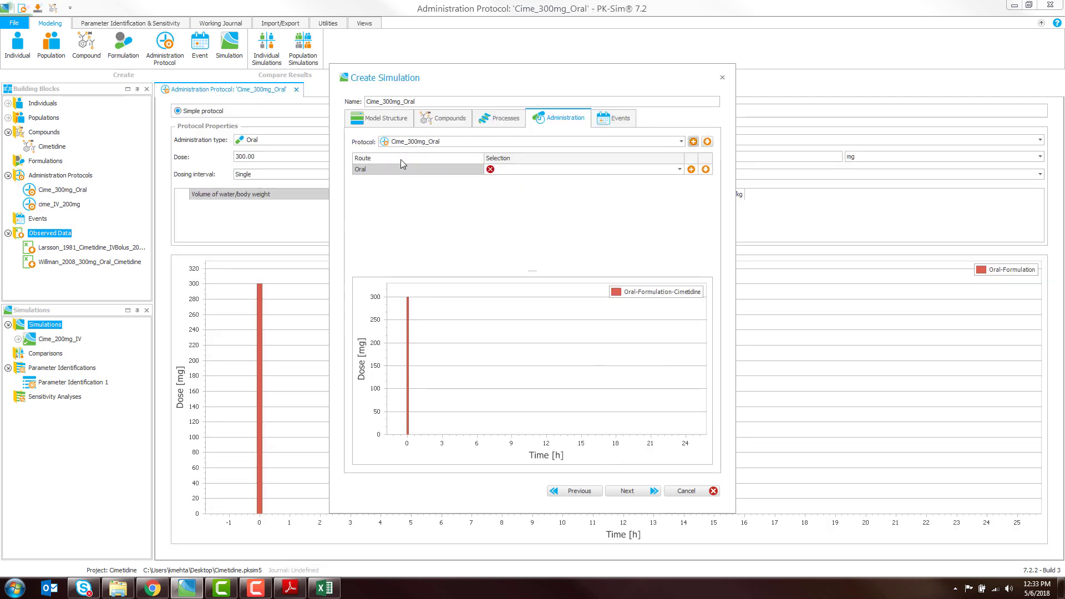
# Start a new formulation for the oral route and review the settings of the Lint80, Particle Dissolution and Table types
pyautogui.moveTo(442, 78); pyautogui.dragTo(434, 112)
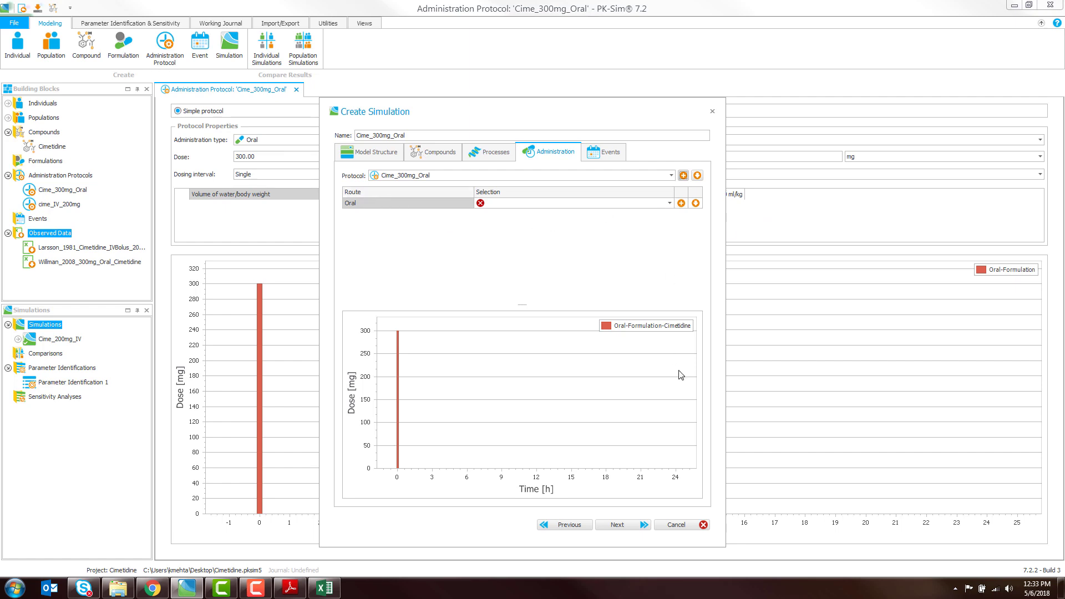
pyautogui.click(681, 203)
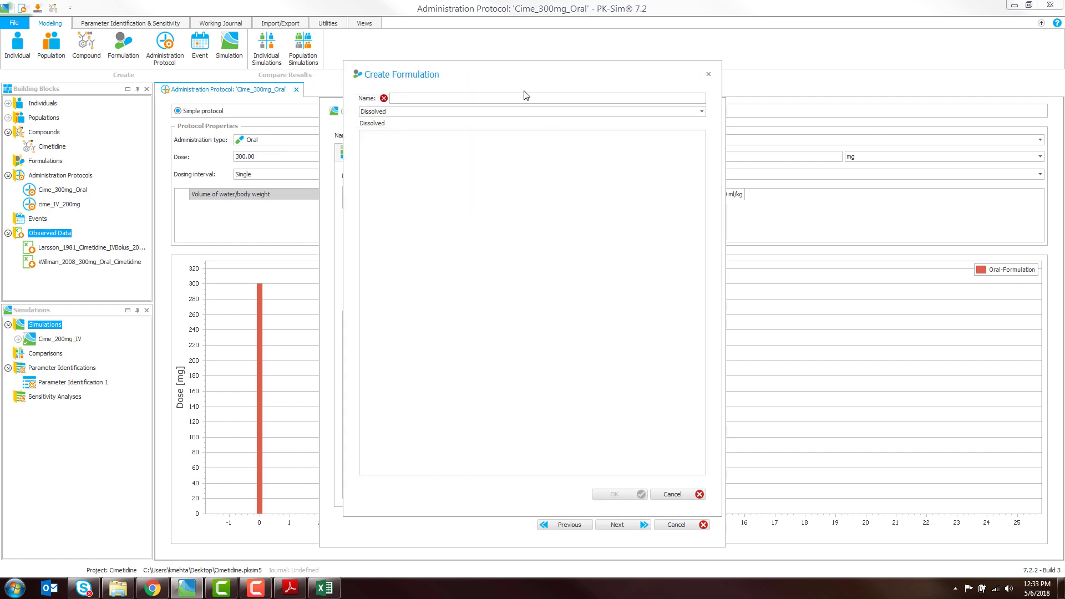
pyautogui.moveTo(521, 67); pyautogui.dragTo(517, 275)
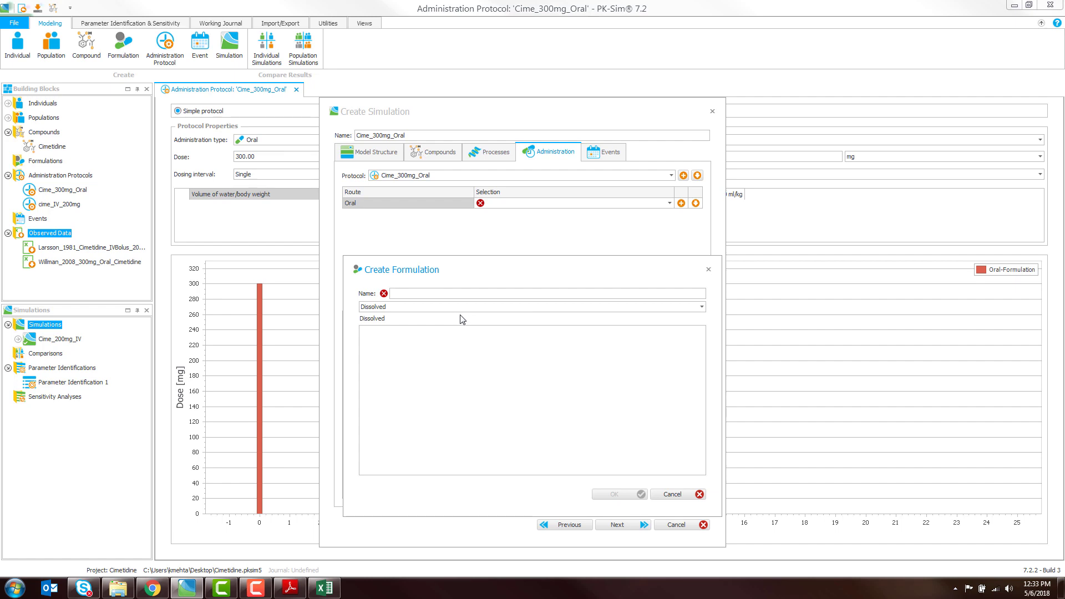
pyautogui.click(458, 309)
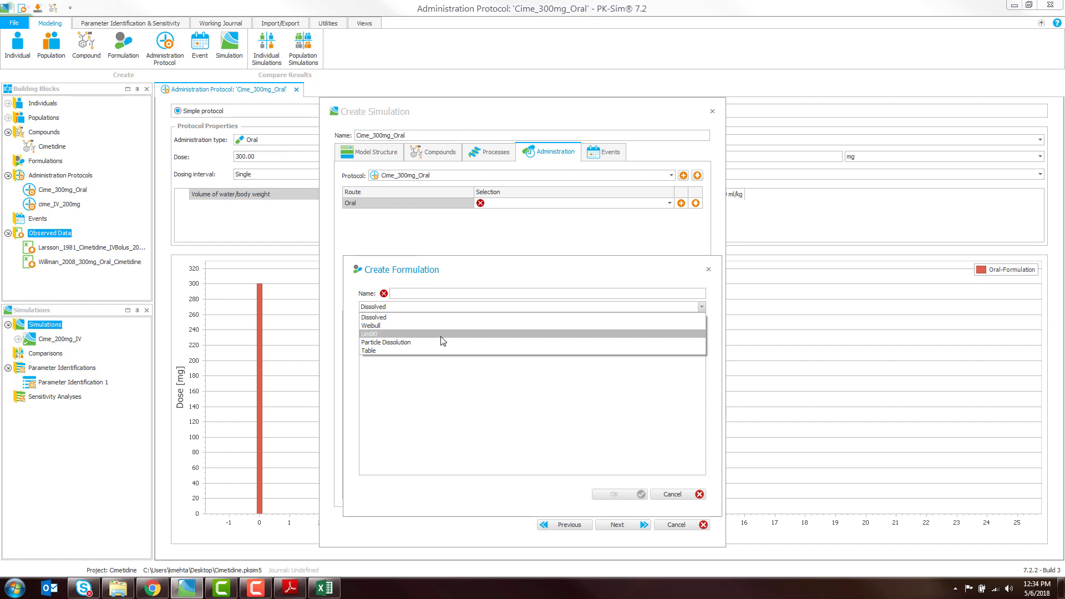
pyautogui.click(441, 335)
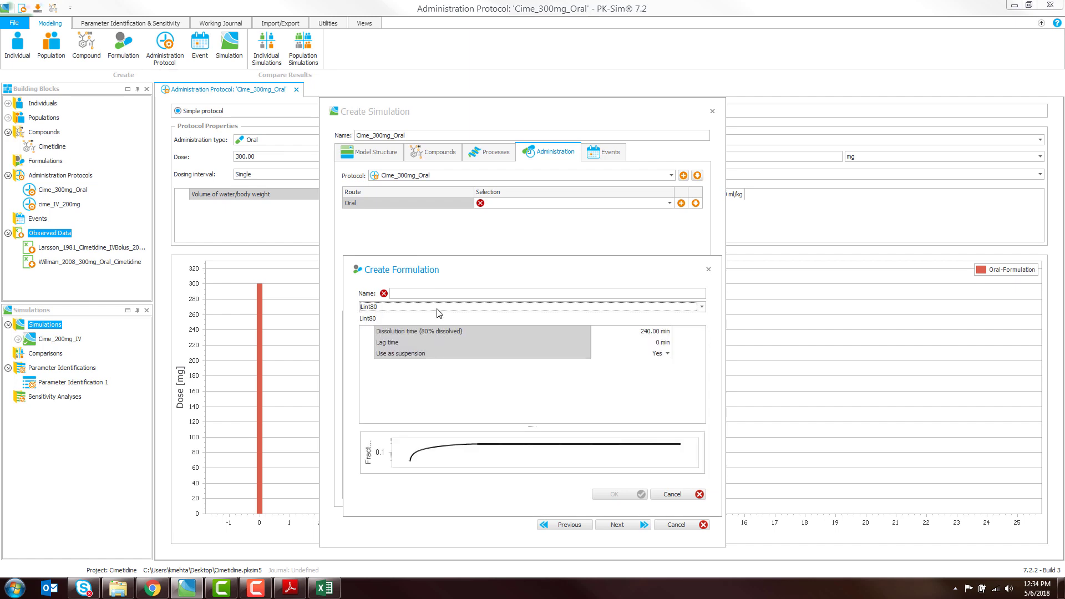
pyautogui.click(437, 308)
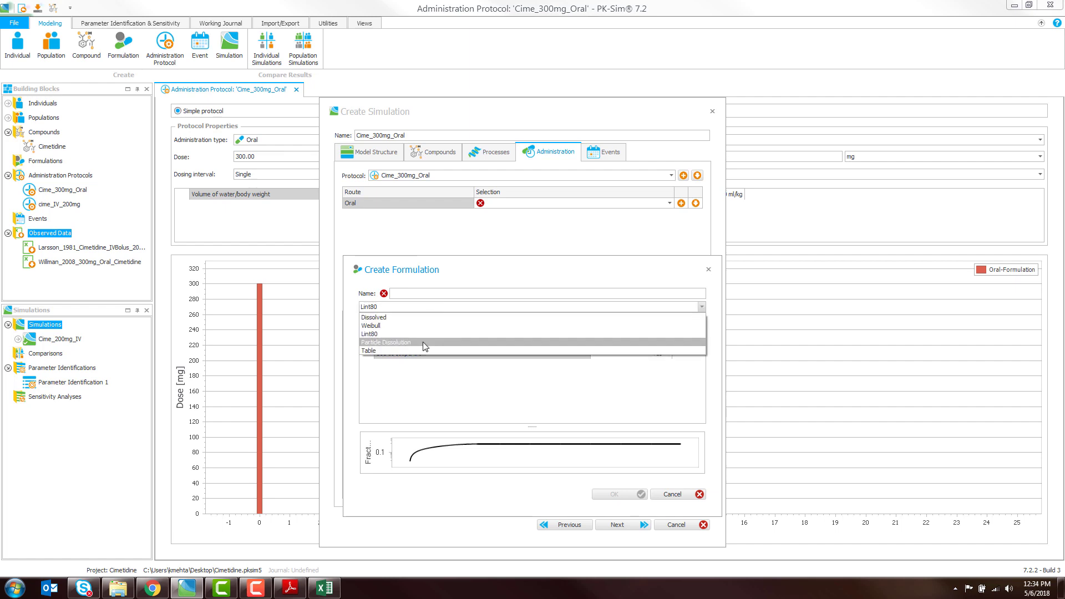
pyautogui.click(426, 343)
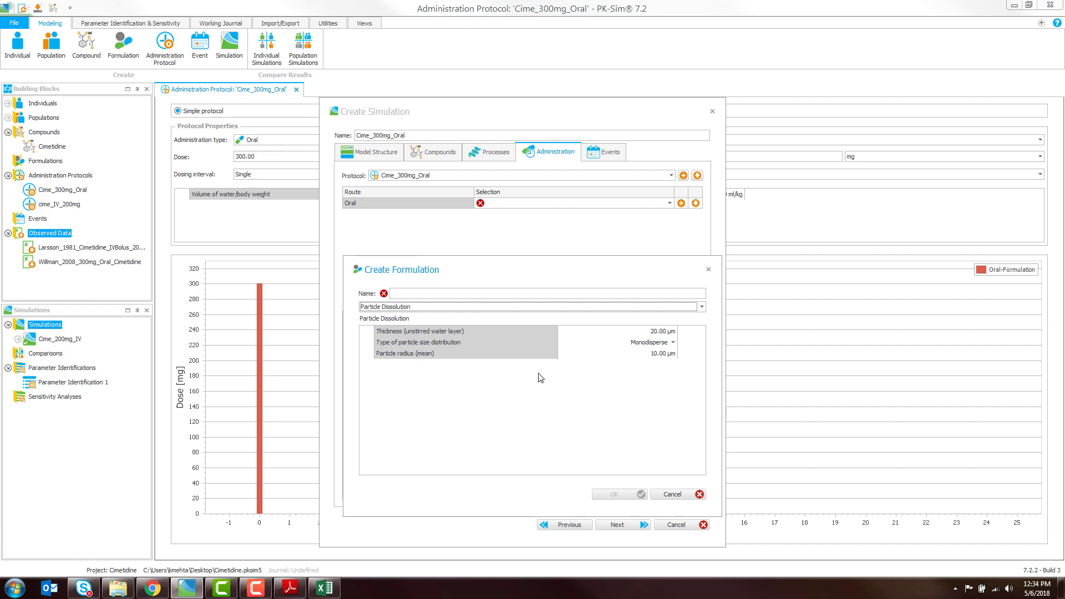
pyautogui.click(441, 311)
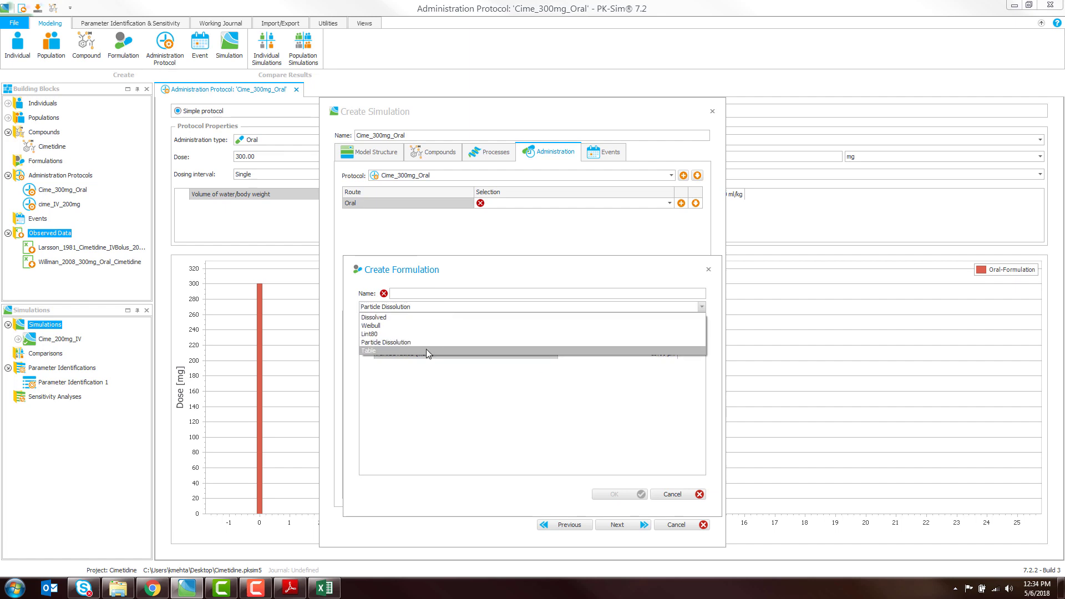
pyautogui.click(426, 350)
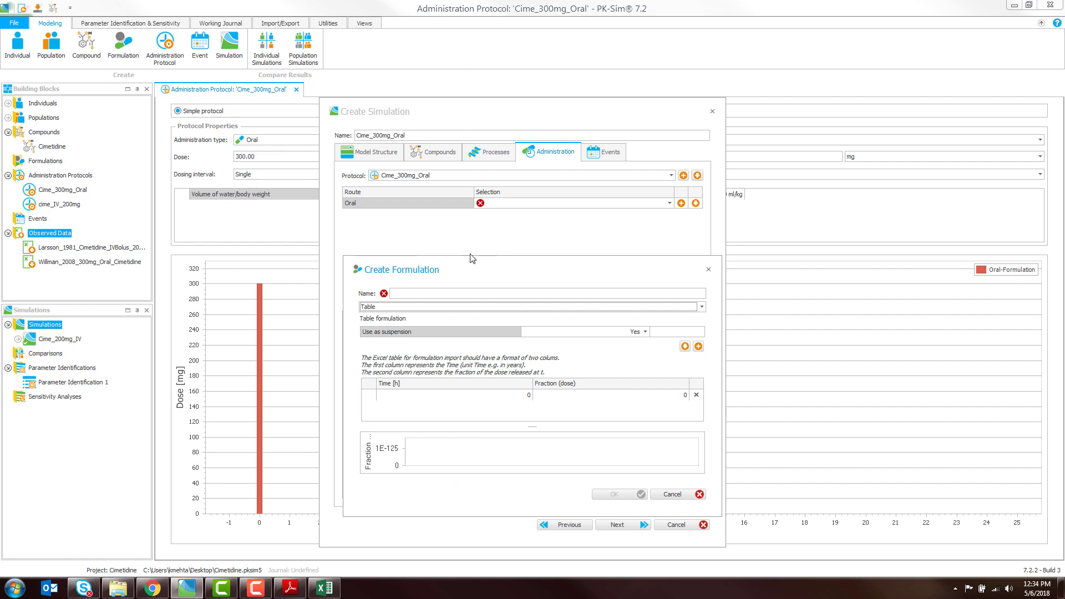
# Create a Weibull formulation named Cime_Weibull with its preset dissolution values, and finish creating the simulation
pyautogui.click(442, 311)
pyautogui.click(433, 323)
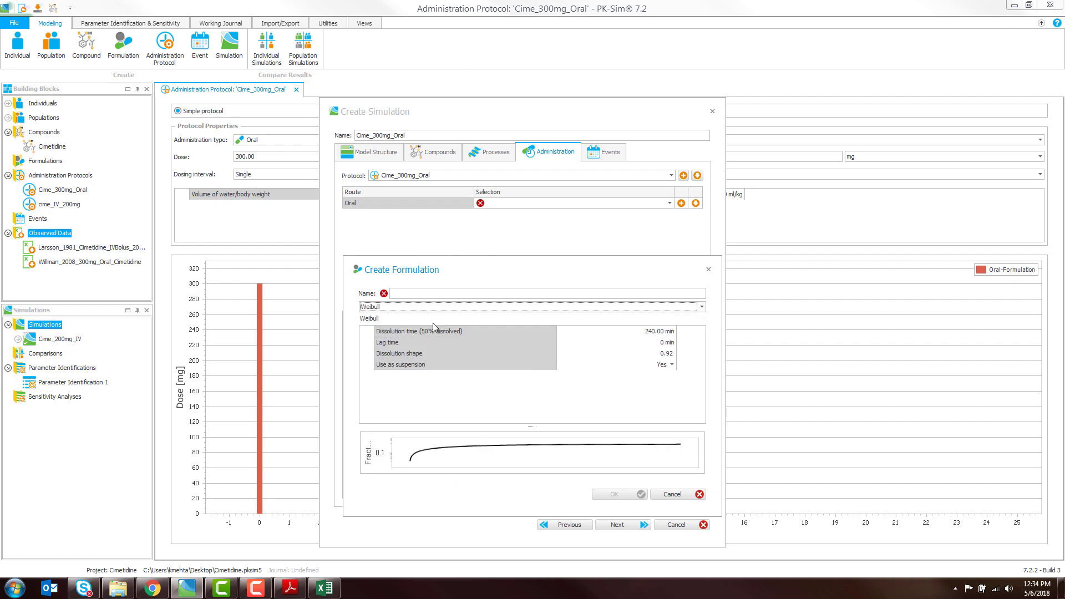
pyautogui.click(442, 293)
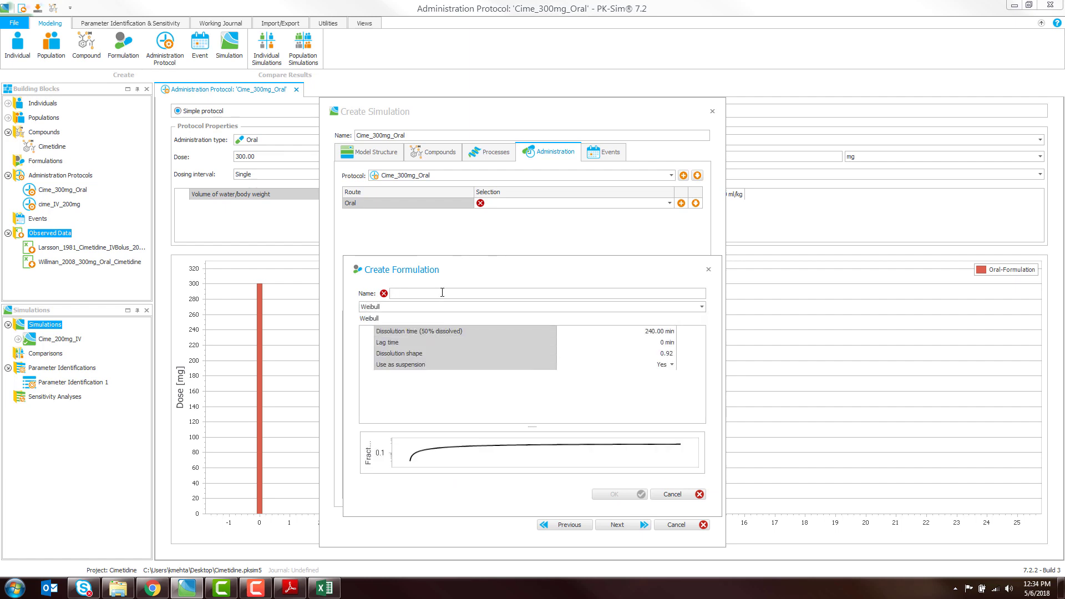
pyautogui.write('Cime_Weibull')
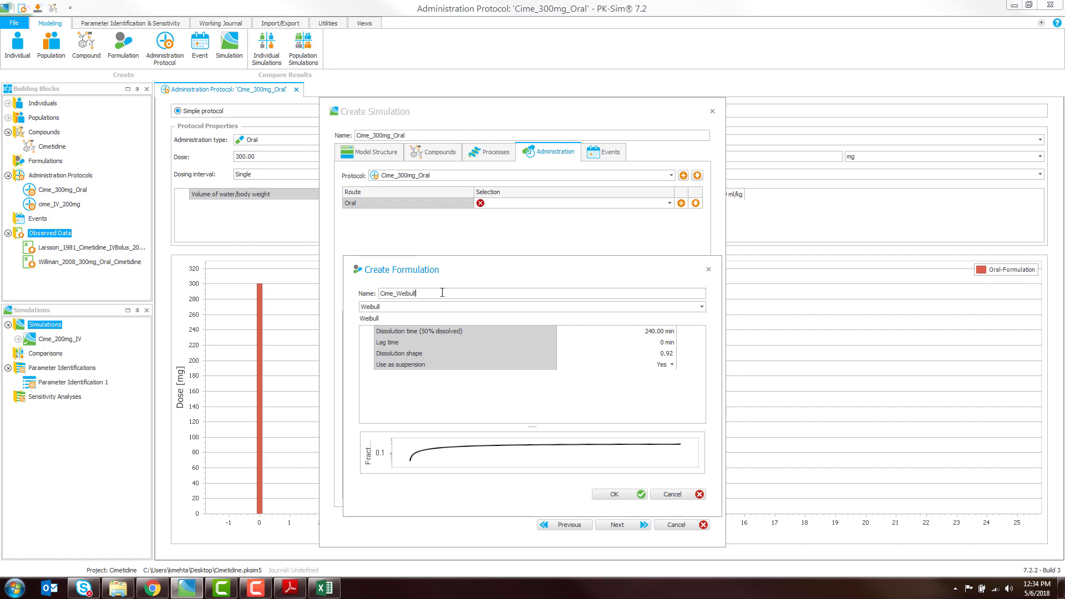
pyautogui.click(622, 497)
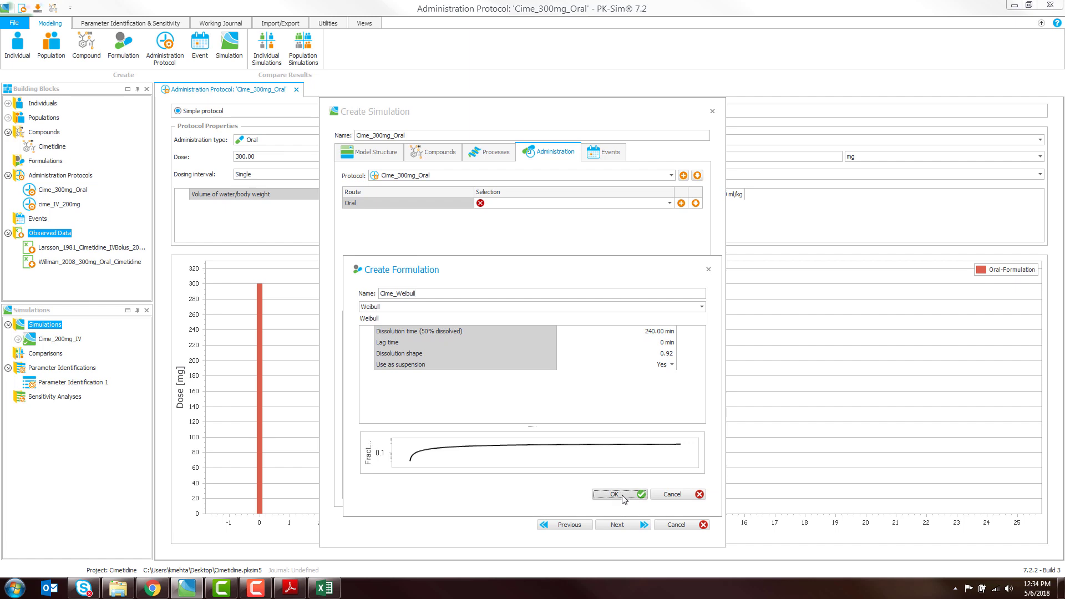
pyautogui.click(617, 529)
pyautogui.click(616, 526)
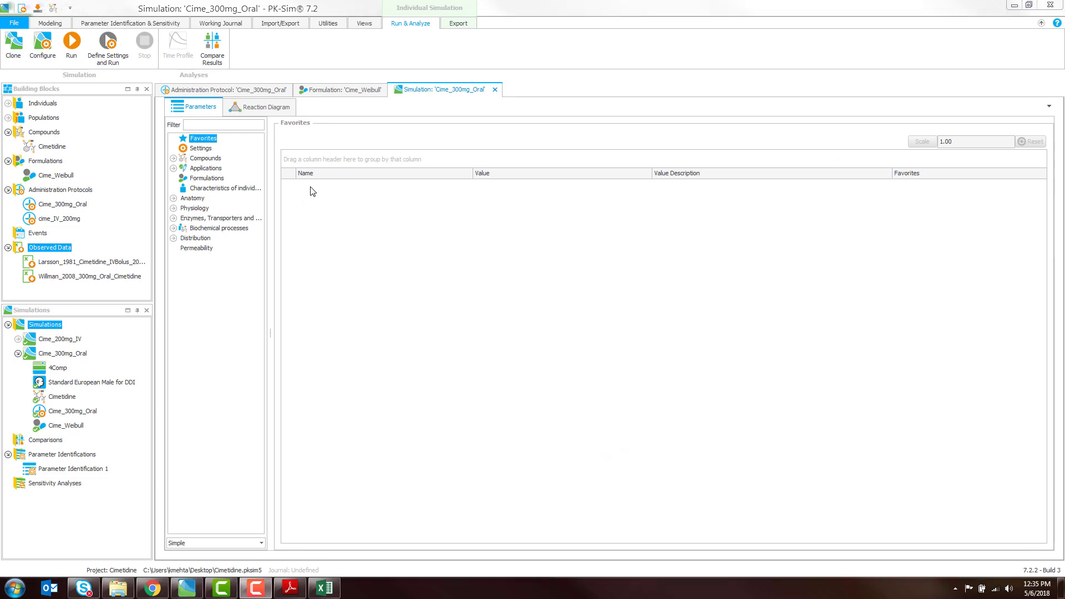
# Close the formulation and administration protocol editors, and run Cime_300mg_Oral with the cimetidine plasma concentration in peripheral venous blood as output
pyautogui.click(376, 92)
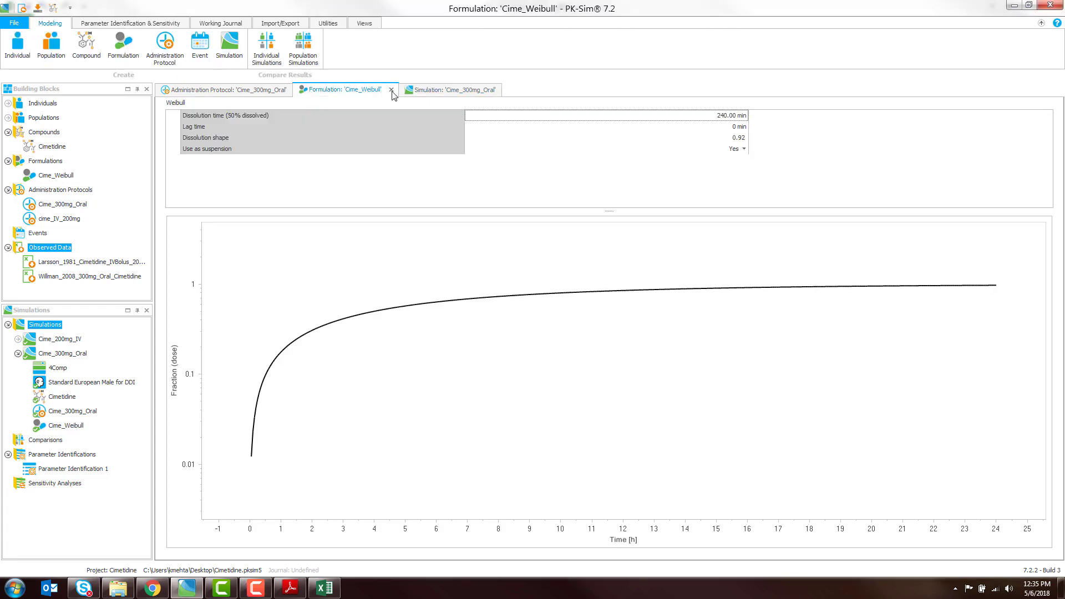
pyautogui.click(391, 90)
pyautogui.click(281, 92)
pyautogui.click(297, 90)
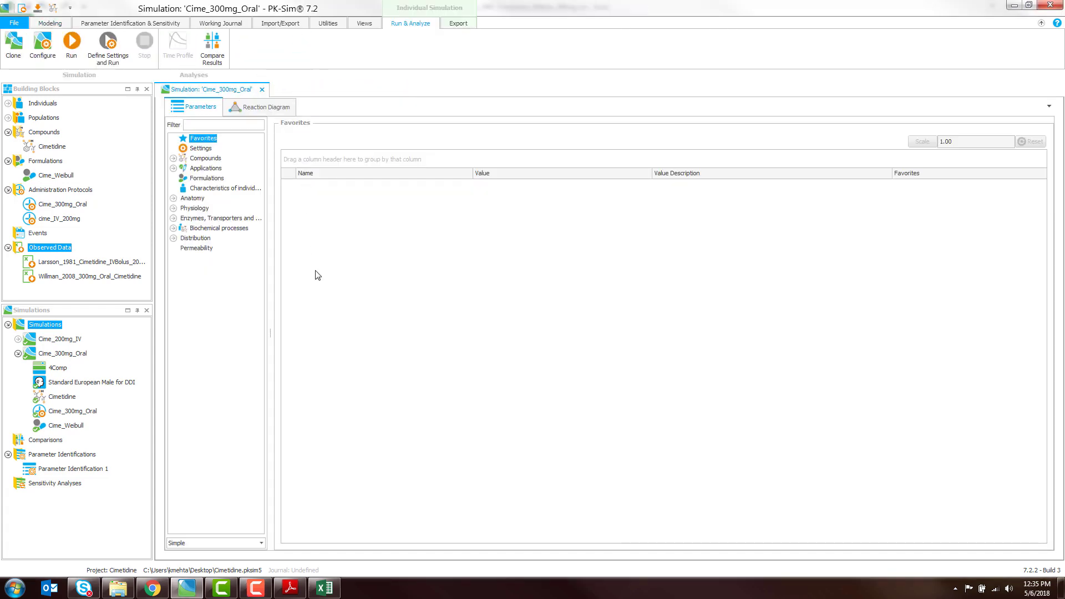
pyautogui.press('F5')
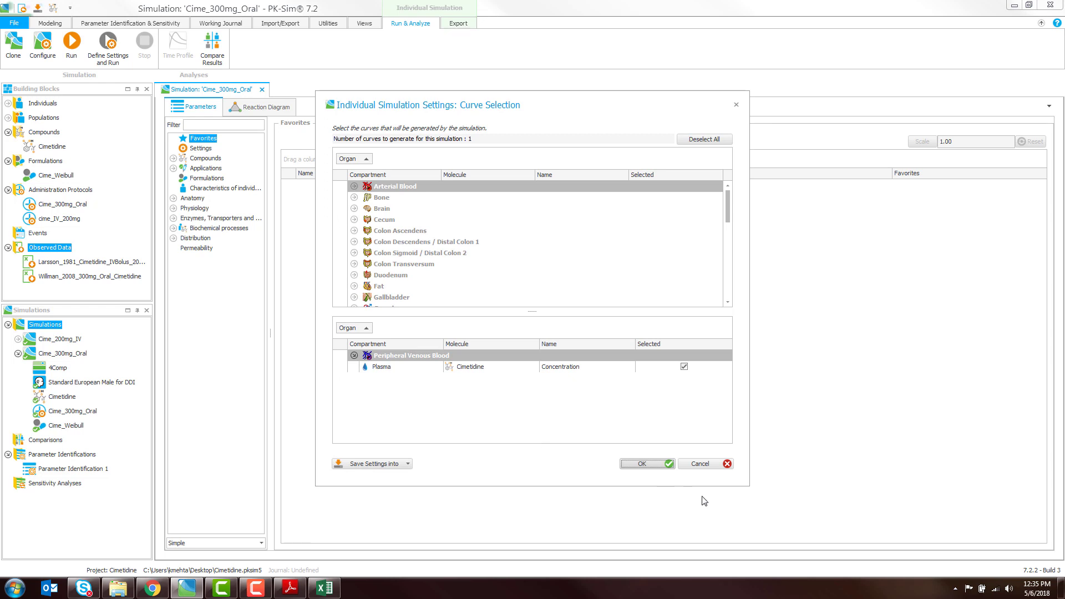
pyautogui.click(657, 464)
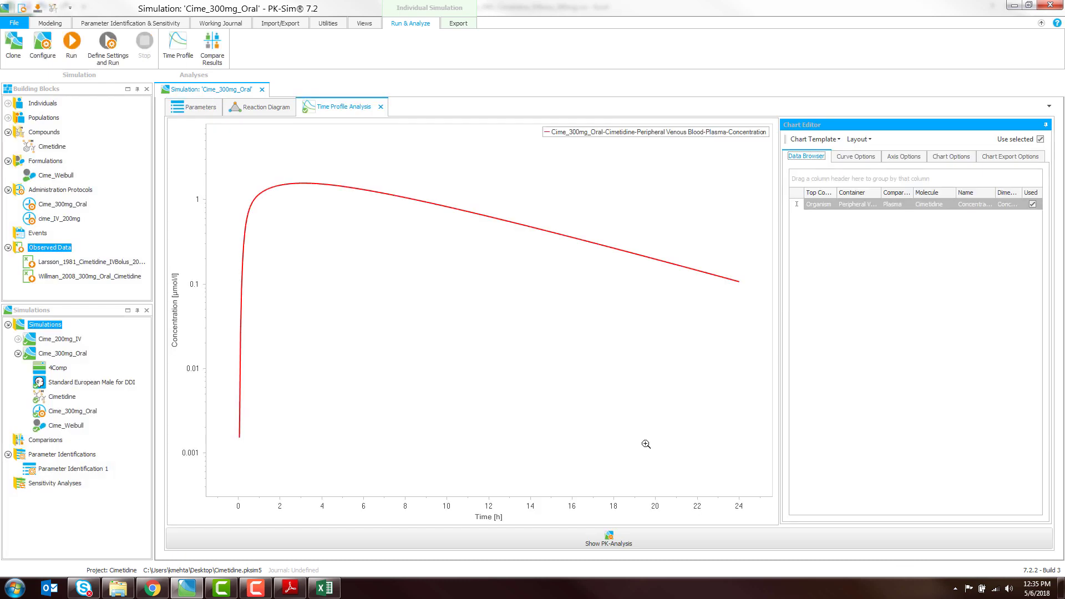
# Set the chart's concentration axis unit to mg/l and overlay the Willman_2008_300mg_Oral_Cimetidine observed data
pyautogui.rightClick(175, 303)
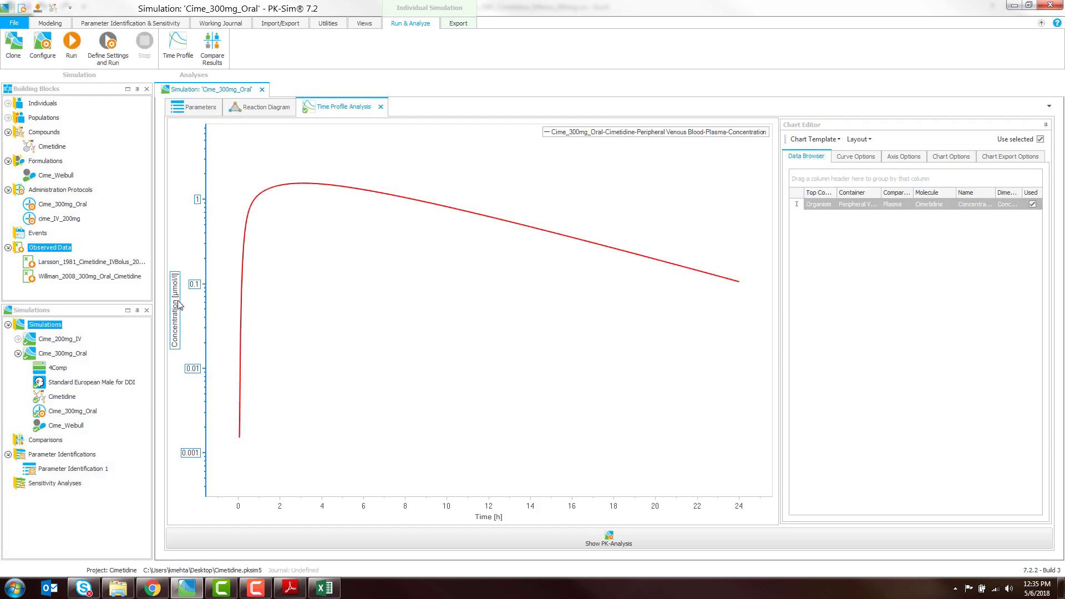
pyautogui.click(198, 308)
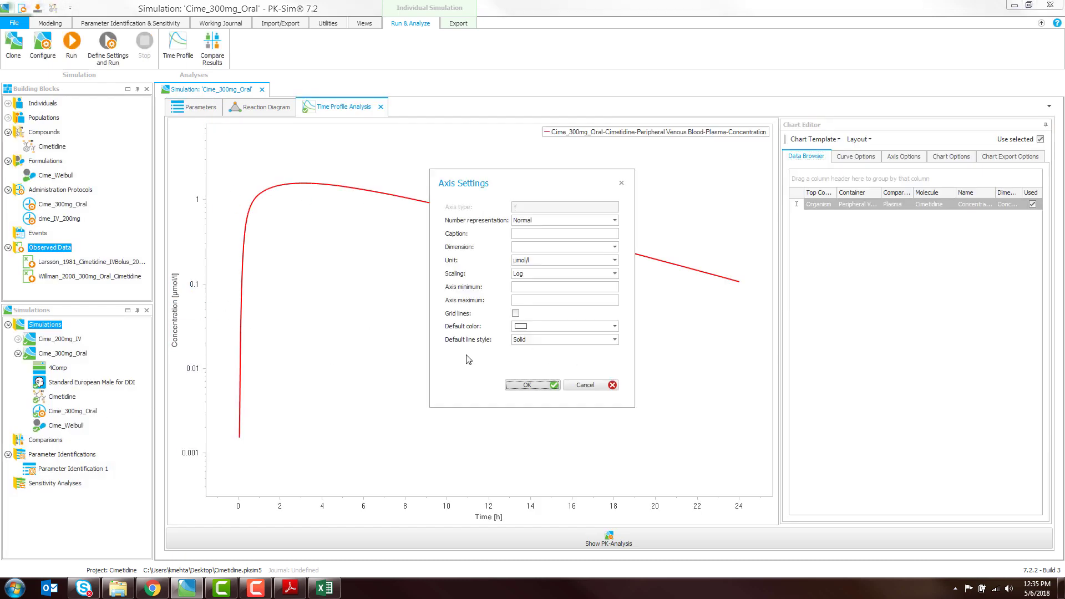
pyautogui.click(547, 261)
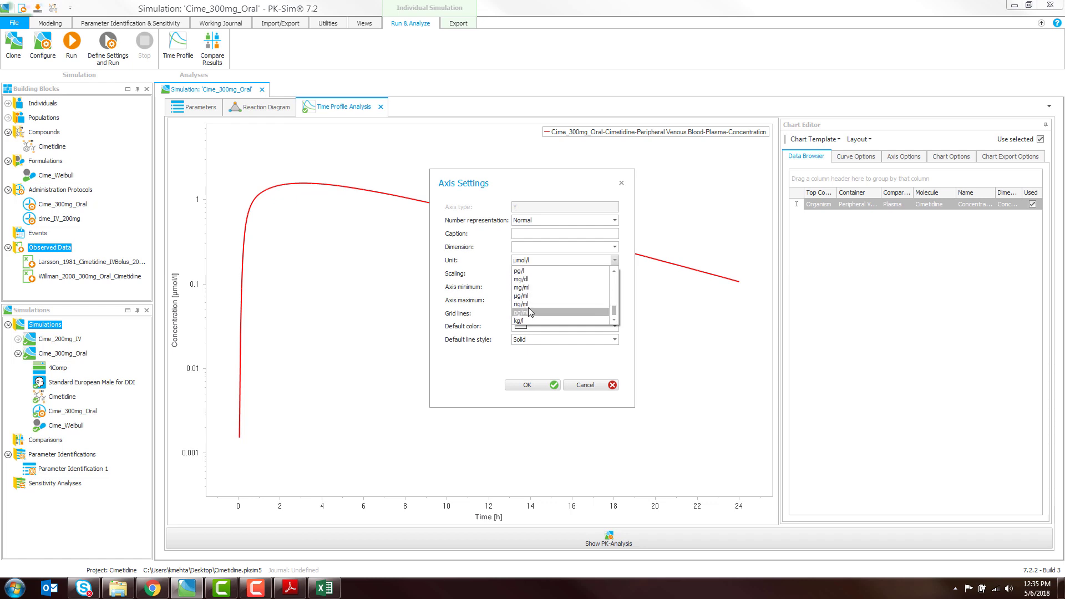
pyautogui.scroll(3, 551, 294)
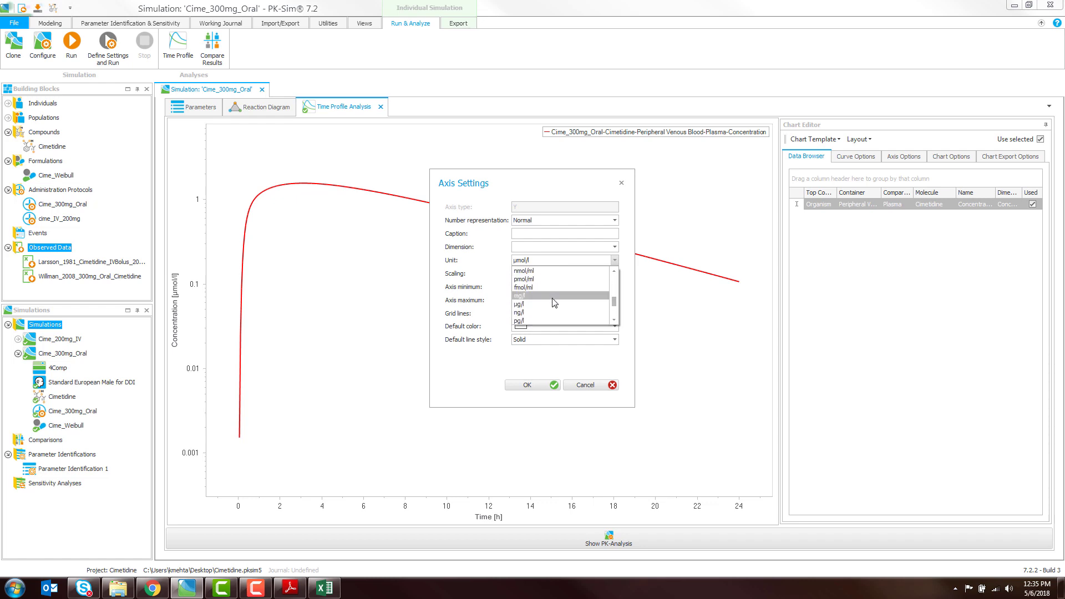
pyautogui.click(541, 293)
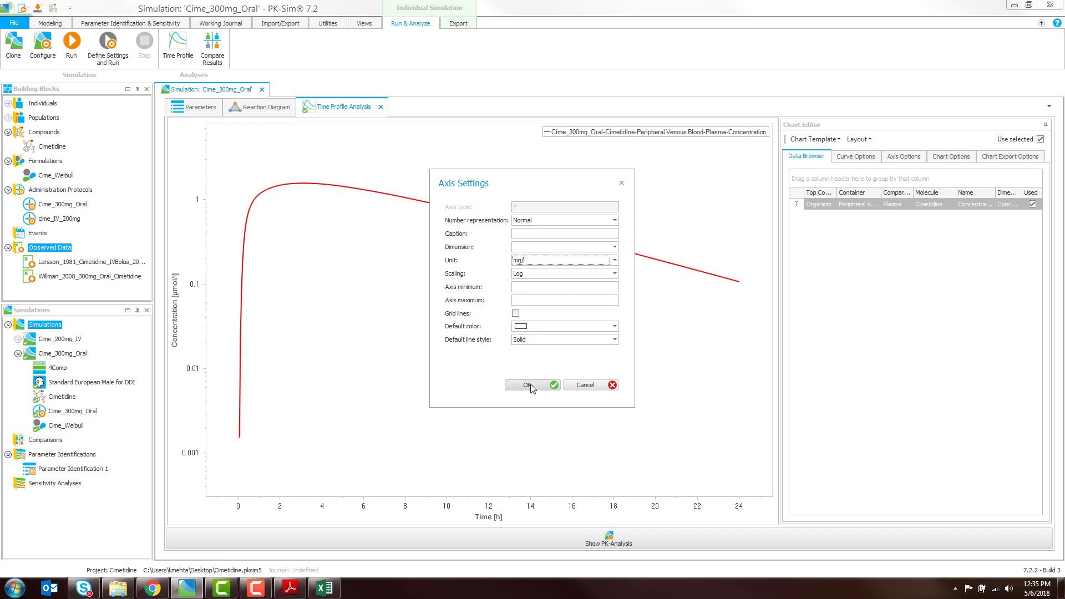
pyautogui.click(530, 385)
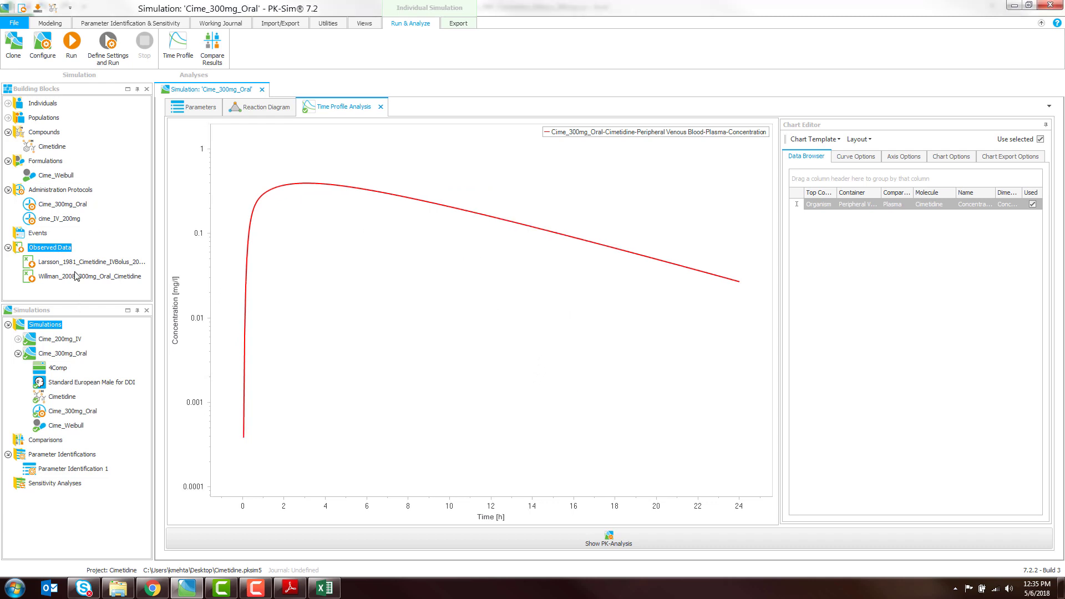
pyautogui.moveTo(76, 281); pyautogui.dragTo(461, 308)
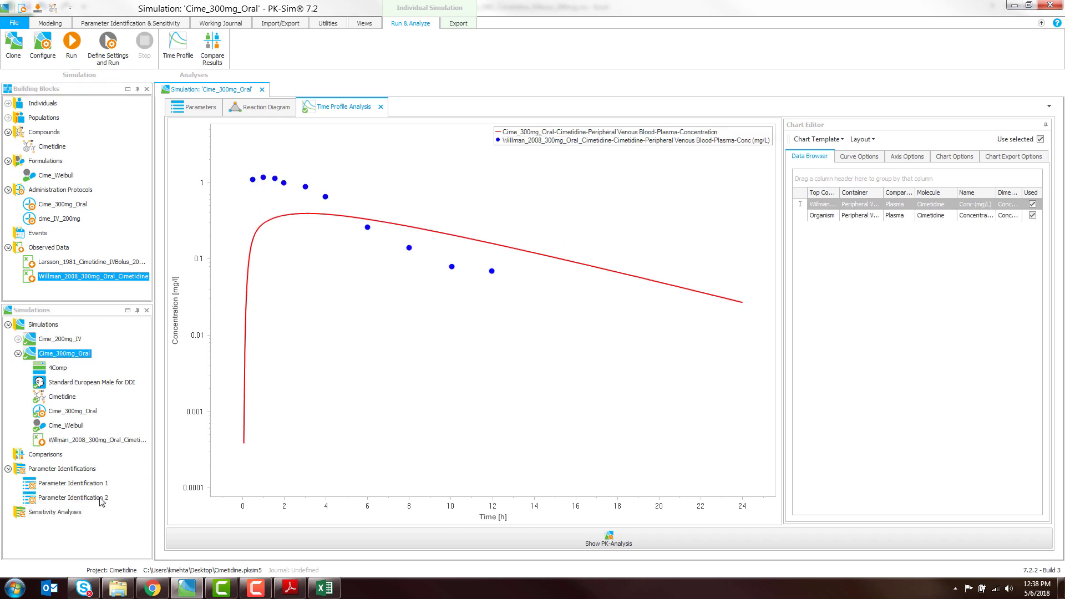
# Delete the existing Parameter Identification 2 from the project
pyautogui.rightClick(101, 501)
pyautogui.click(125, 484)
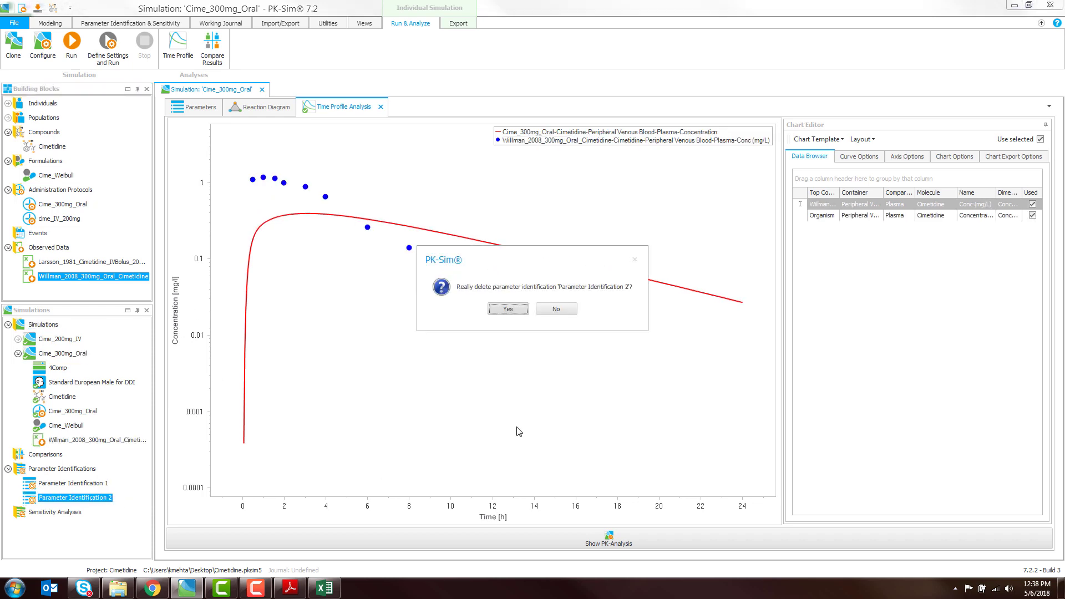
pyautogui.click(507, 309)
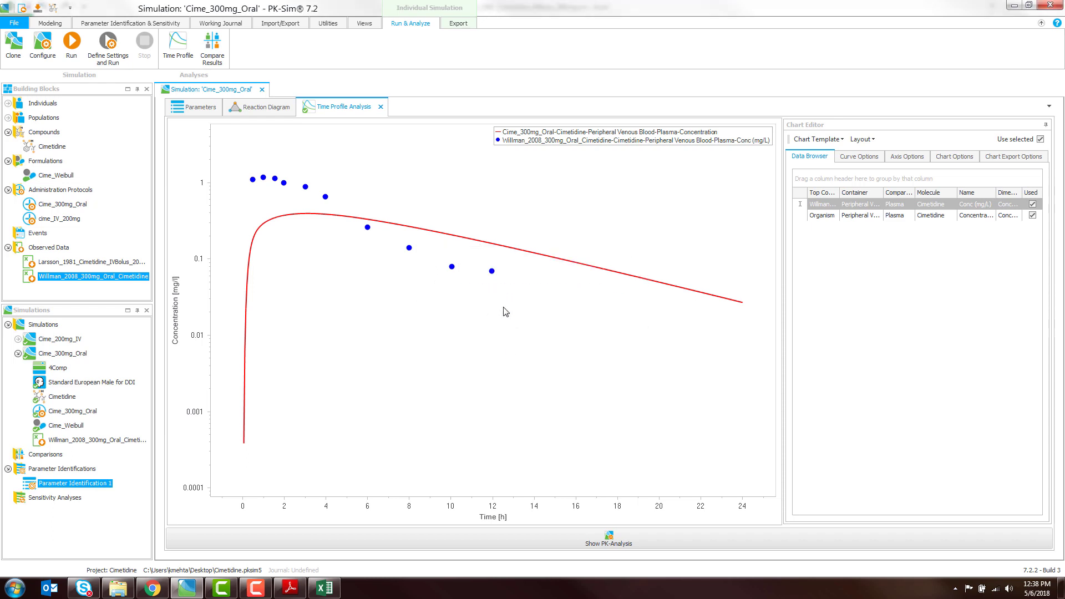
# Add a new parameter identification and include the Cime_300mg_Oral simulation in it
pyautogui.click(89, 469)
pyautogui.rightClick(89, 473)
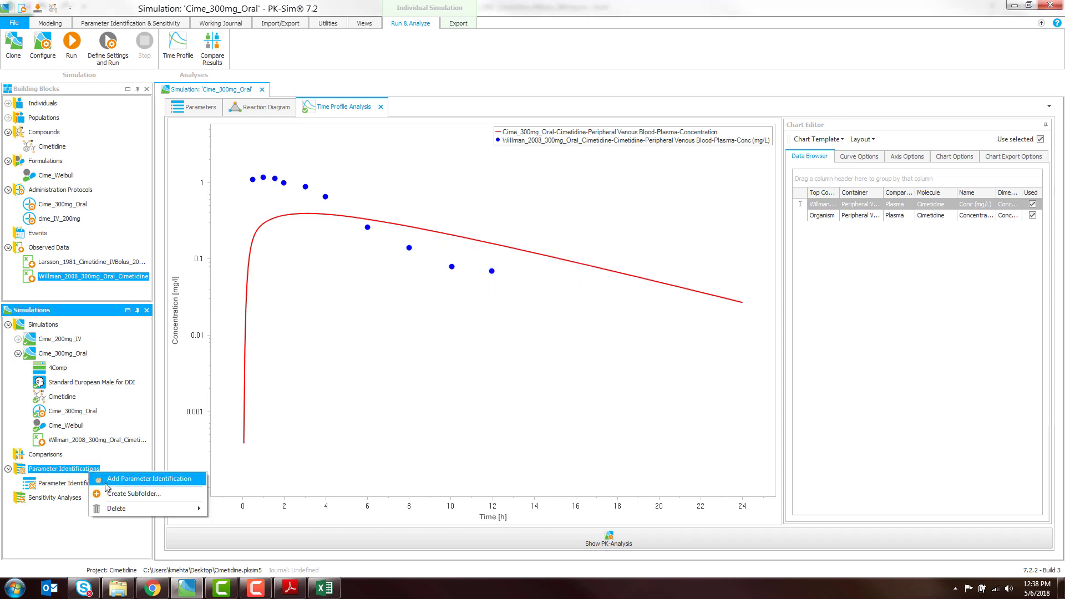
pyautogui.click(107, 482)
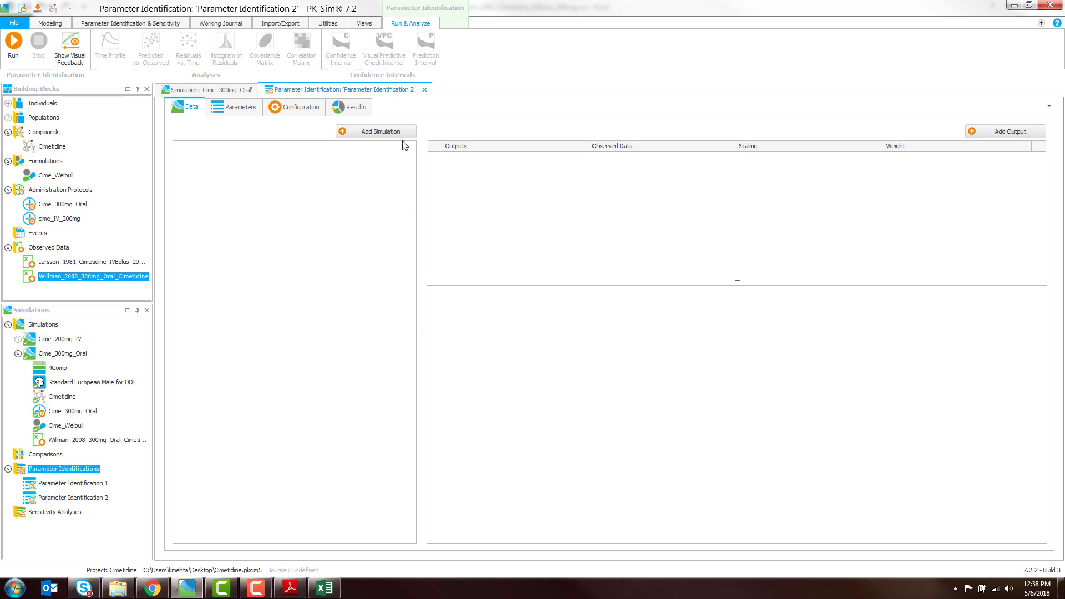
pyautogui.click(403, 133)
pyautogui.click(423, 190)
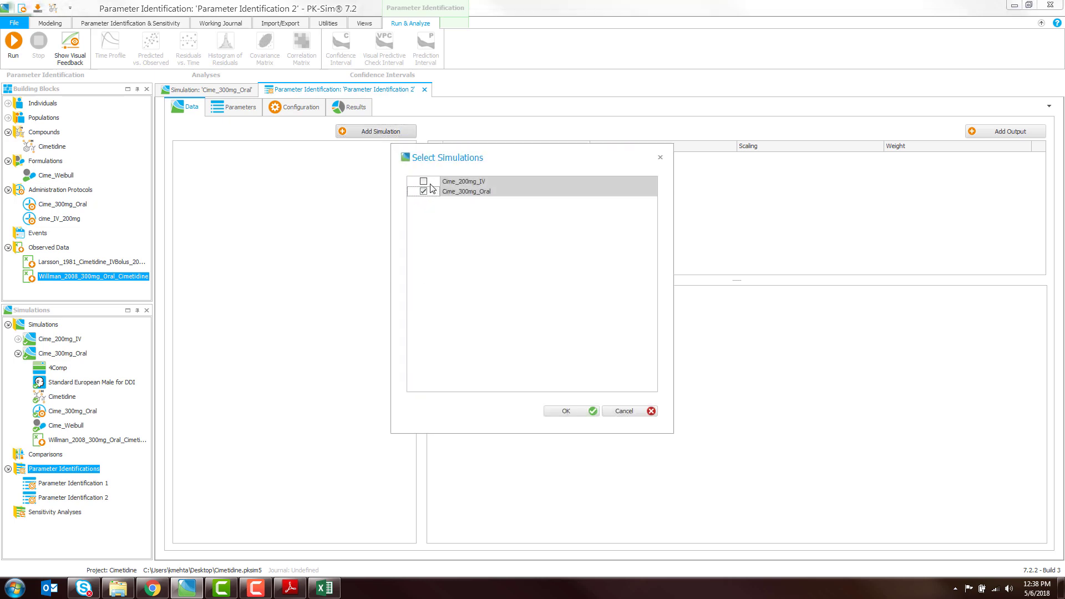
pyautogui.click(566, 411)
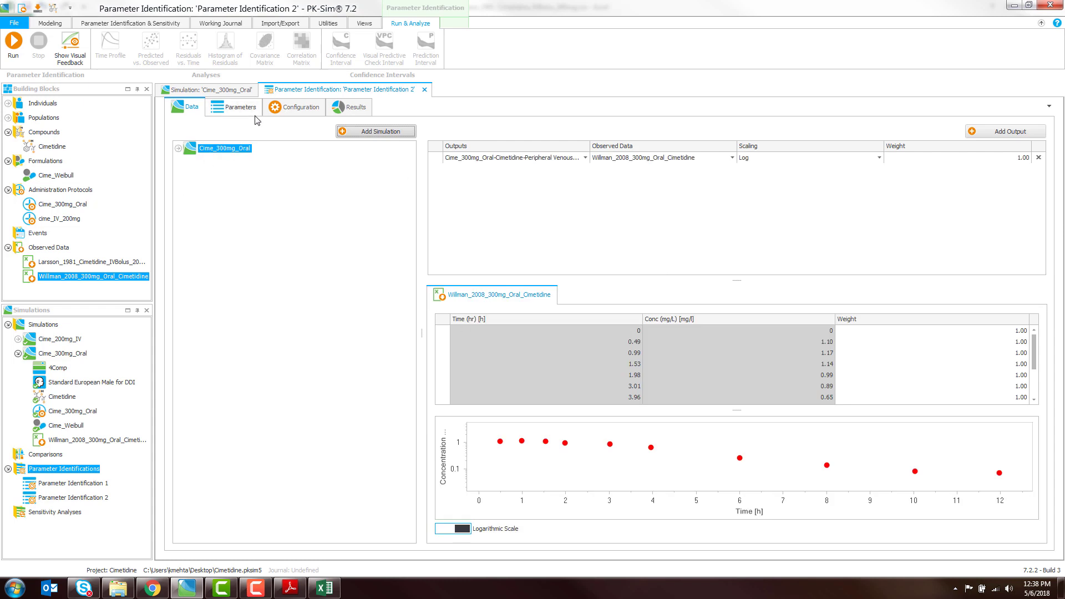
# Add Dissolution shape and Dissolution time (50% dissolved) of Cime_300mg_Oral as identification parameters
pyautogui.click(237, 107)
pyautogui.scroll(-2, 272, 463)
pyautogui.scroll(2, 272, 461)
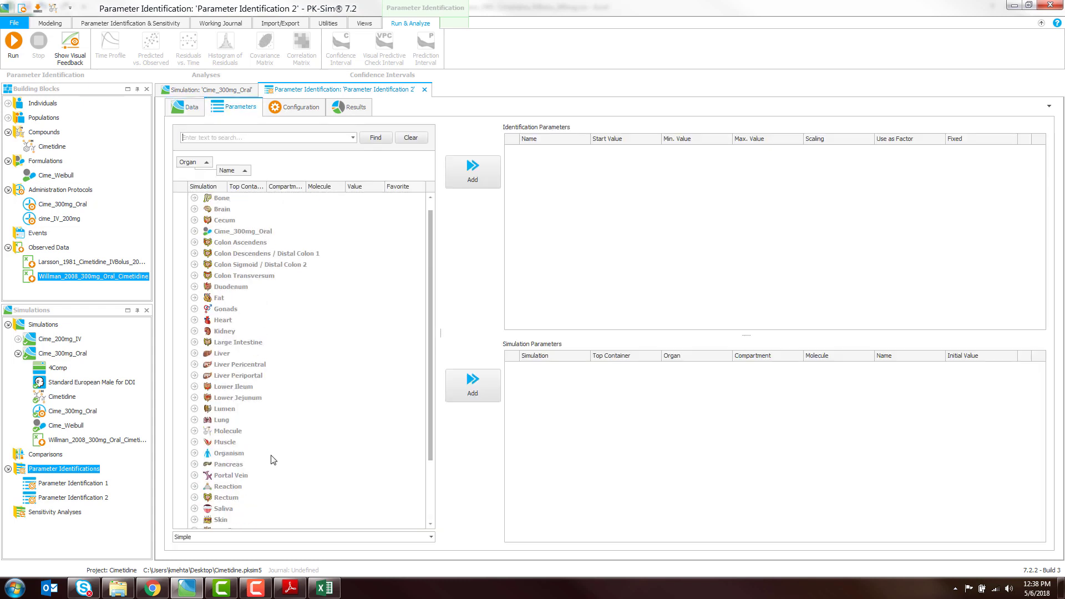
pyautogui.click(193, 243)
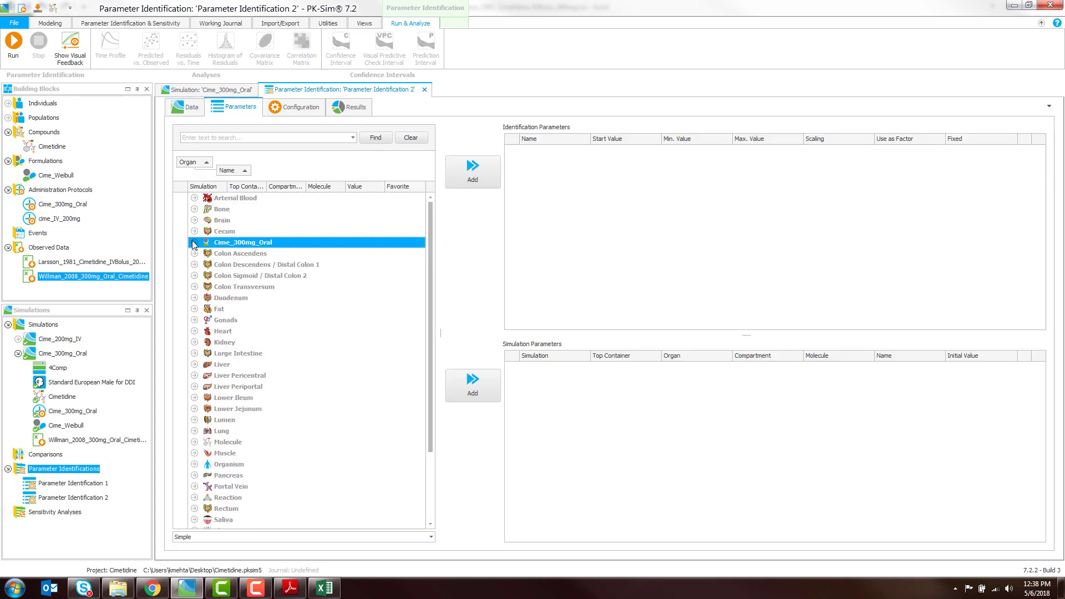
pyautogui.click(227, 253)
pyautogui.click(469, 169)
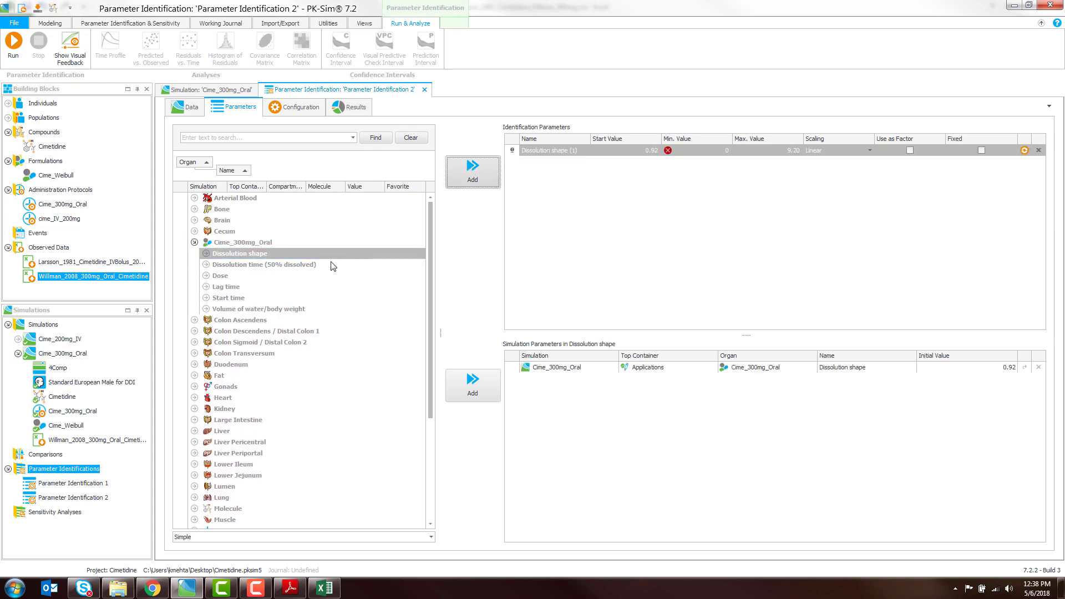
pyautogui.click(333, 265)
pyautogui.click(470, 168)
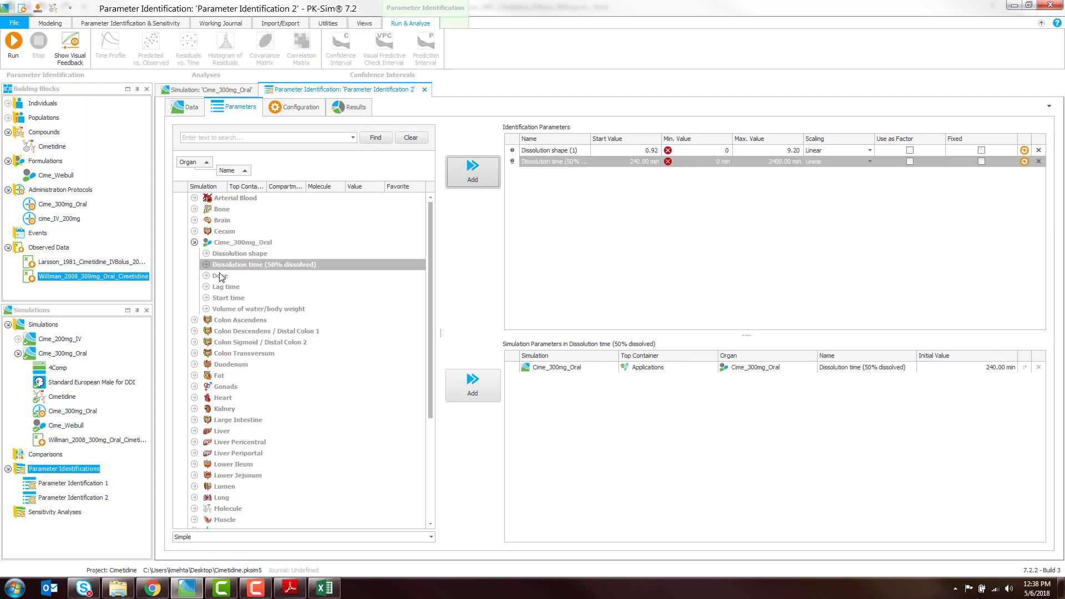
# Add Lag time of Cime_300mg_Oral as another identification parameter
pyautogui.click(222, 288)
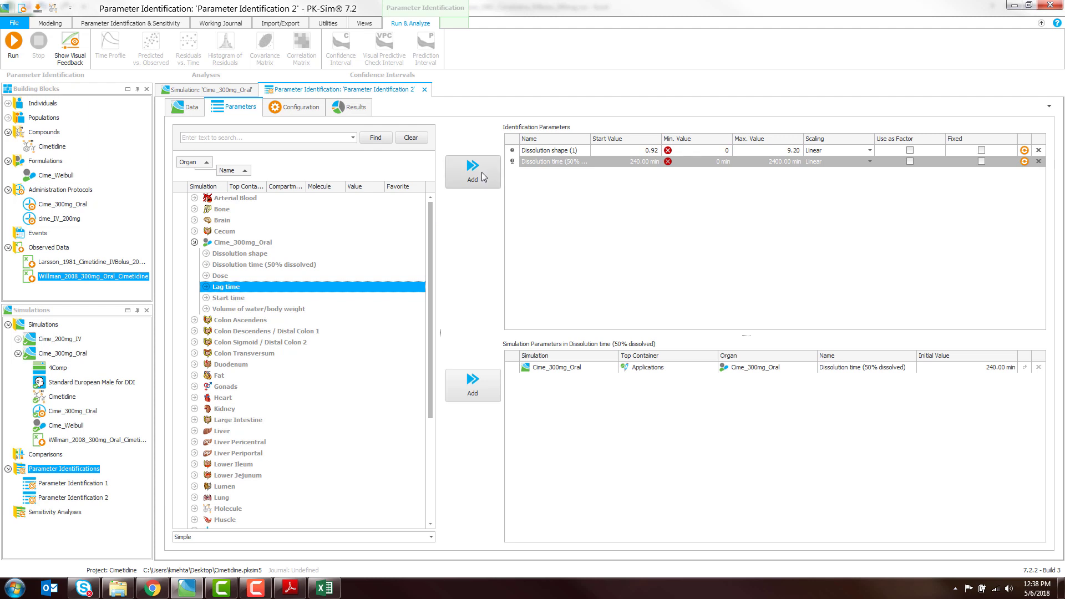
pyautogui.click(481, 177)
pyautogui.click(226, 277)
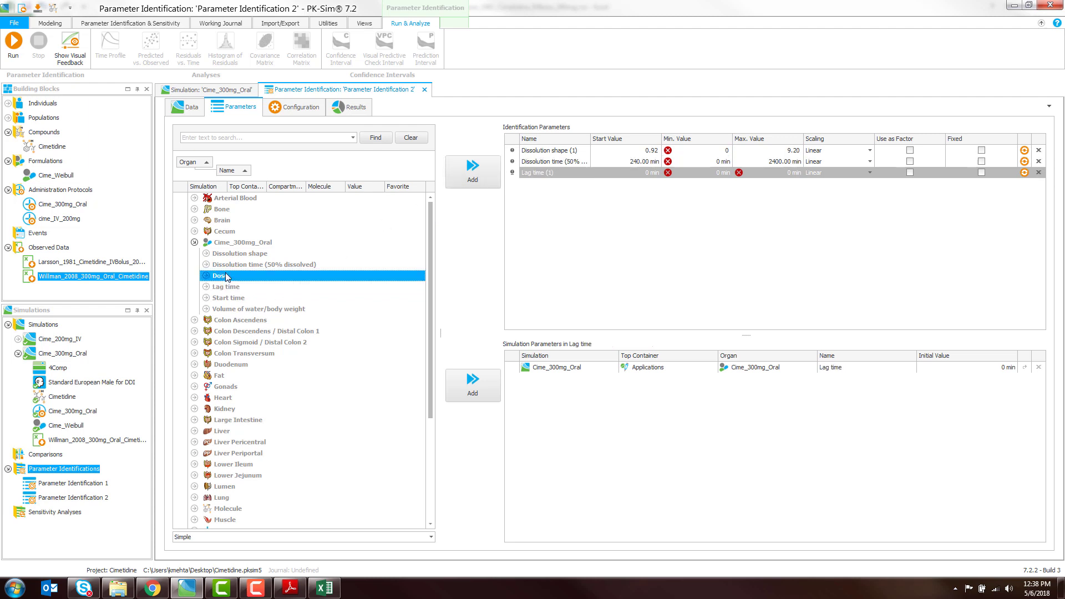
pyautogui.click(471, 183)
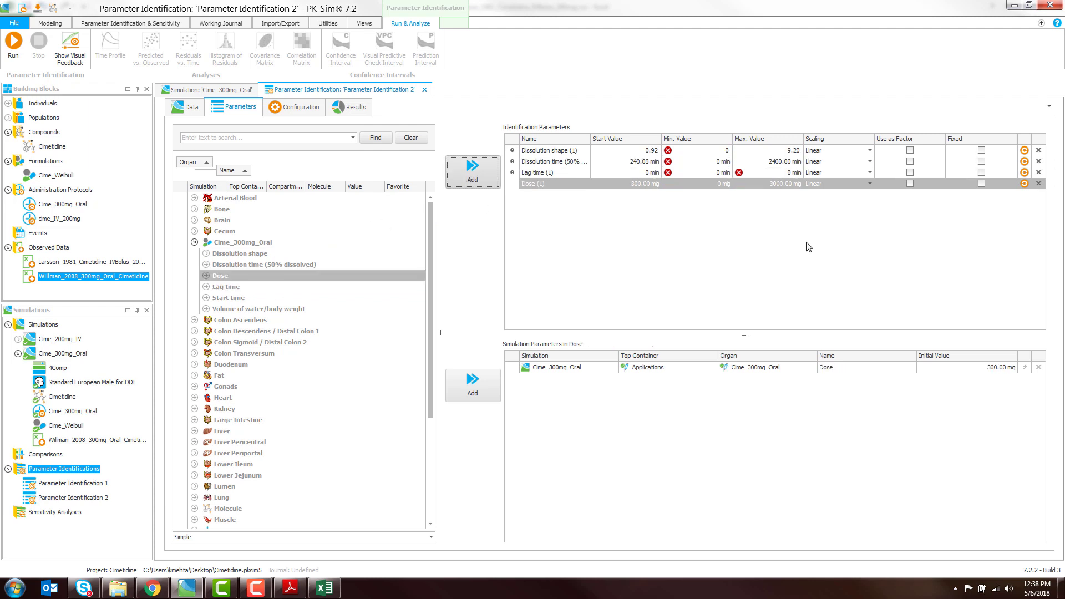
pyautogui.click(1039, 184)
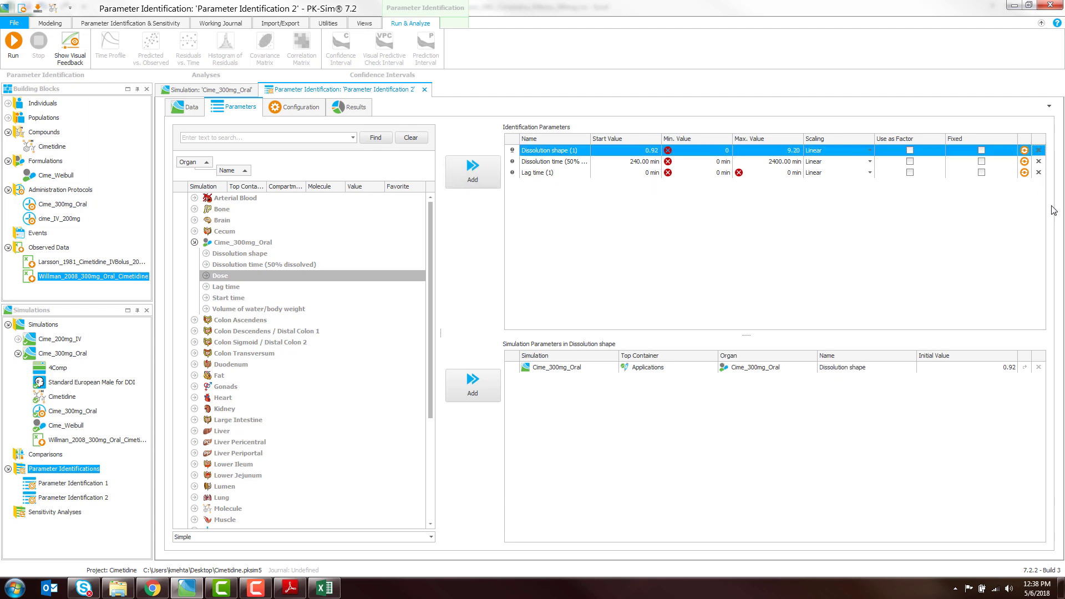
# Set the minimum values of Dissolution shape to 0.001 and Dissolution time (50% dissolved) to 0.001 min
pyautogui.click(700, 150)
pyautogui.write('.001')
pyautogui.press('Down')
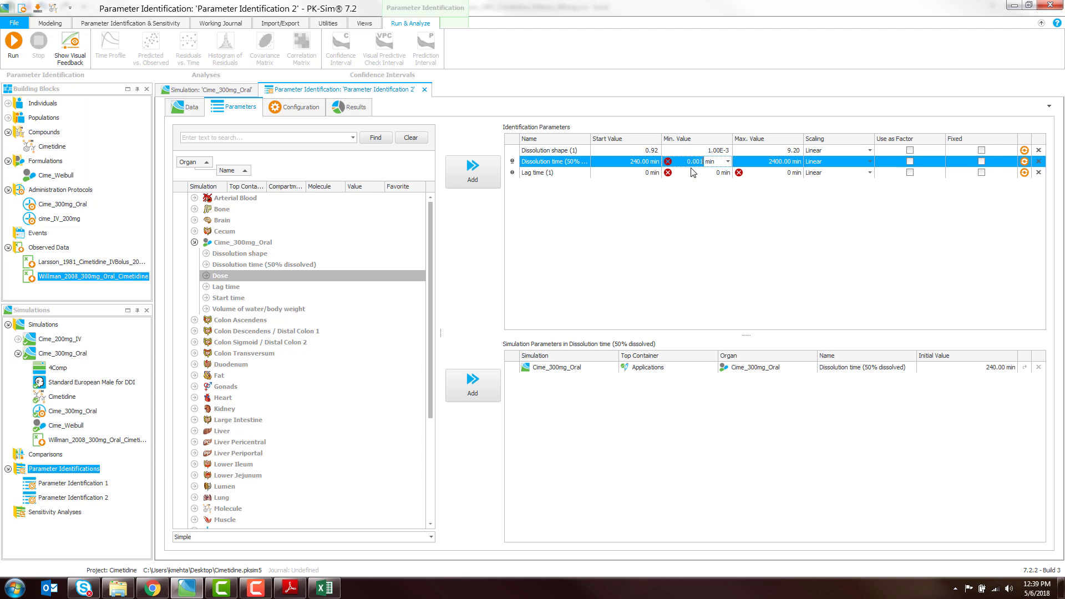
pyautogui.write('0.001')
pyautogui.press('Return')
# Set the maximum value of Lag time to 10 min and of Dissolution shape to 50
pyautogui.click(711, 173)
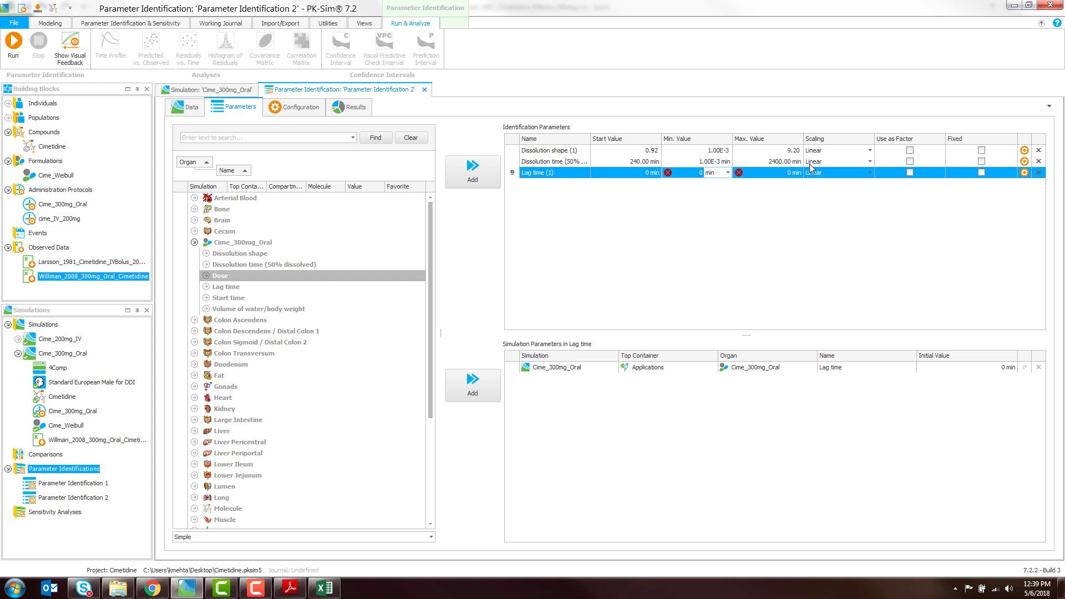
pyautogui.click(769, 174)
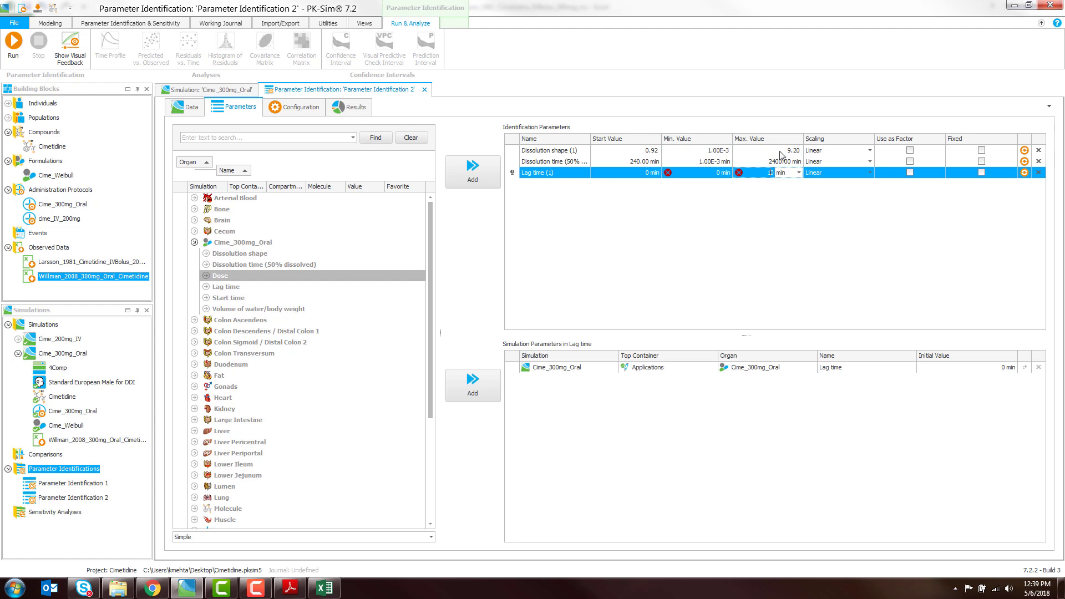
pyautogui.click(783, 152)
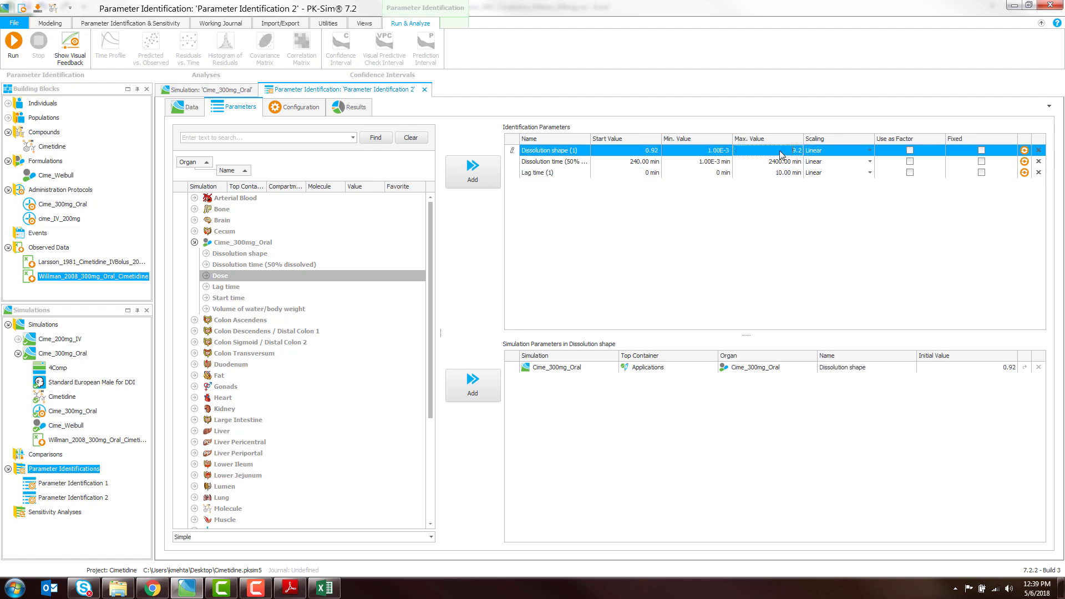
# Change the scaling of Dissolution shape, Dissolution time (50% dissolved) and Lag time to Log
pyautogui.click(839, 152)
pyautogui.click(839, 168)
pyautogui.click(836, 162)
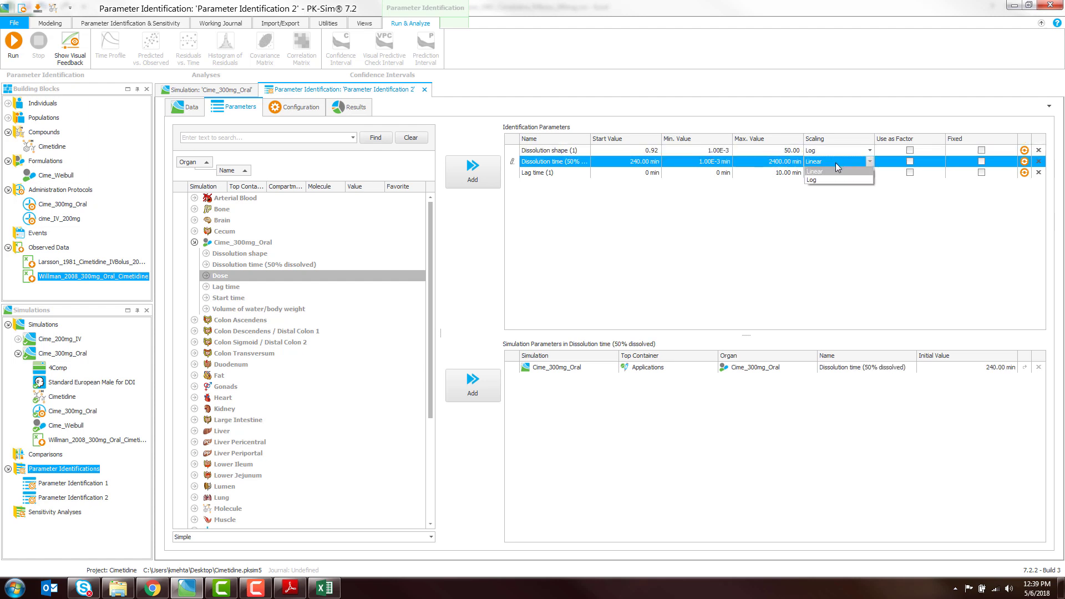
pyautogui.click(835, 181)
pyautogui.click(831, 173)
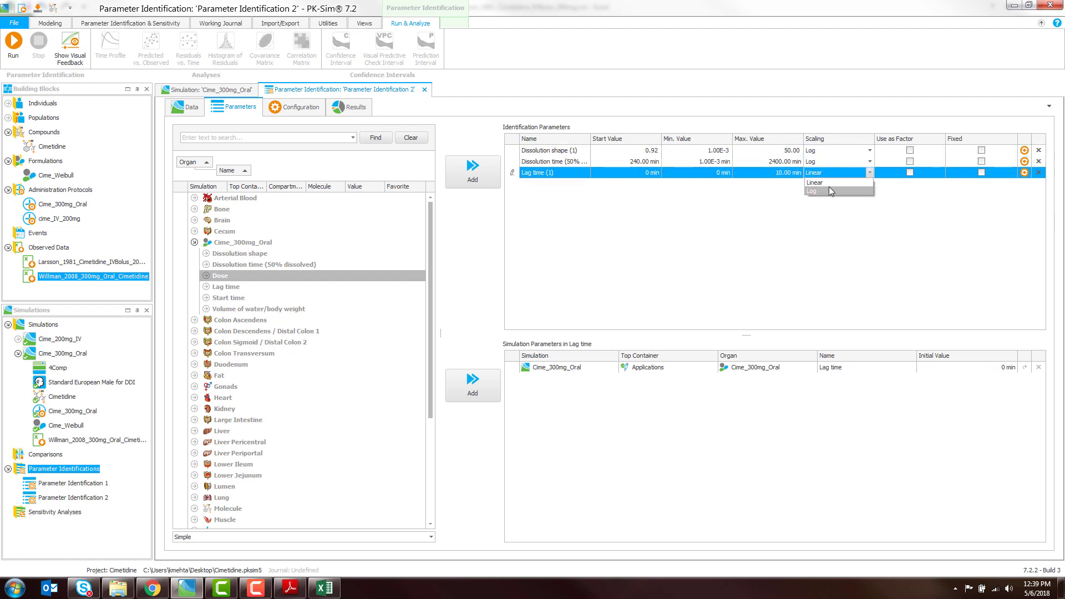
pyautogui.click(826, 190)
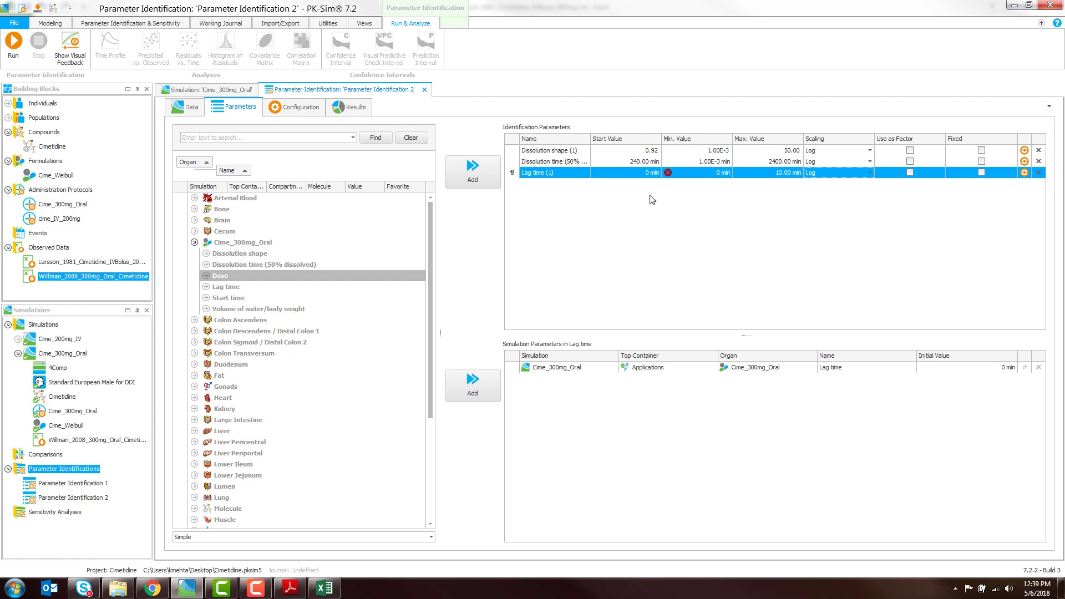
# Set the Lag time's minimum value to 0.001 min and its start value to 1 min
pyautogui.click(692, 177)
pyautogui.press('Return')
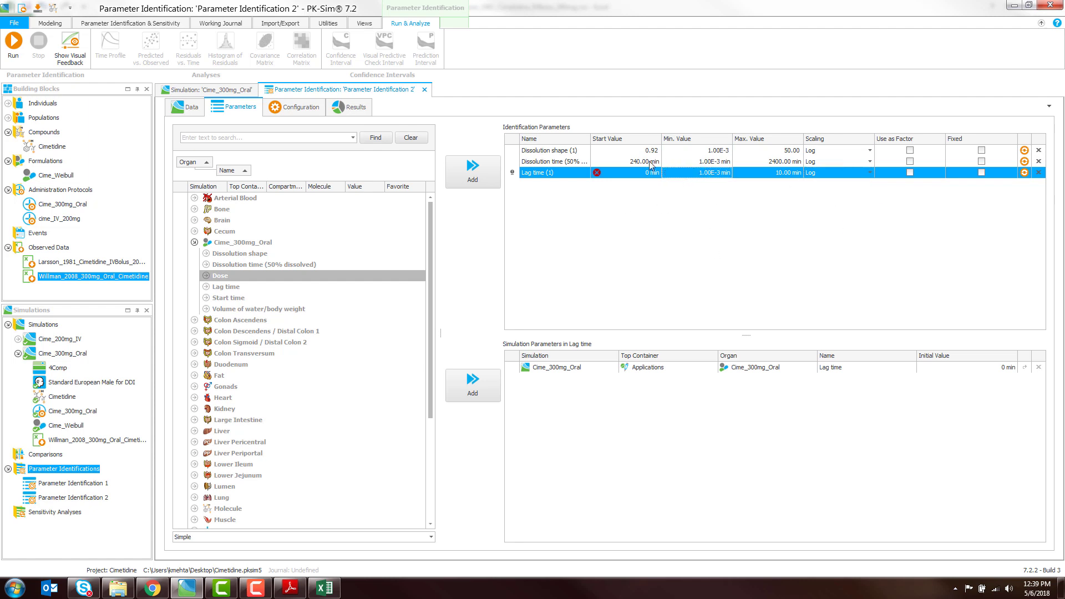
pyautogui.click(646, 178)
pyautogui.press('Return')
# Run Parameter Identification 2 and follow its progress in the visual feedback window until it completes
pyautogui.click(294, 105)
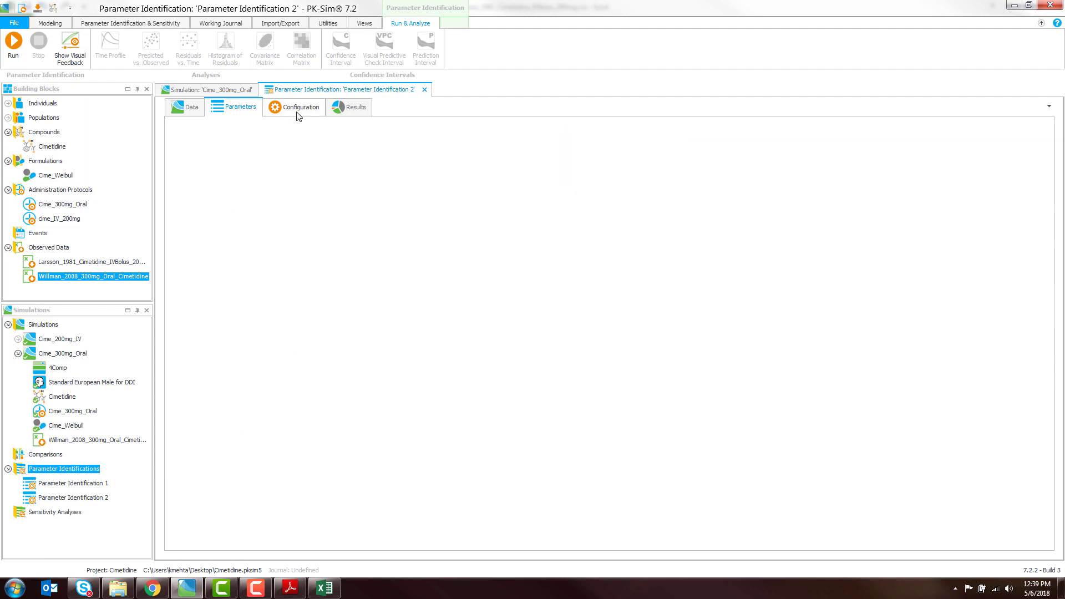
pyautogui.click(360, 107)
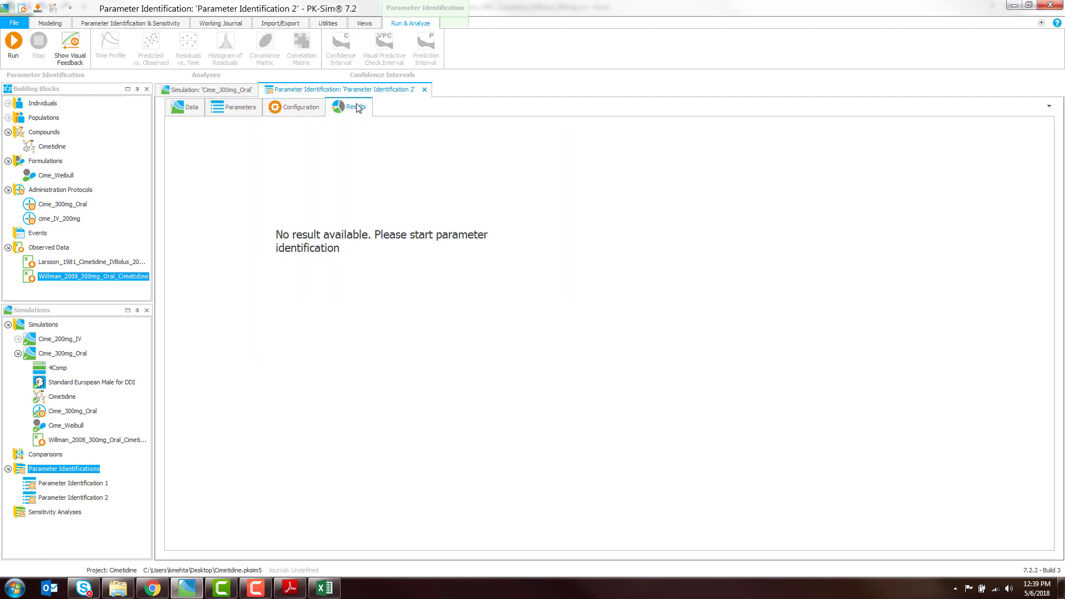
pyautogui.click(306, 108)
pyautogui.click(344, 108)
pyautogui.click(13, 45)
pyautogui.click(70, 47)
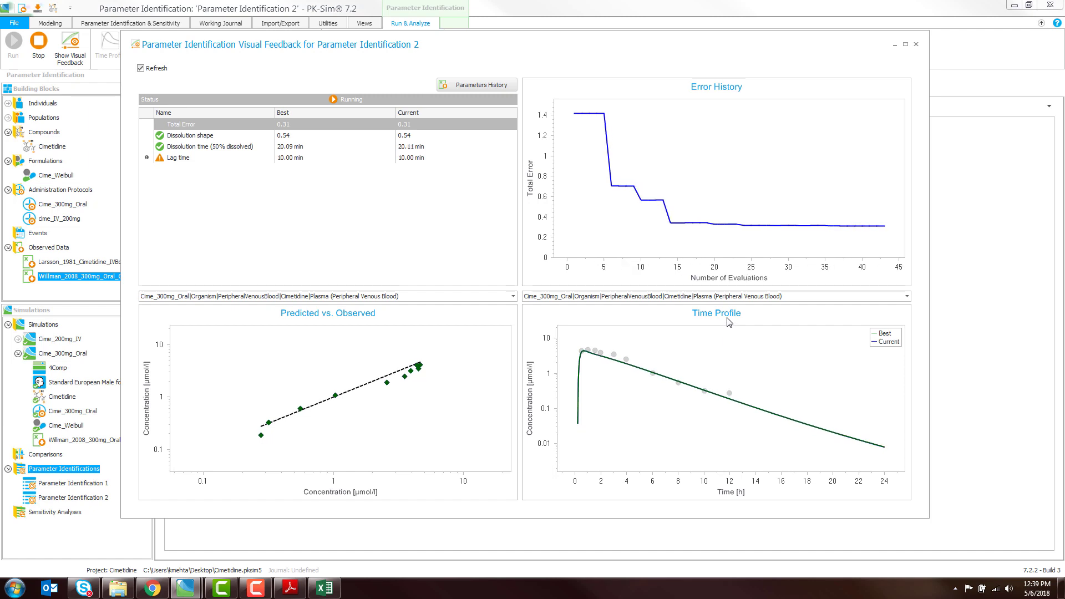
pyautogui.click(525, 295)
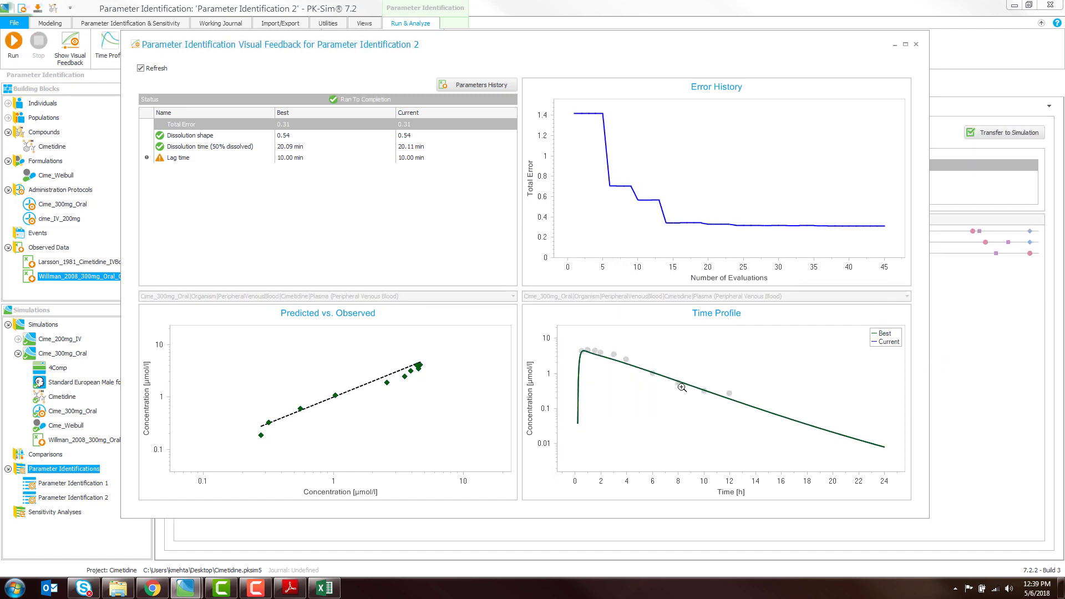
pyautogui.click(916, 44)
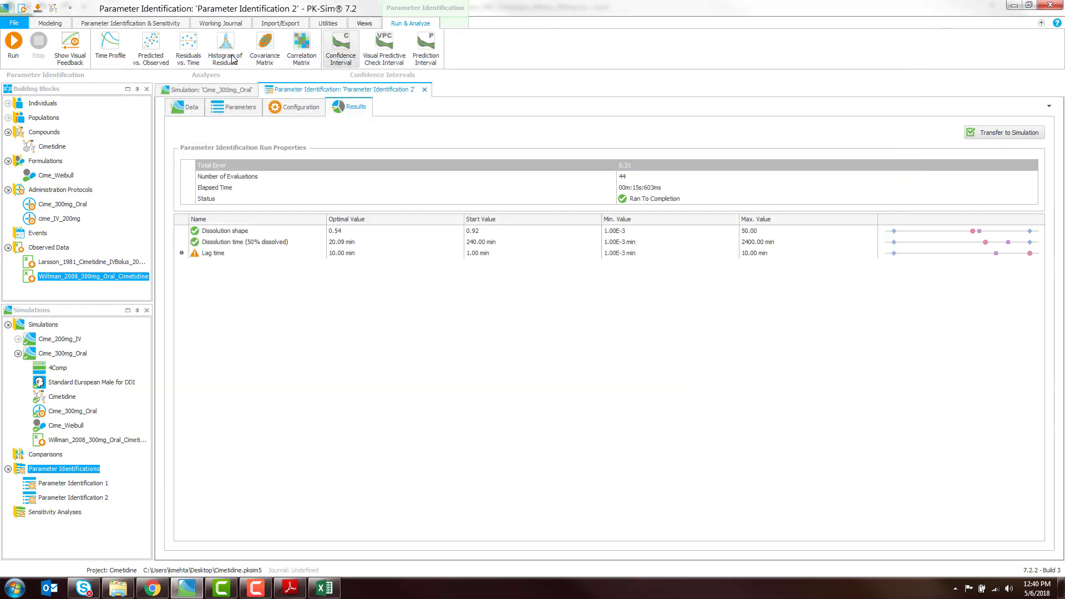
# Plot Predicted vs. Observed and Residuals vs. Time for the identification, and close the identification and simulation views after checking them
pyautogui.click(151, 47)
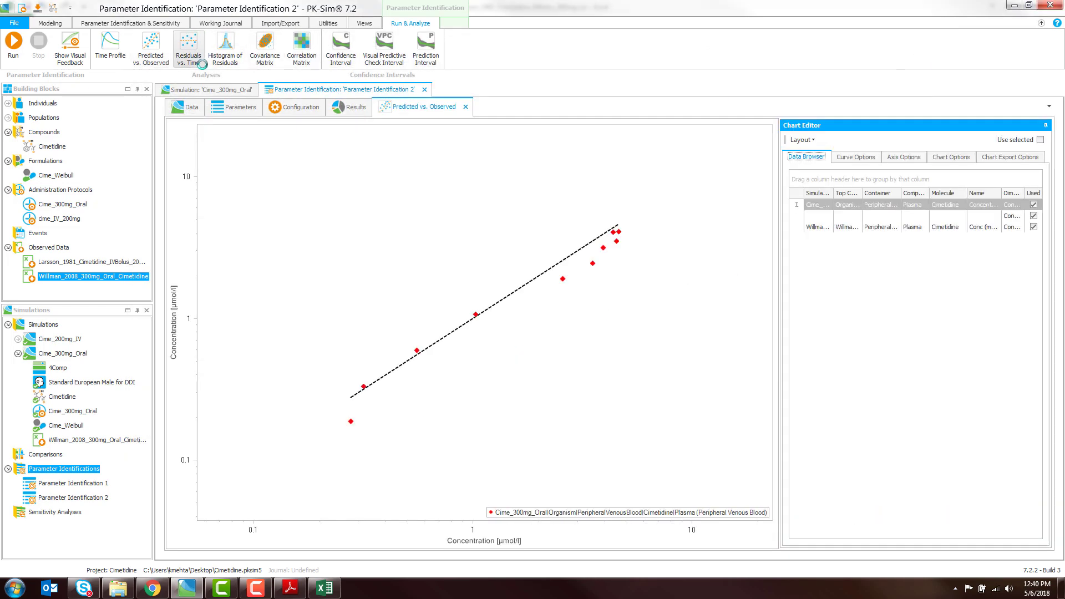
pyautogui.click(192, 55)
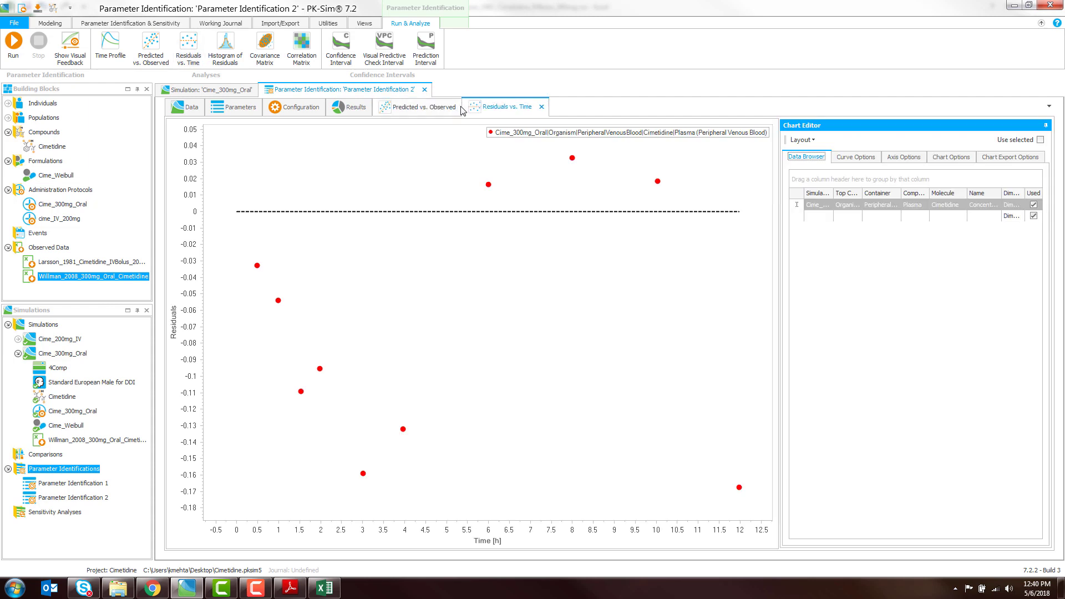
pyautogui.click(425, 89)
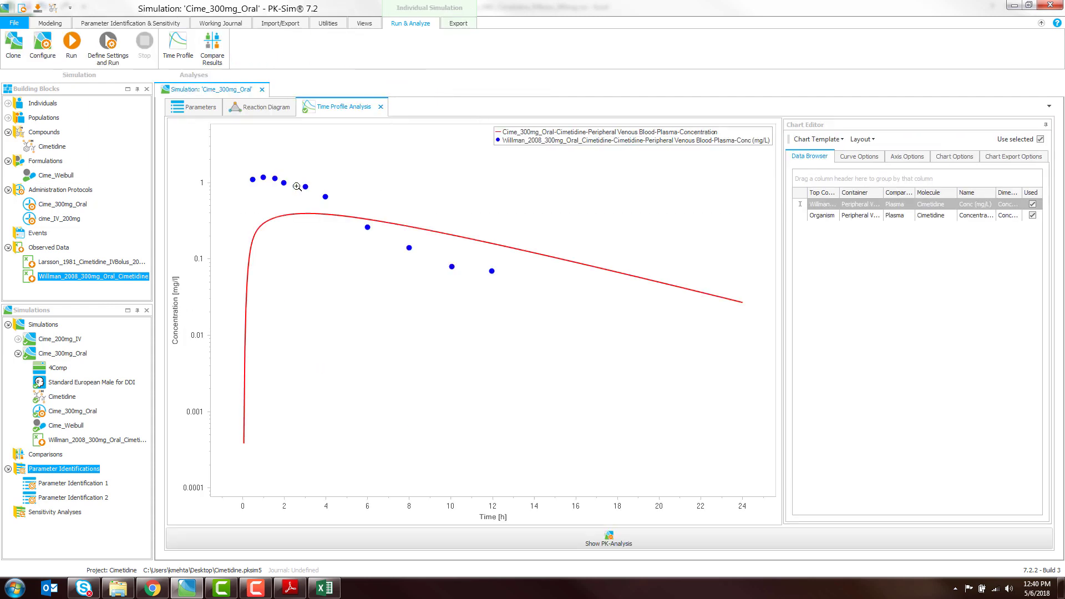
pyautogui.click(262, 90)
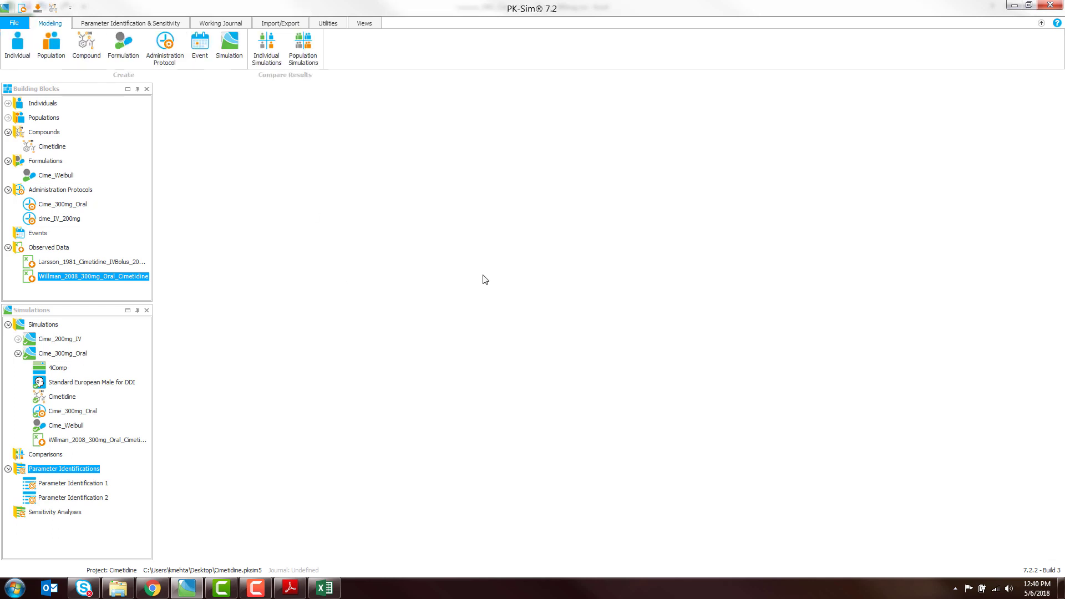
# Reopen Parameter Identification 2 and remove its Residuals vs. Time and Predicted vs. Observed charts
pyautogui.doubleClick(87, 495)
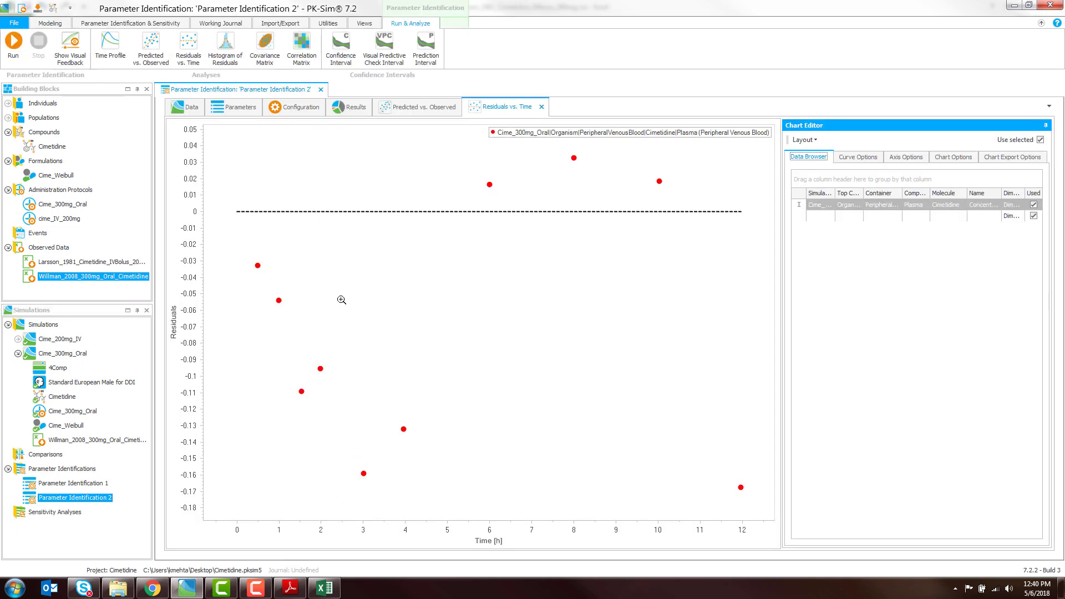
pyautogui.click(541, 106)
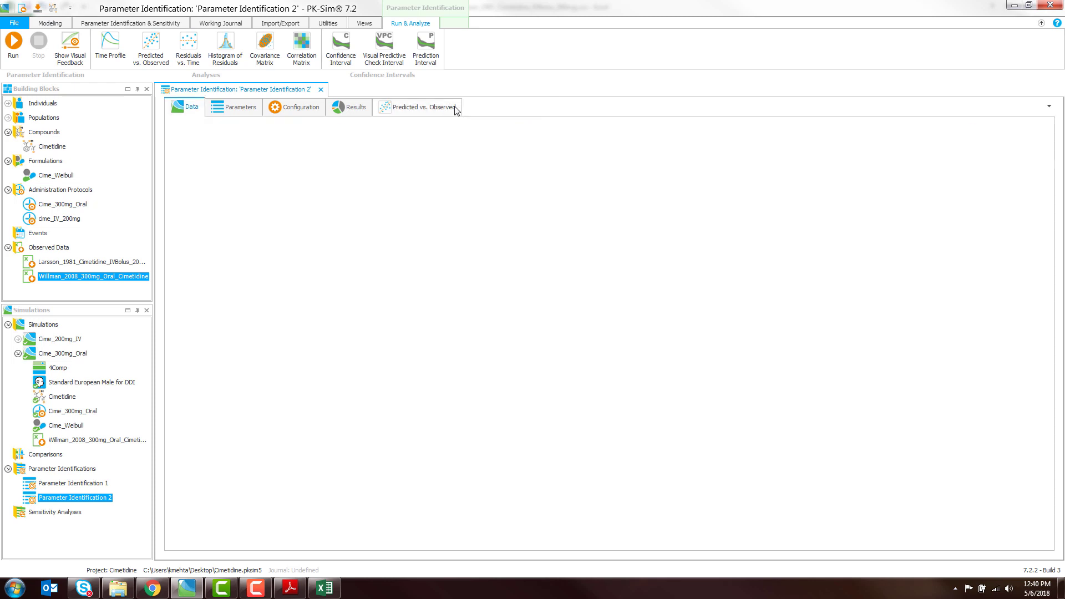
pyautogui.rightClick(459, 108)
pyautogui.click(432, 107)
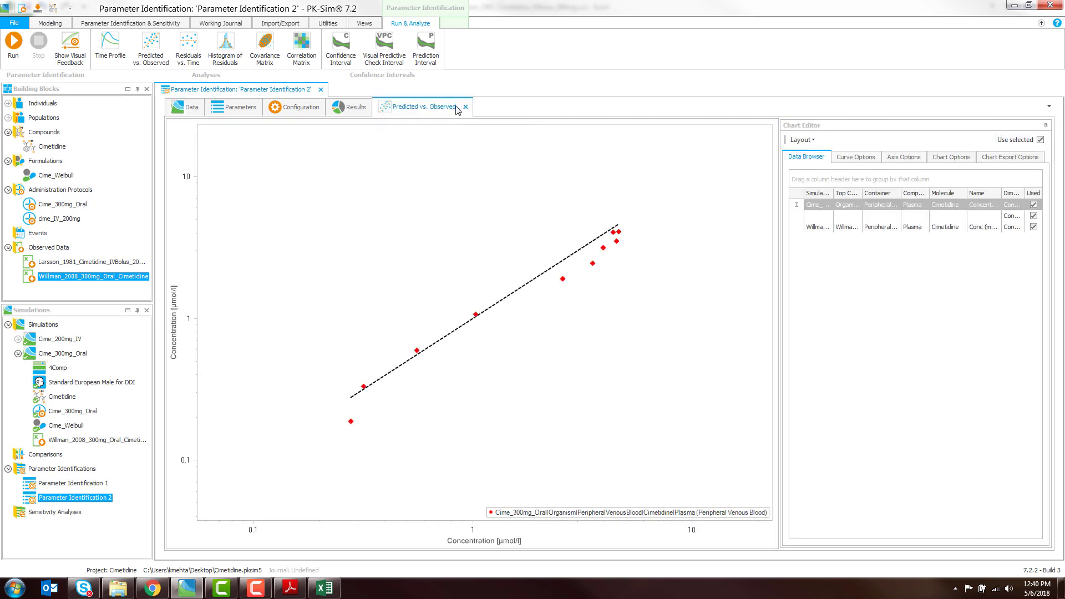
pyautogui.click(466, 107)
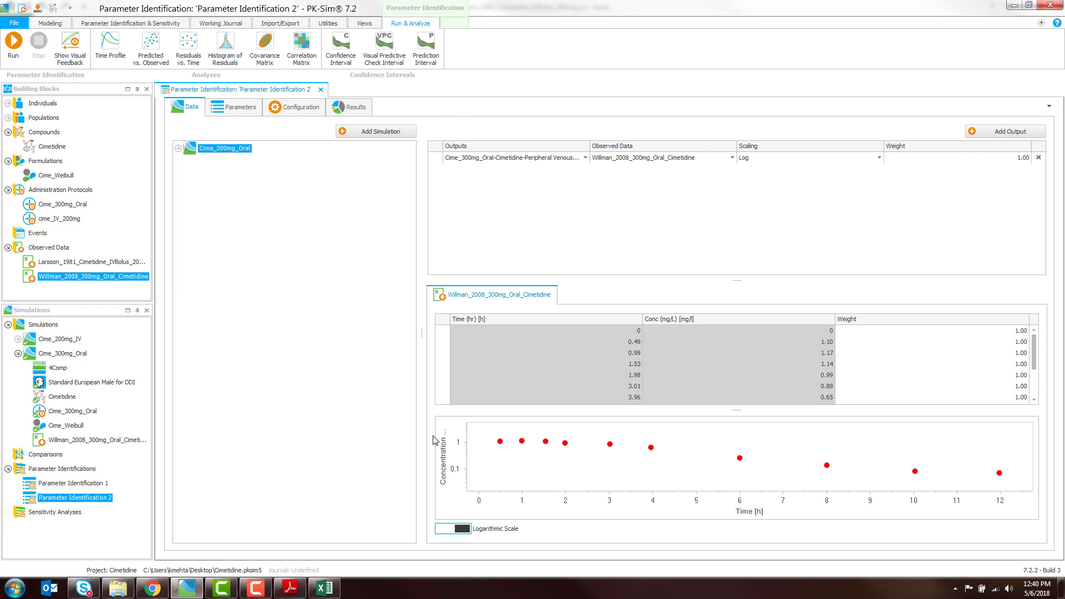
# Examine the identification results and the fitted Time Profile against the observed data, and close the profile chart
pyautogui.click(350, 107)
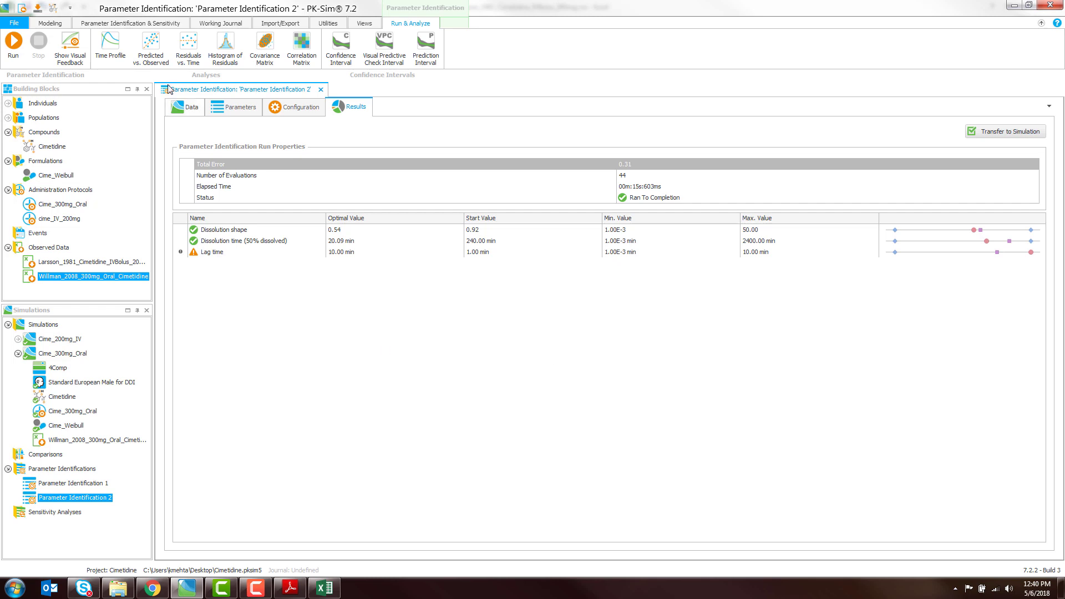
pyautogui.click(110, 49)
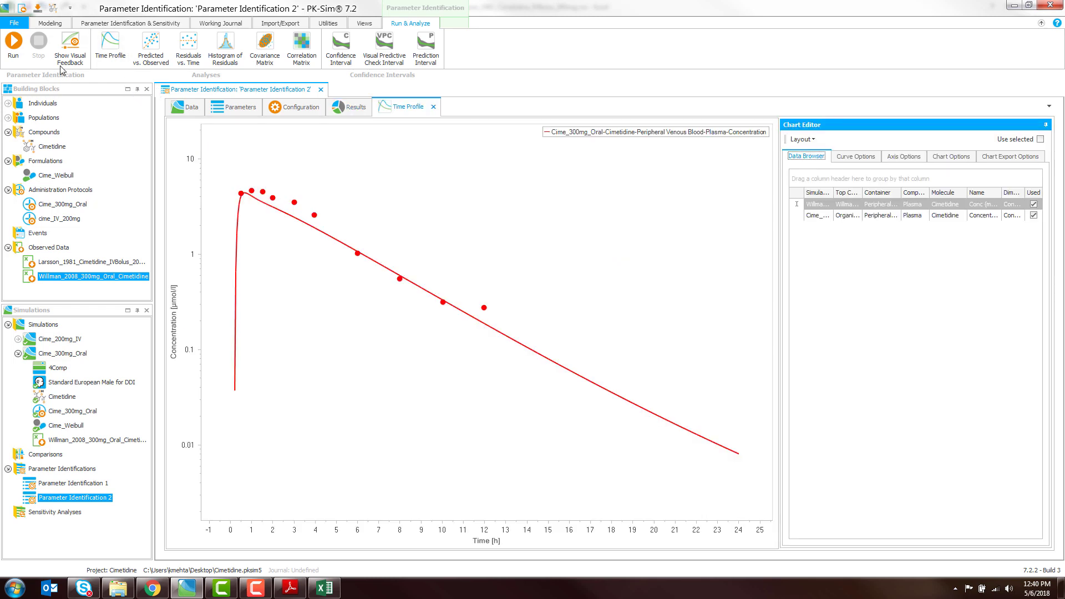
pyautogui.click(434, 107)
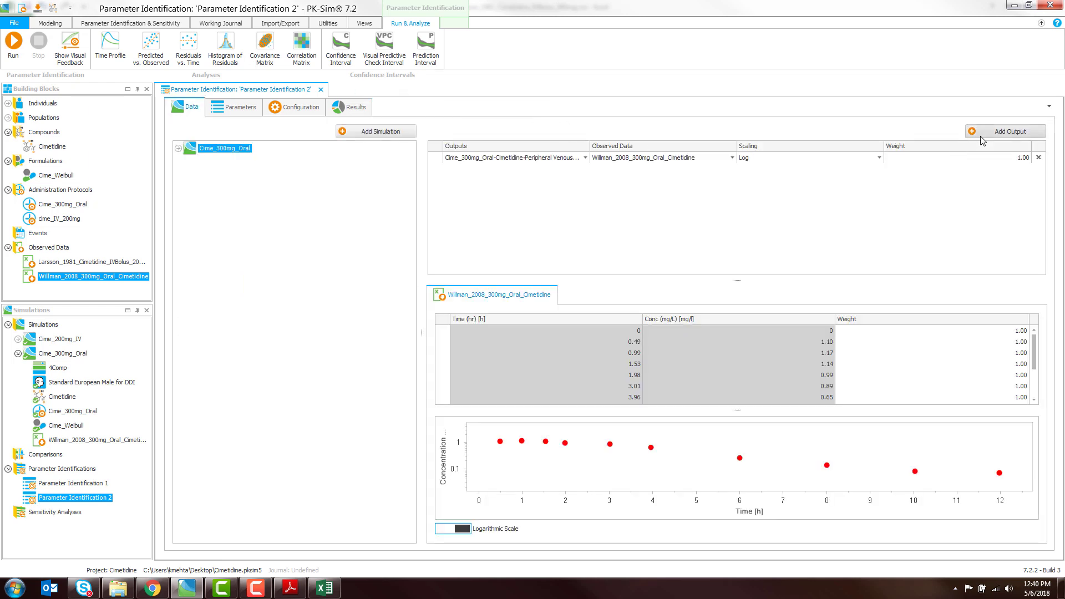
# Transfer the optimized values to the Cime_300mg_Oral simulation and commit its changed Cime_Weibull formulation to the building block
pyautogui.click(350, 108)
pyautogui.click(1001, 135)
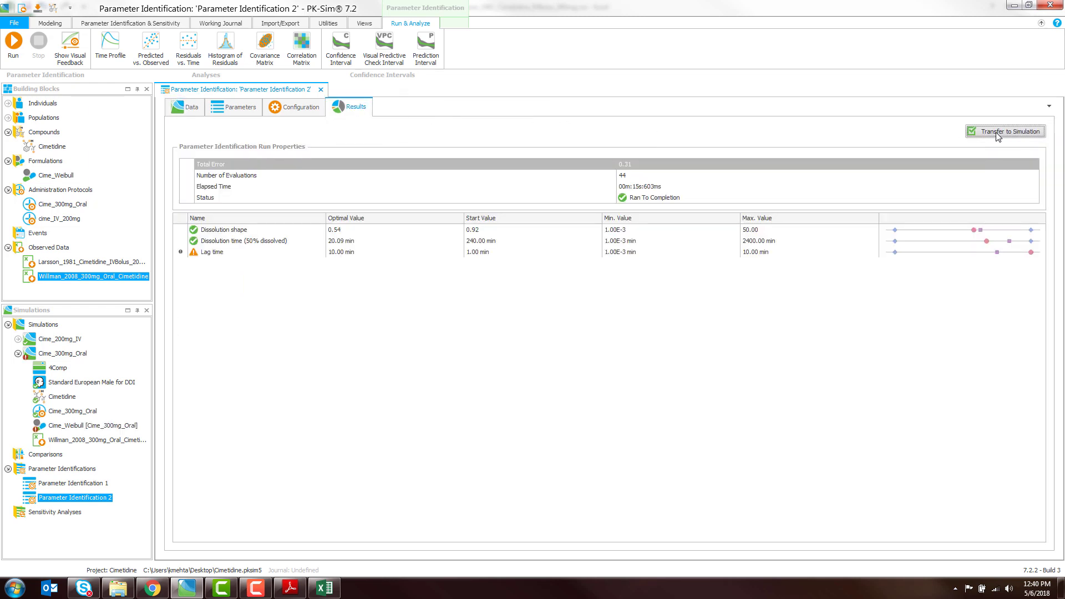
pyautogui.click(89, 428)
pyautogui.rightClick(90, 429)
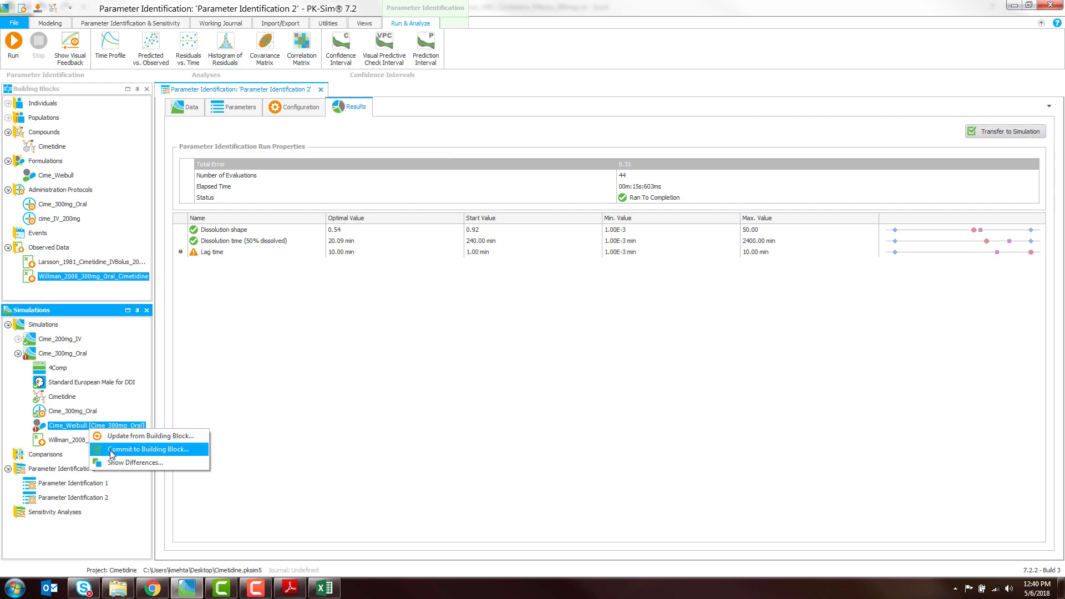
pyautogui.click(110, 449)
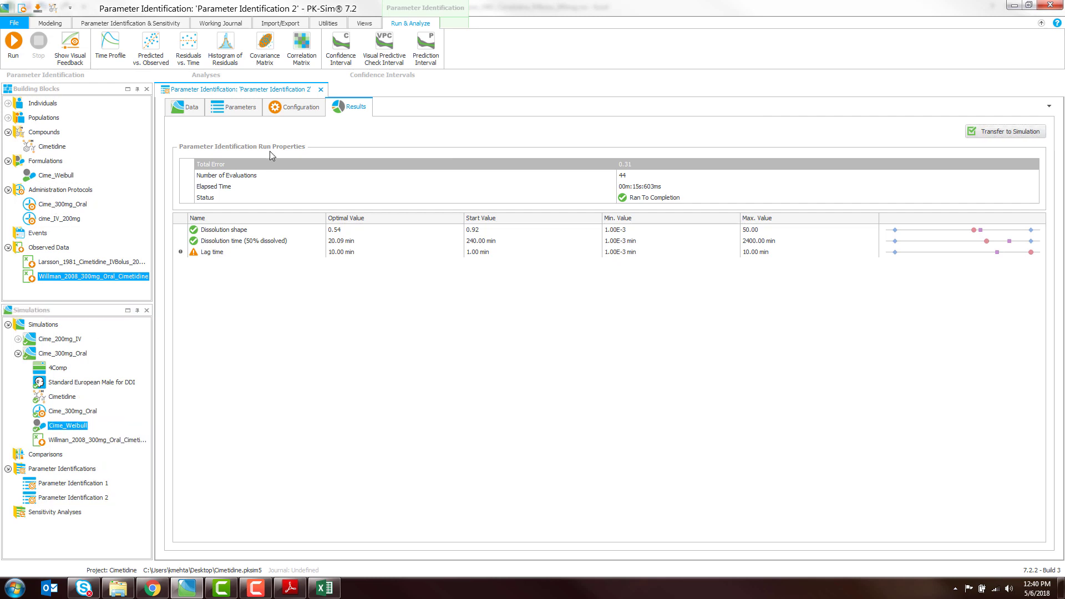
pyautogui.click(320, 90)
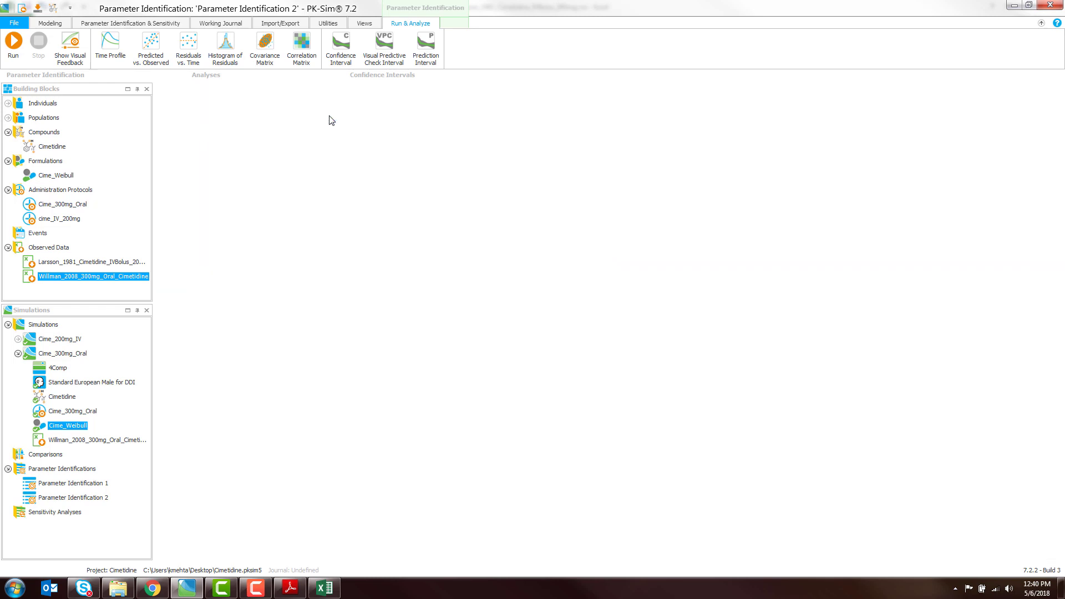
pyautogui.click(18, 354)
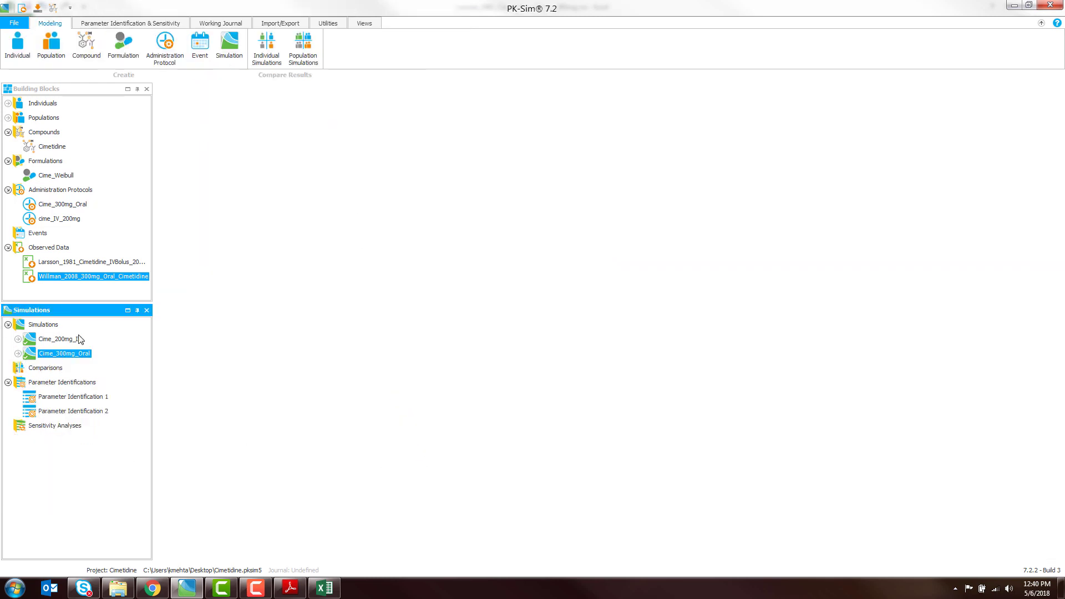
# Enlarge the simulations area and add a new sensitivity analysis to the project
pyautogui.moveTo(85, 348)
pyautogui.moveTo(85, 301); pyautogui.dragTo(86, 293)
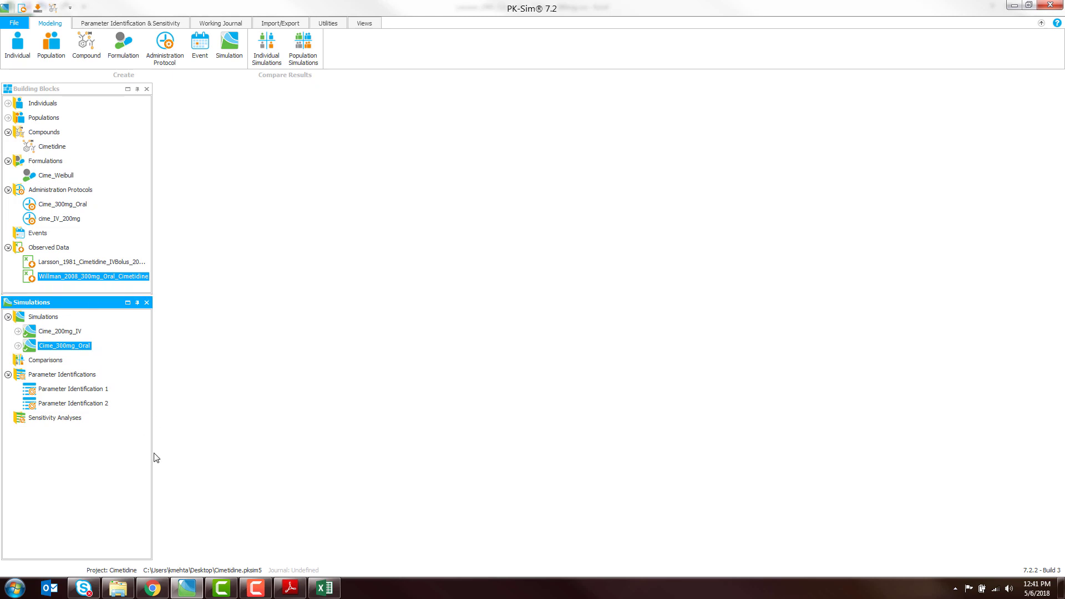
pyautogui.moveTo(152, 453); pyautogui.dragTo(156, 444)
pyautogui.click(56, 417)
pyautogui.rightClick(55, 418)
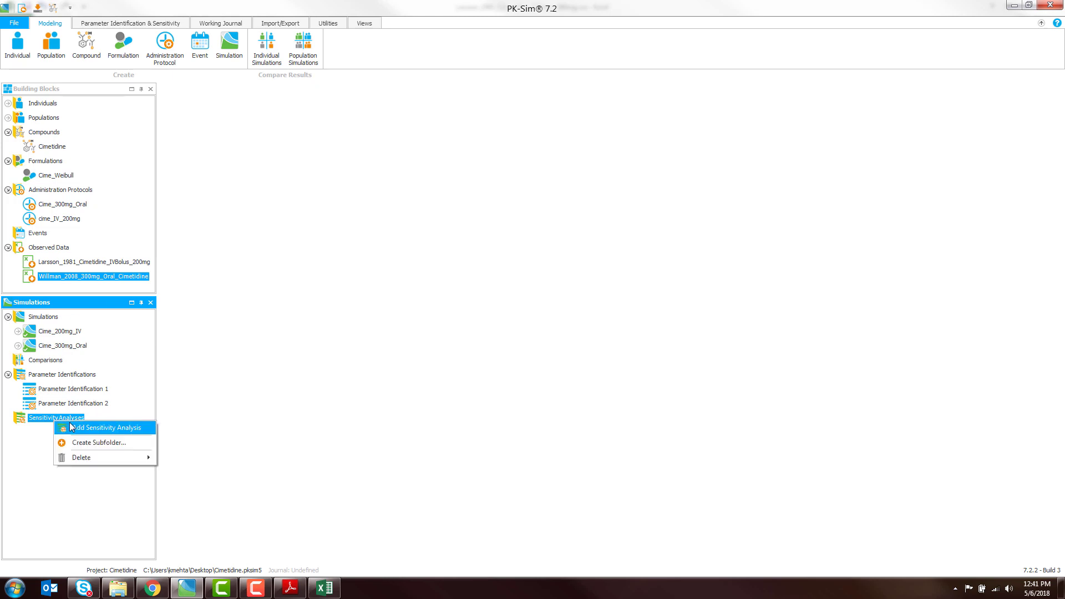
pyautogui.click(72, 428)
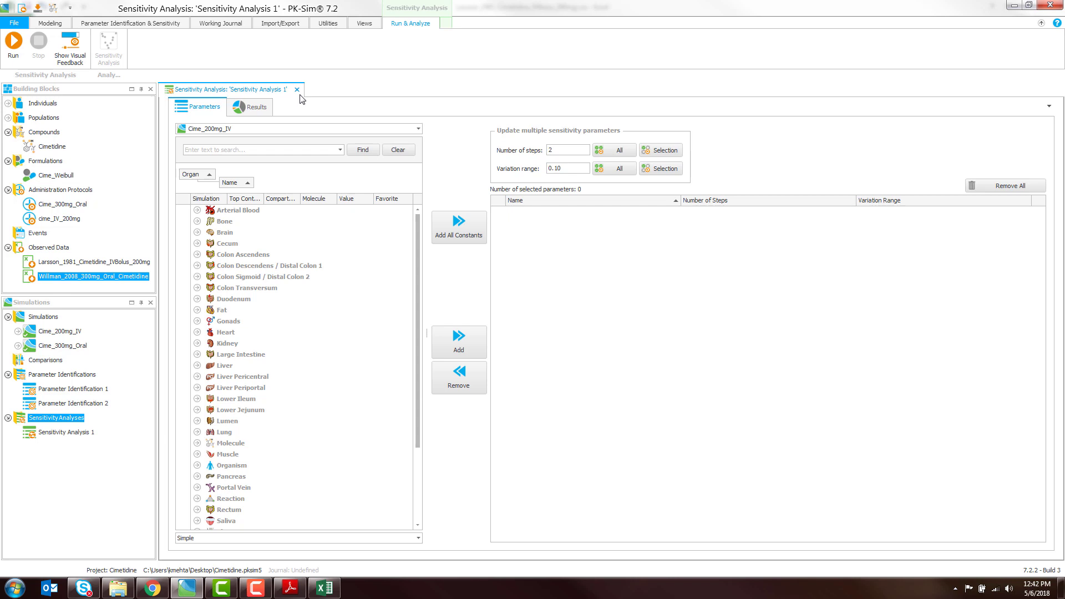
pyautogui.click(71, 436)
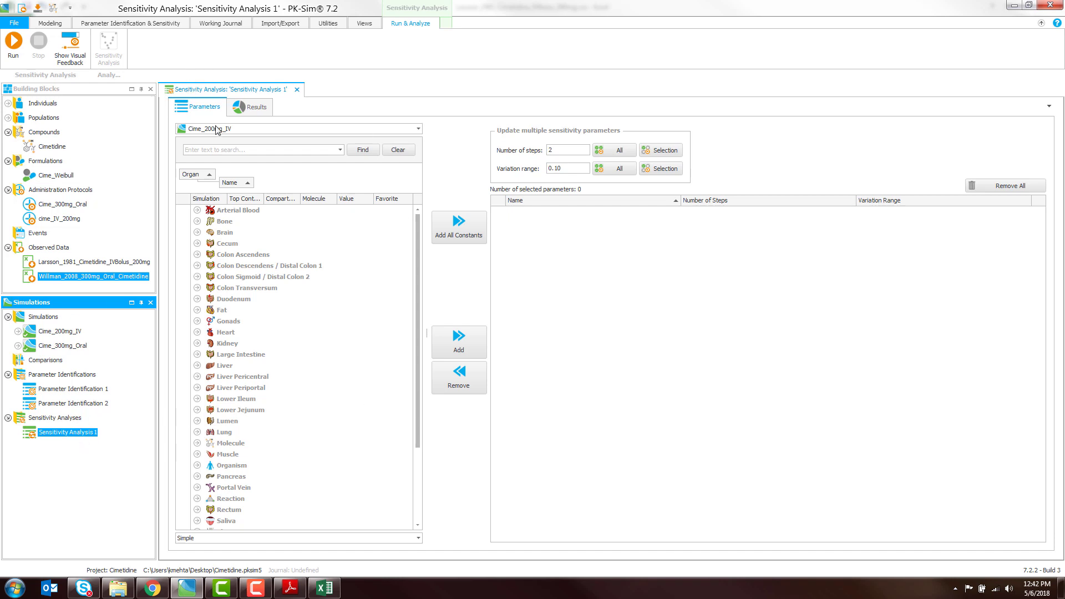
# Add all constant parameters of Cime_200mg_IV to the sensitivity analysis and run it, showing the visual feedback and closing it after the run
pyautogui.click(443, 239)
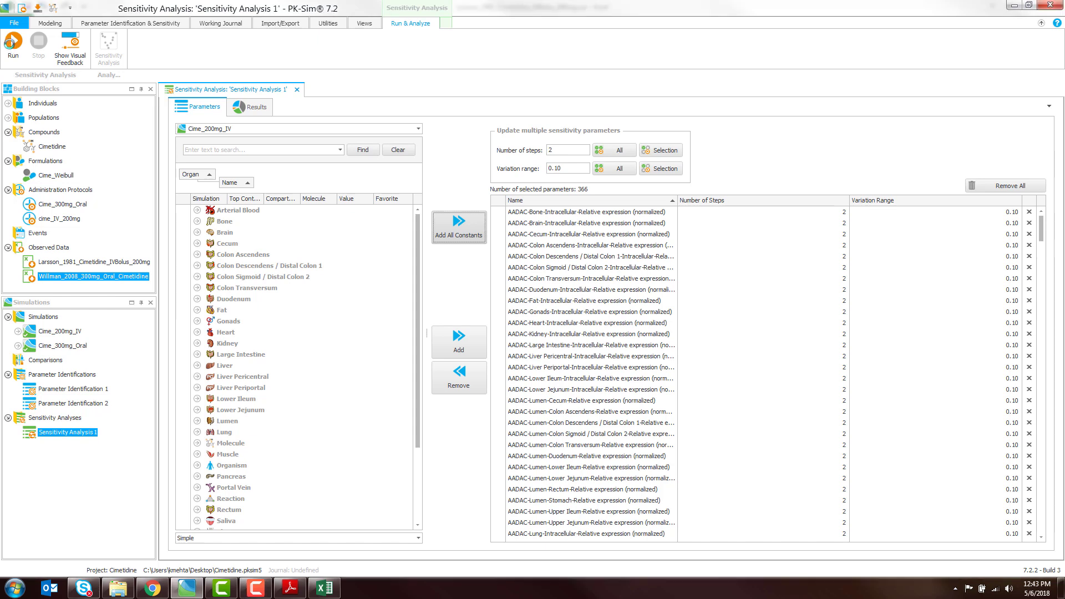
pyautogui.click(13, 43)
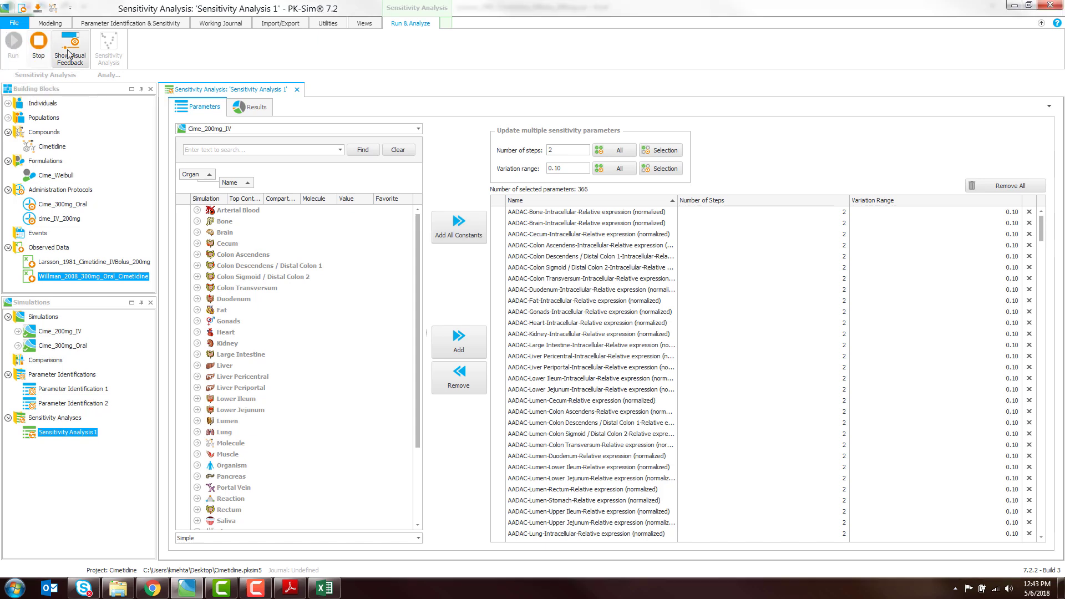
pyautogui.click(70, 44)
pyautogui.moveTo(156, 71); pyautogui.dragTo(429, 246)
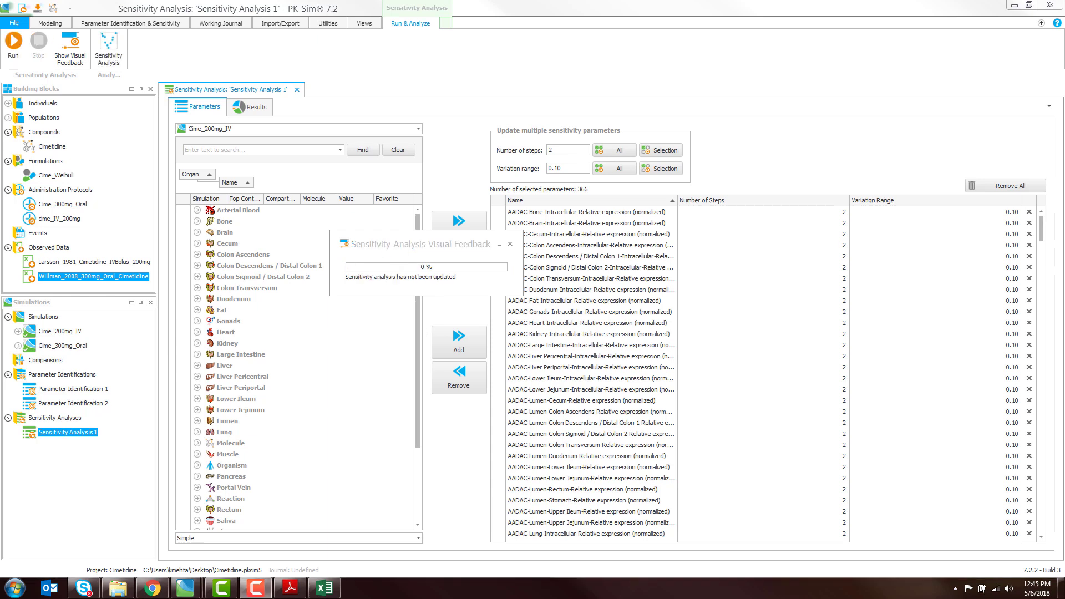
pyautogui.click(511, 244)
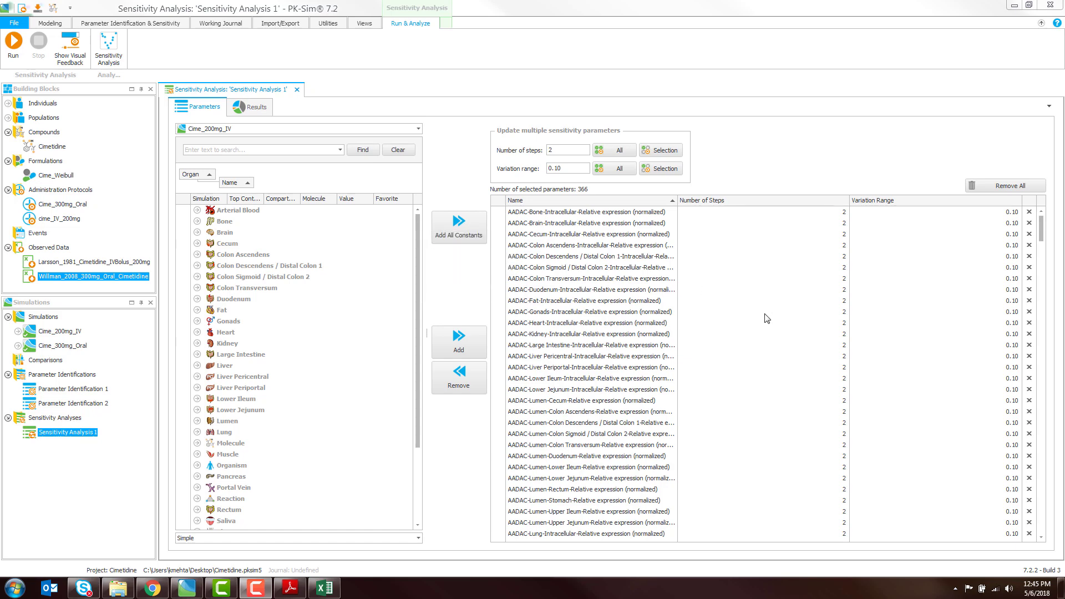
# Look through the sensitivity results table for the PK parameters and create the Sensitivity Analysis chart
pyautogui.click(254, 108)
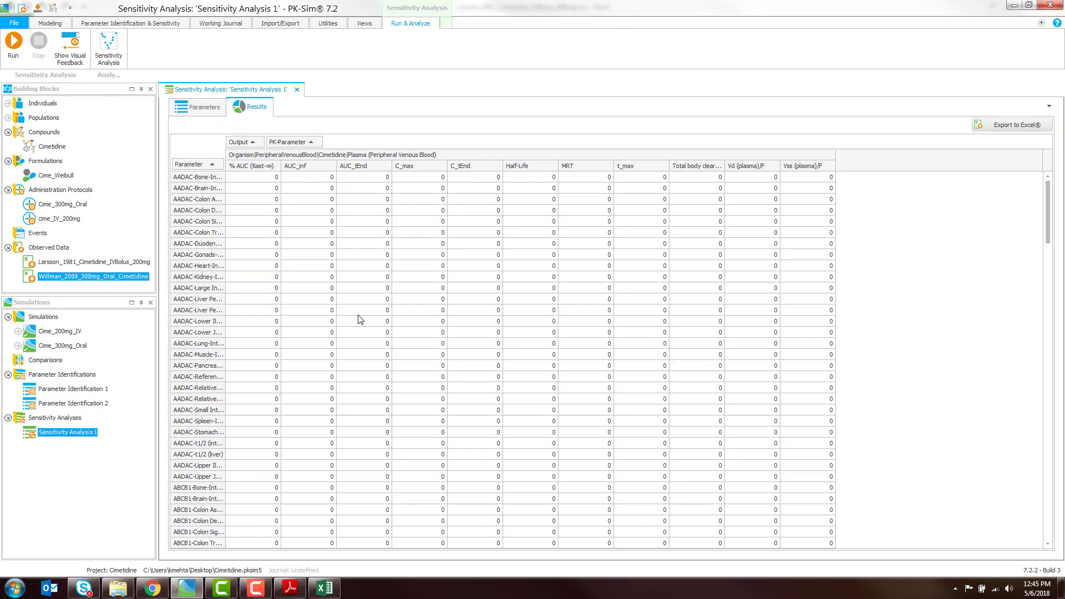
pyautogui.scroll(-5, 551, 291)
pyautogui.scroll(5, 527, 307)
pyautogui.click(106, 40)
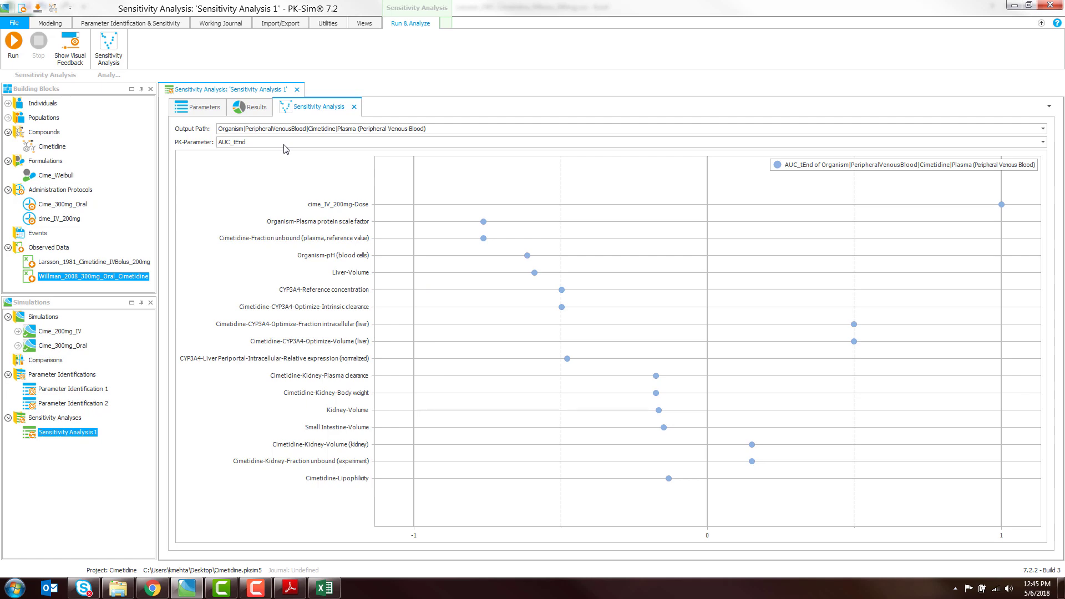
# Check the variation range and the AUC_tEnd sensitivity chart against each other, and close Sensitivity Analysis 1
pyautogui.click(183, 110)
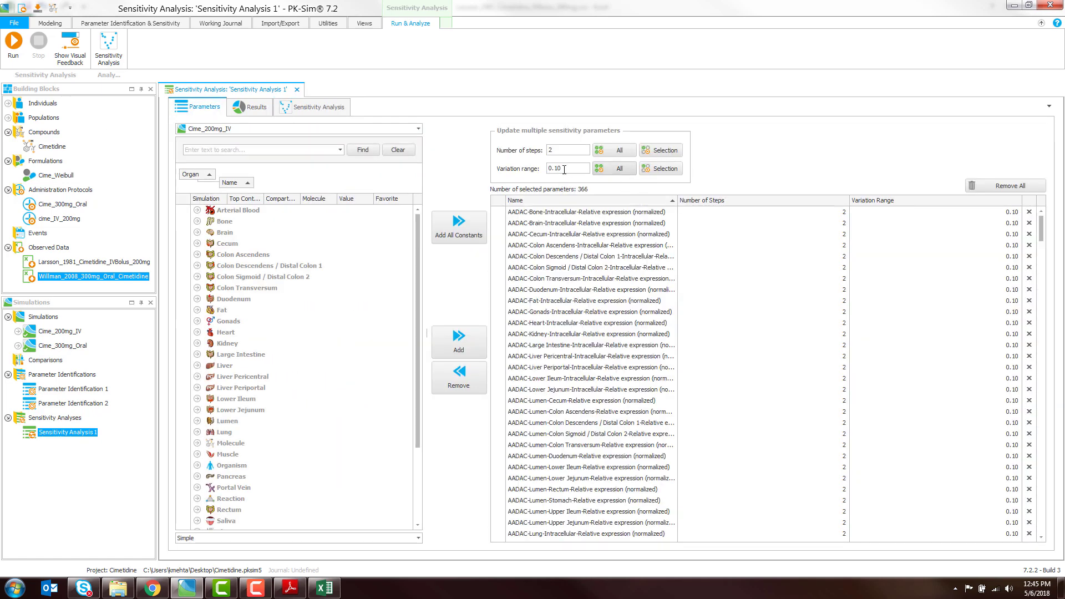
pyautogui.moveTo(565, 170); pyautogui.dragTo(535, 173)
pyautogui.click(575, 168)
pyautogui.click(289, 108)
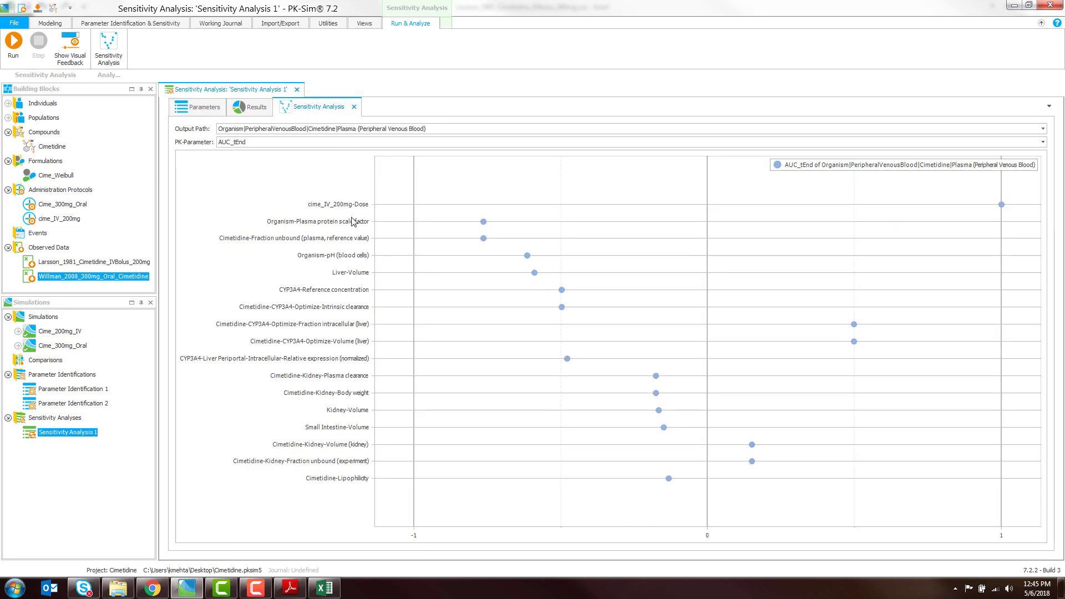
pyautogui.click(195, 110)
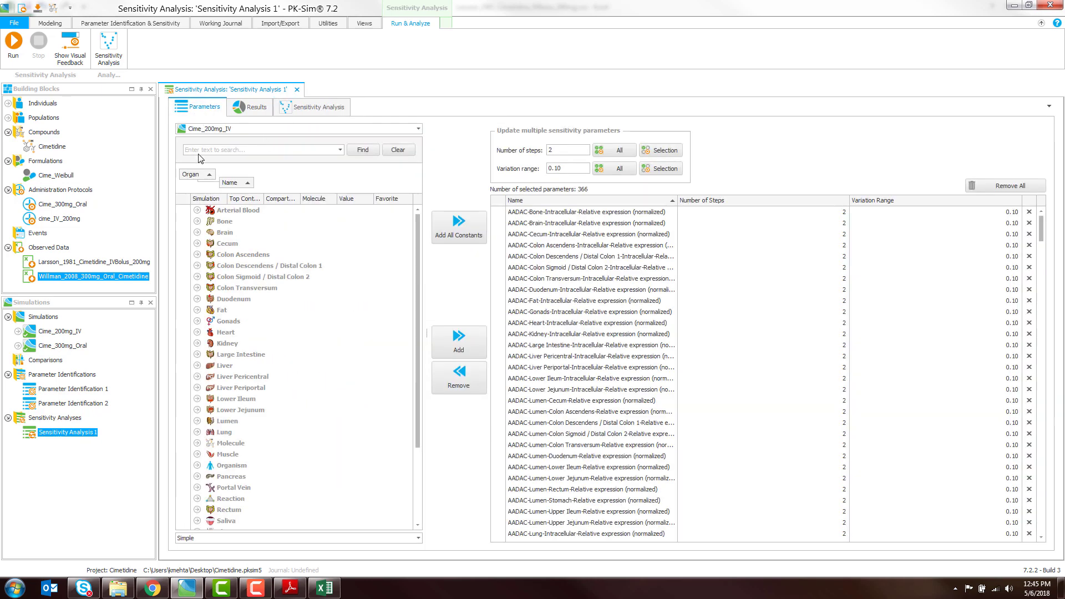
pyautogui.click(247, 111)
pyautogui.click(311, 108)
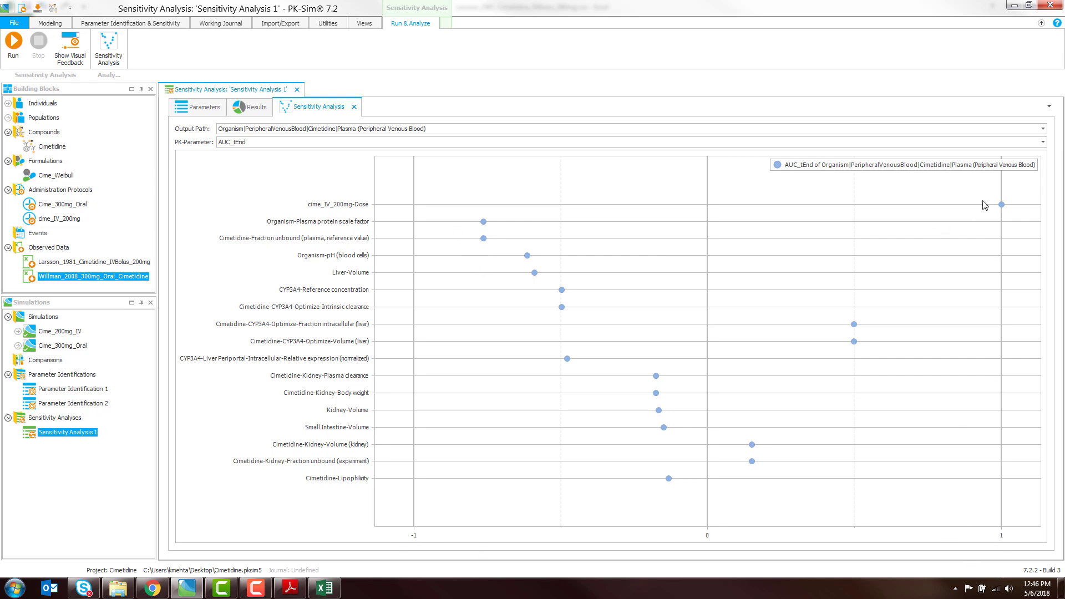
pyautogui.moveTo(1003, 209)
pyautogui.click(297, 89)
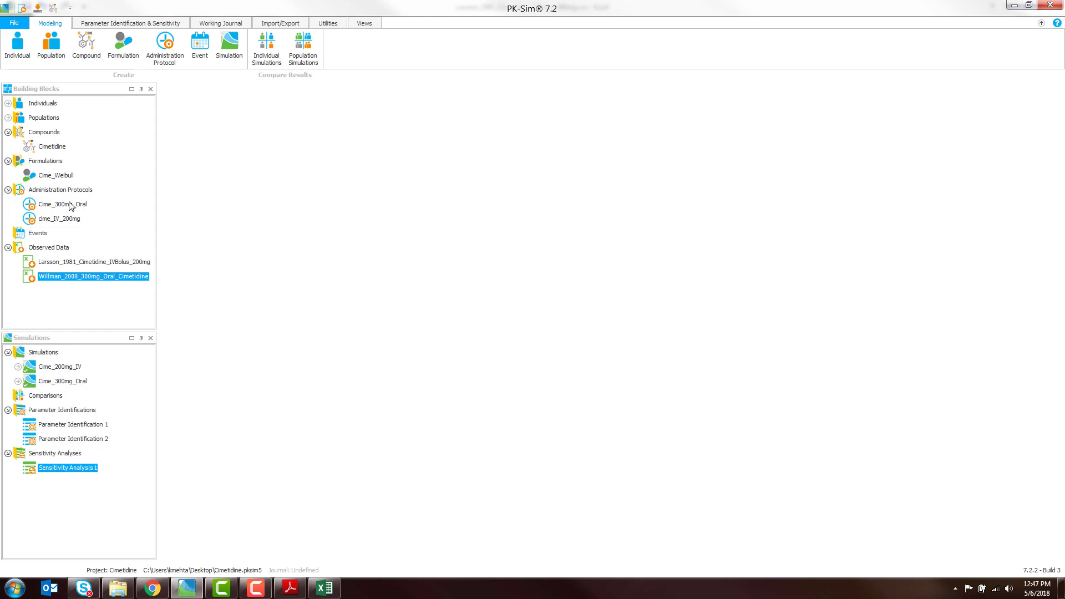
pyautogui.moveTo(69, 206)
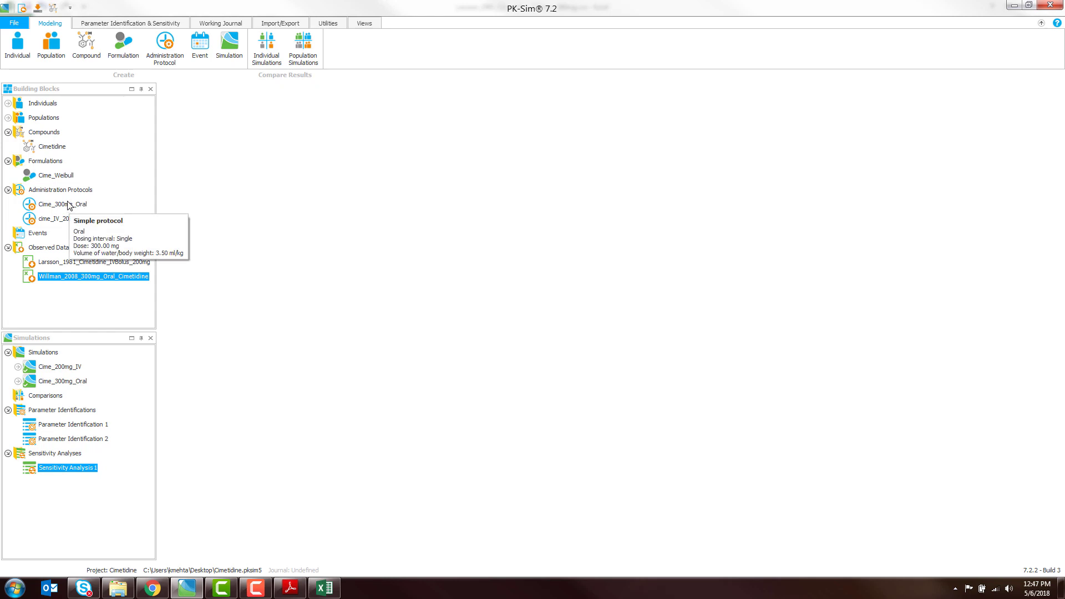